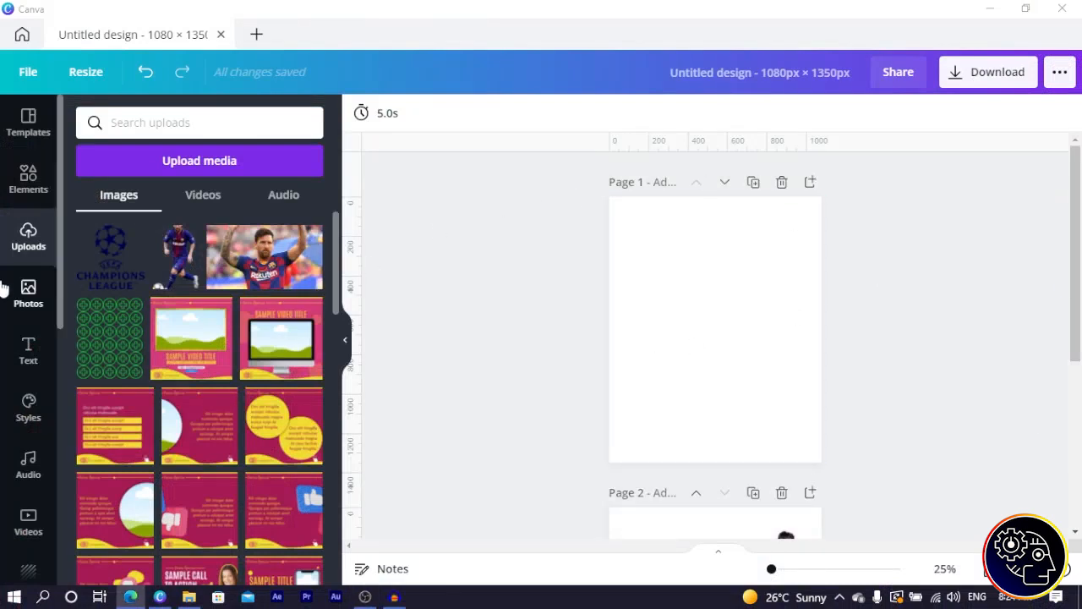
Step: Search the elements for "grunge" and add the dark grunge wall photo to page 1
click(28, 179)
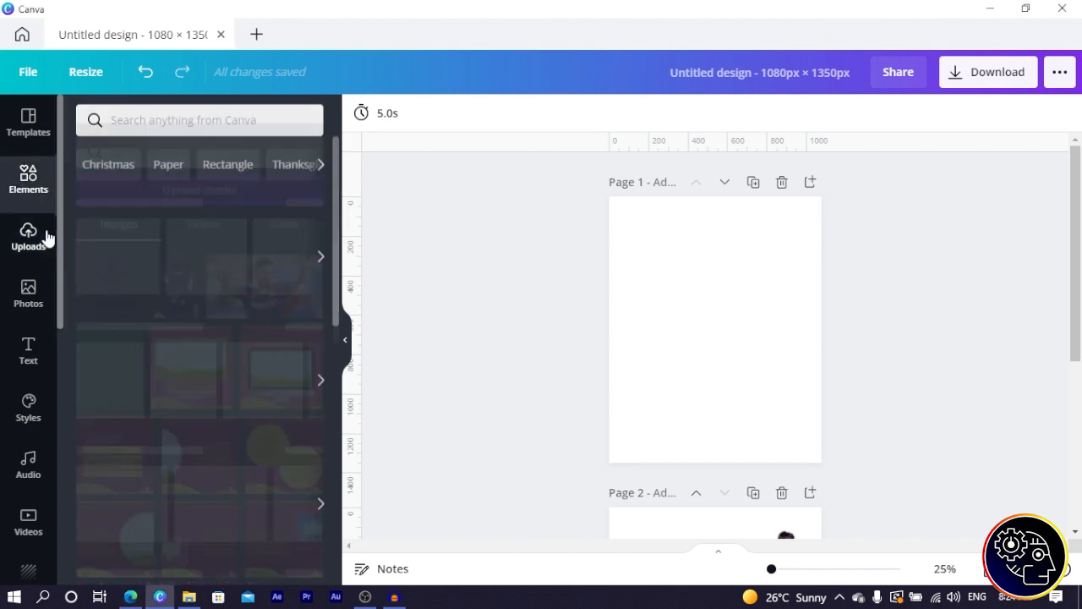
click(131, 124)
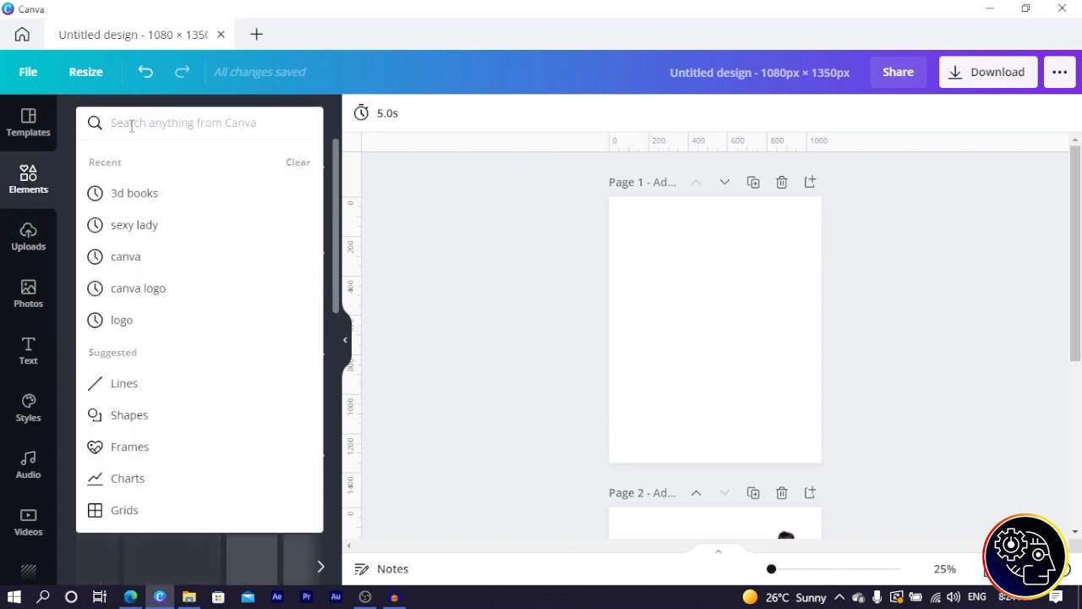
text(grunge)
key(Return)
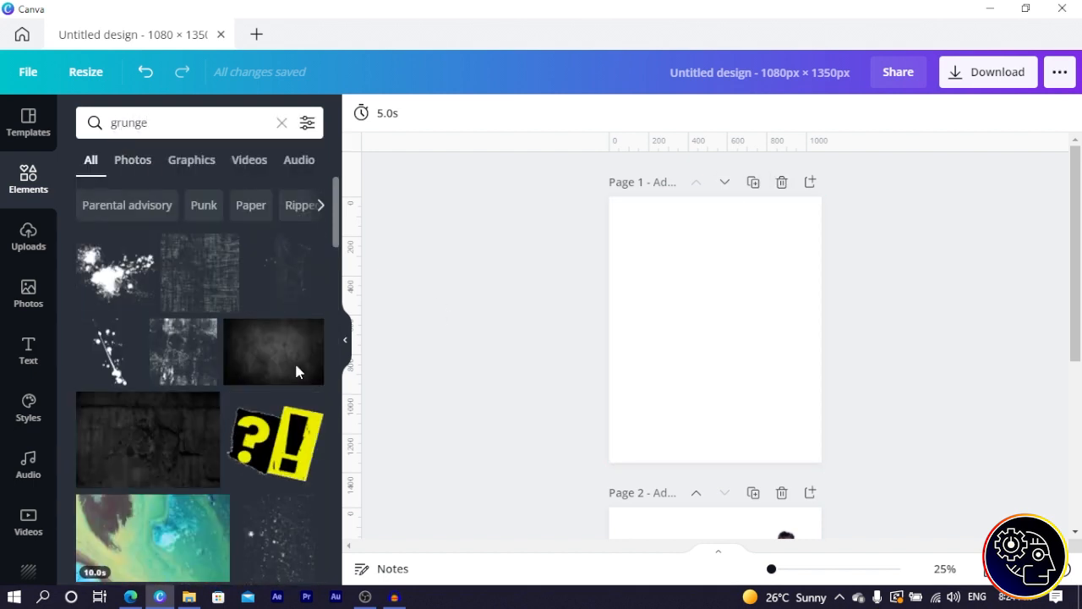
click(252, 347)
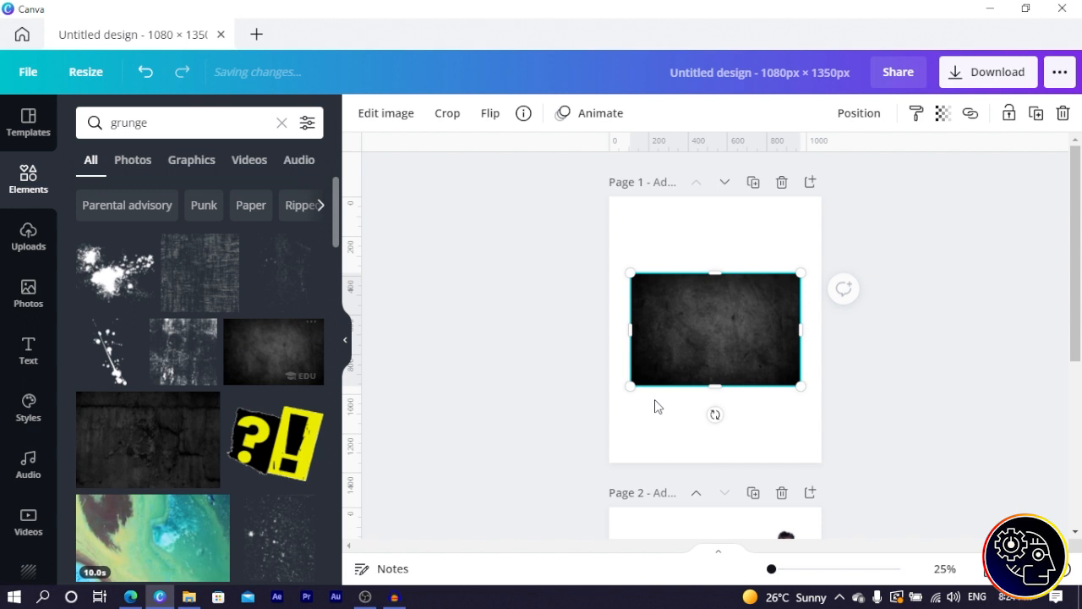
right_click(702, 345)
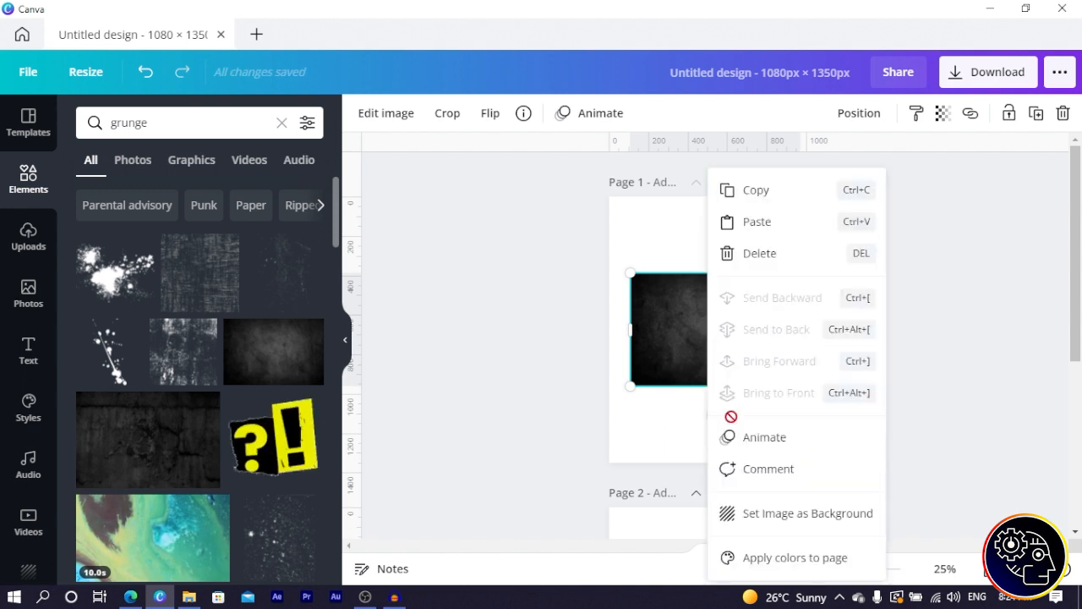
click(765, 513)
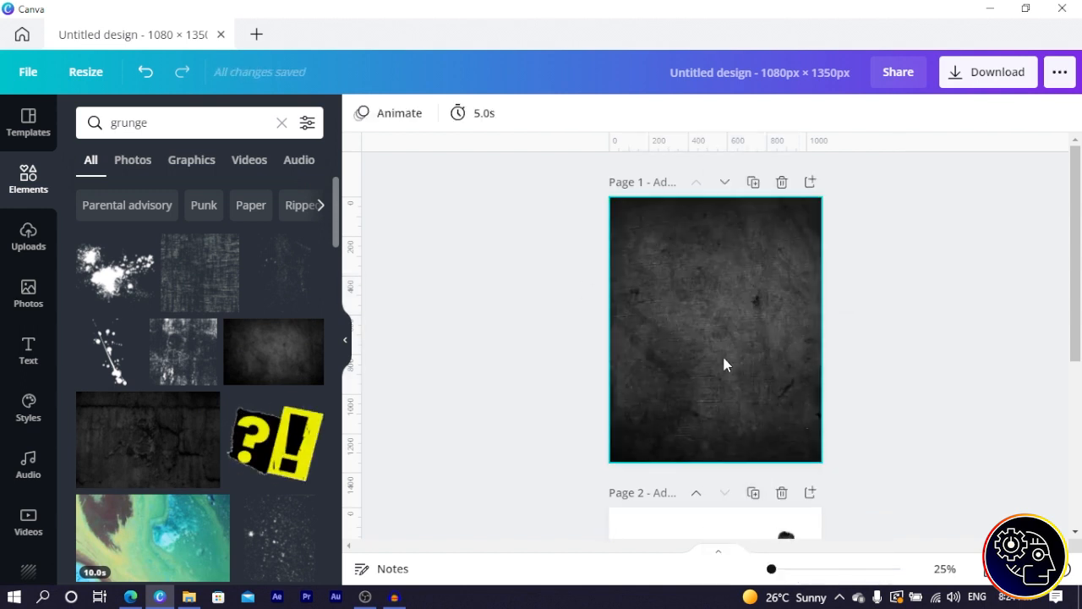
click(693, 303)
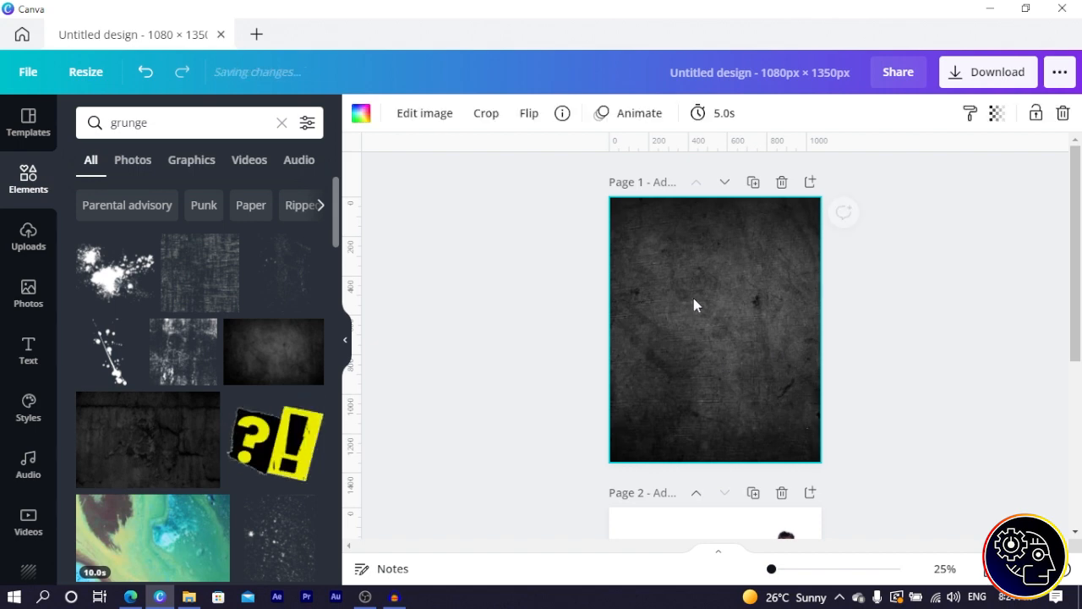
right_click(693, 302)
click(778, 505)
Step: Set page 1's background color to the dark navy from the African Geek Brand Kit
click(703, 225)
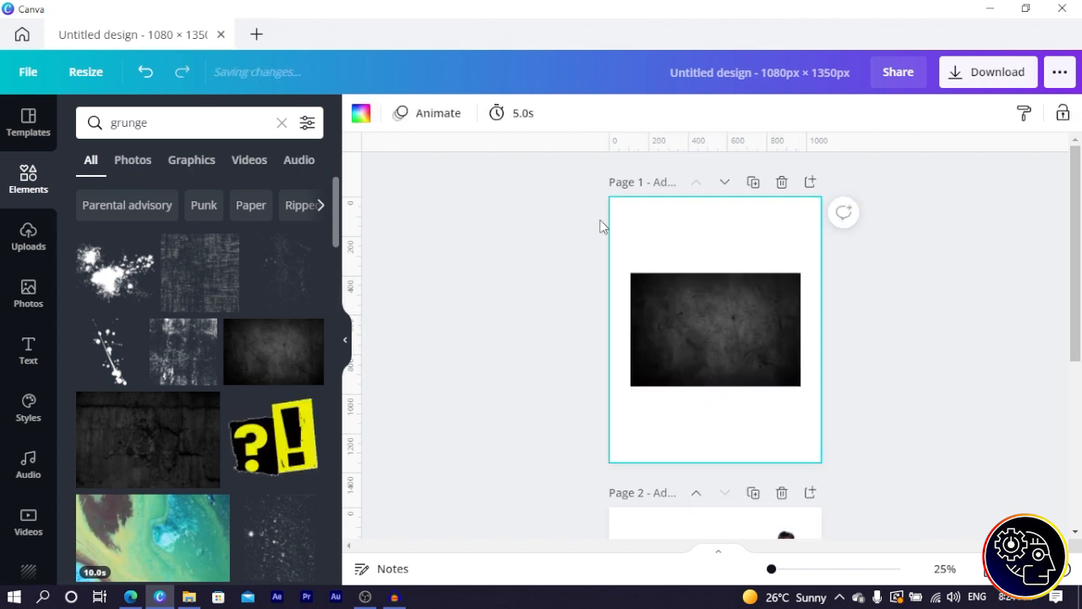
click(361, 113)
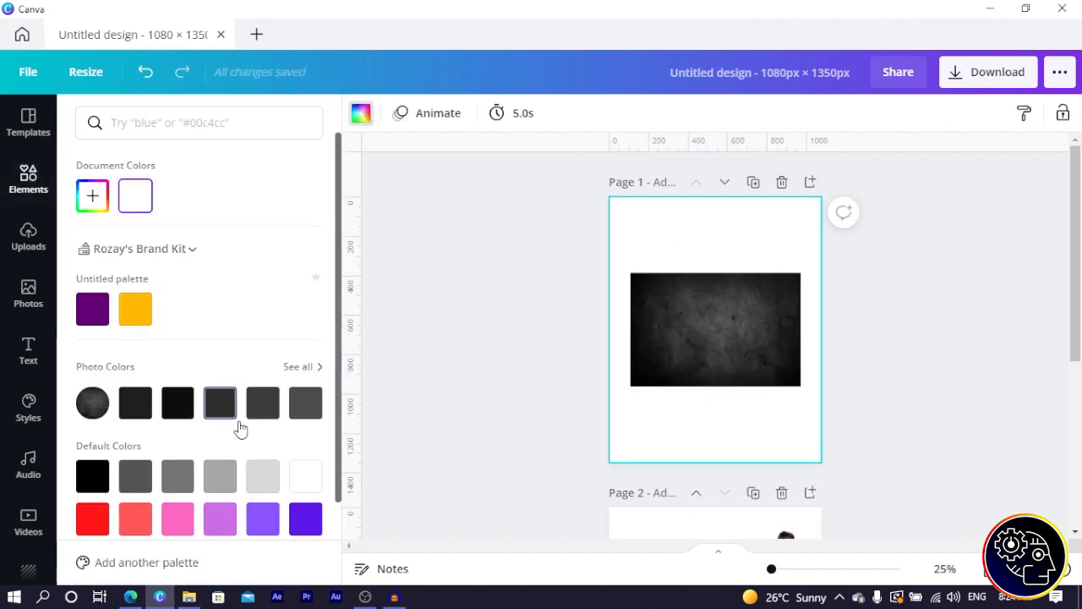
click(140, 248)
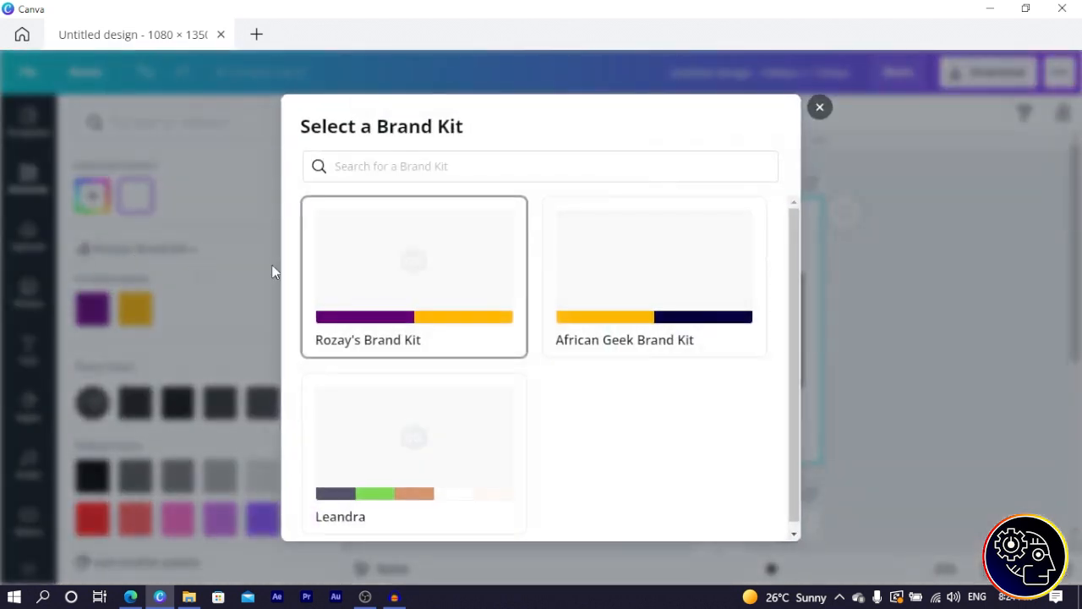
click(745, 322)
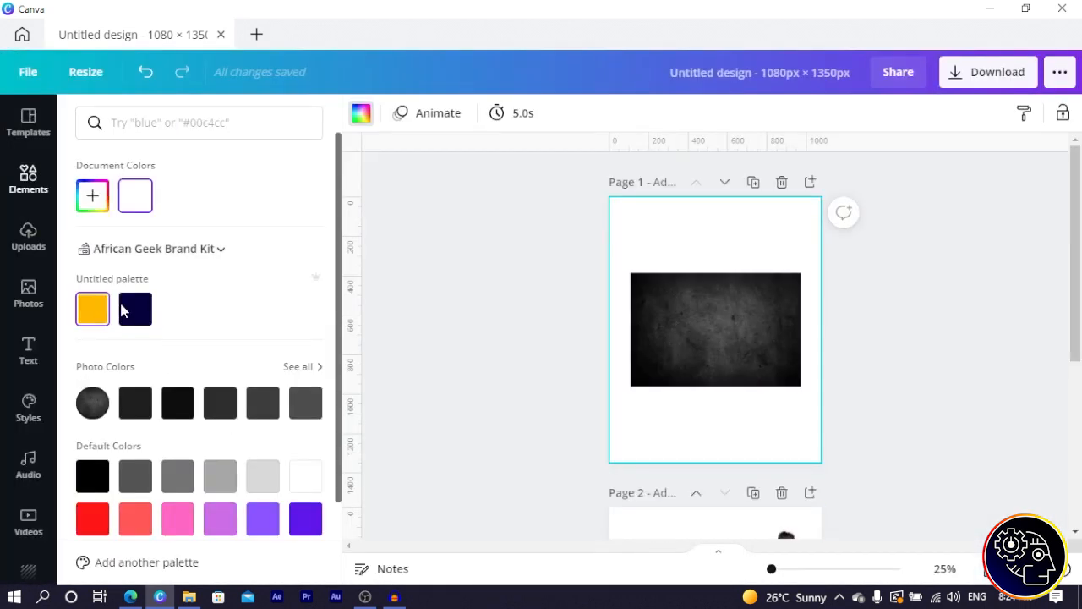
click(122, 311)
Step: Make the grunge photo page 1's background and set its transparency to 37
click(744, 327)
right_click(743, 327)
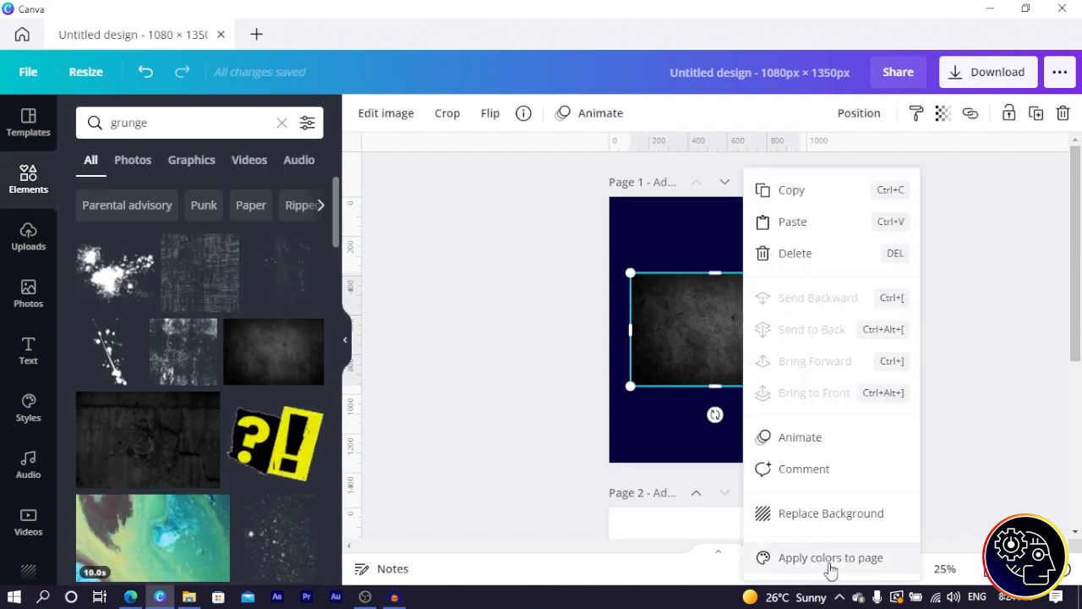
click(803, 513)
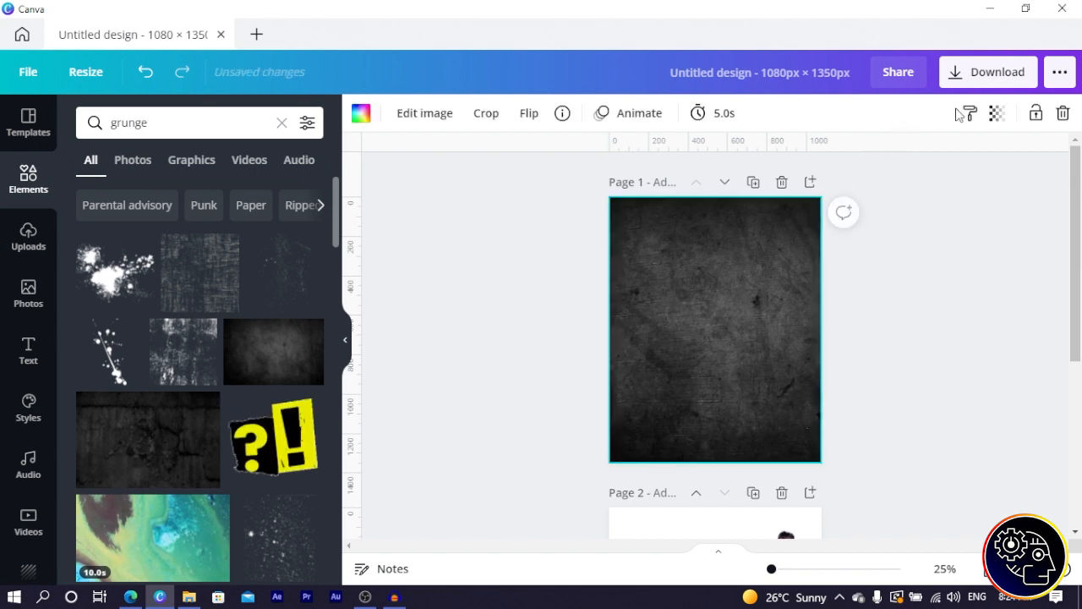
click(997, 112)
drag(935, 164, 883, 168)
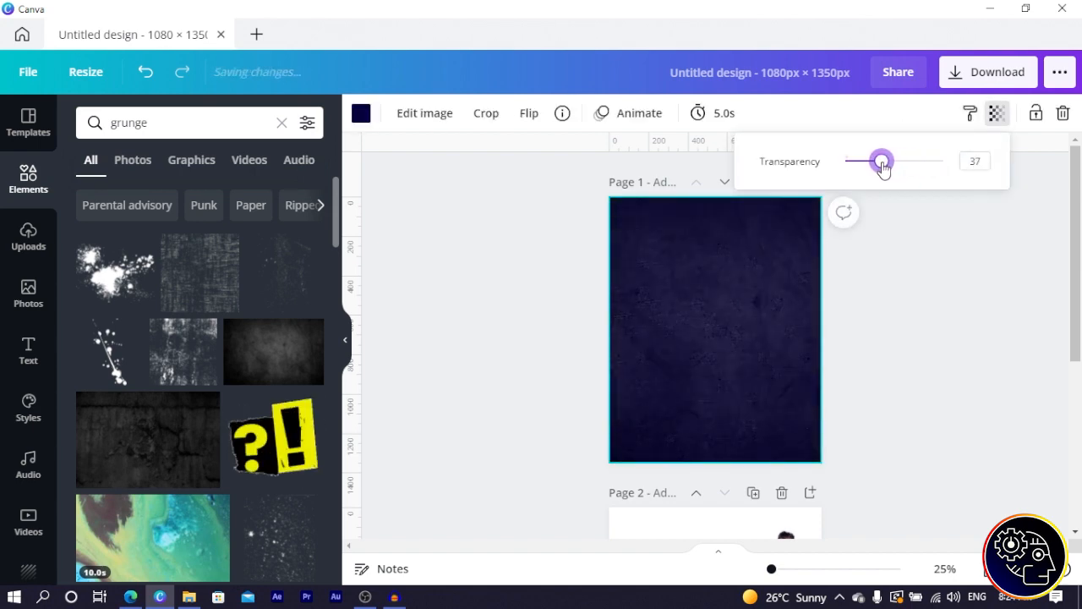
click(925, 280)
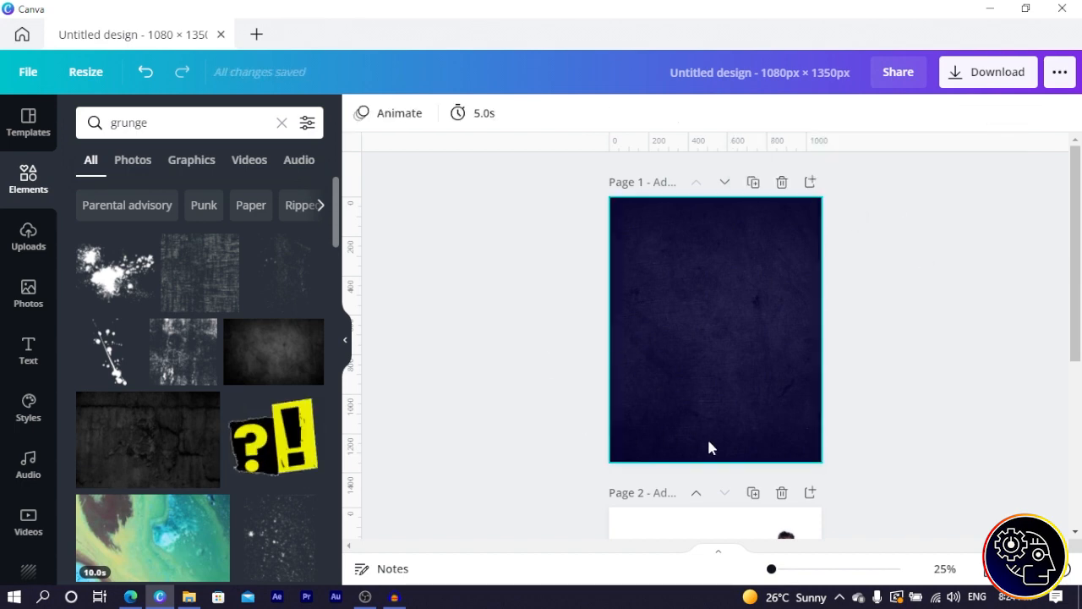
Step: Add a single-cell grid to page 1 and shrink it, leaving a navy border on all sides
click(25, 182)
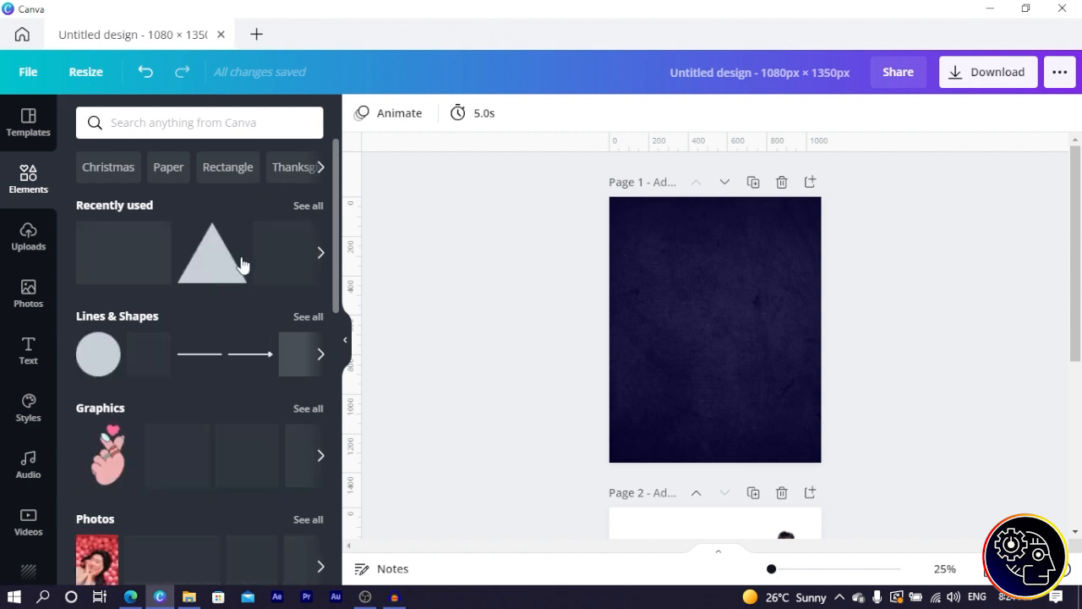
scroll(114, 399, down, 8)
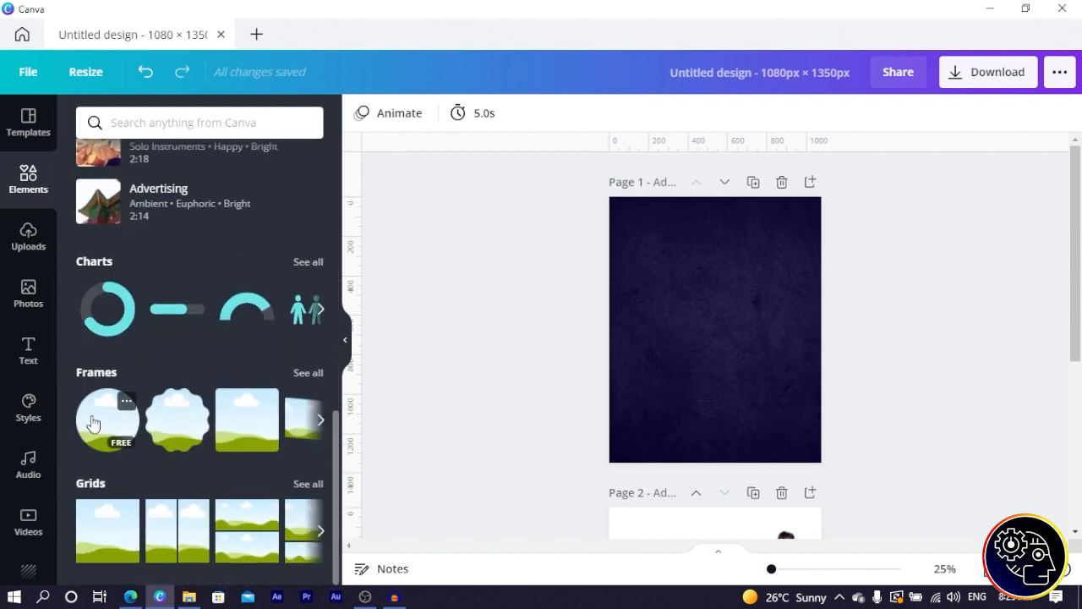
click(101, 551)
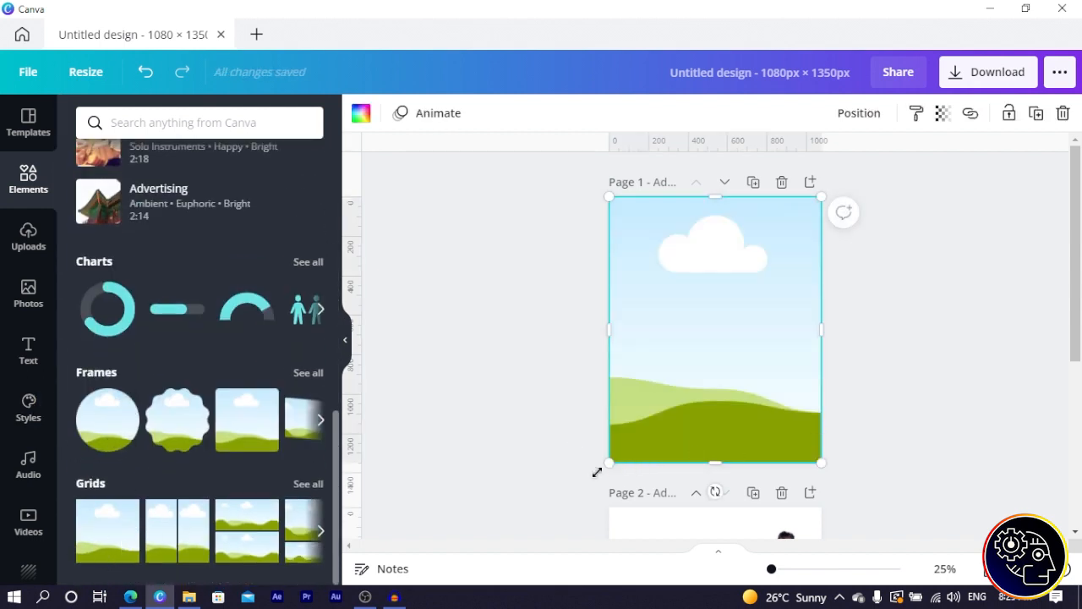
drag(604, 464, 691, 355)
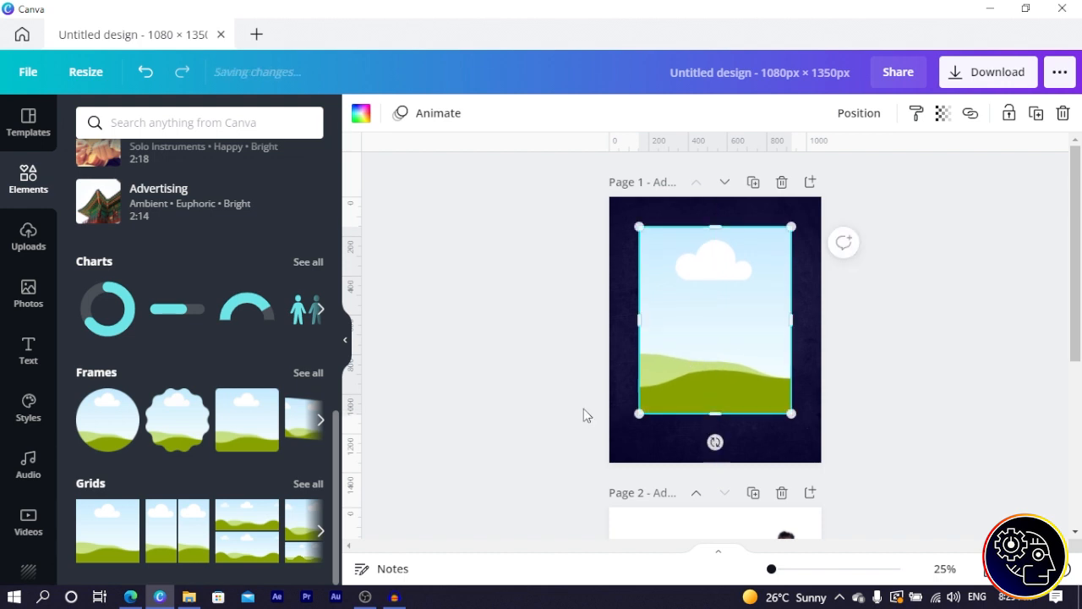
Step: Fill the grid on page 1 with the page 2 photo of the footballer raising his arms
scroll(492, 438, down, 3)
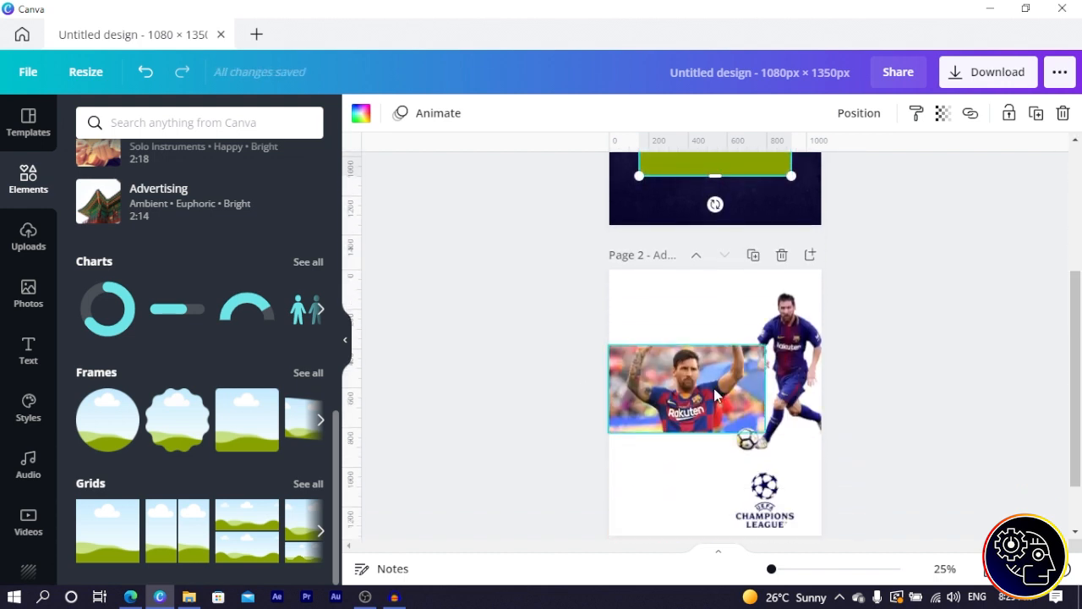
drag(739, 388, 736, 306)
scroll(673, 290, up, 2)
scroll(673, 290, up, 1)
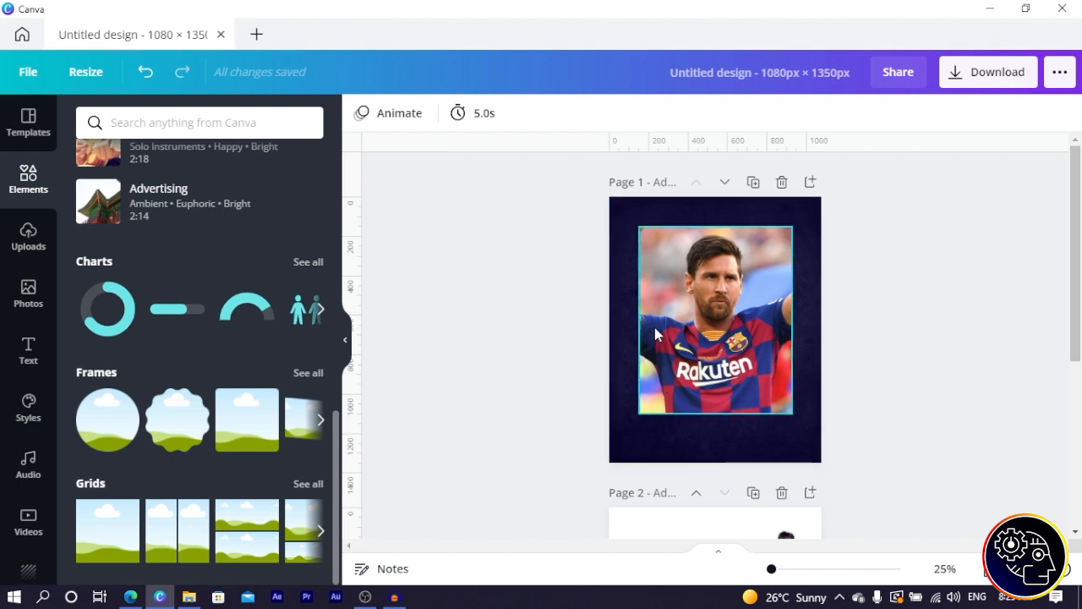
click(681, 221)
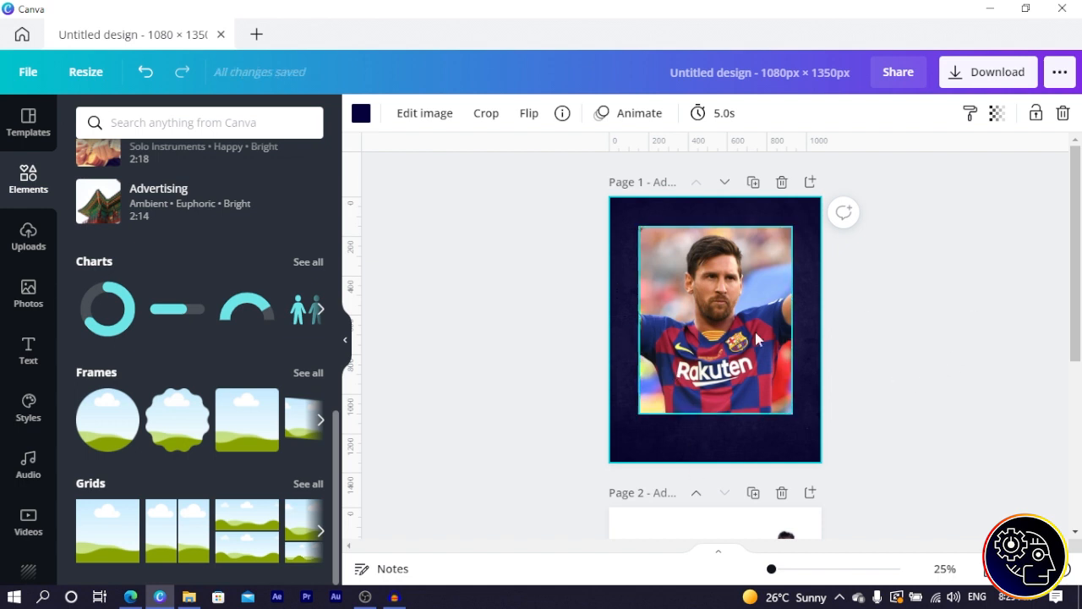
Step: Open the image effects for the footballer photo in the grid and find the Screen effects
click(663, 330)
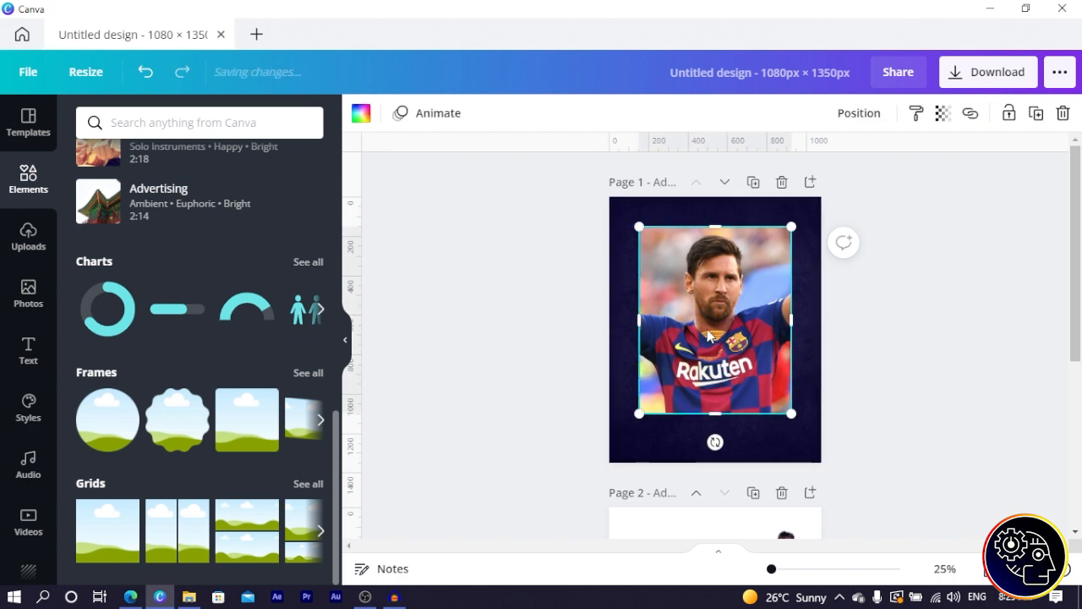
click(425, 115)
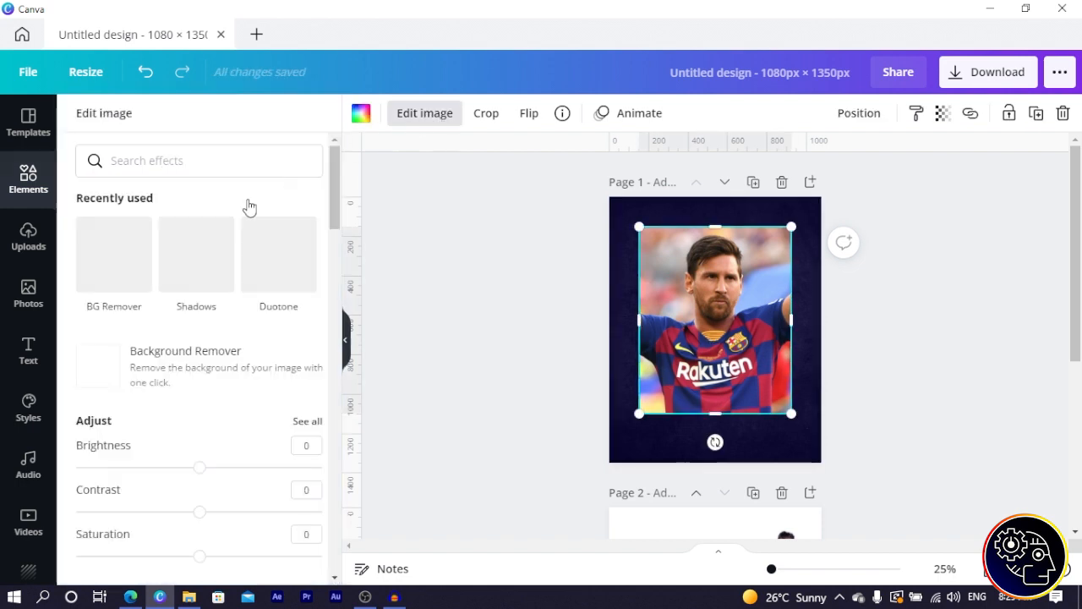
scroll(218, 237, down, 3)
scroll(216, 238, down, 10)
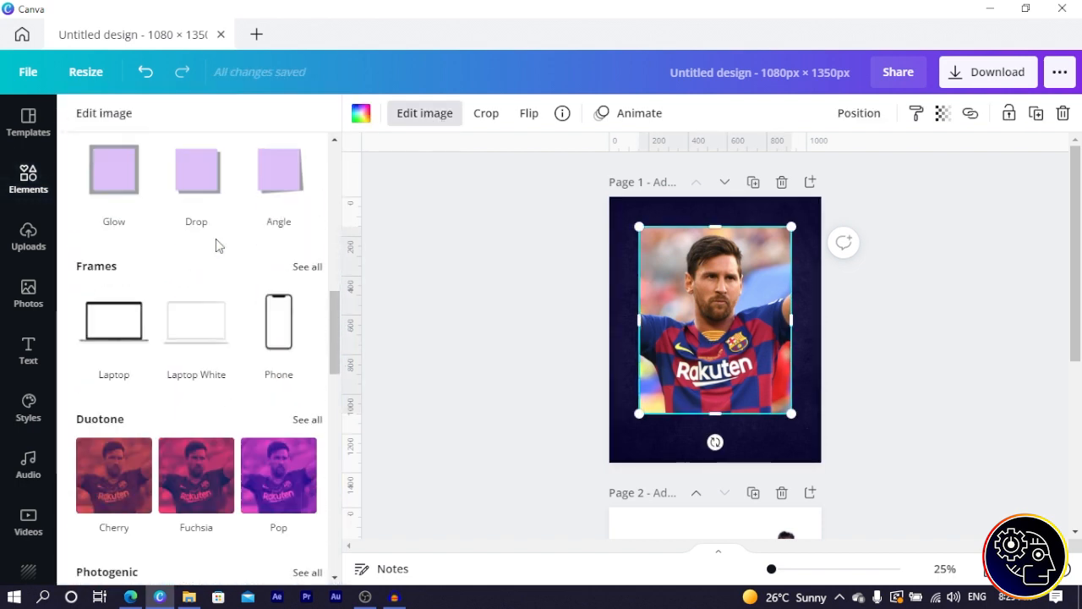
scroll(216, 246, down, 3)
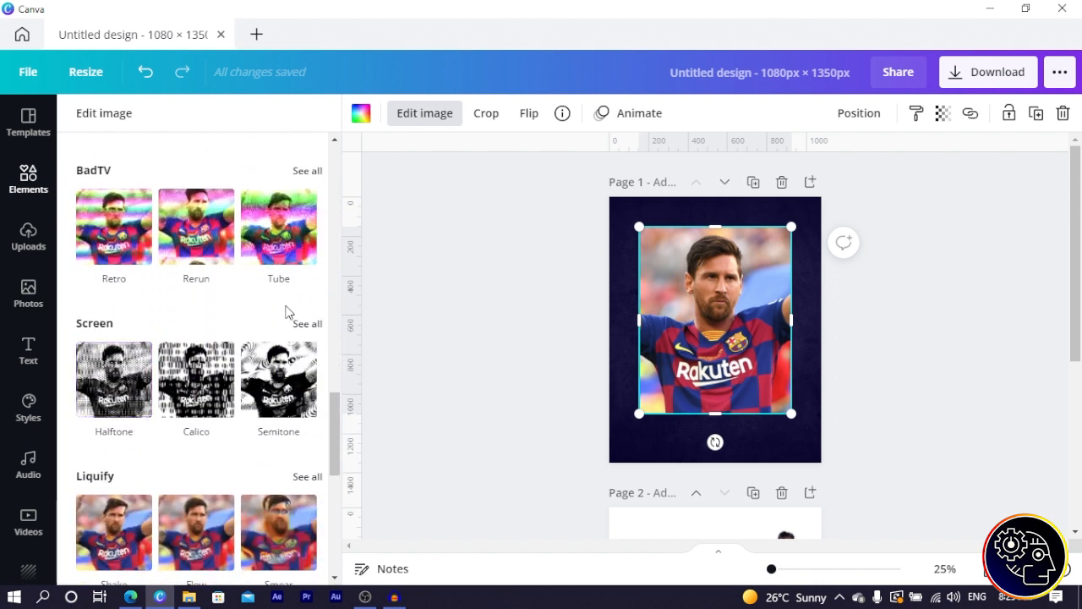
Step: Disconnect the Screen effects app and add it back from the suggested effects
click(306, 324)
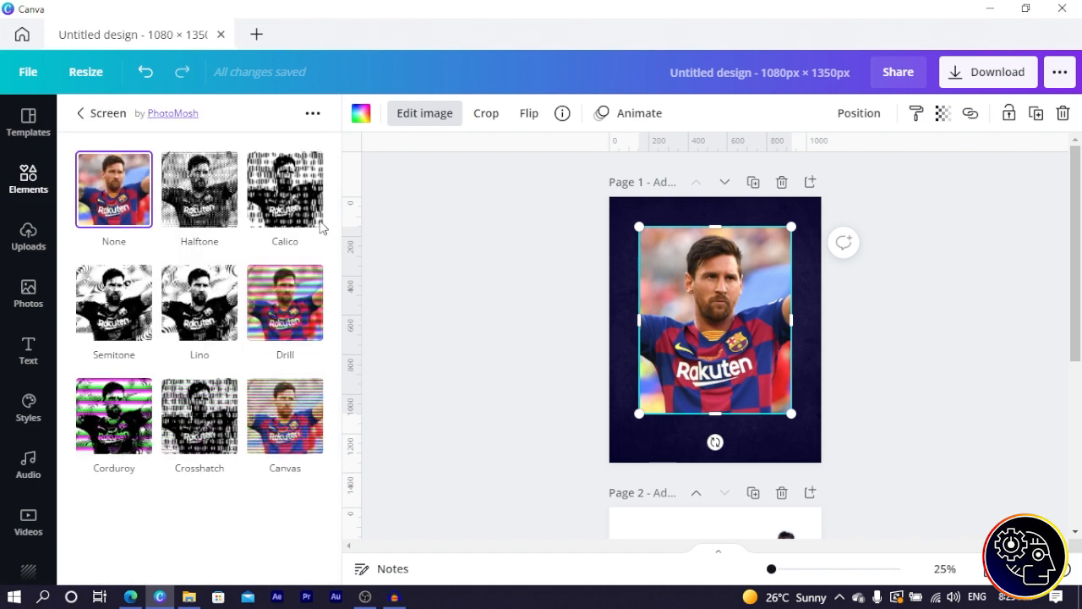
click(311, 115)
click(359, 238)
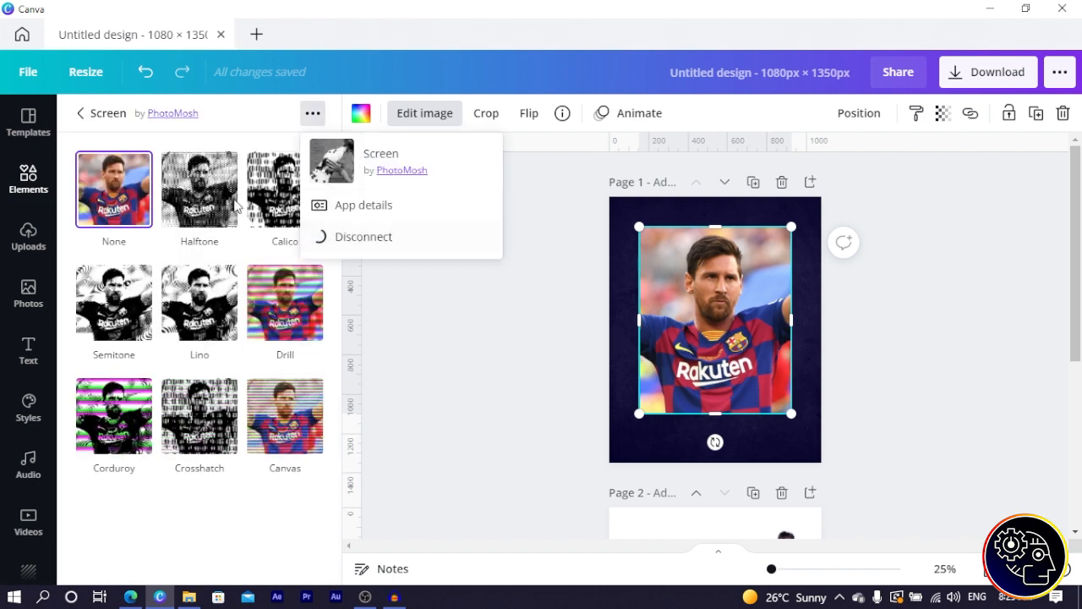
scroll(246, 320, down, 5)
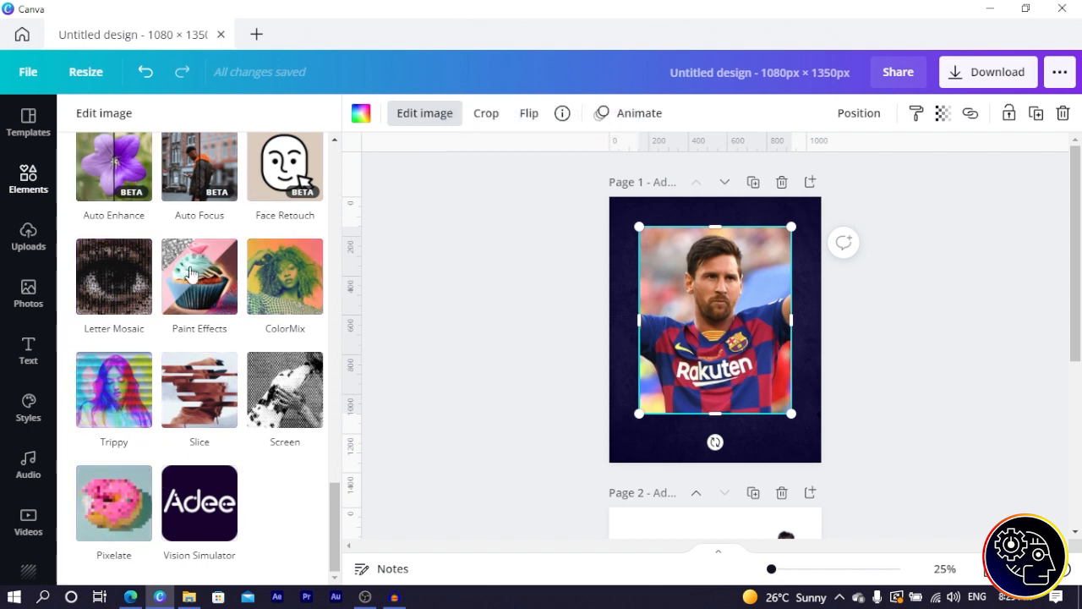
click(281, 395)
click(198, 513)
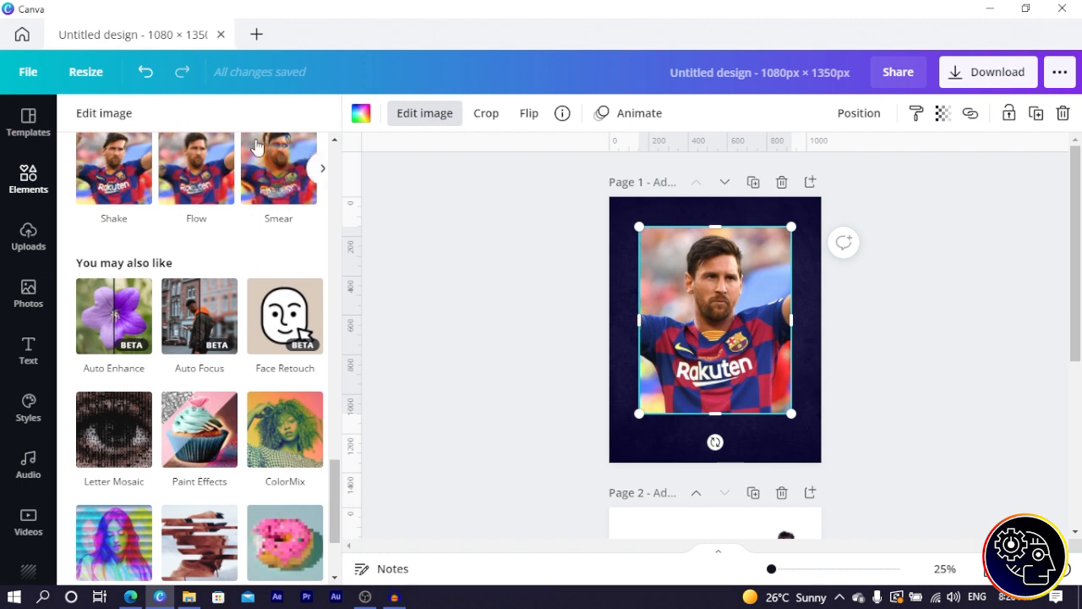
Step: Apply the Halftone screen effect to the footballer photo and set its scale to 1.34
scroll(96, 425, up, 5)
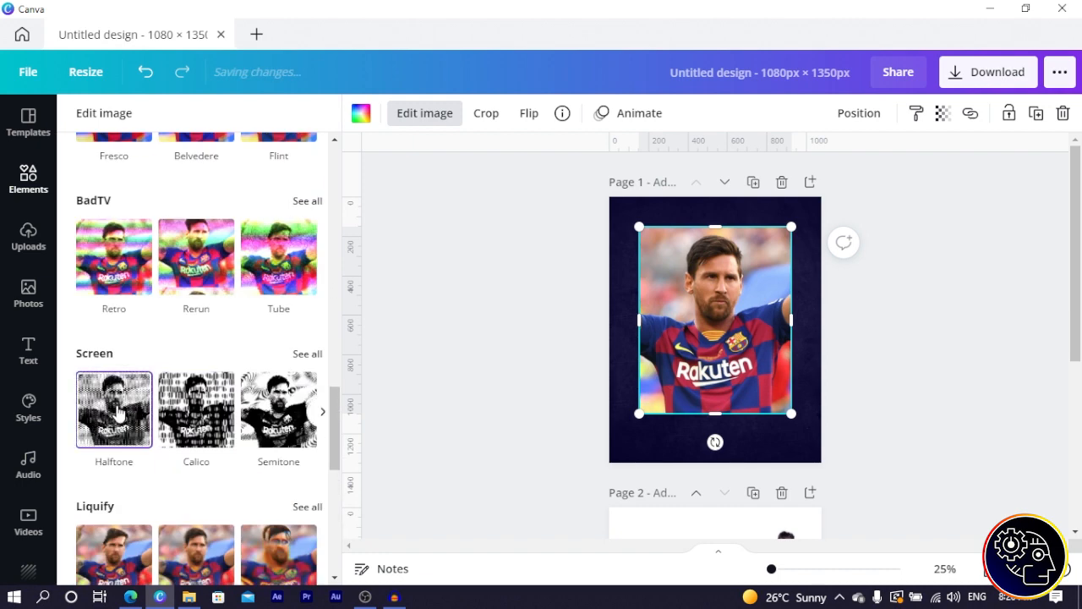
click(118, 416)
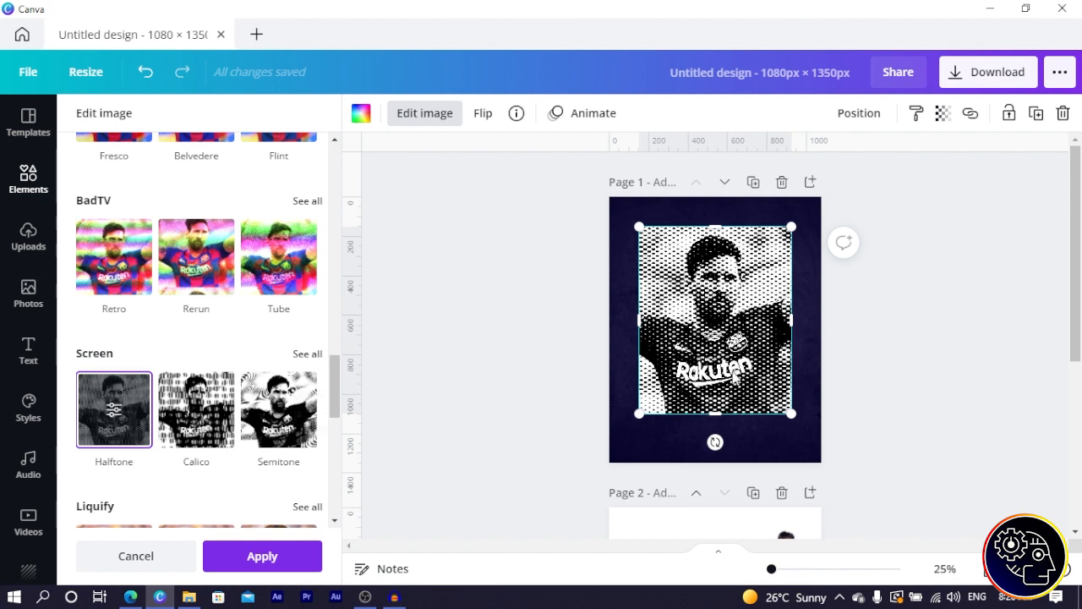
click(115, 413)
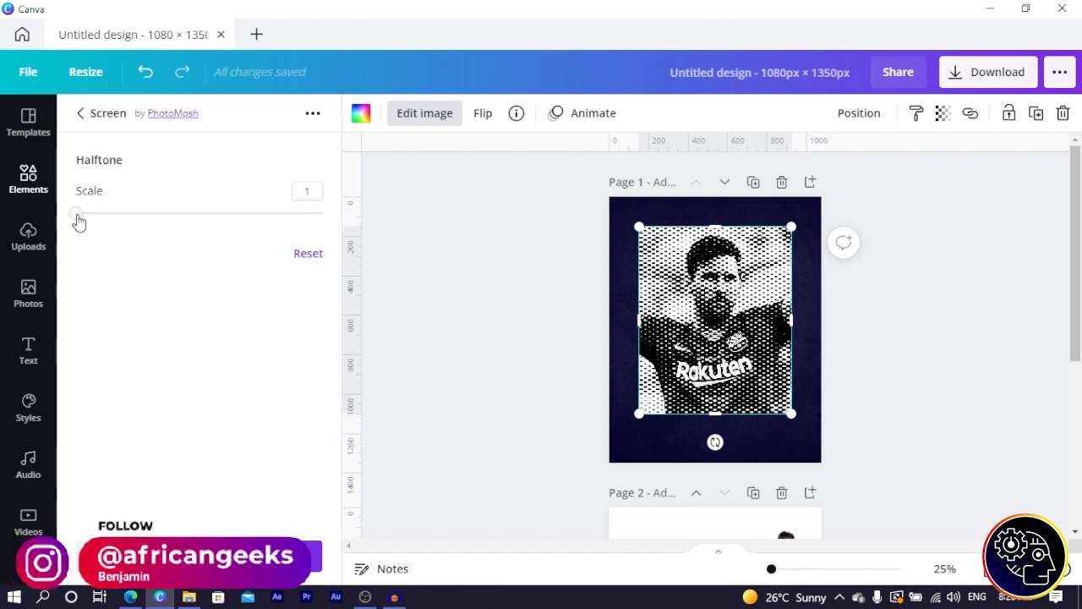
drag(78, 222, 120, 241)
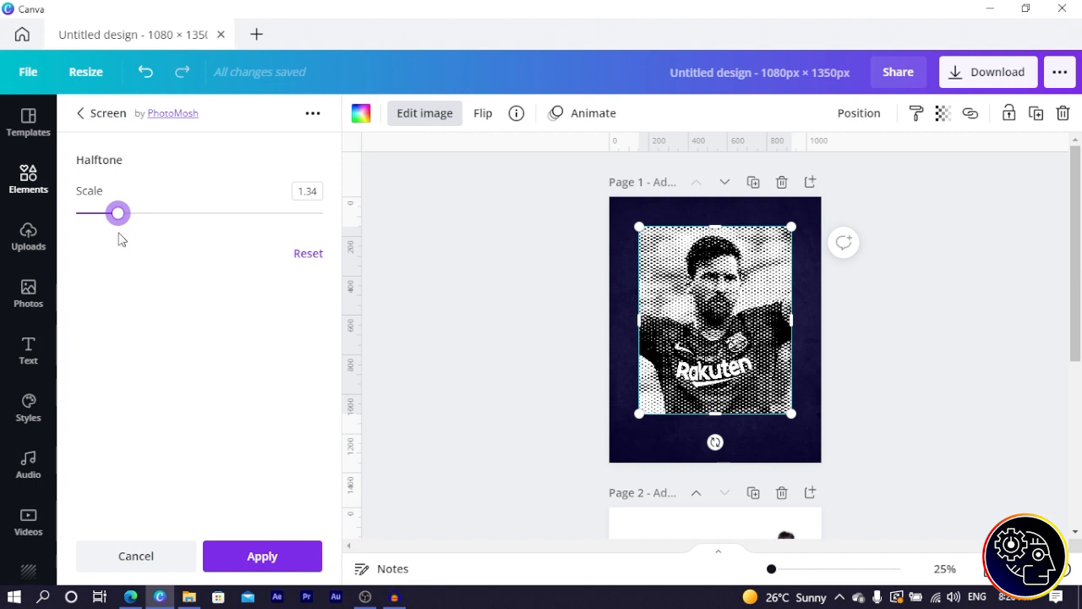
Step: Try to recolor the halftone photo grid with the navy brand color
click(361, 113)
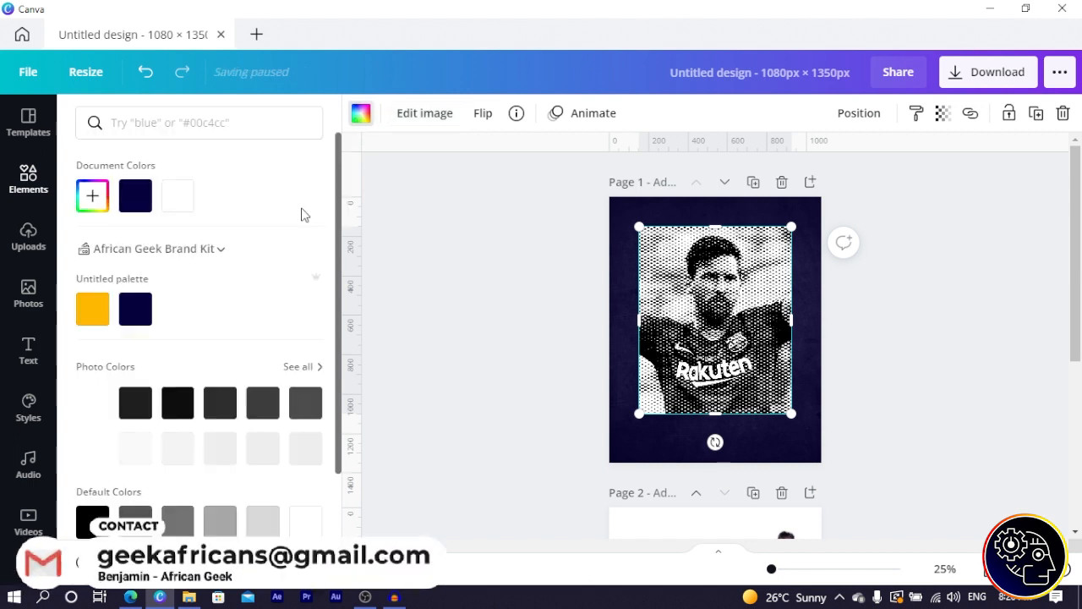
click(138, 311)
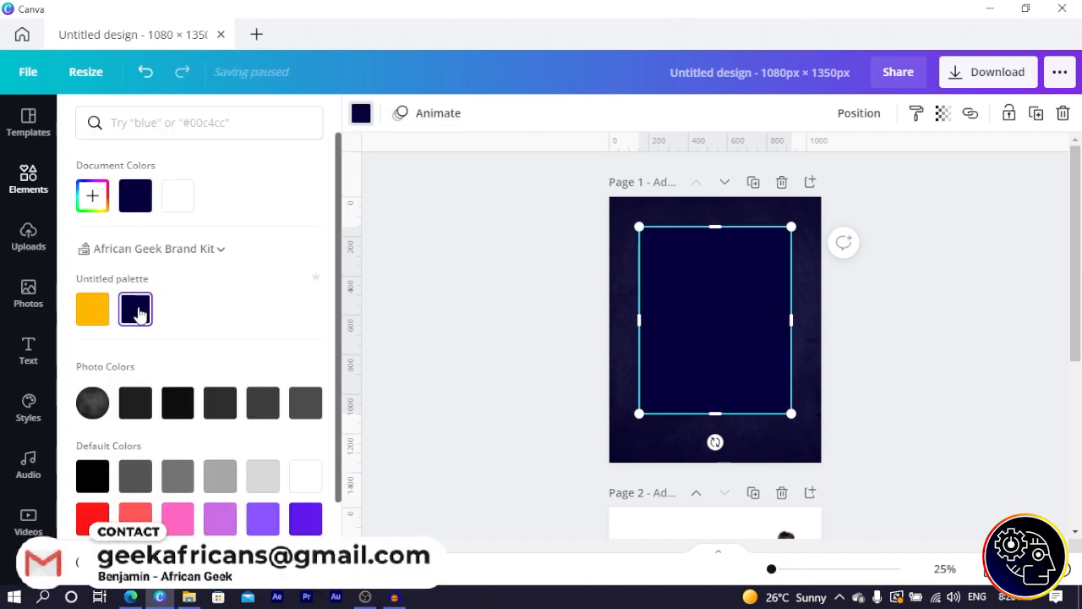
key(ctrl+z)
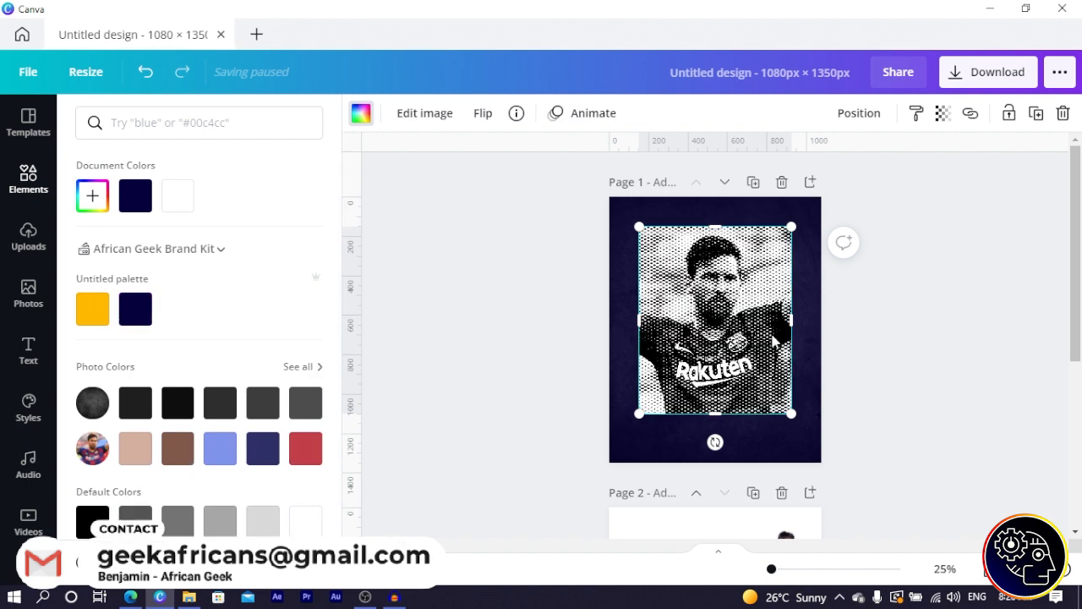
click(461, 258)
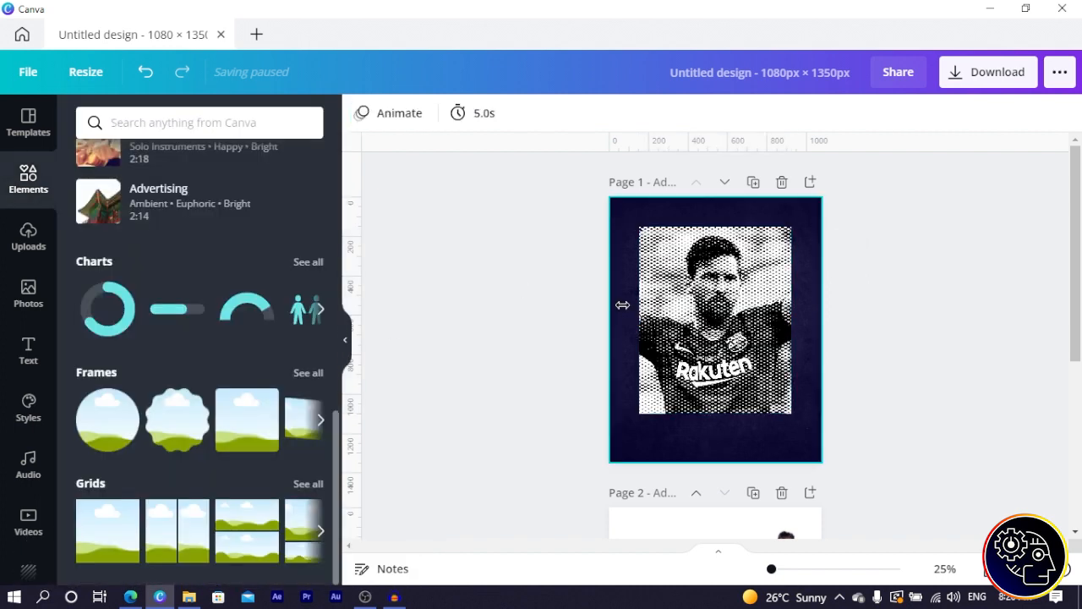
Step: Place a plain rectangle over the halftone photo and resize it to match the photo's edges
click(685, 325)
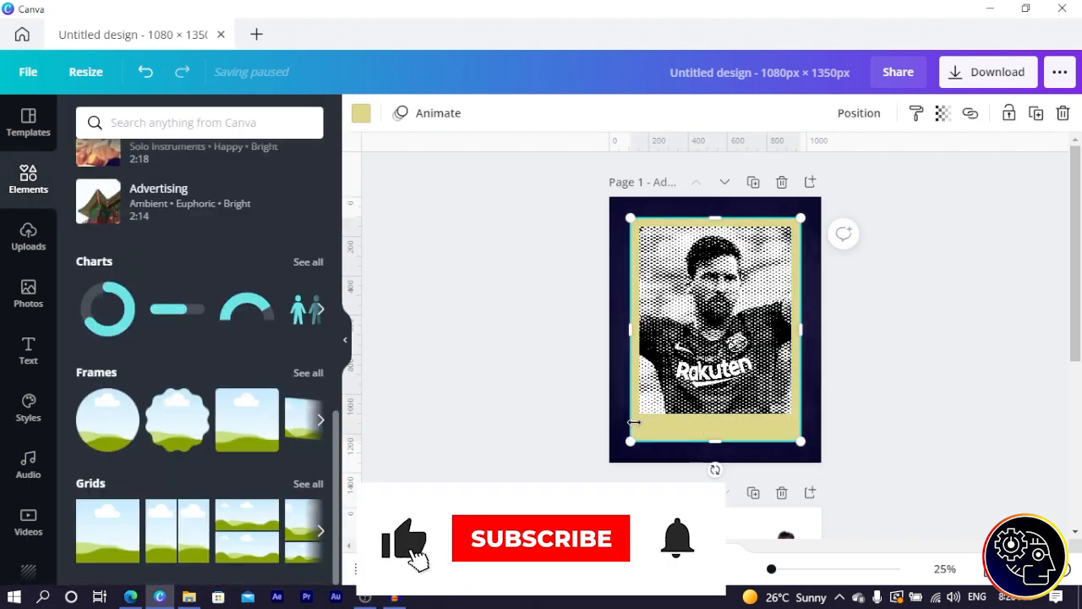
drag(672, 433, 661, 442)
right_click(660, 443)
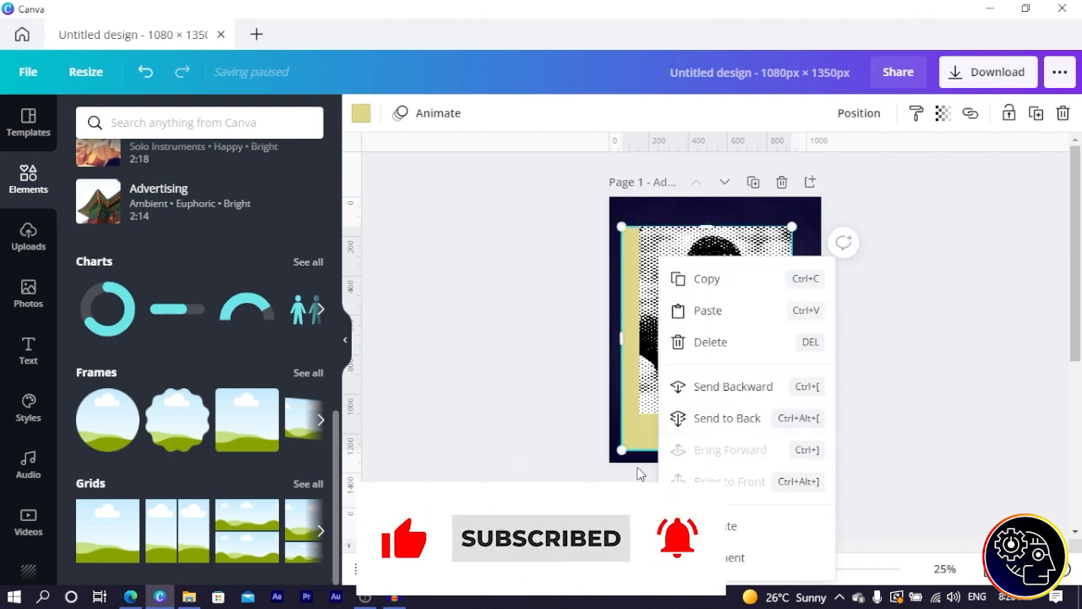
click(530, 397)
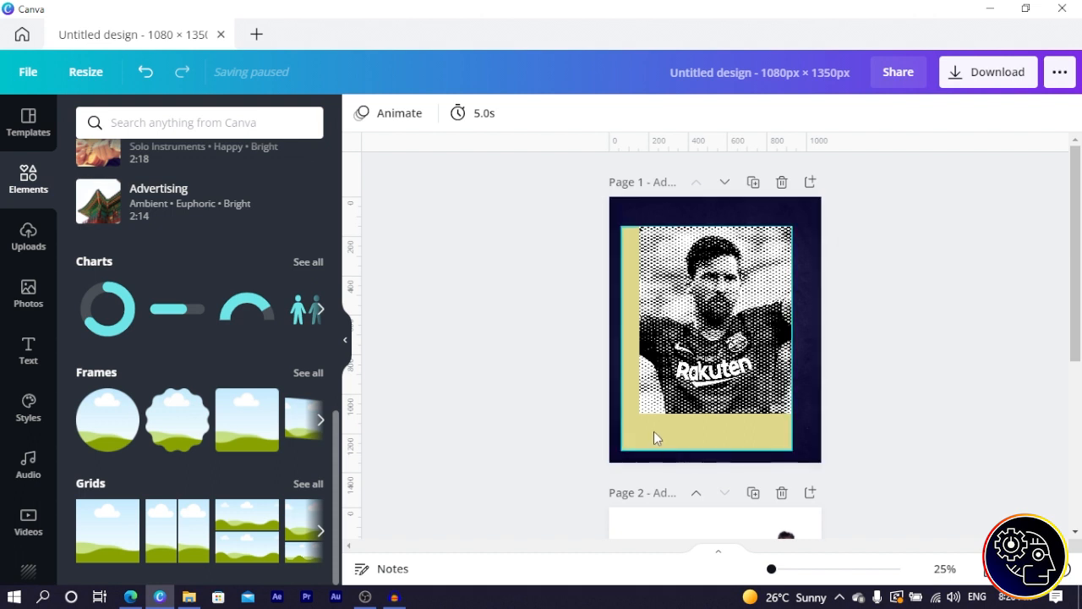
drag(653, 433, 691, 373)
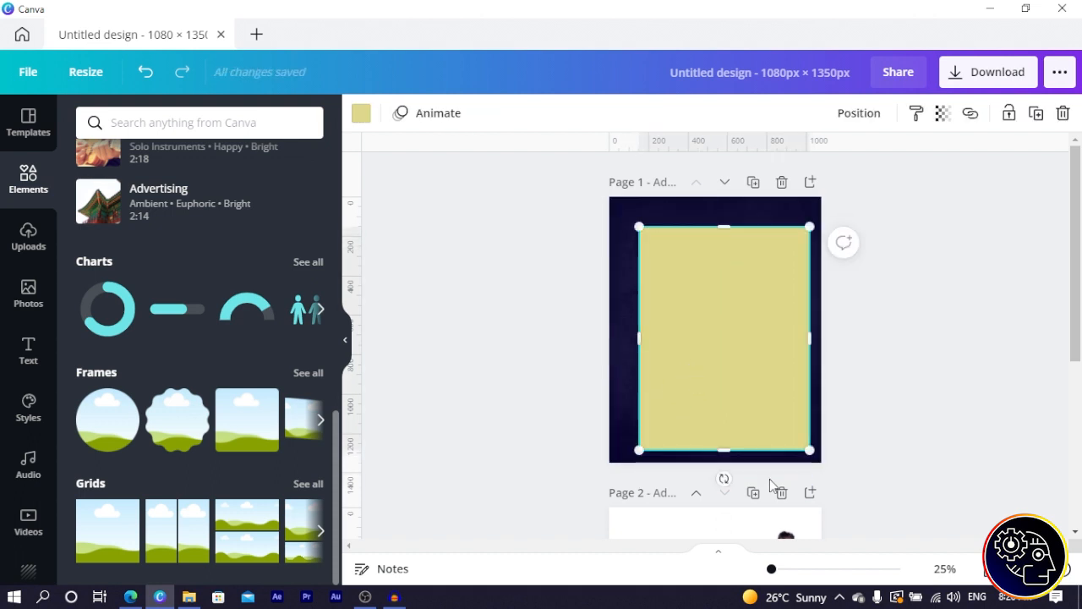
drag(801, 448, 790, 413)
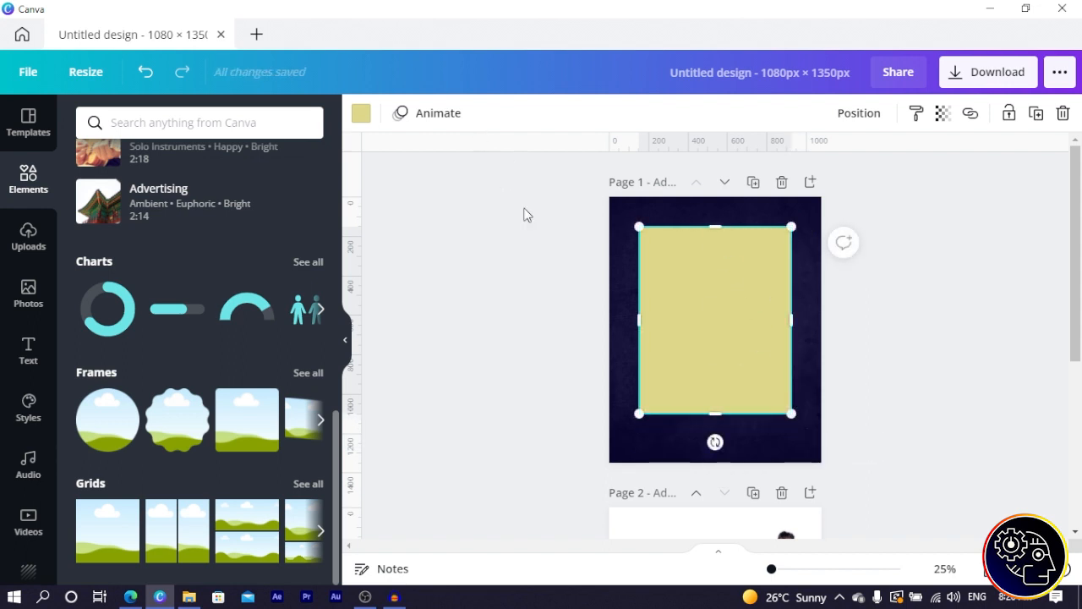
Step: Color the rectangle over the photo deep blue #0D0080, starting from the navy brand color
click(361, 118)
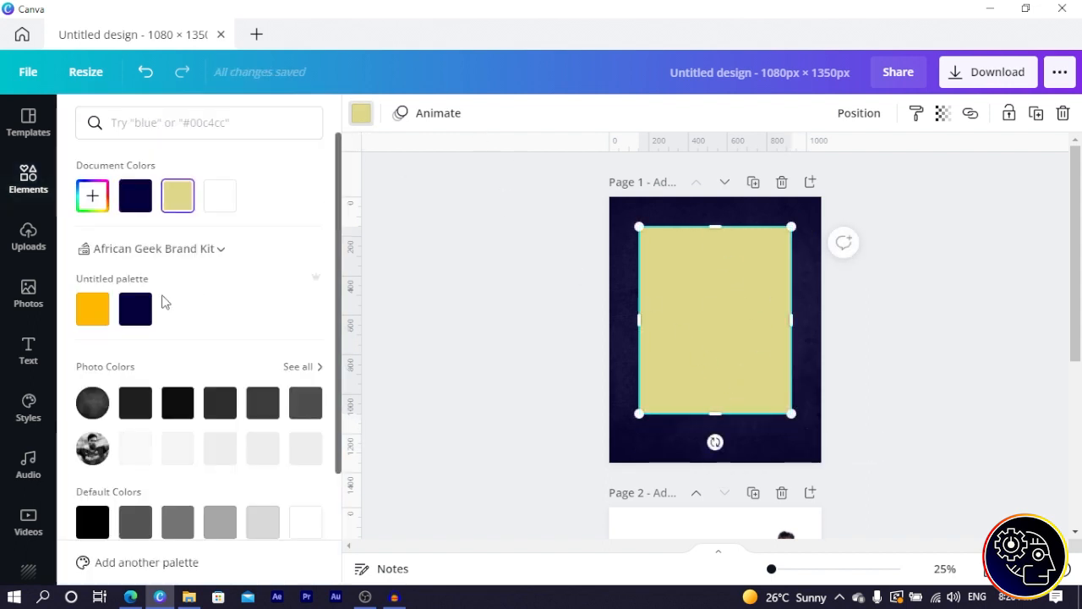
scroll(203, 391, down, 2)
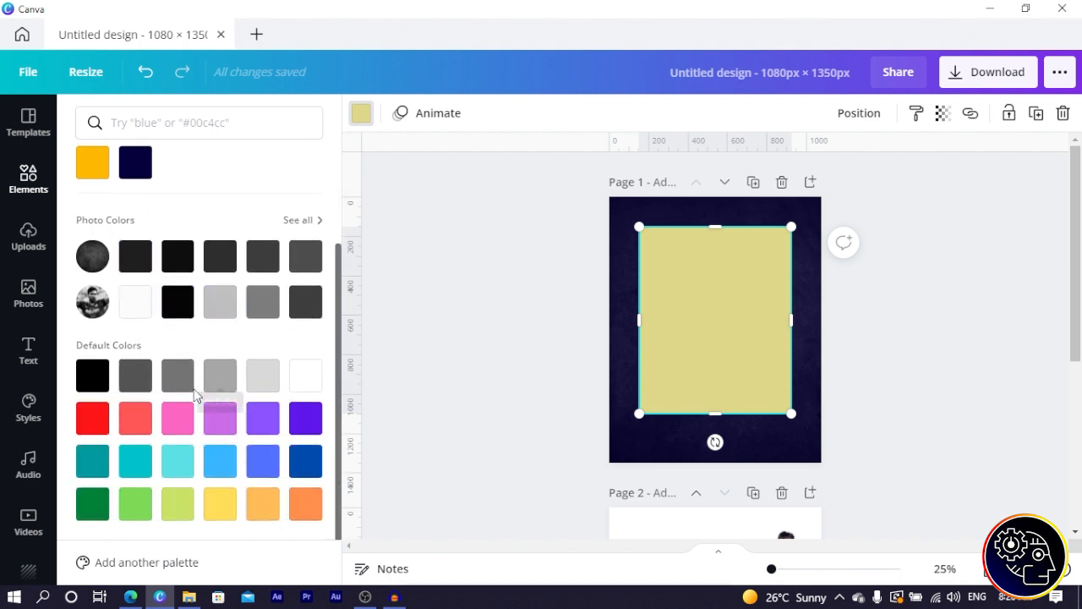
scroll(131, 269, up, 1)
click(133, 242)
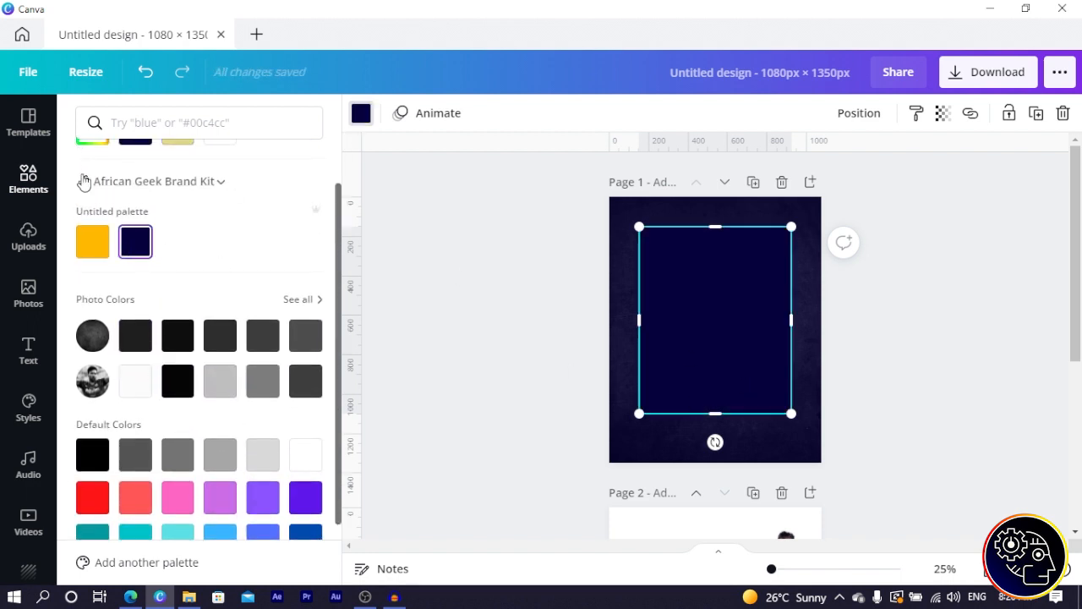
scroll(124, 234, up, 1)
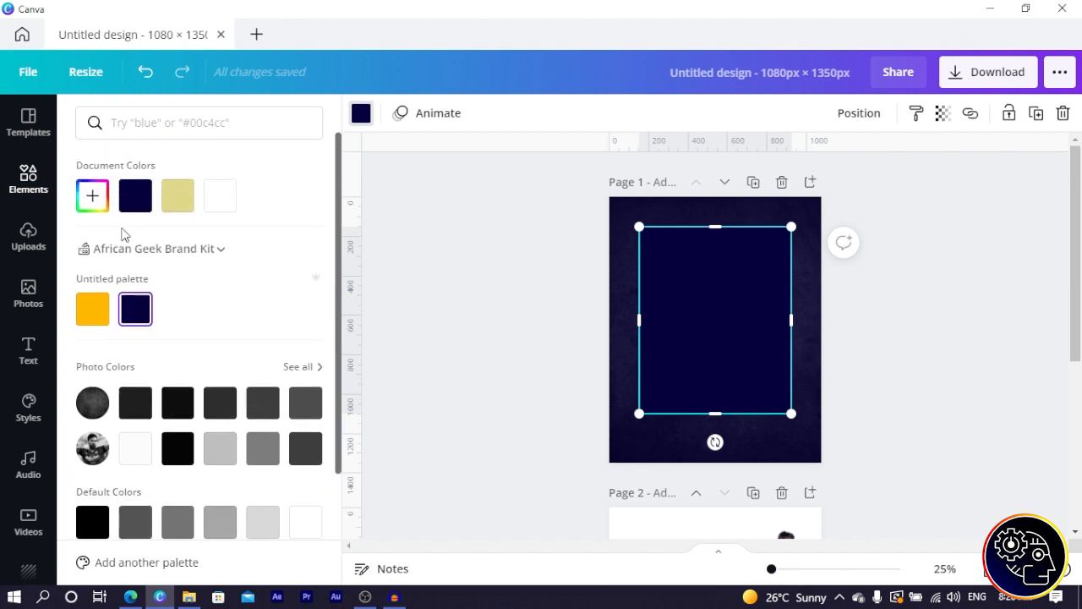
click(91, 198)
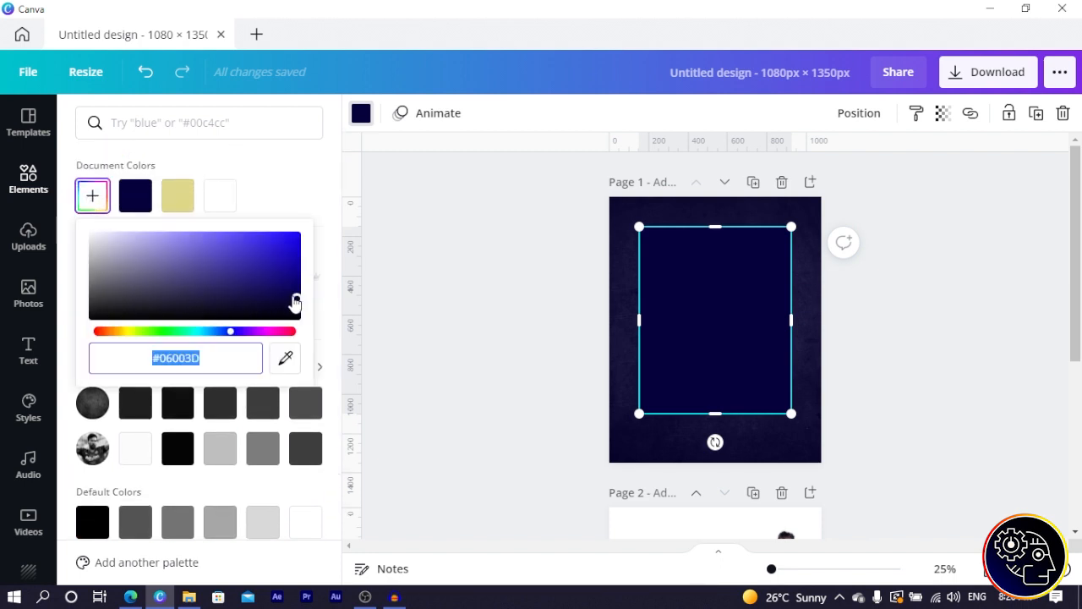
drag(295, 302, 322, 288)
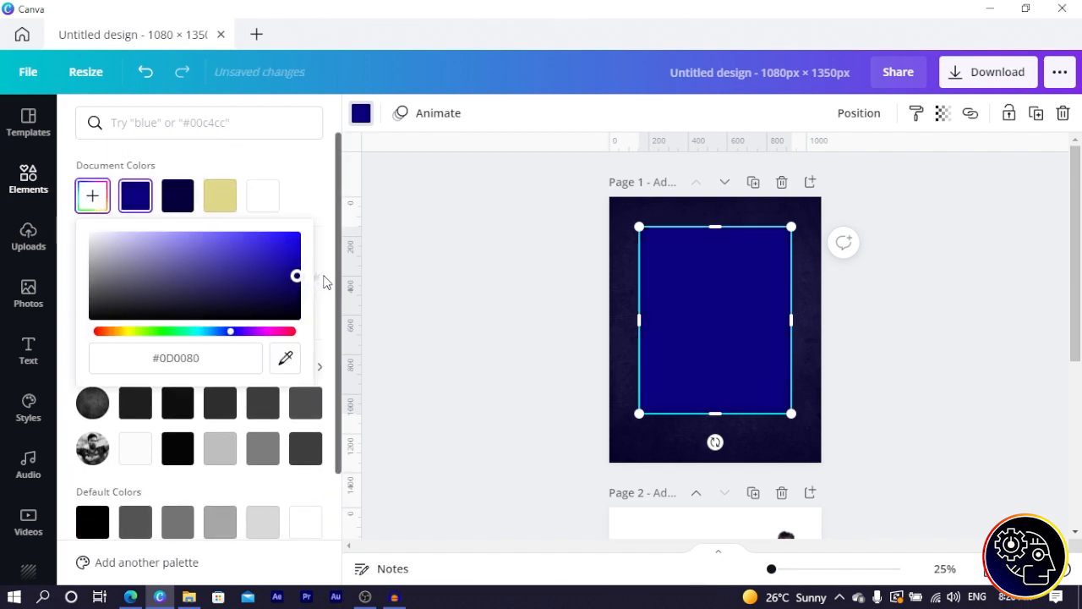
Step: Set the blue rectangle's transparency to 72 so it tints the halftone photo
click(943, 115)
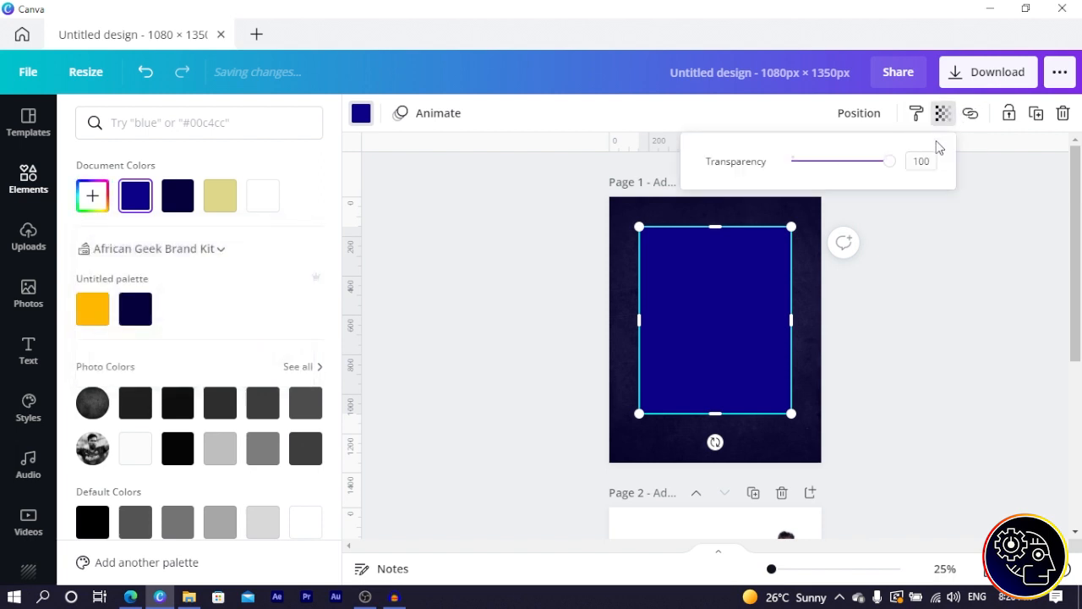
drag(891, 163, 869, 165)
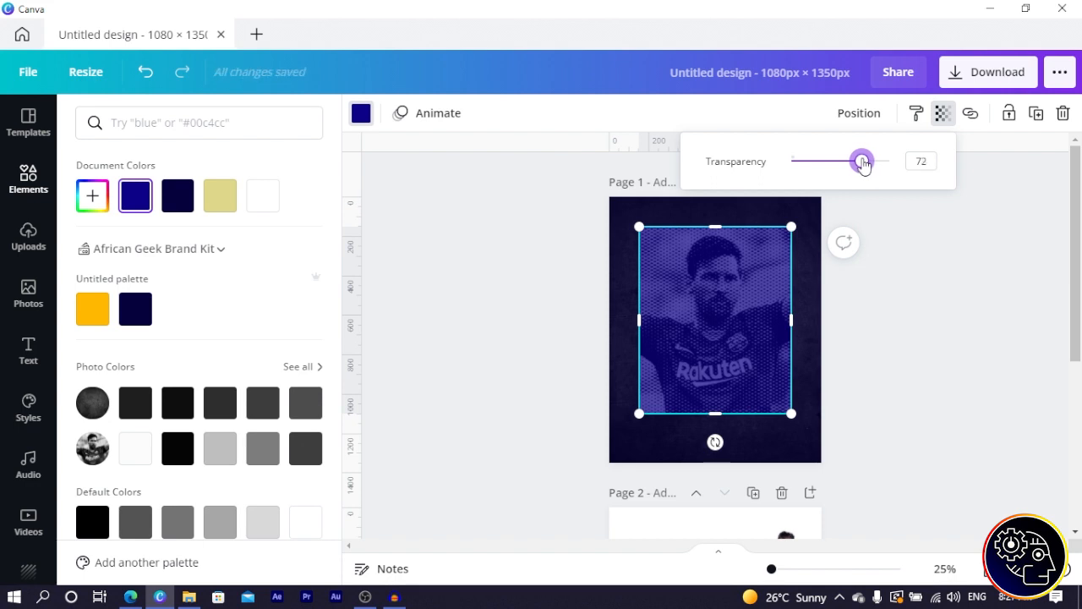
click(567, 301)
click(568, 300)
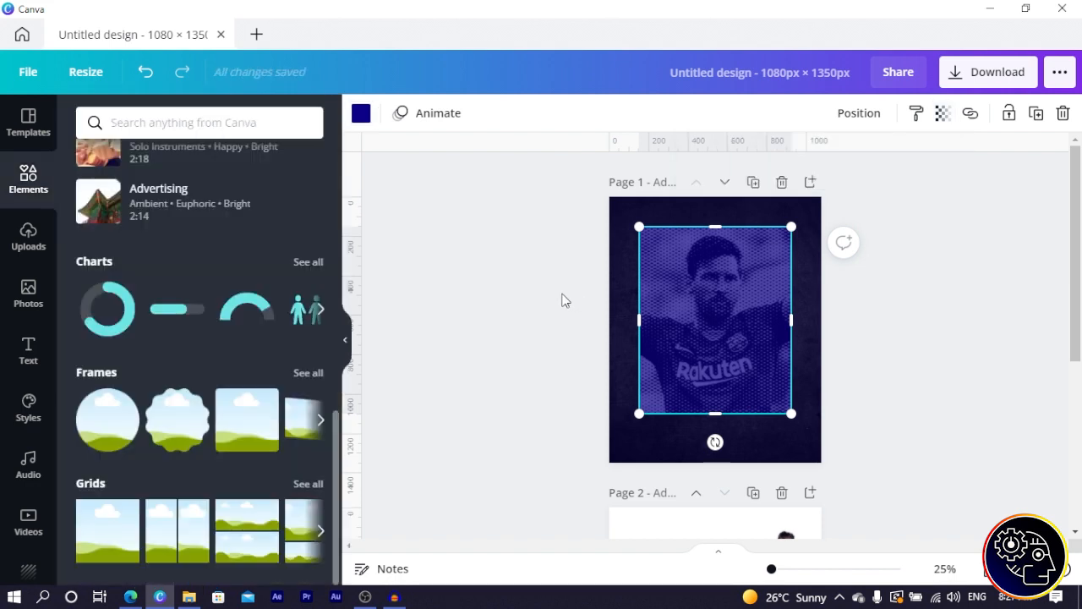
Step: Select the halftone photo and its blue overlay together and enlarge them evenly around their center
click(624, 272)
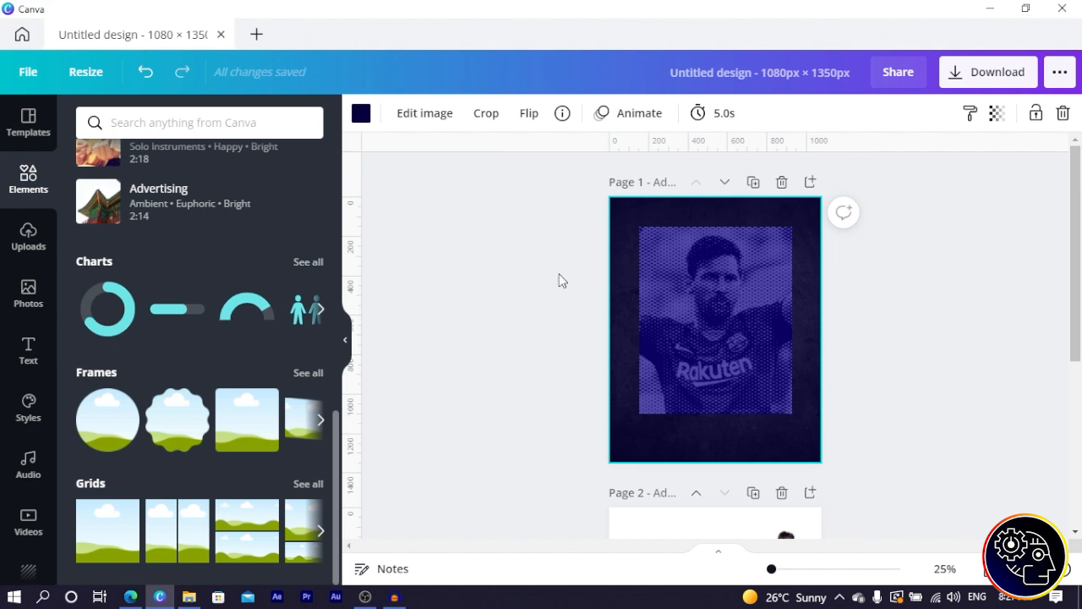
drag(561, 280, 634, 419)
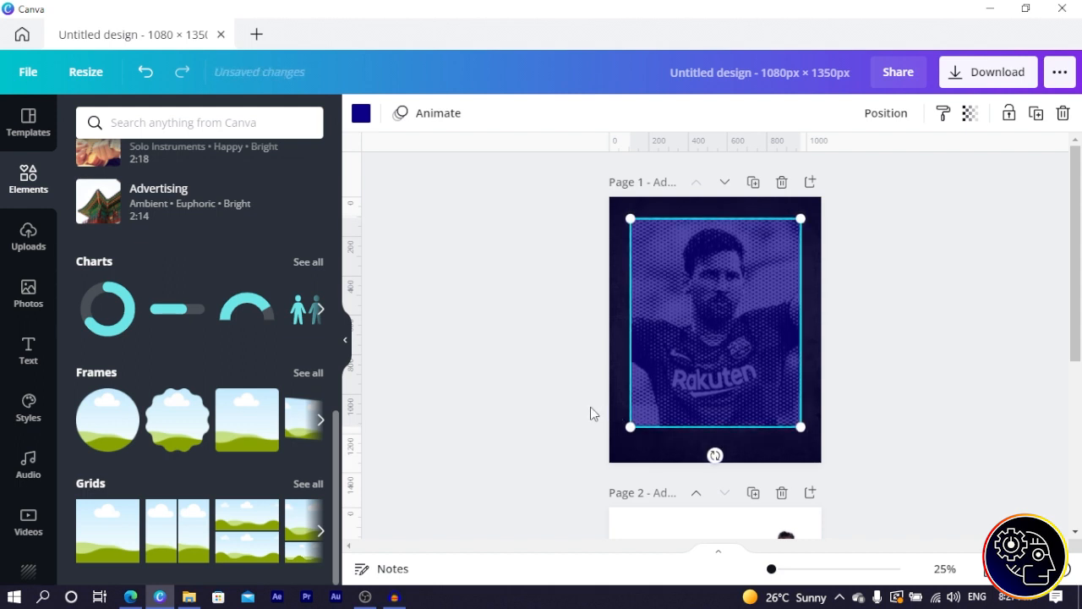
click(588, 412)
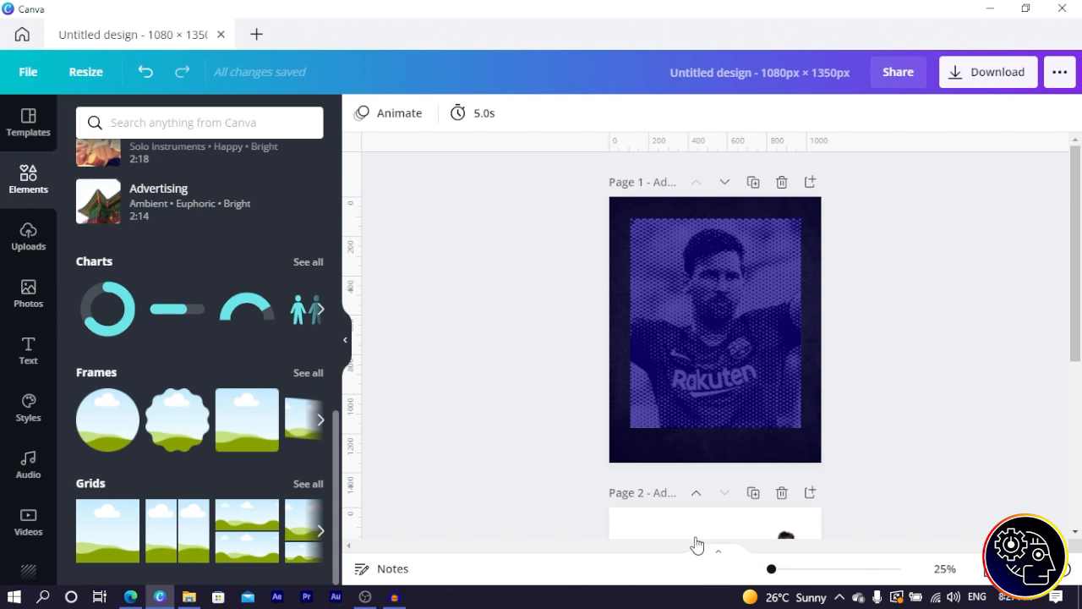
Step: Copy the full-body footballer cutout from page 2 onto page 1 and shift it left over the tinted photo
scroll(696, 544, down, 3)
click(799, 347)
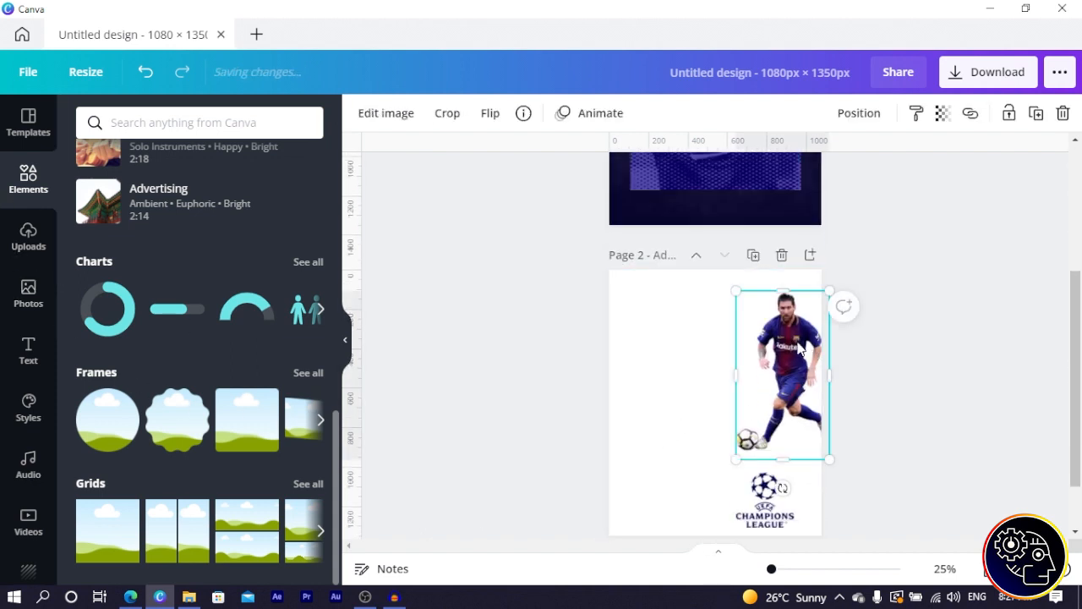
scroll(744, 373, up, 2)
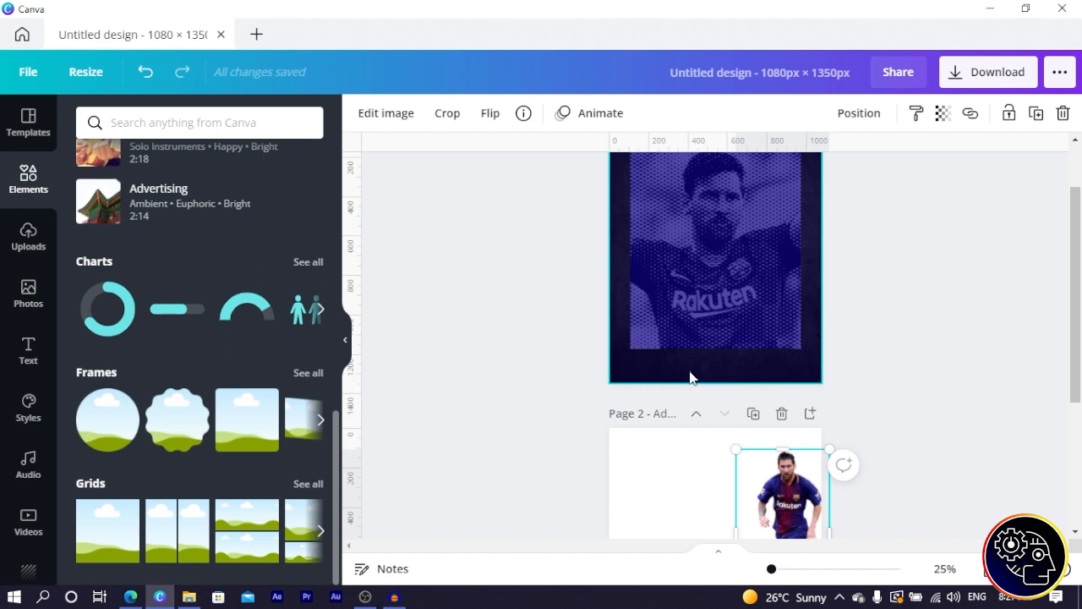
key(ctrl+v)
drag(735, 306, 706, 338)
key(shift+Left)
key(shift+Left)
key(shift+Left)
key(shift+Left)
key(shift+Left)
key(shift+Left)
key(shift+Left)
key(shift+Left)
key(shift+Left)
key(shift+Left)
key(shift+Left)
key(shift+Left)
key(shift+Left)
key(shift+Left)
key(shift+Left)
key(shift+Left)
key(shift+Left)
key(shift+Left)
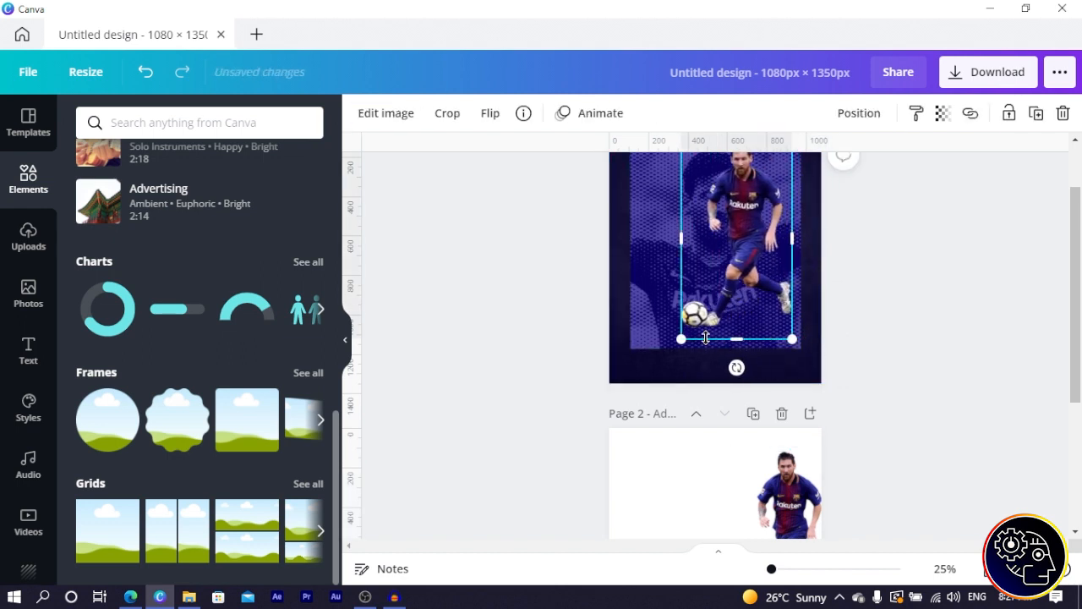
key(shift+Left)
key(shift+Left)
key(shift+Left)
key(shift+Left)
key(shift+Left)
key(shift+Left)
key(shift+Left)
key(shift+Left)
key(shift+Left)
key(shift+Left)
Step: Move the footballer cutout down to the lower edge of page 1 and enlarge it to reach the tinted photo's top
drag(729, 263, 719, 305)
scroll(728, 313, up, 1)
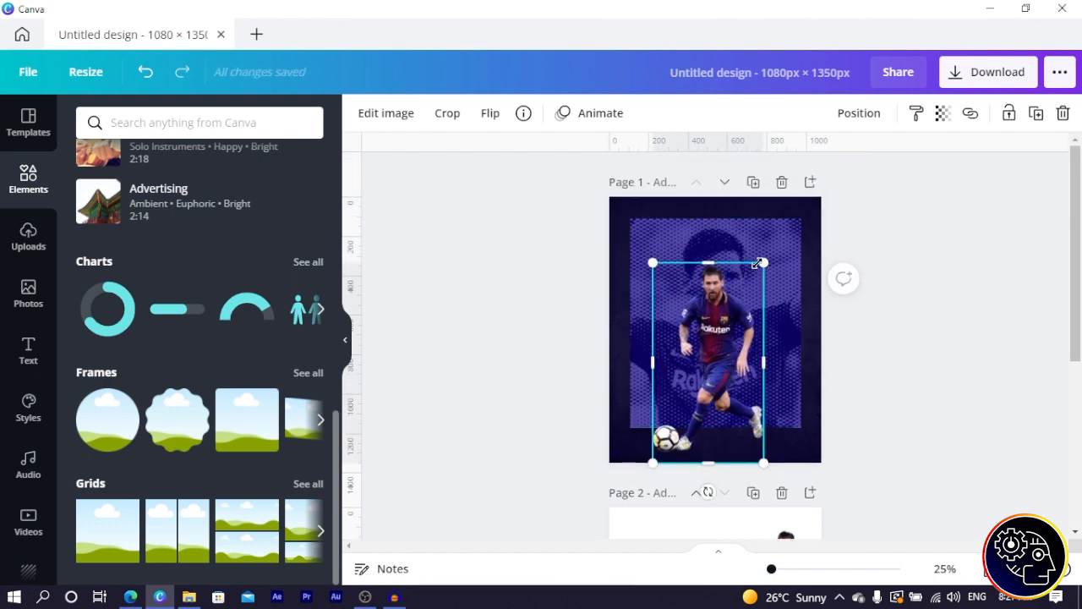
drag(758, 264, 817, 239)
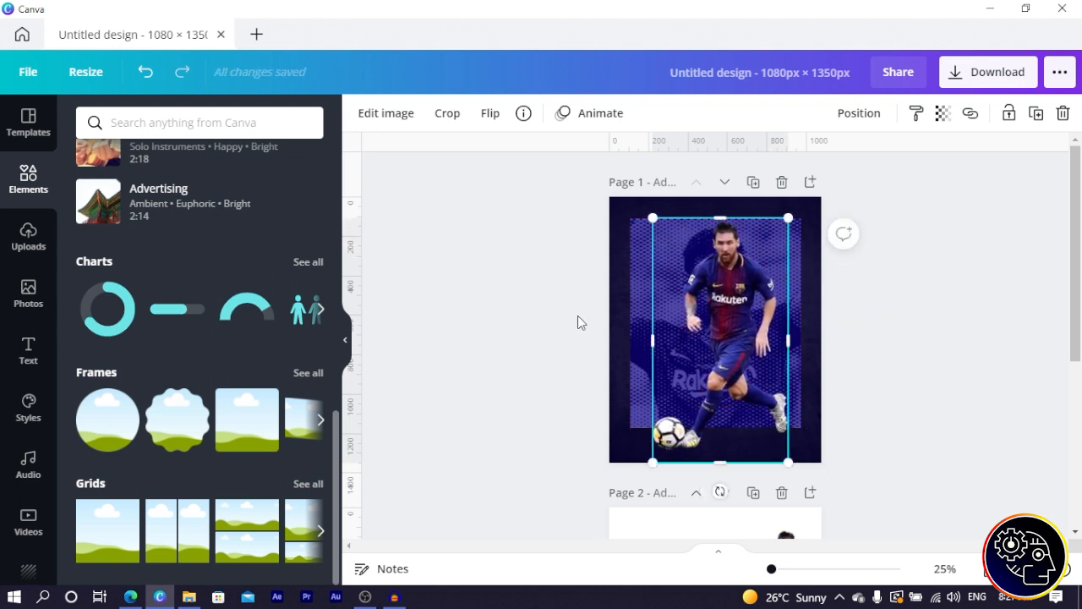
click(577, 316)
Step: Shorten the blue overlay and halftone photo from their lower edge, and shift the footballer cutout left and slightly down
click(639, 361)
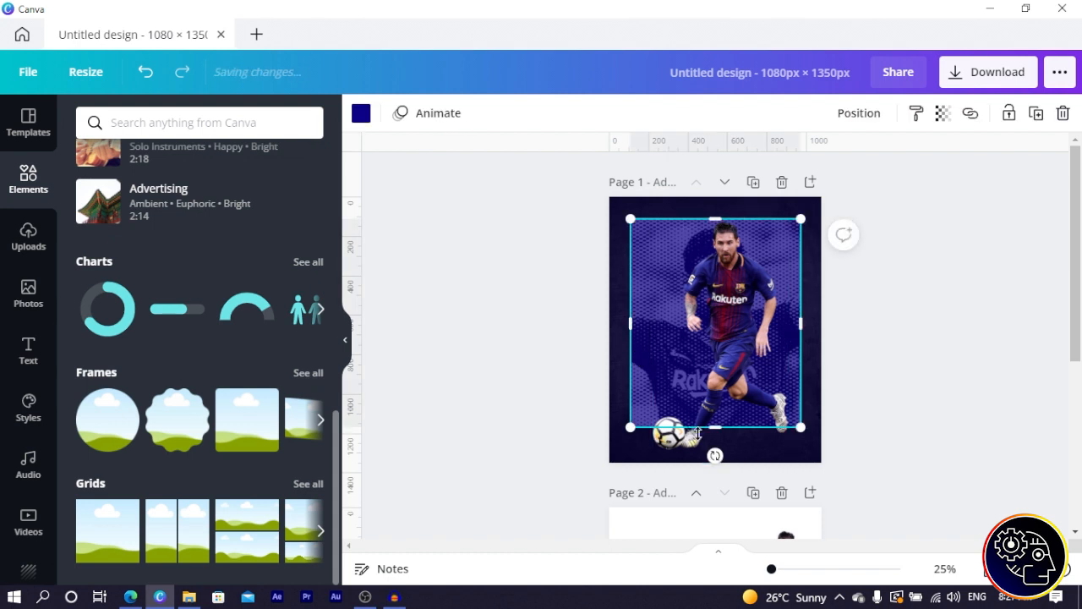
drag(714, 431, 710, 402)
drag(643, 383, 637, 387)
click(563, 425)
drag(683, 425, 680, 433)
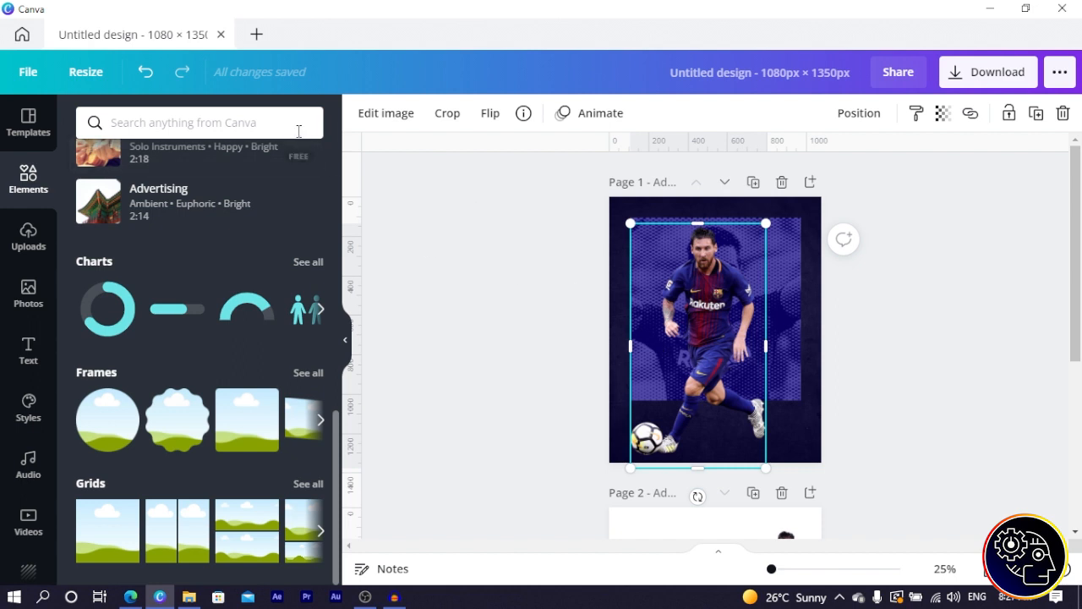
Step: Add a Glow shadow to the footballer cutout and set its color to white
click(386, 116)
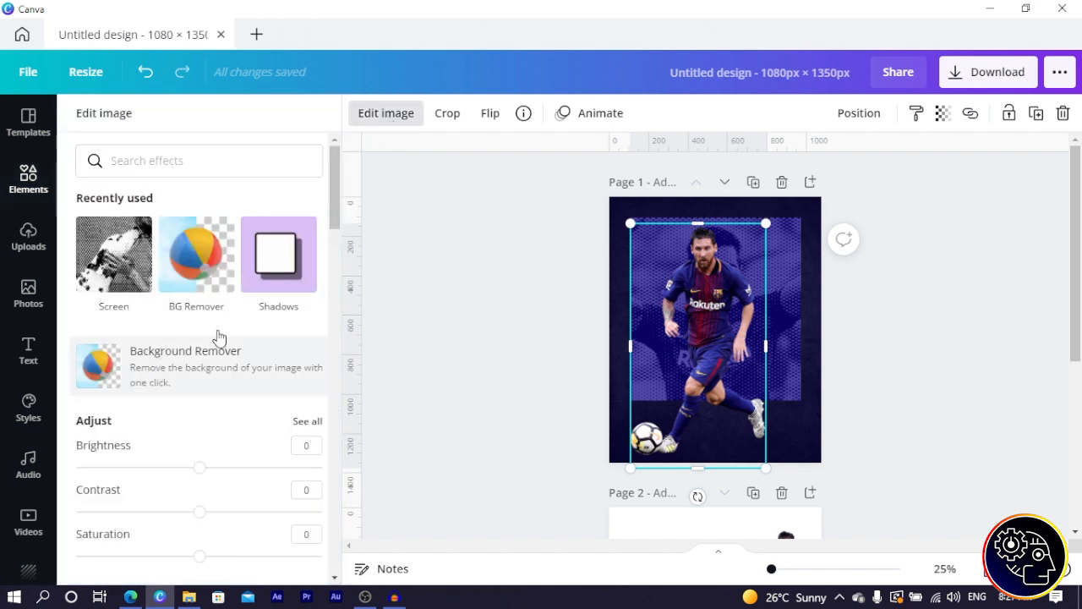
click(285, 267)
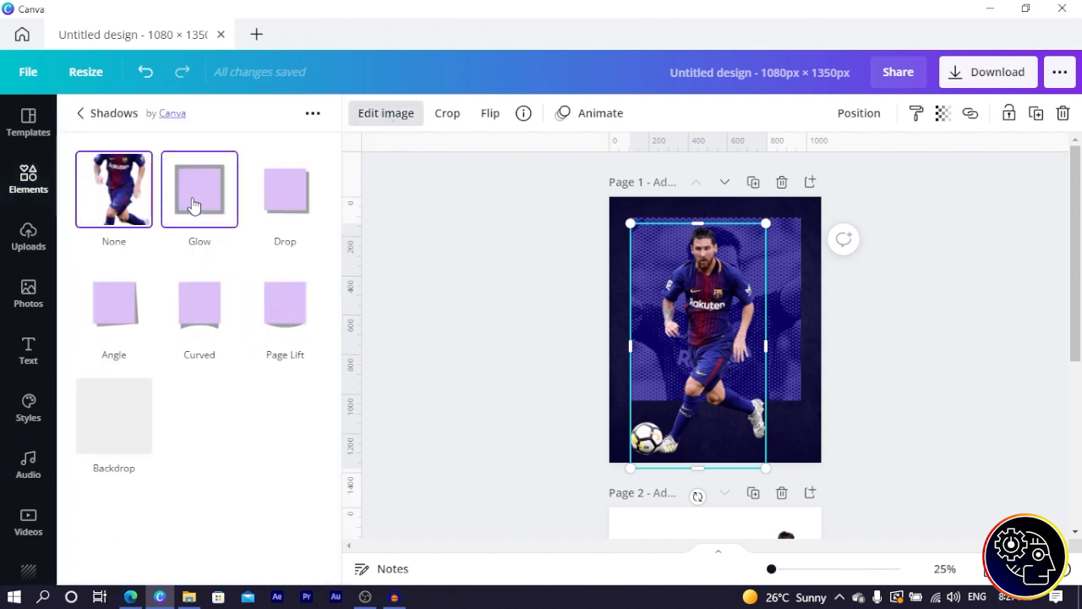
click(221, 215)
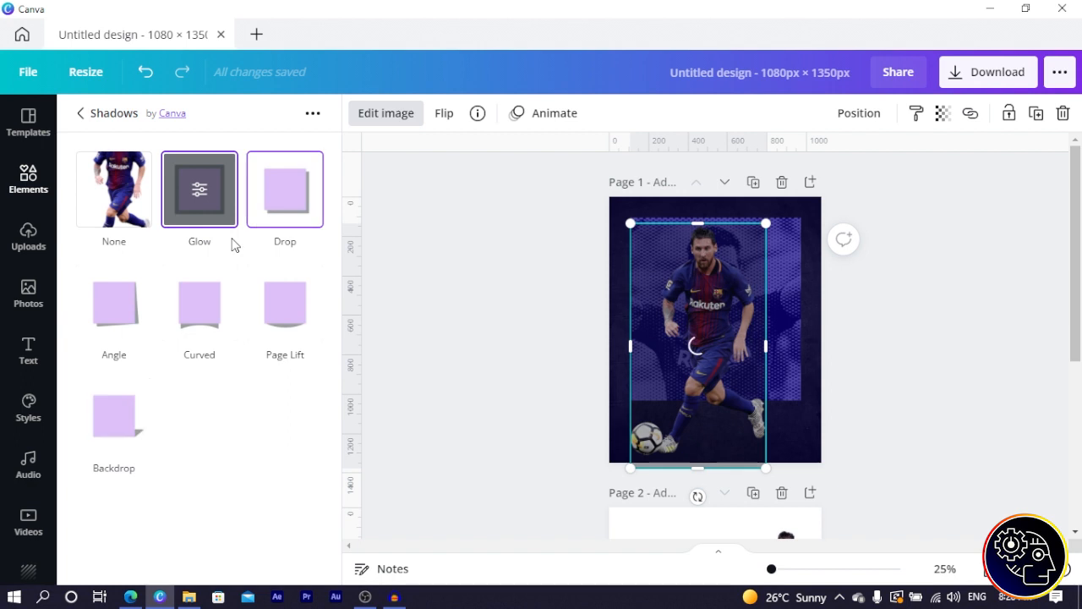
click(200, 193)
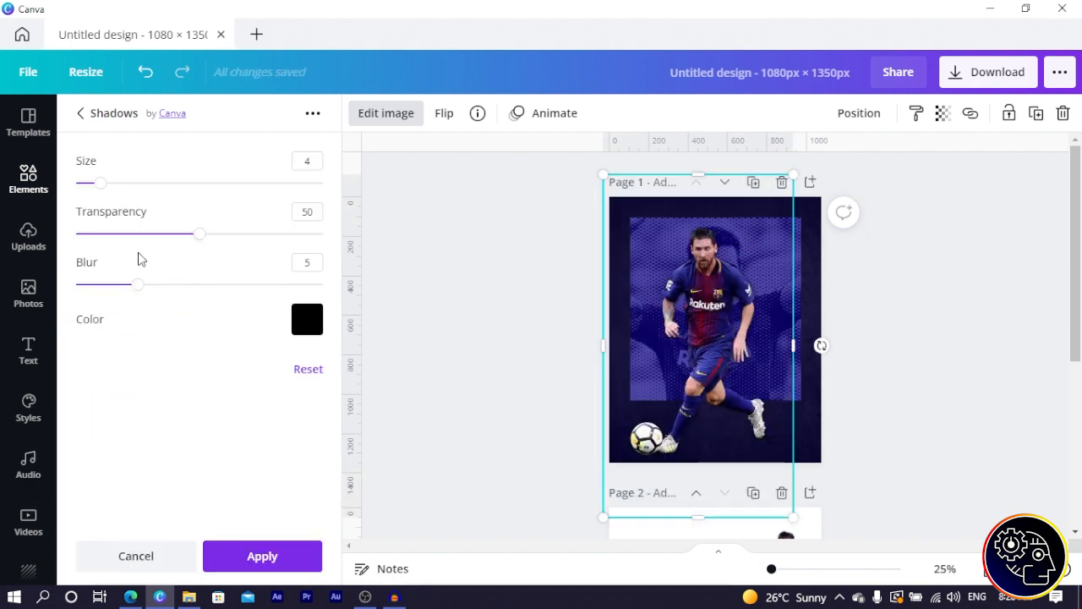
click(306, 319)
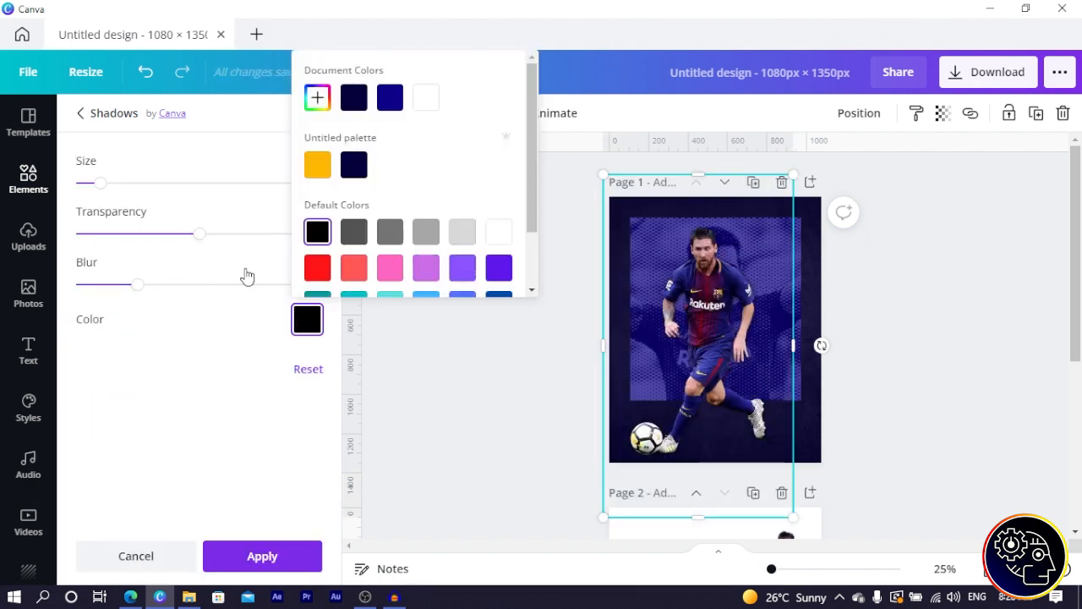
click(427, 98)
Step: Set the glow's blur to 0, transparency to 100 and size to 12, and shift the cutout slightly right
click(145, 285)
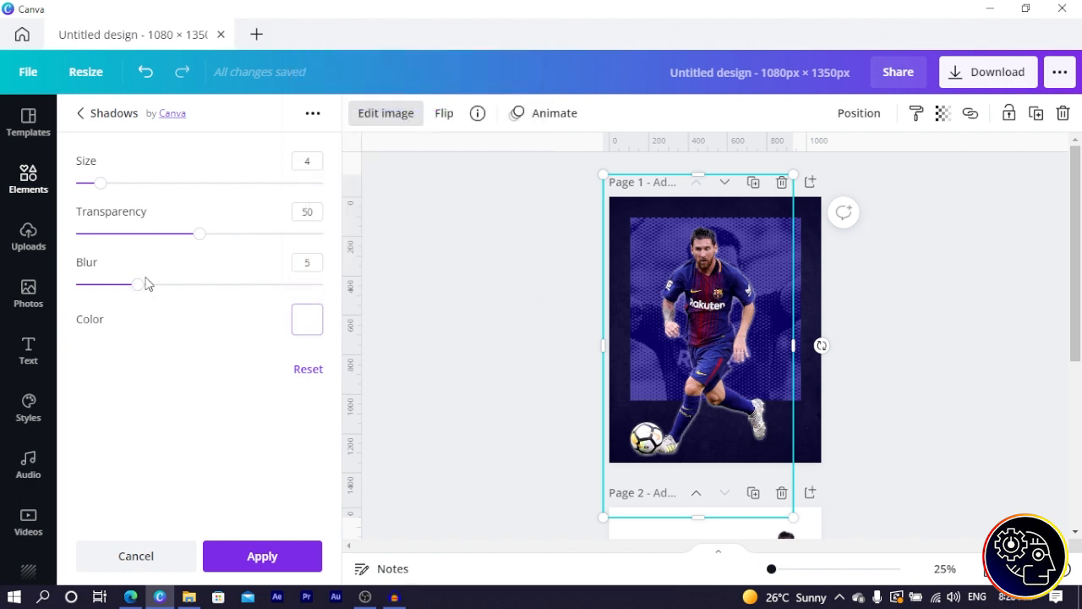
drag(140, 286, 42, 302)
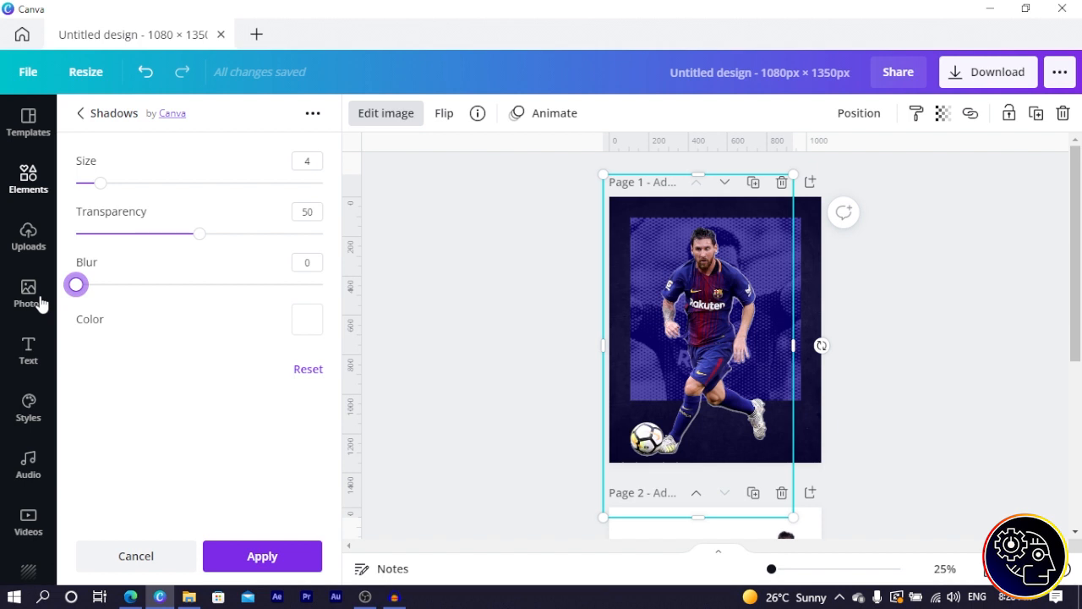
drag(202, 241, 369, 236)
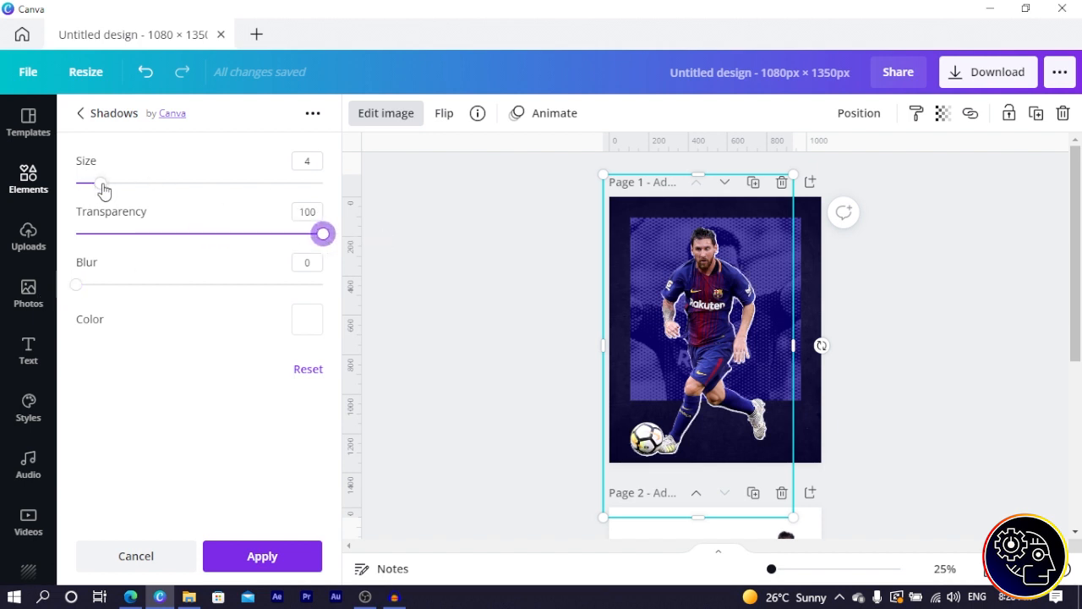
drag(102, 190, 153, 195)
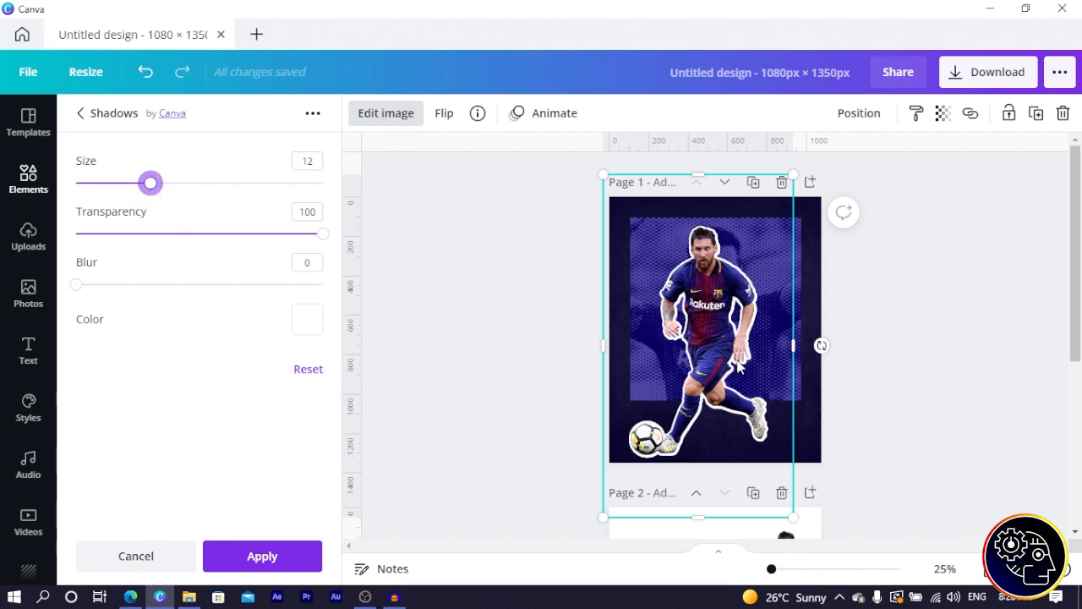
drag(717, 345, 725, 345)
click(381, 378)
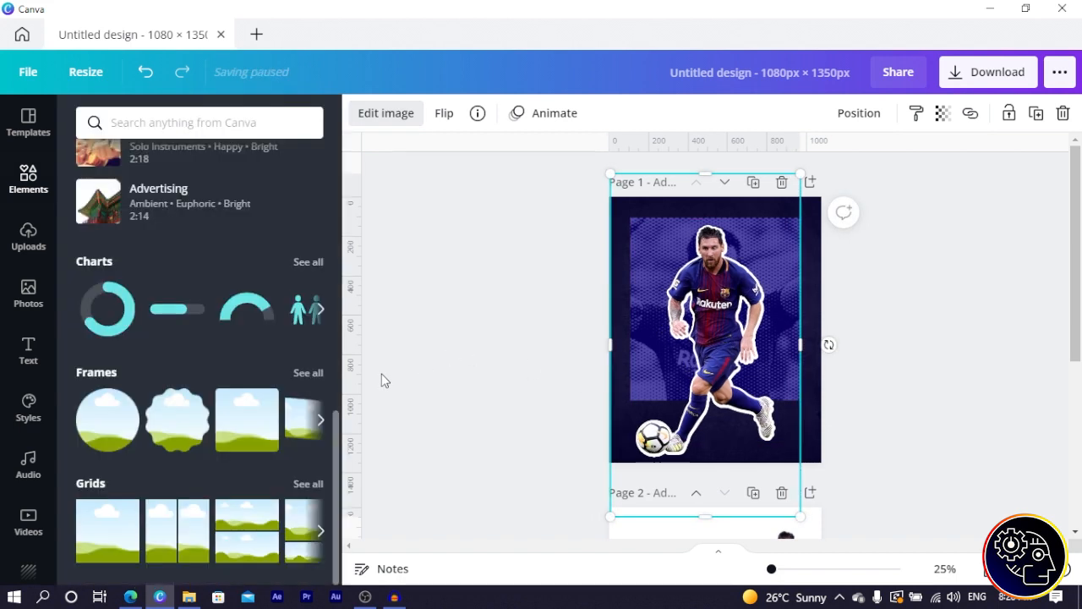
Step: Apply the Fresco filter from the Photogenic effects to the white-outlined footballer cutout on page 1
click(660, 355)
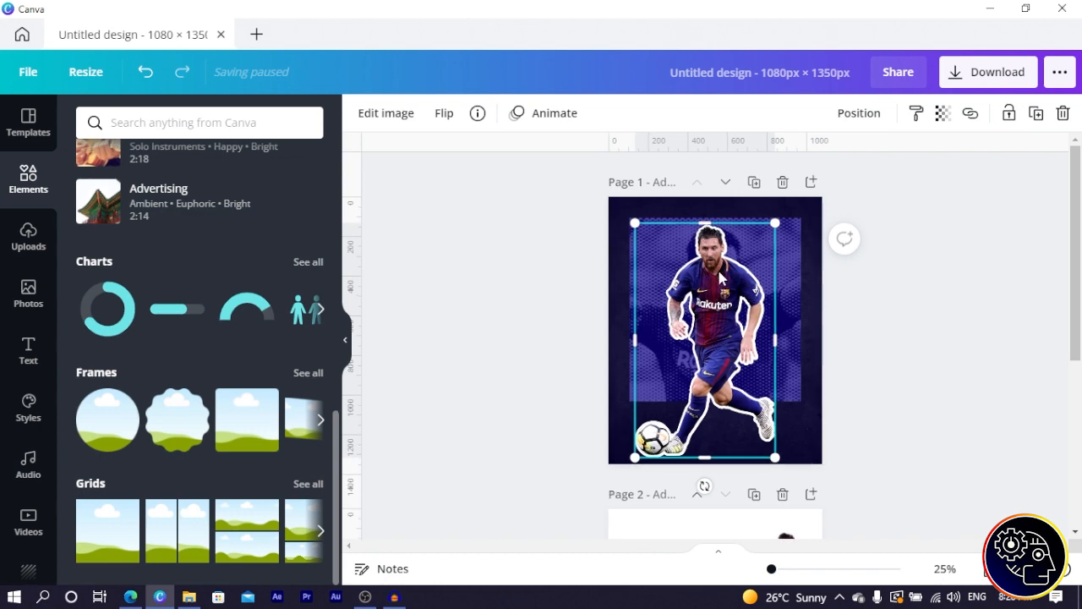
scroll(719, 277, up, 3)
scroll(814, 271, up, 2)
scroll(814, 271, down, 2)
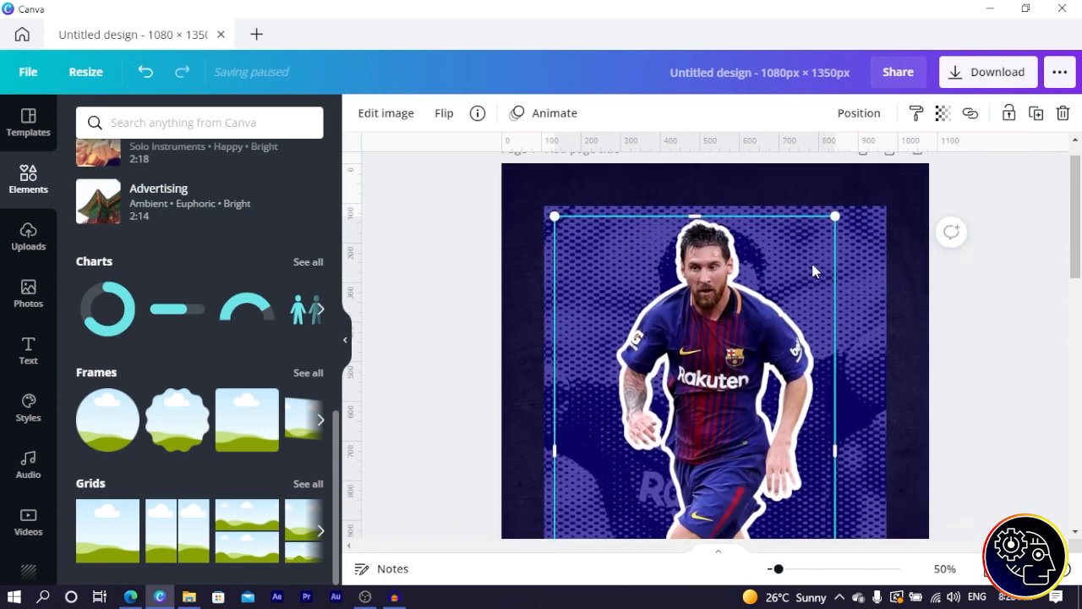
scroll(813, 272, down, 2)
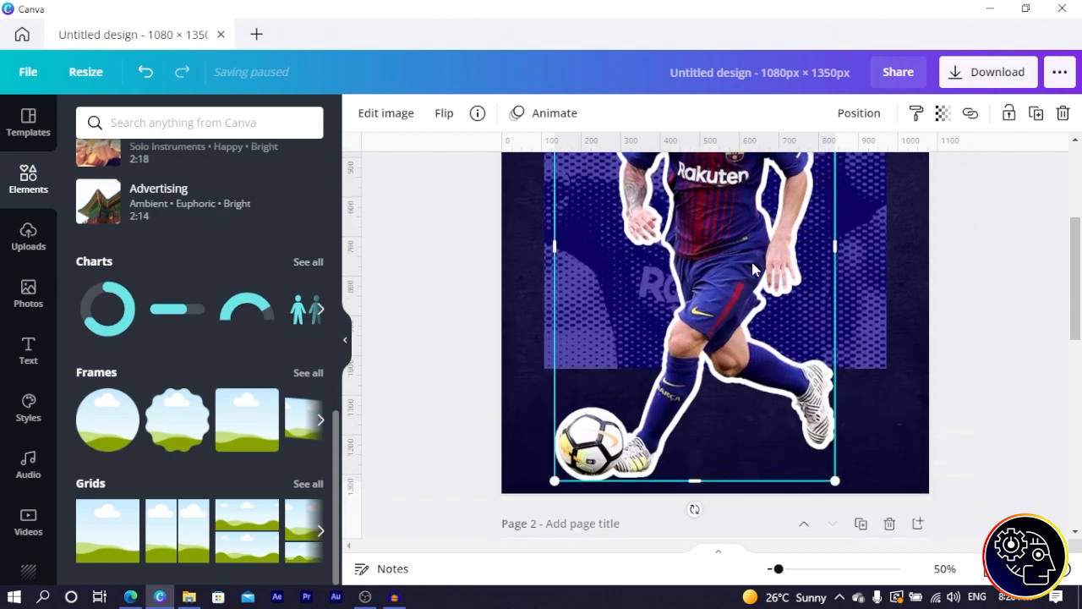
scroll(755, 269, up, 2)
click(662, 232)
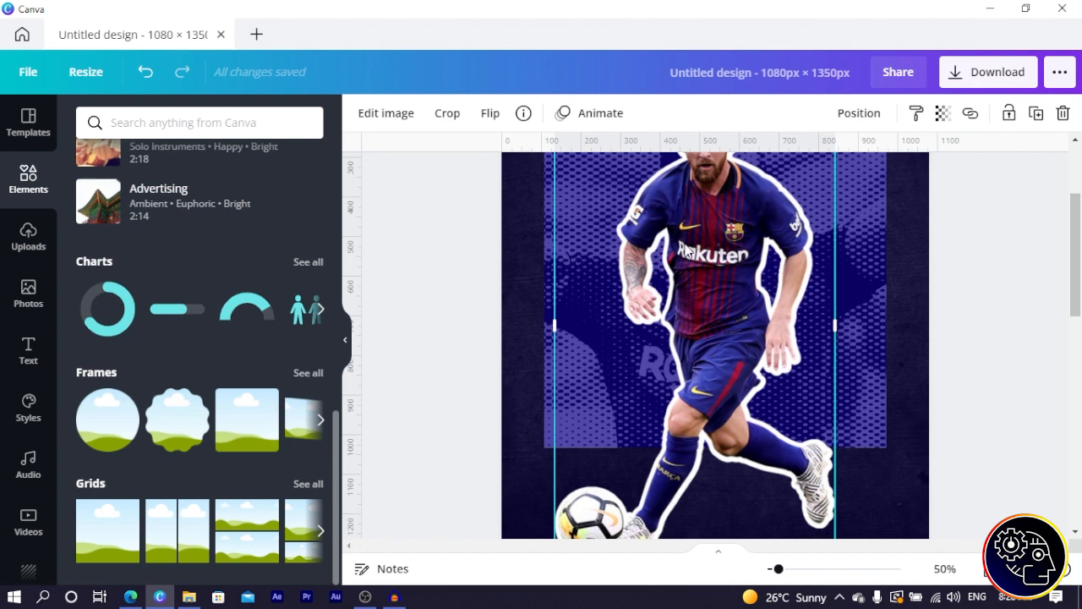
click(398, 118)
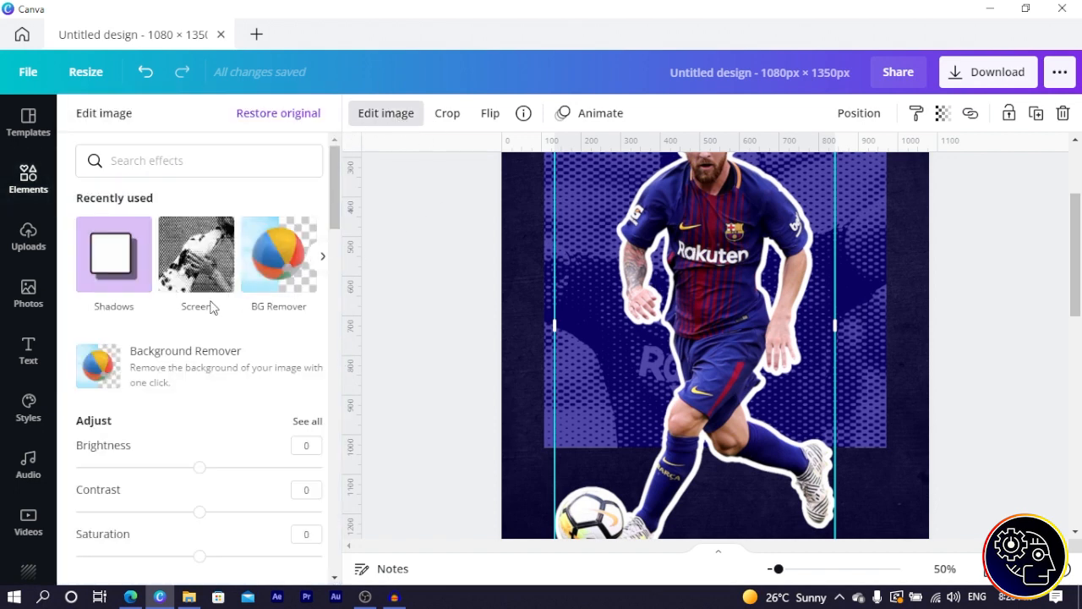
scroll(161, 253, down, 5)
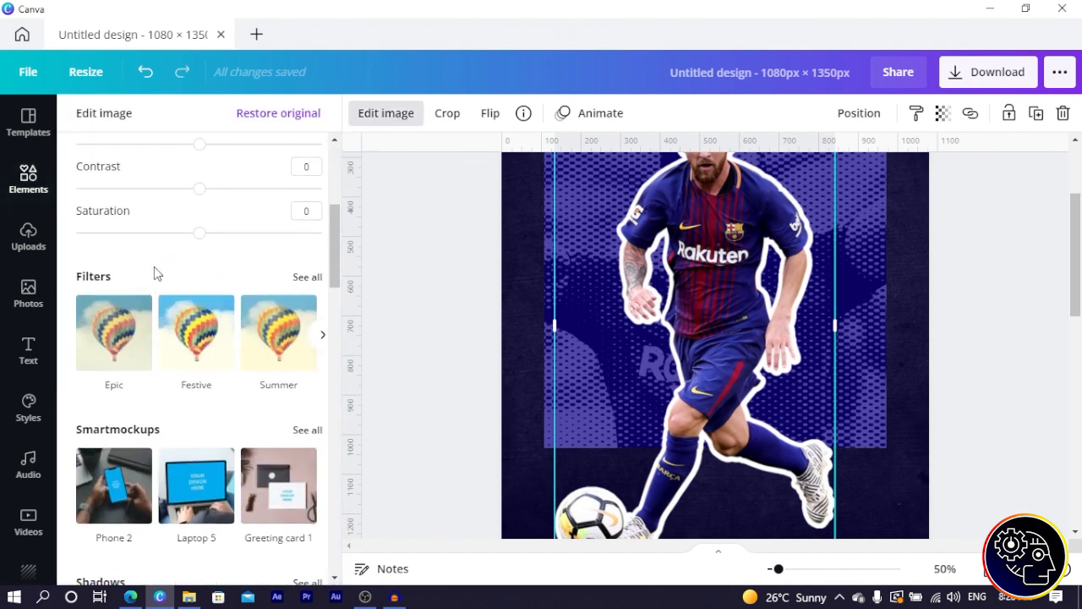
scroll(235, 290, down, 8)
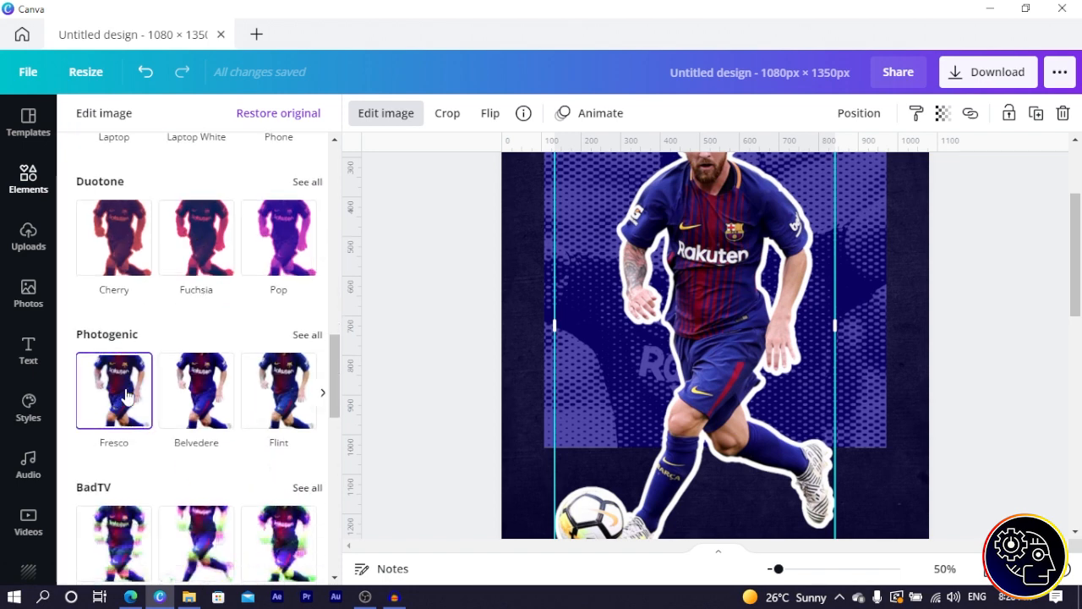
click(125, 396)
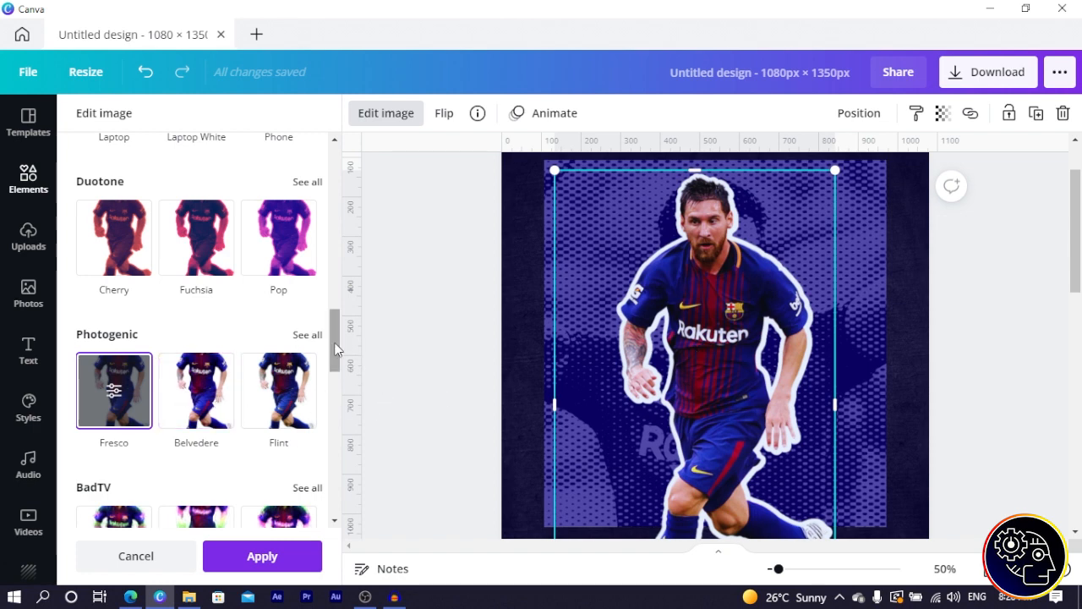
scroll(799, 367, down, 2)
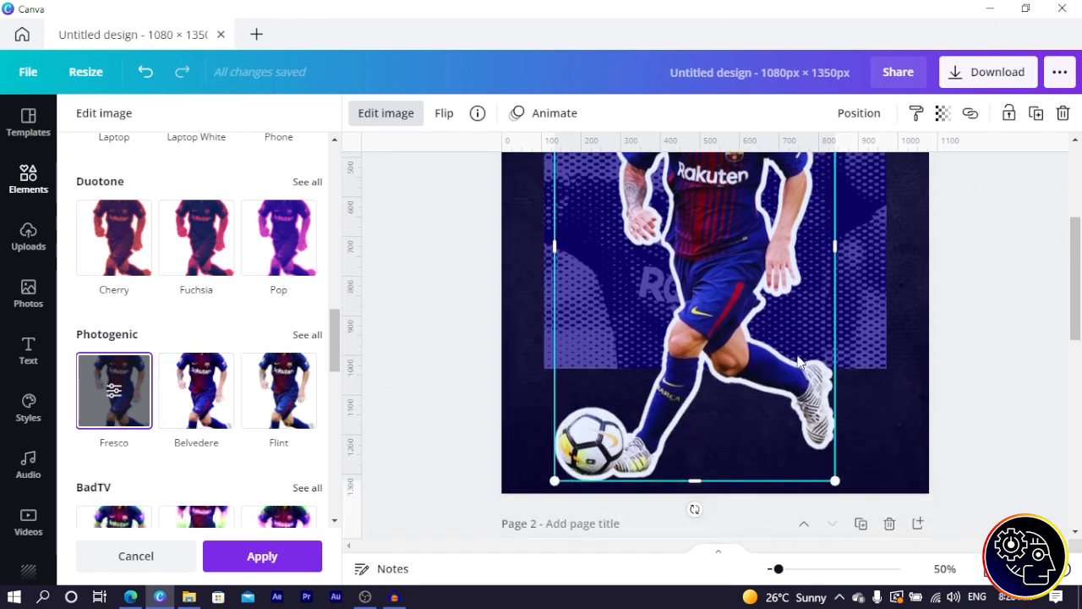
scroll(799, 366, up, 2)
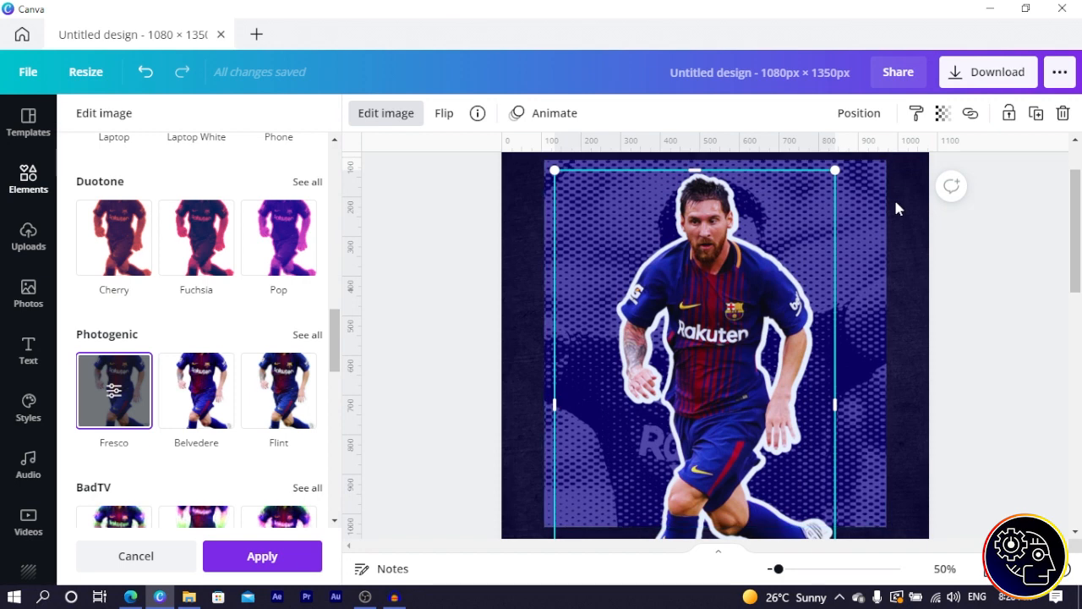
scroll(893, 203, down, 2)
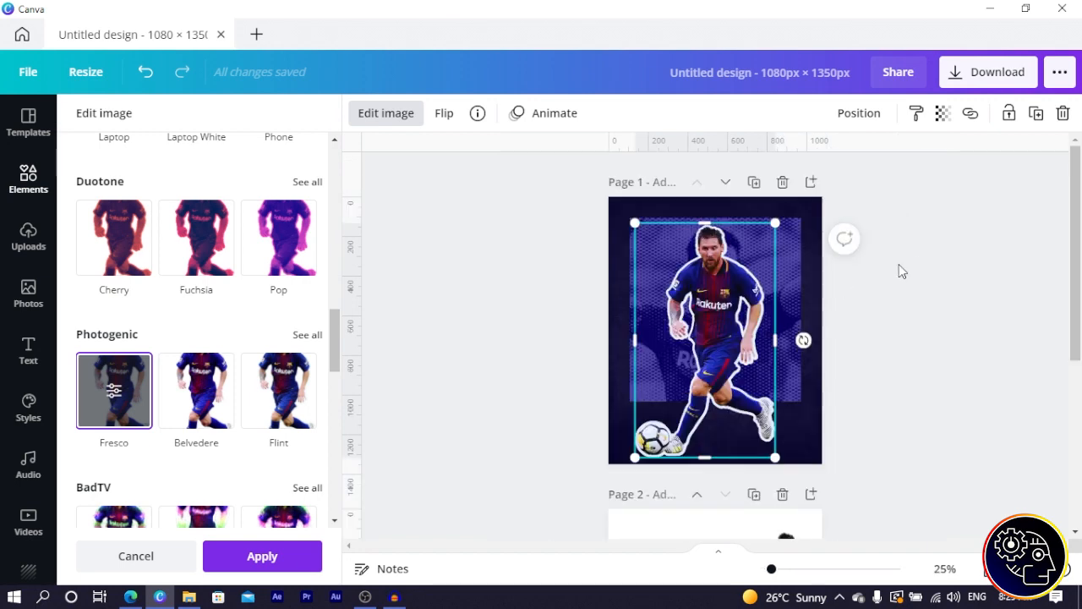
Step: Check the page alignment options for the blue overlay behind the footballer
click(795, 269)
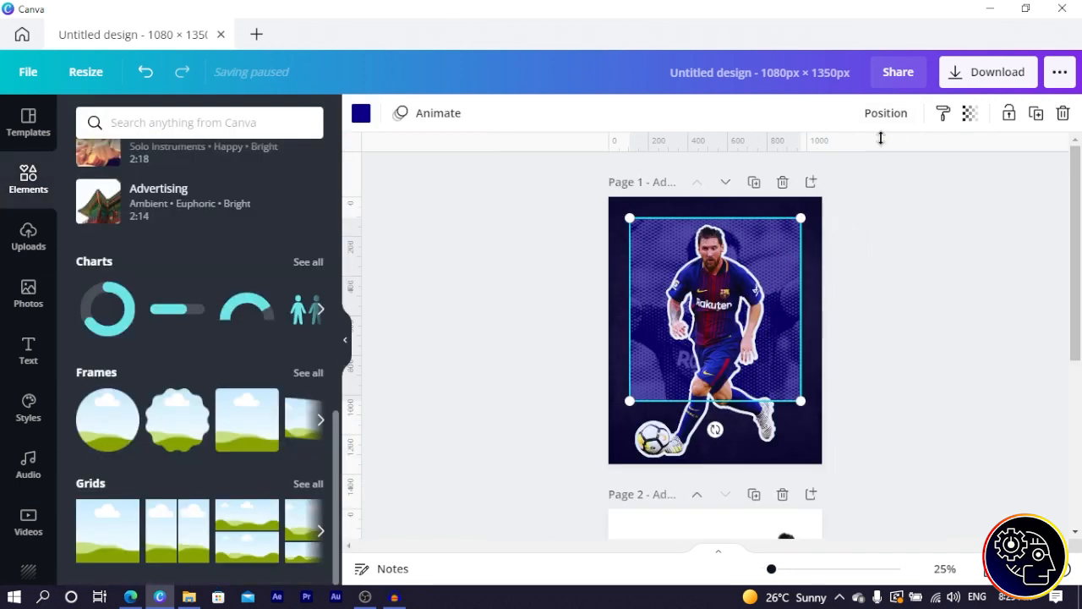
click(883, 115)
click(793, 376)
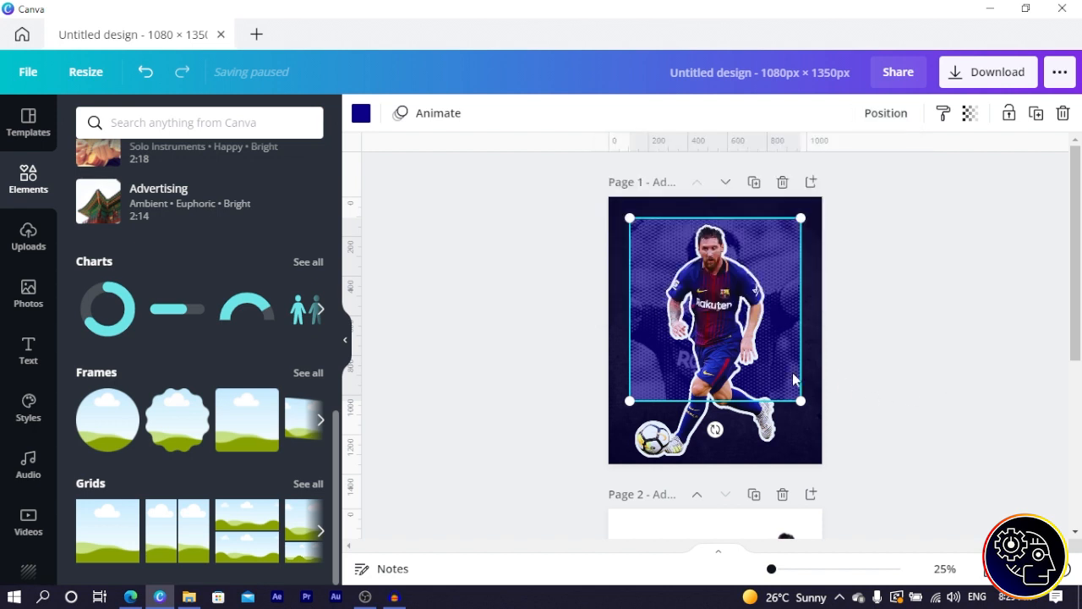
click(912, 321)
click(779, 246)
click(860, 113)
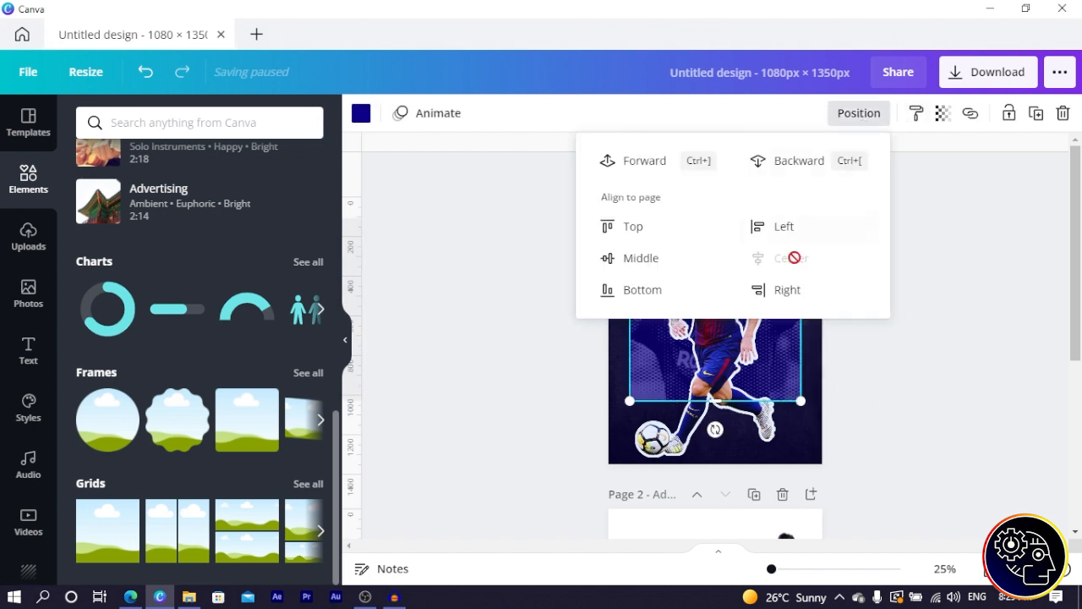
click(908, 378)
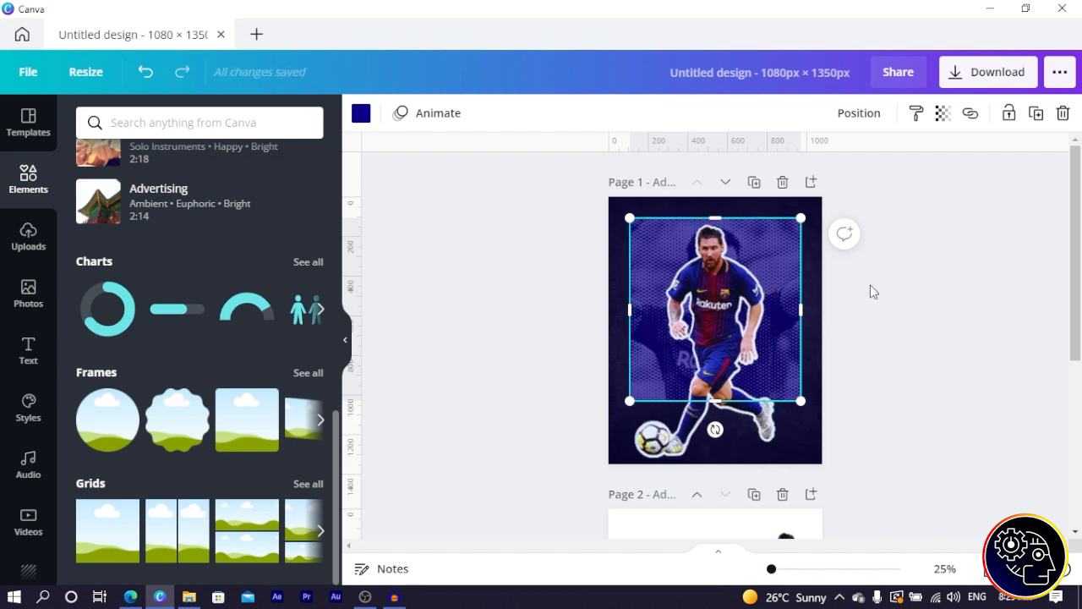
Step: Scale down the blue overlay, halftone photo and footballer cutout together slightly, and move the cutout right to the page's center
drag(870, 284, 640, 443)
mouse_move(704, 394)
mouse_down()
mouse_move(693, 390)
mouse_move(706, 374)
mouse_up()
click(646, 395)
click(698, 375)
click(501, 337)
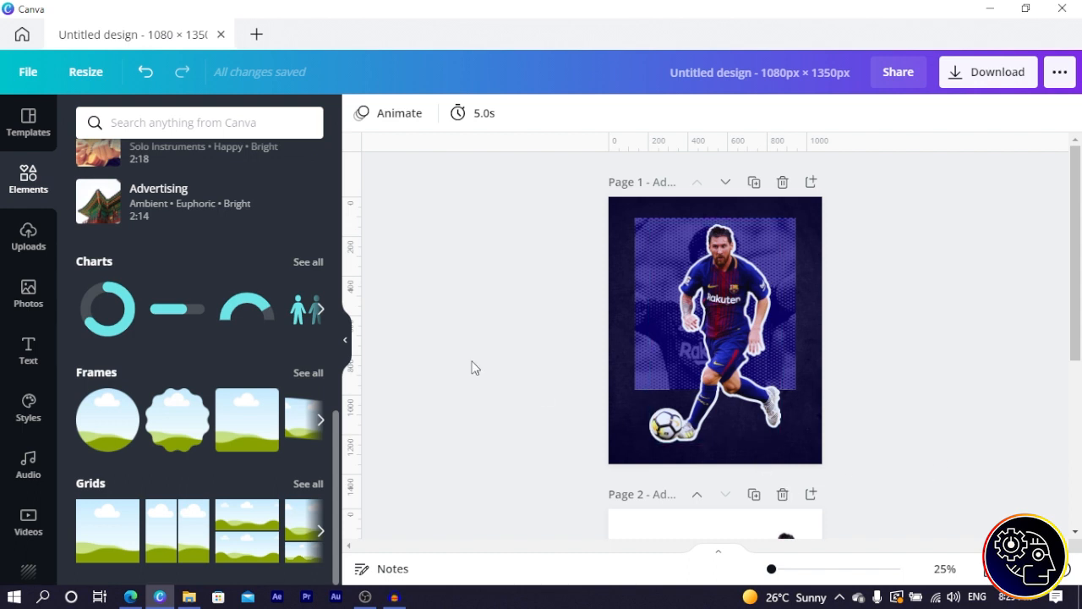
Step: Copy the Champions League logo from page 2 and paste it onto page 1
scroll(690, 394, down, 4)
click(764, 450)
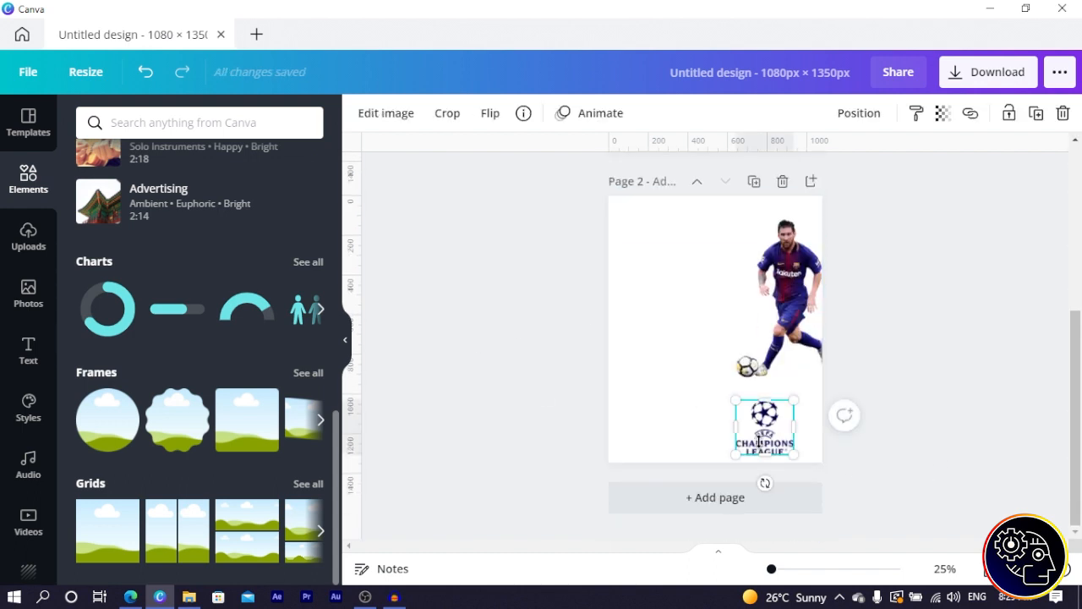
scroll(760, 441, up, 4)
click(740, 363)
key(ctrl+v)
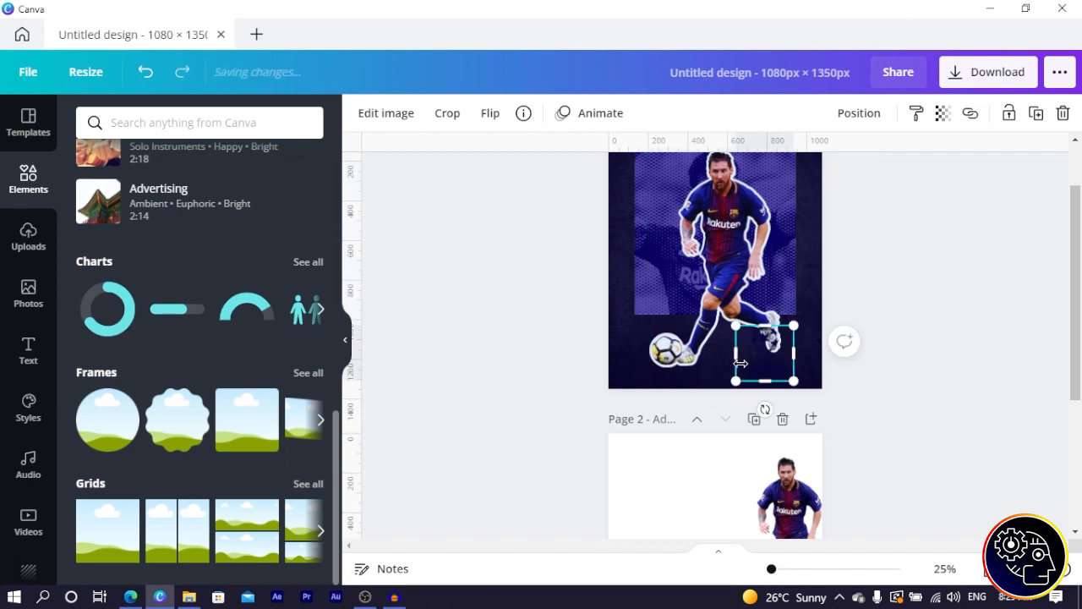
Step: Shrink the pasted Champions League logo and center it near the lower edge of page 1
drag(789, 382, 727, 410)
drag(703, 358, 712, 366)
drag(733, 411, 728, 409)
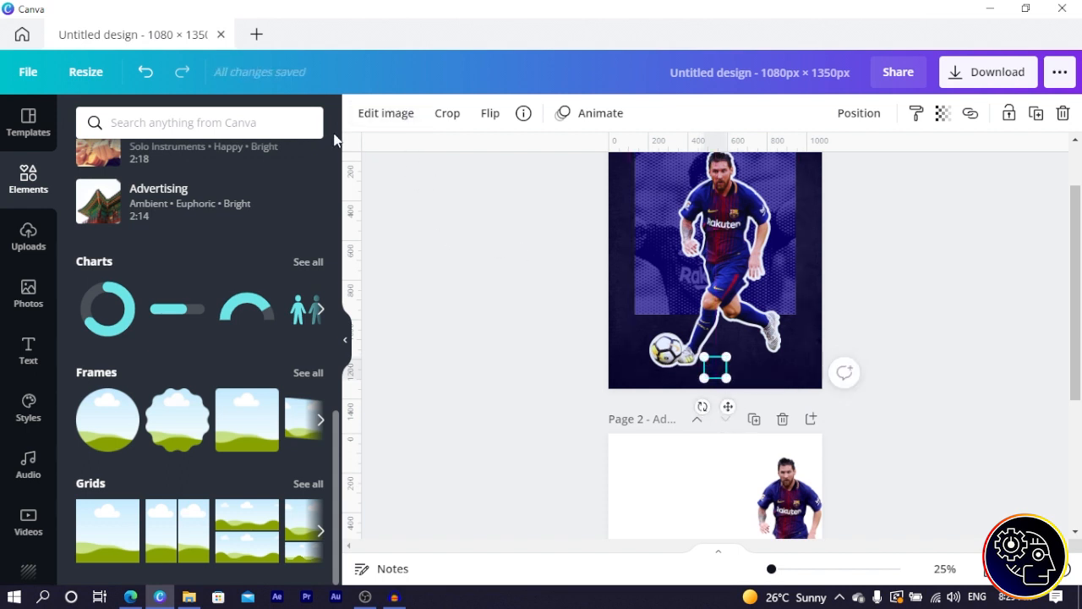
Step: Apply the Cherry Duotone effect to the small Champions League logo on page 1 and set its highlights color to white
click(374, 115)
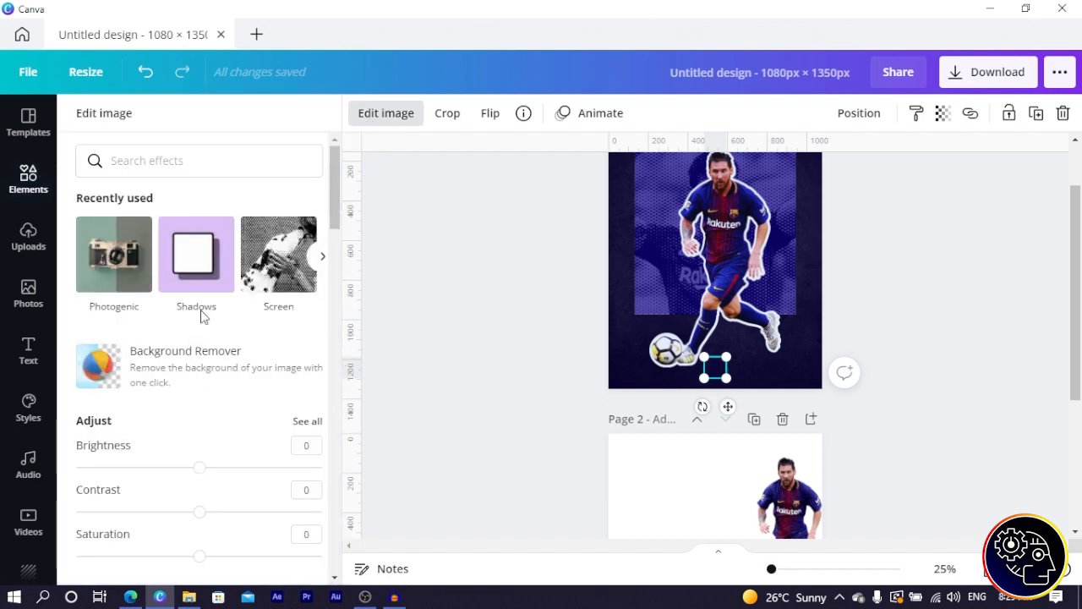
scroll(203, 315, down, 8)
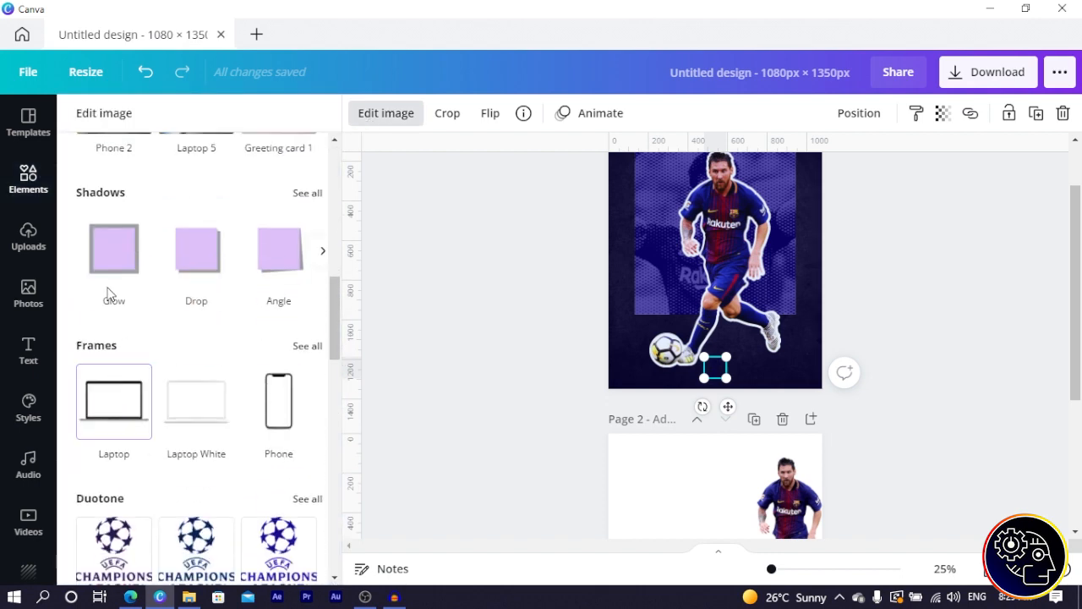
scroll(127, 343, down, 8)
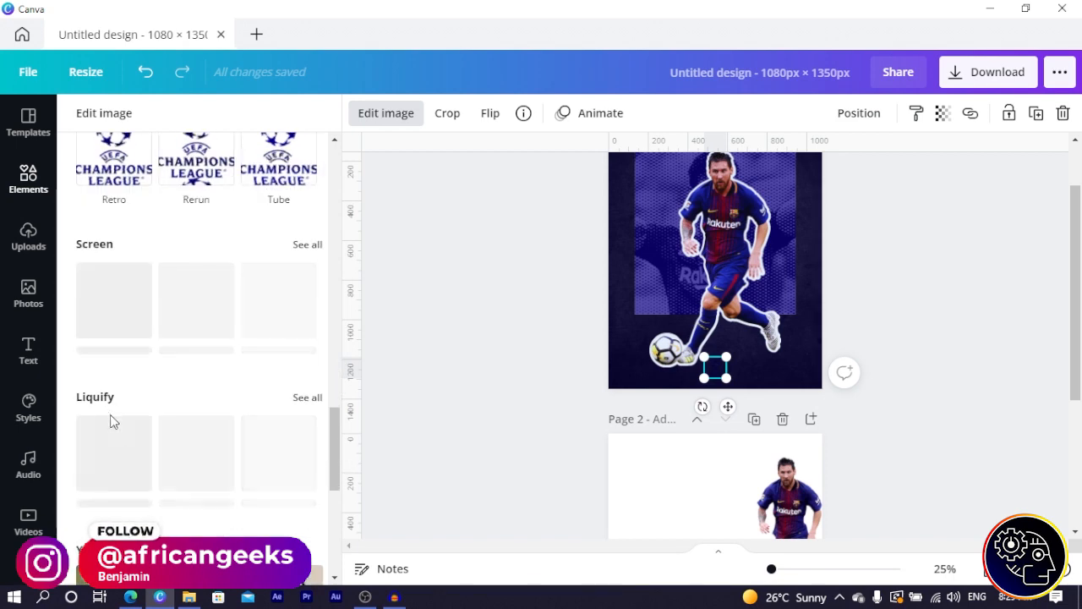
scroll(110, 420, down, 5)
scroll(152, 296, up, 10)
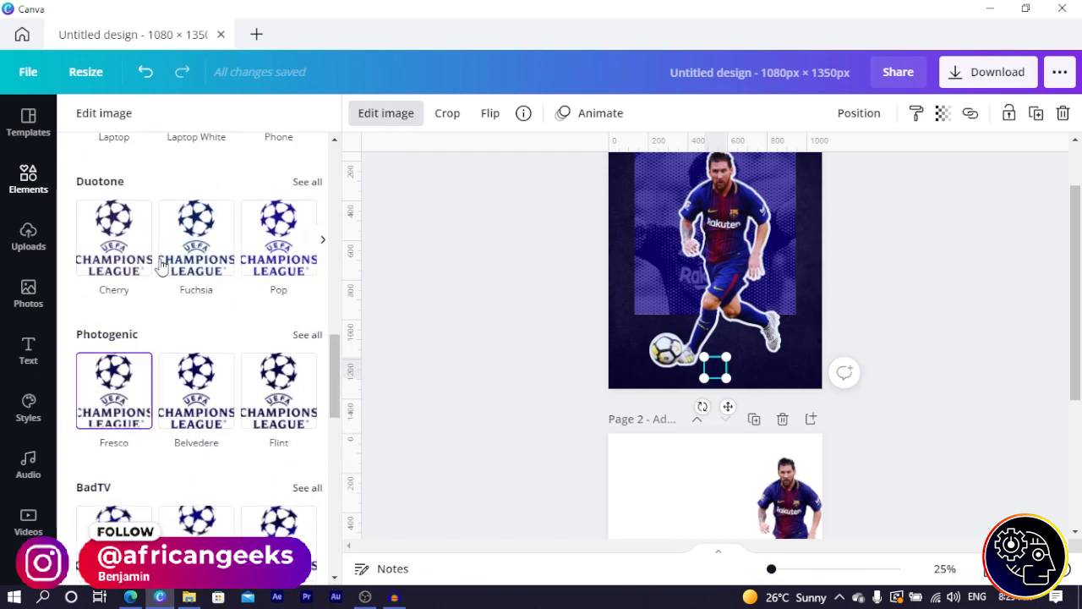
click(116, 227)
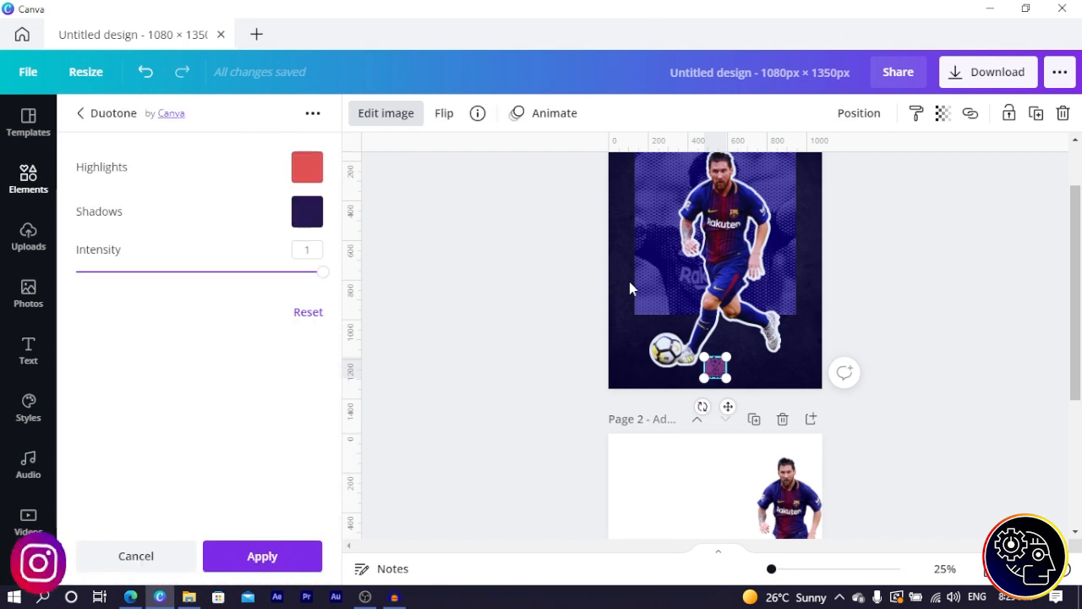
click(307, 167)
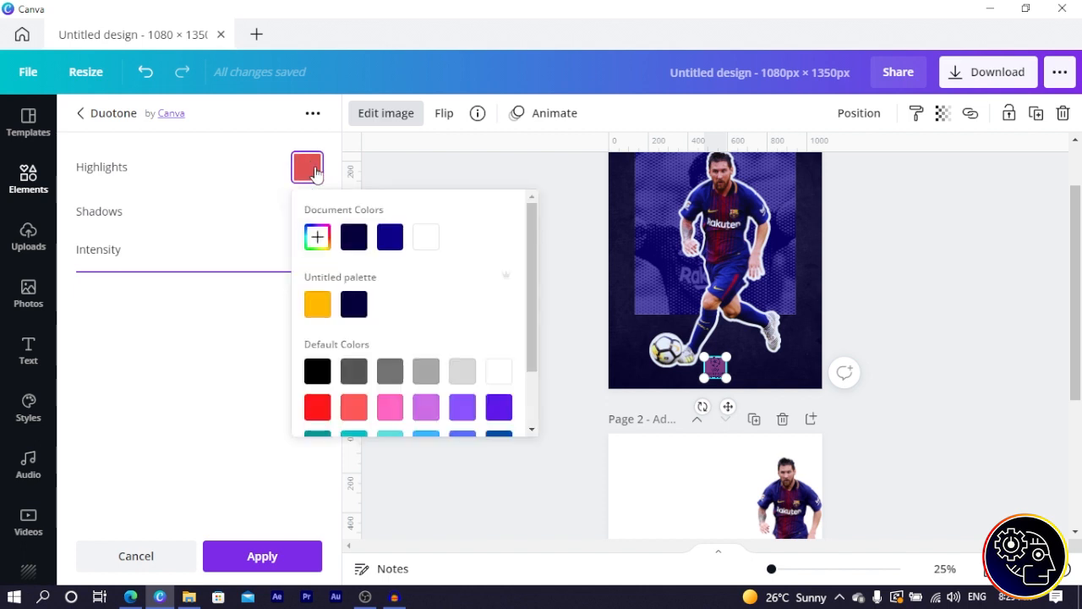
click(425, 237)
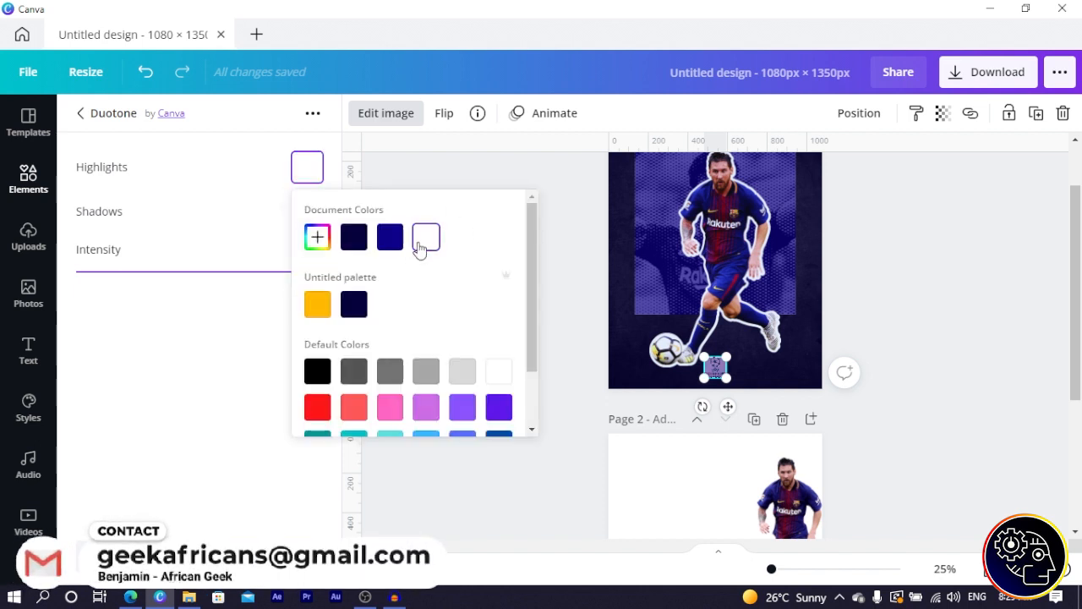
click(189, 310)
Step: Set the small logo's duotone shadows color to white and apply the effect
click(306, 212)
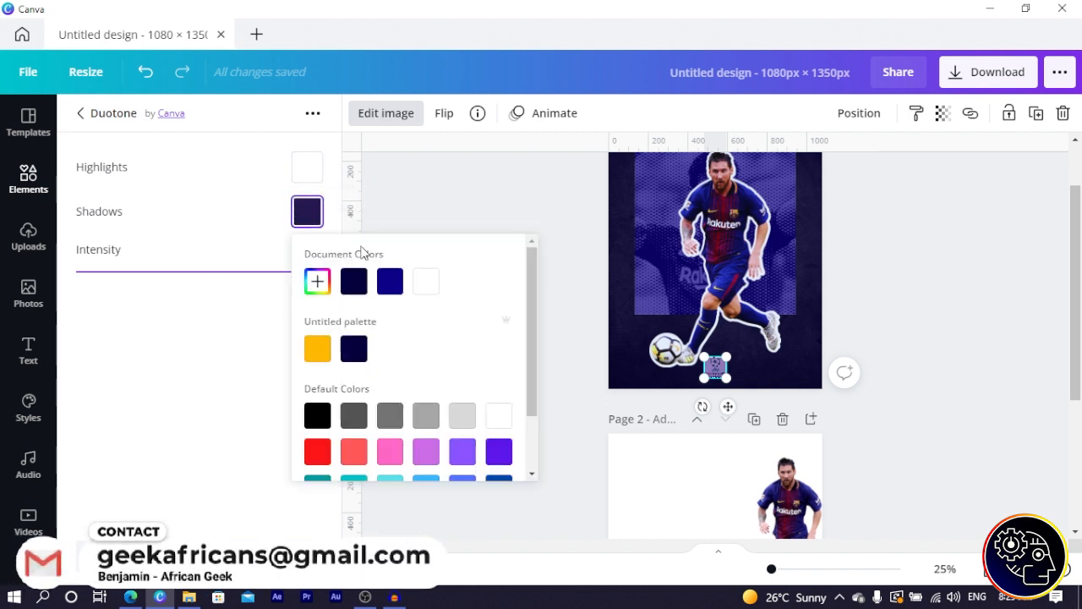
click(428, 282)
click(249, 392)
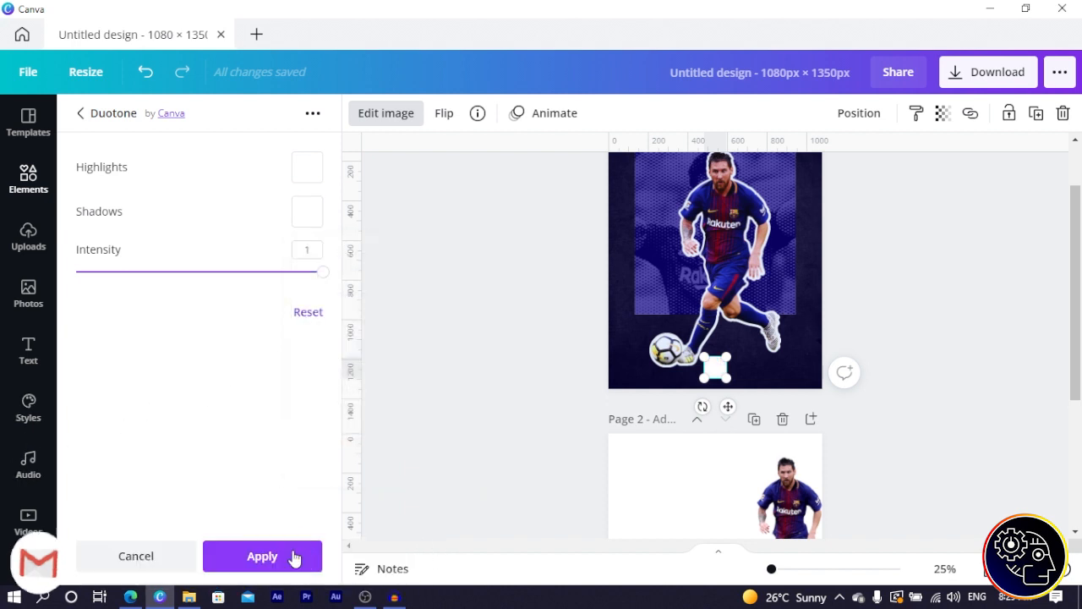
click(292, 558)
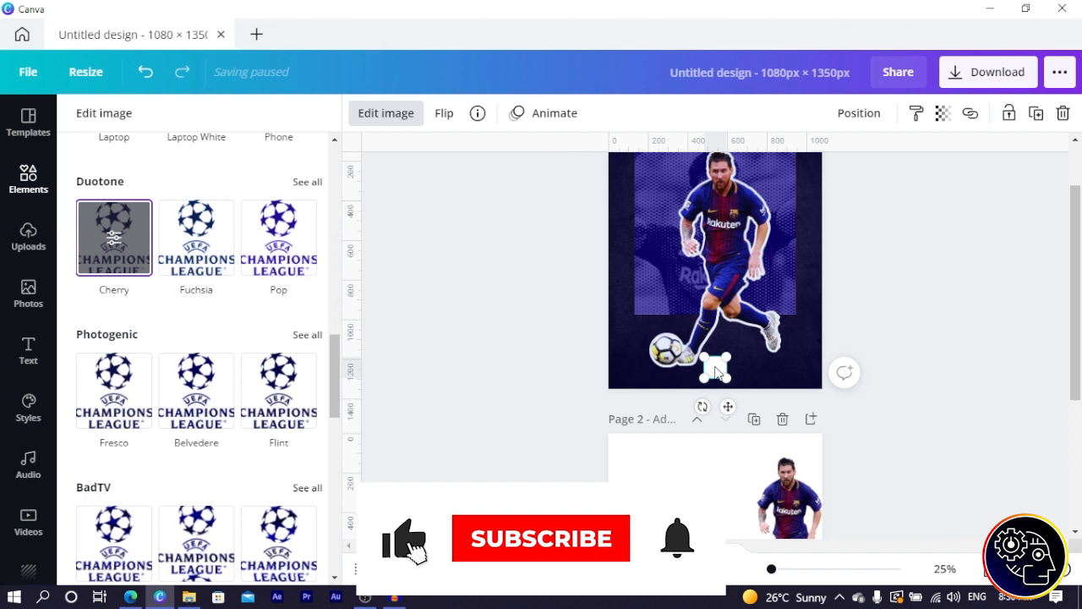
click(214, 552)
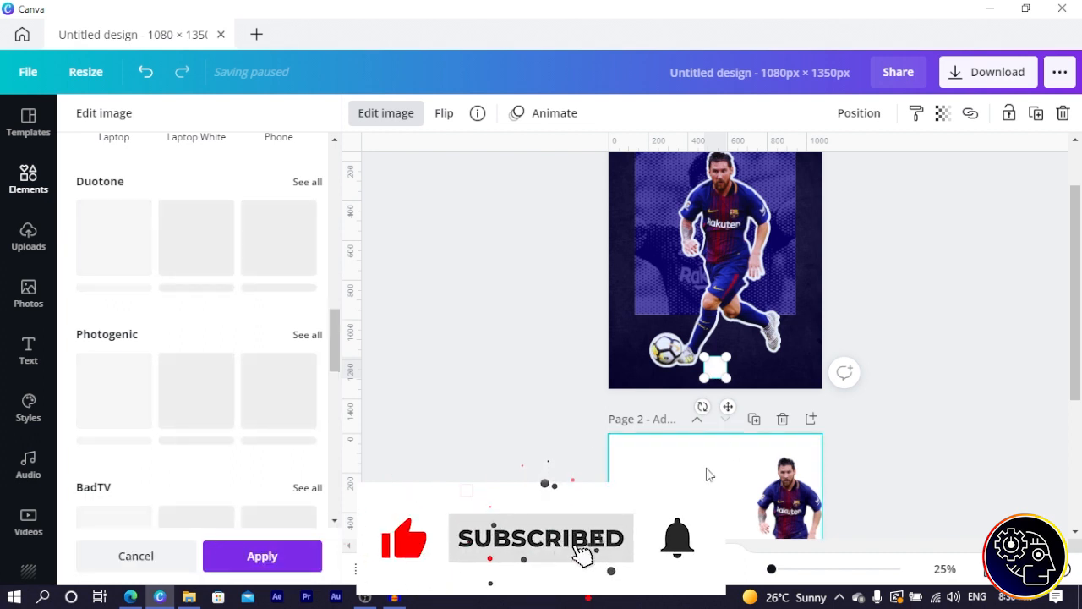
scroll(896, 375, up, 1)
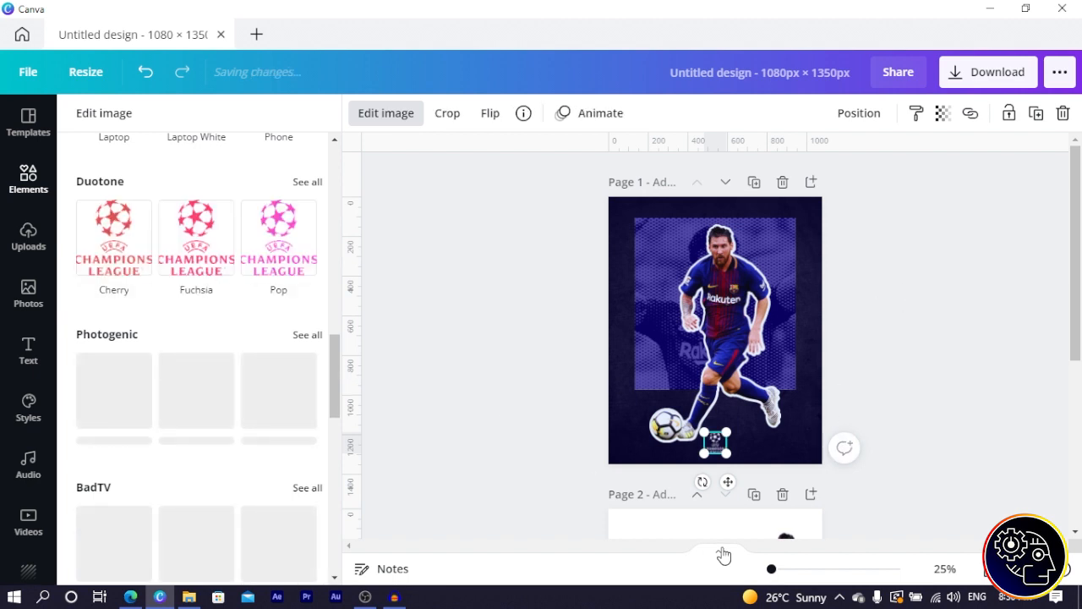
click(463, 428)
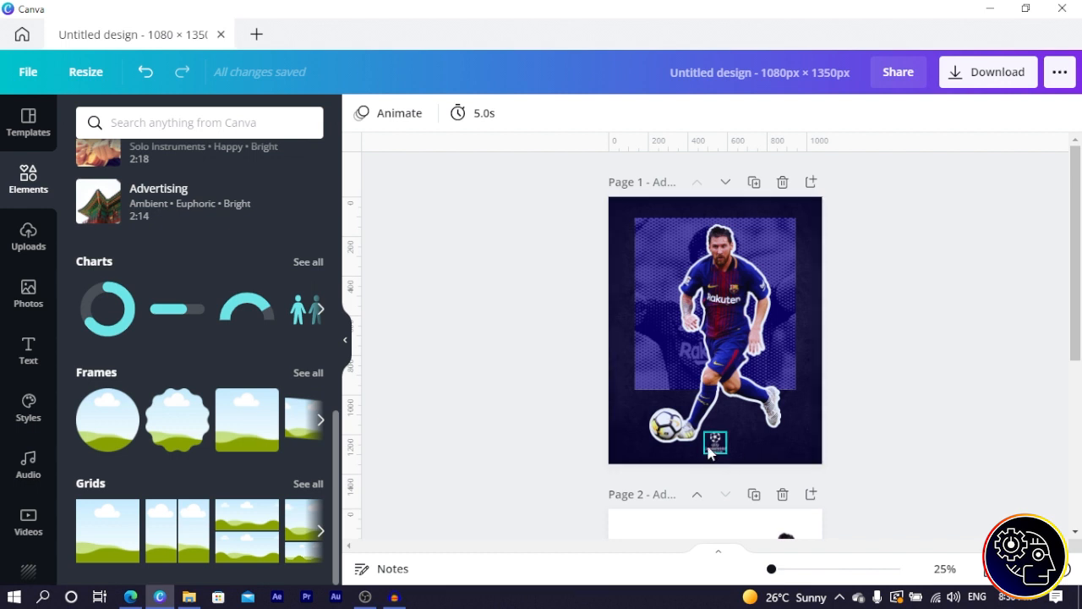
Step: Duplicate the white Champions League logo and enlarge the copy beyond the page width, centered over the footballer
key(ctrl+v)
key(Delete)
click(708, 448)
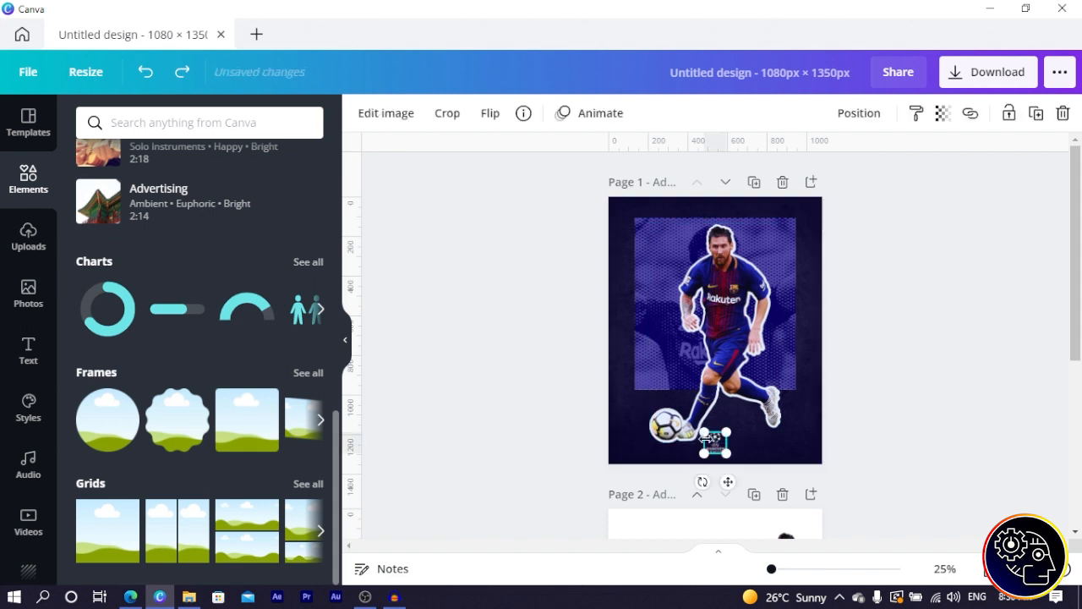
key(ctrl+c)
key(ctrl+v)
drag(722, 451, 558, 357)
drag(629, 347, 725, 360)
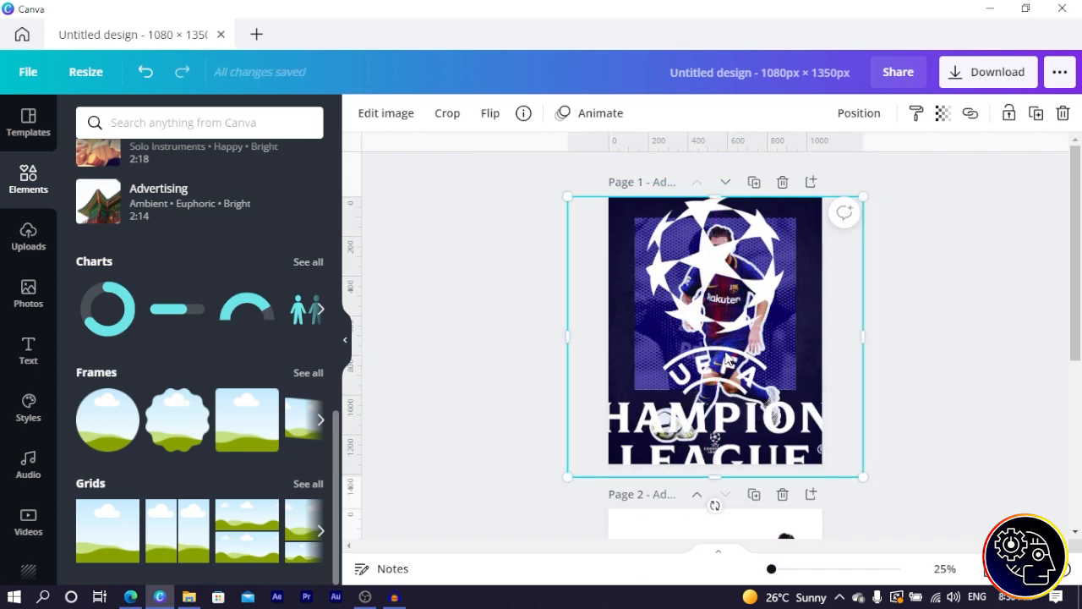
Step: Crop the large logo copy on its lower, left and right sides so that only the star ball remains, placed over the footballer
drag(712, 476, 714, 347)
drag(636, 292, 636, 329)
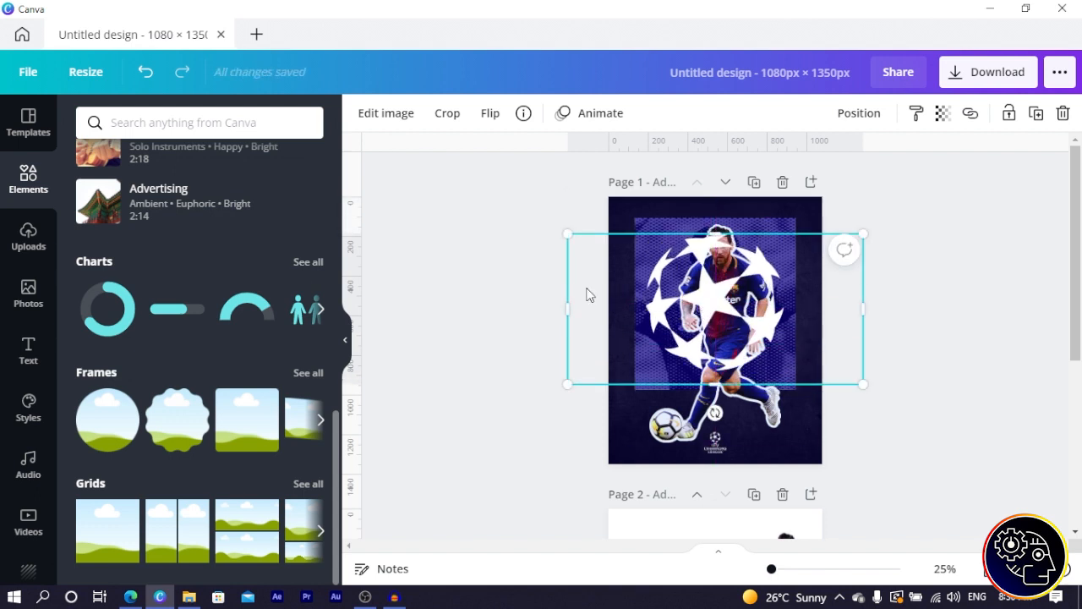
drag(581, 298, 633, 302)
drag(862, 301, 799, 301)
Step: Enlarge the cropped star ball so it extends past page 1's side edges around the center, and send it to the back
drag(796, 385, 934, 518)
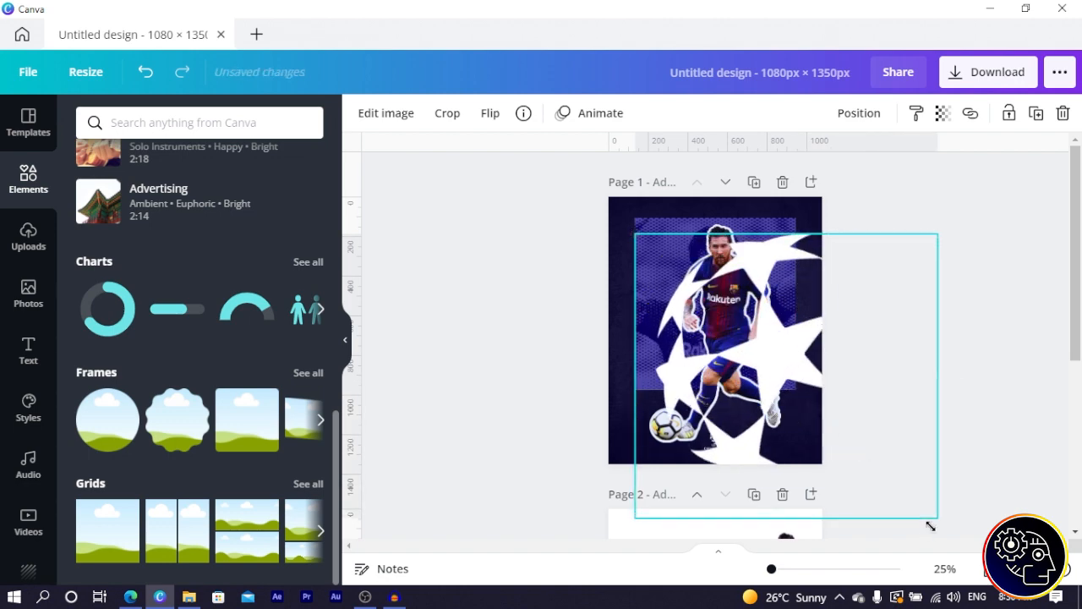
drag(755, 376, 695, 365)
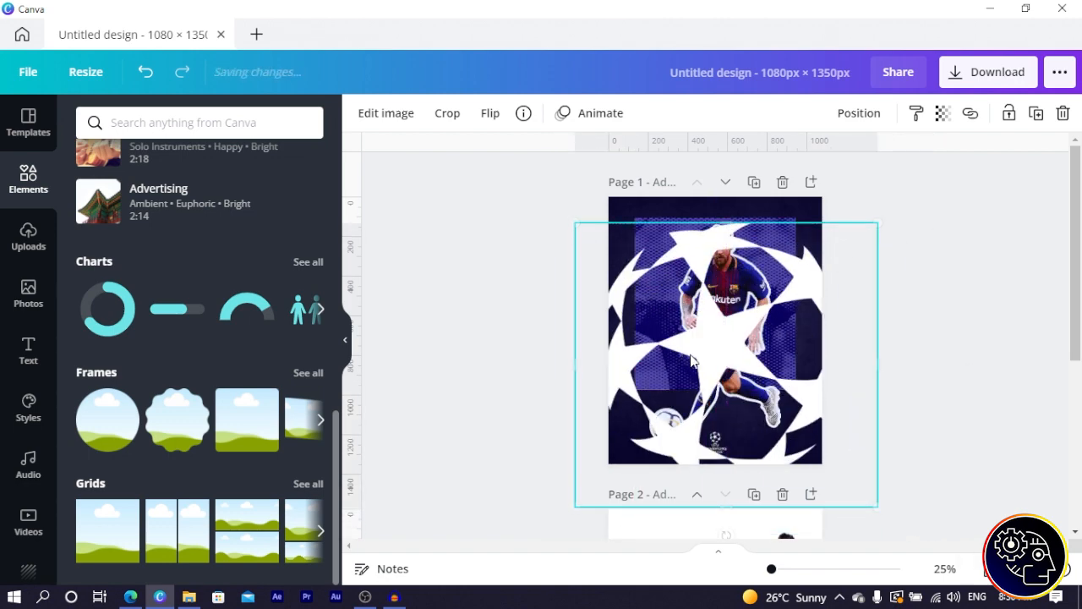
right_click(693, 365)
click(778, 331)
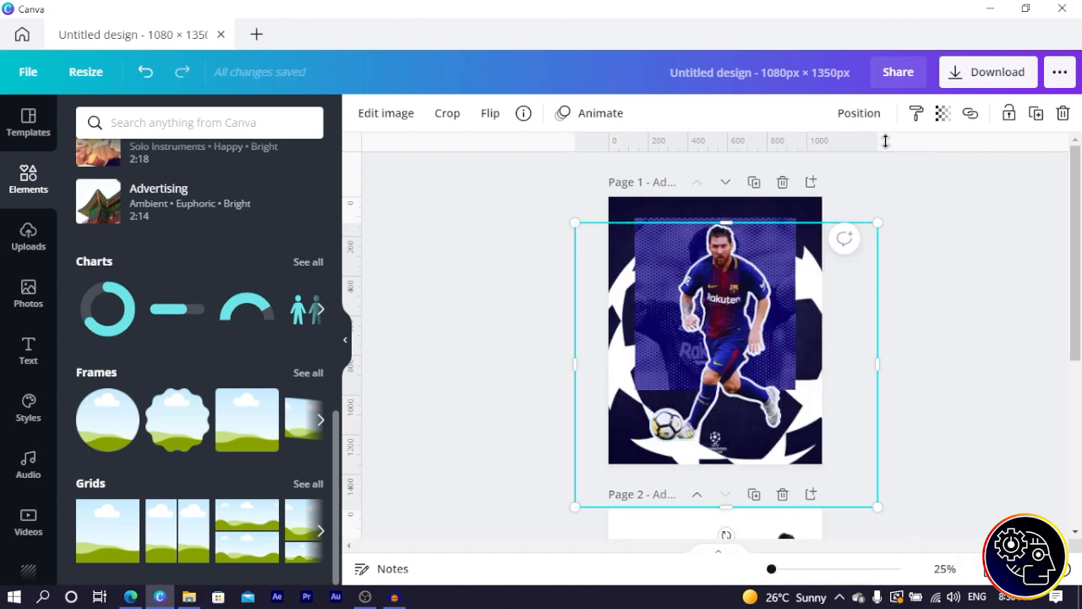
click(859, 114)
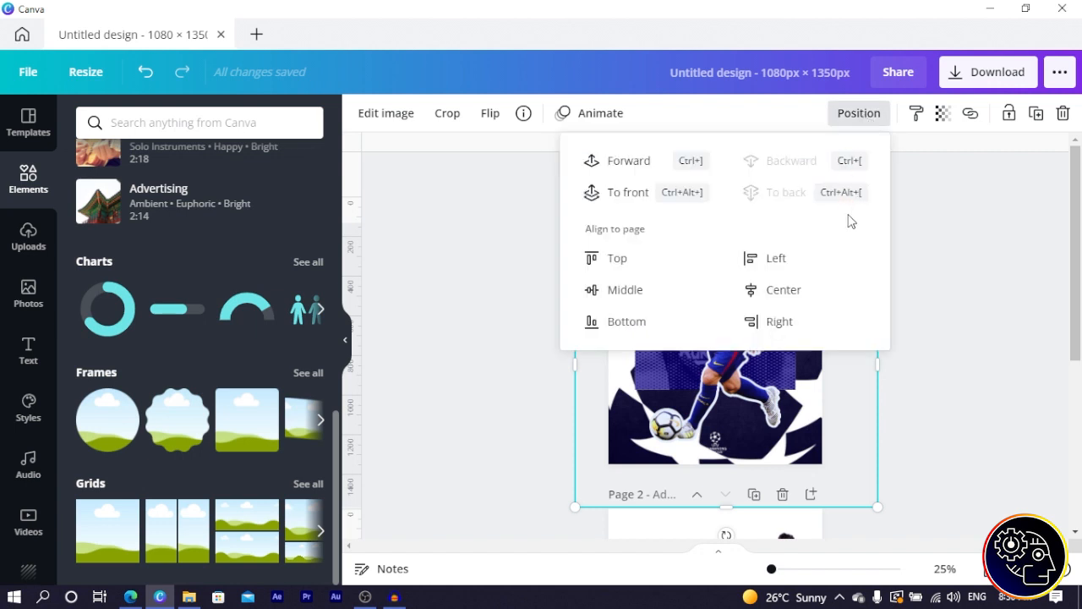
Step: Set the large star ball's transparency to 5 and nudge it slightly left
click(942, 115)
drag(873, 163, 808, 174)
drag(798, 175, 797, 180)
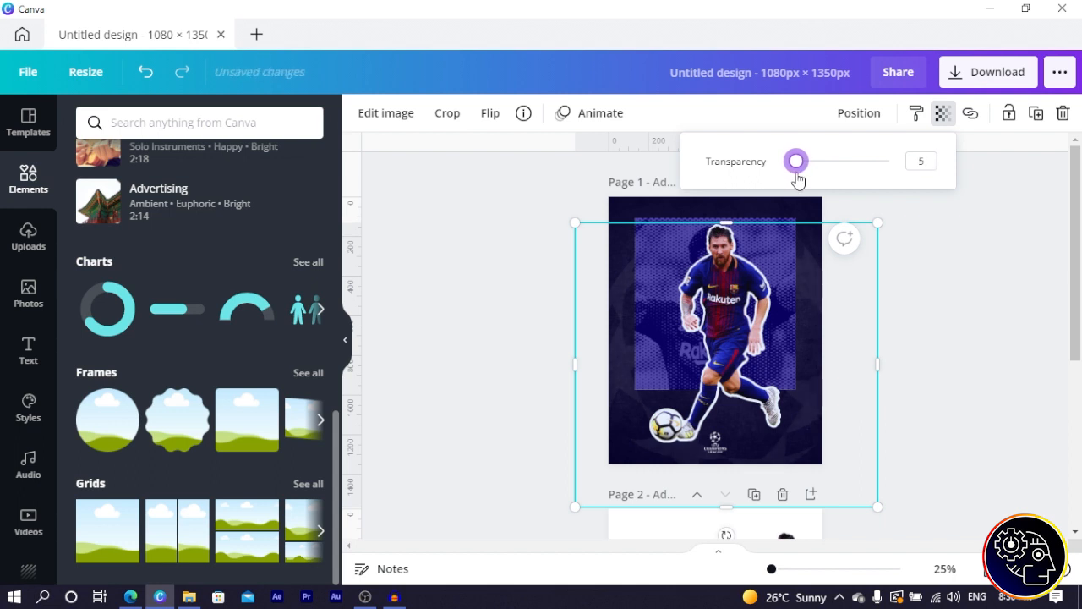
mouse_move(799, 450)
mouse_down()
mouse_move(780, 446)
mouse_move(789, 446)
mouse_up()
click(930, 405)
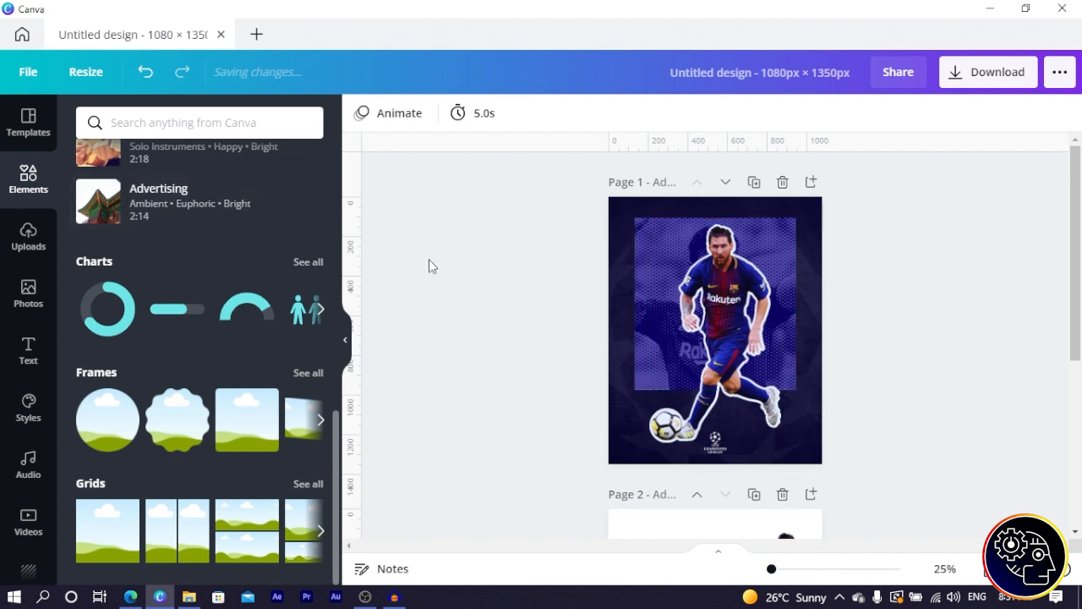
Step: Add a text box to page 1 and set its font to Montserrat Extra-Bold
key(t)
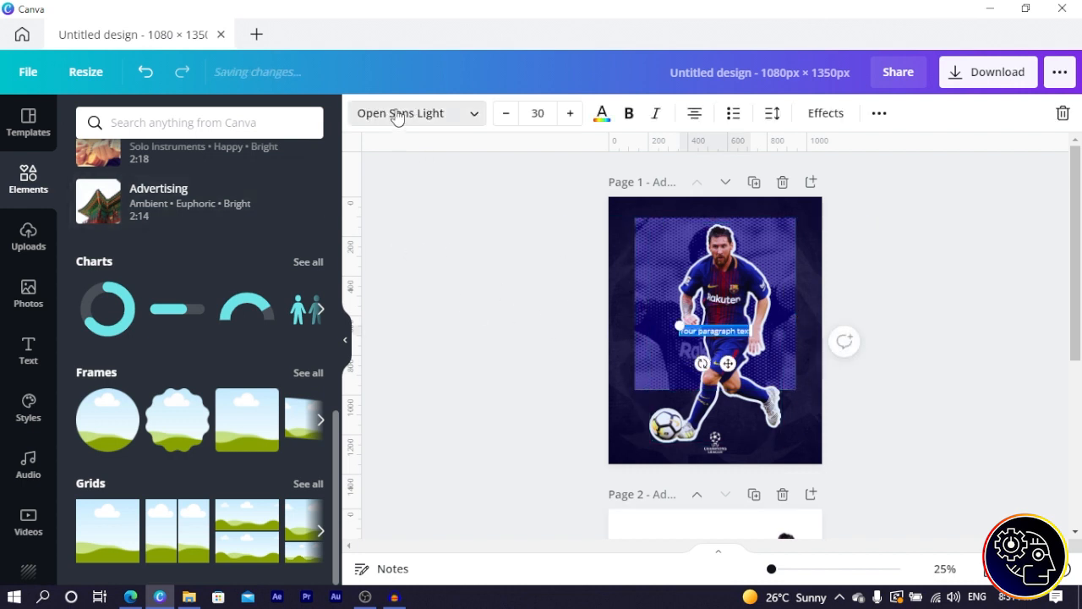
click(398, 116)
click(198, 123)
text(mo)
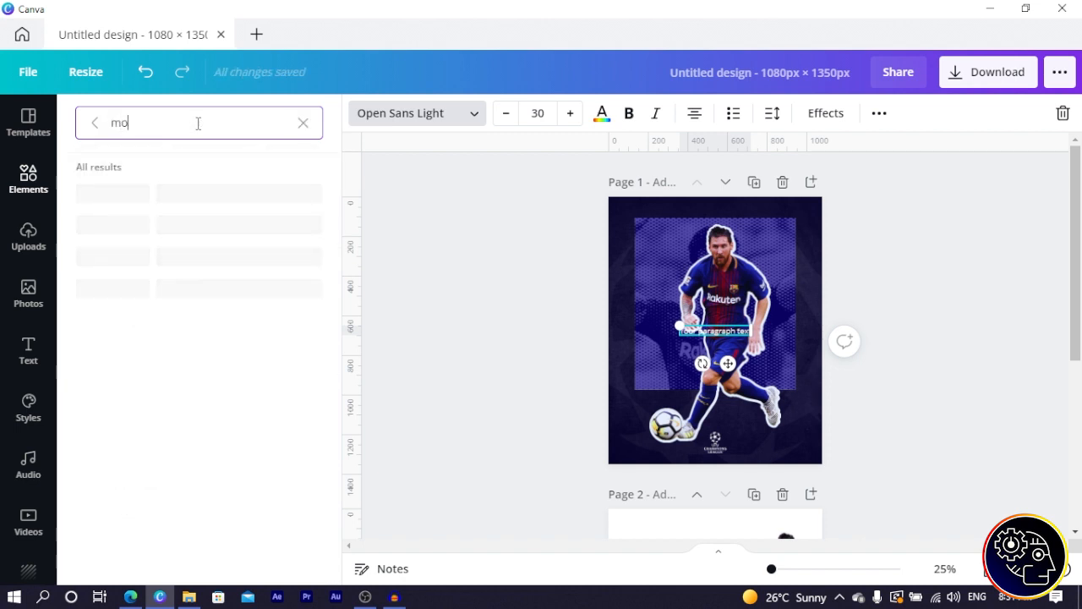
text(nt)
key(Return)
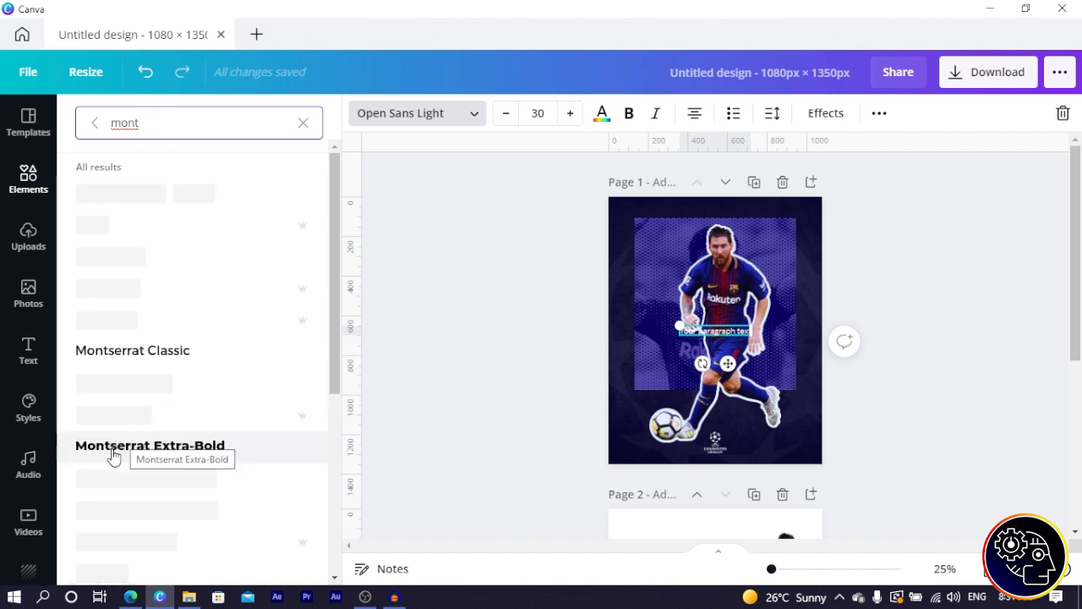
click(123, 446)
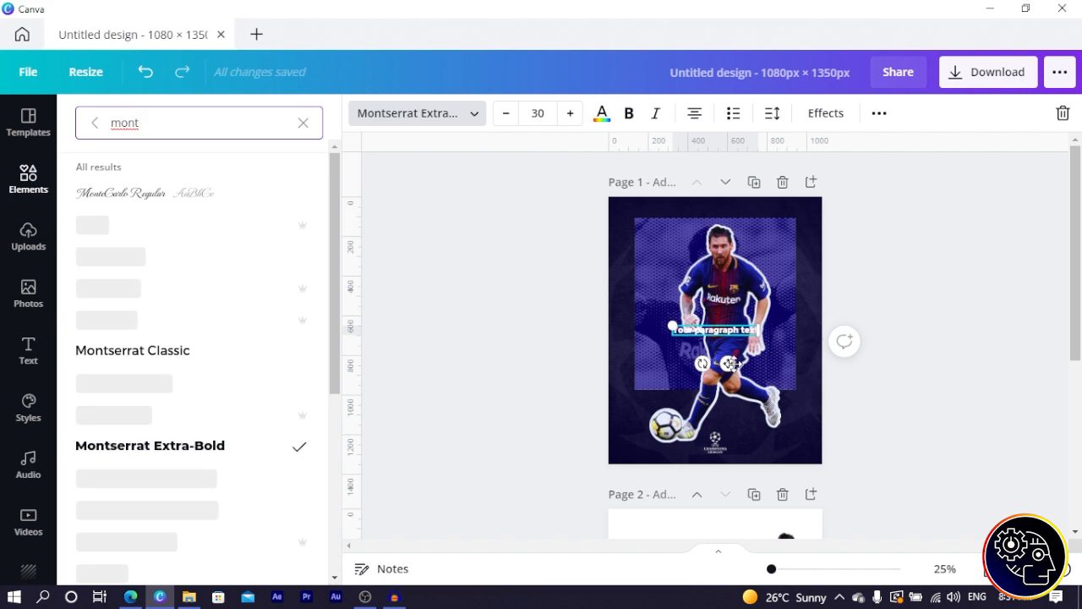
Step: Move the text box beside the small Champions League logo and replace its text with "FC BARCELONA"
drag(724, 362, 780, 441)
double_click(779, 438)
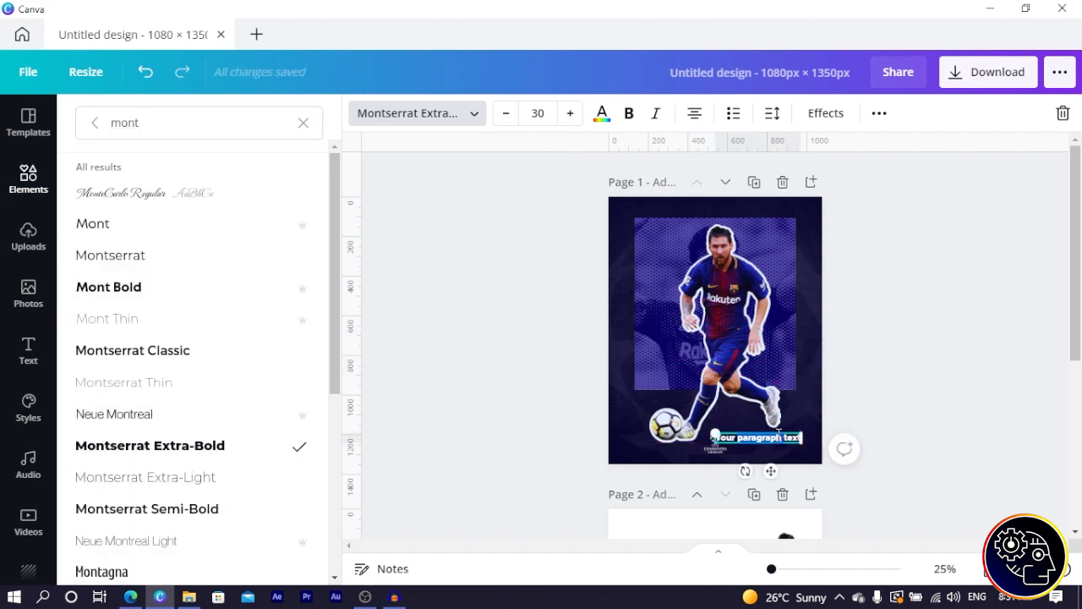
key(BackSpace)
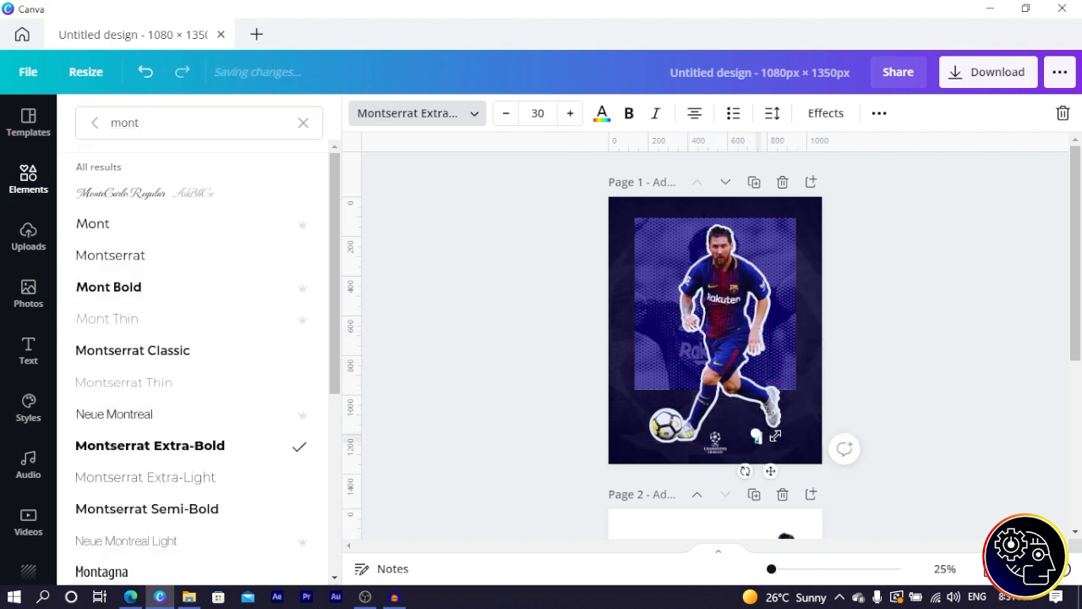
key(BackSpace)
text(FC BARCELONA)
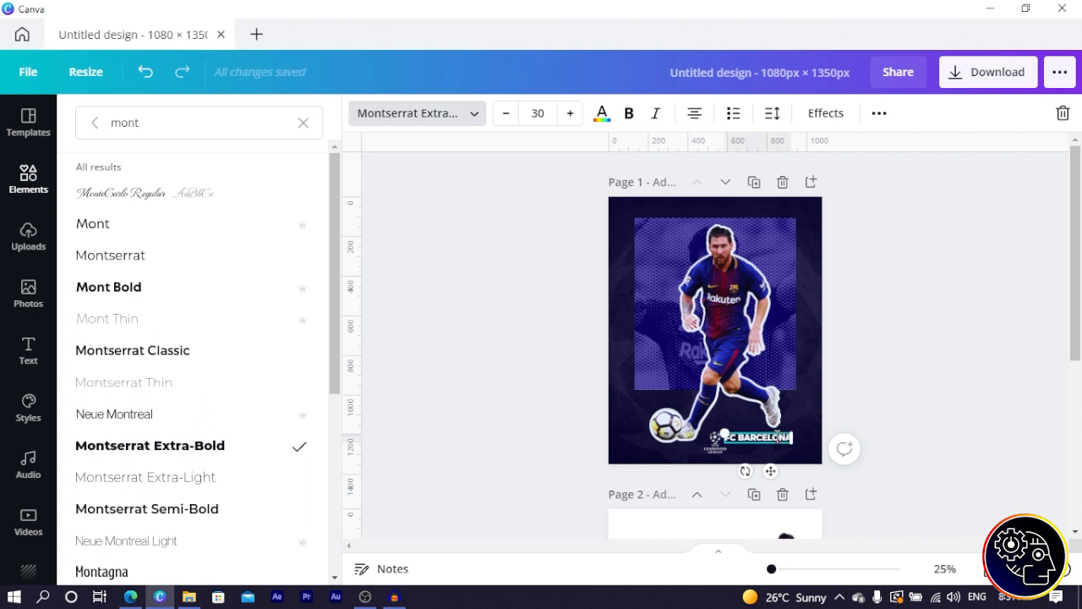
Step: Rotate the FC BARCELONA text to read vertically upward and place it inside the blue halftone photo's lower right edge
drag(745, 471, 825, 457)
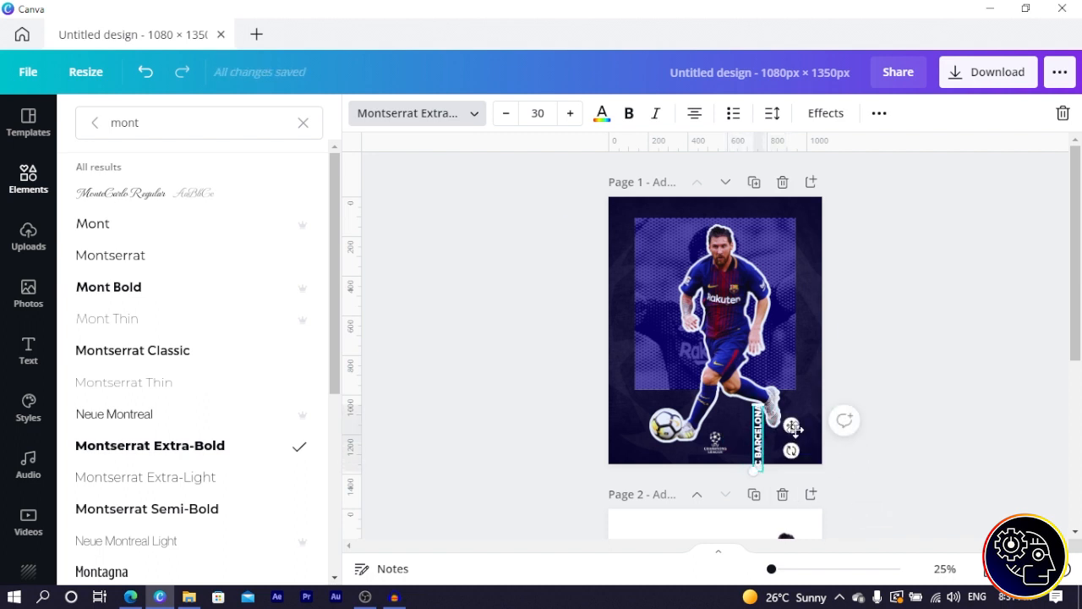
drag(793, 407, 819, 336)
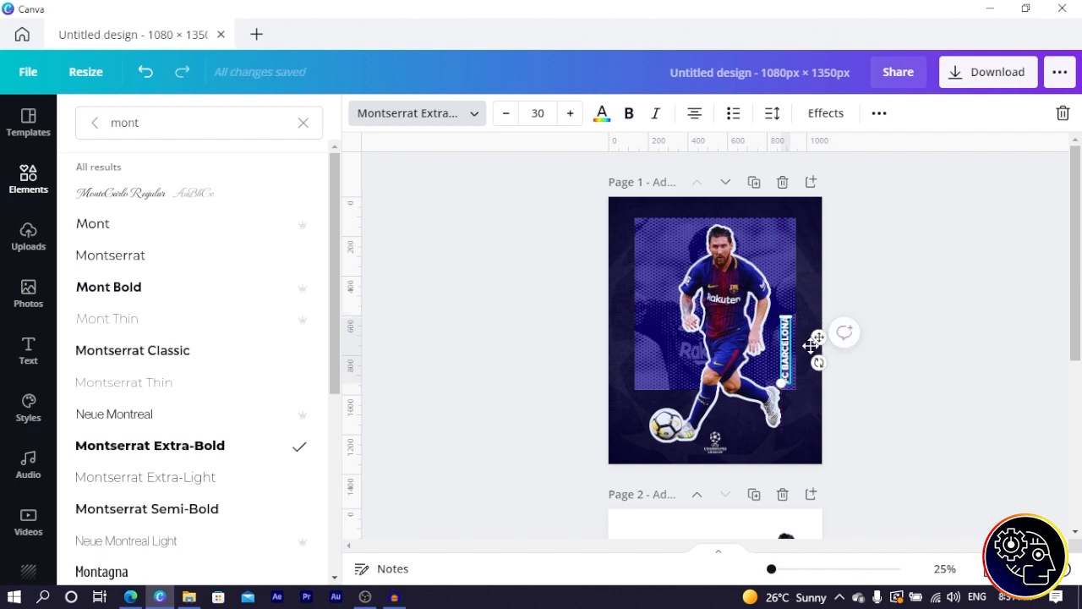
click(860, 416)
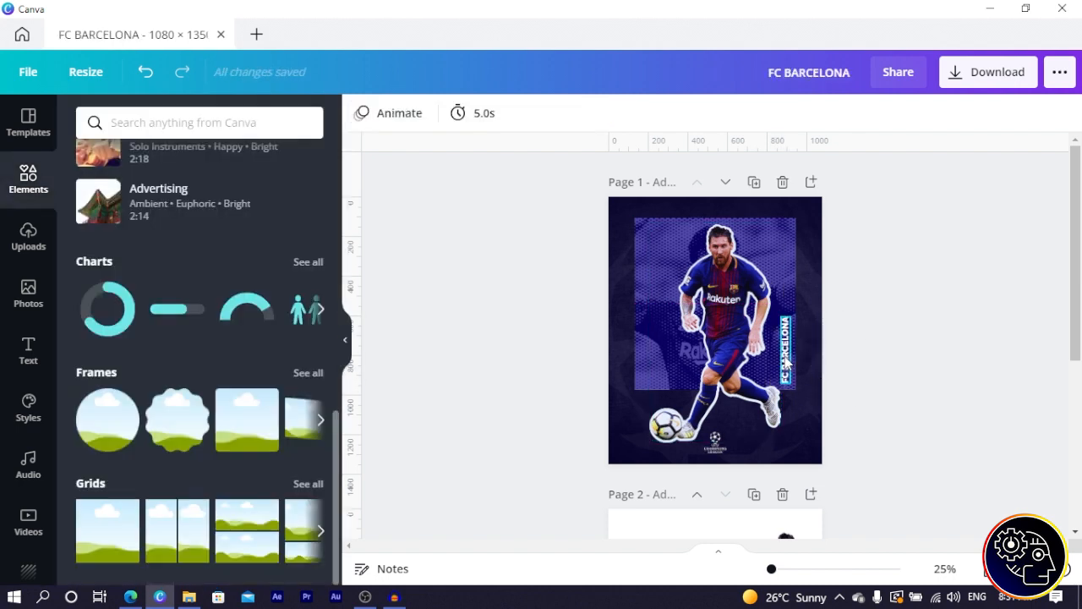
click(786, 359)
click(716, 442)
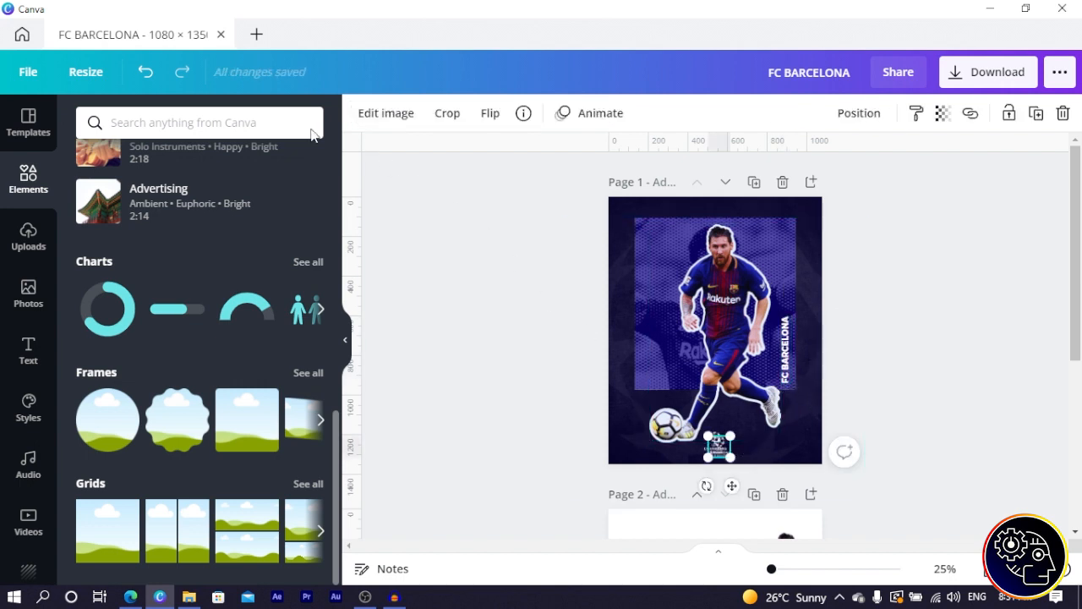
click(144, 73)
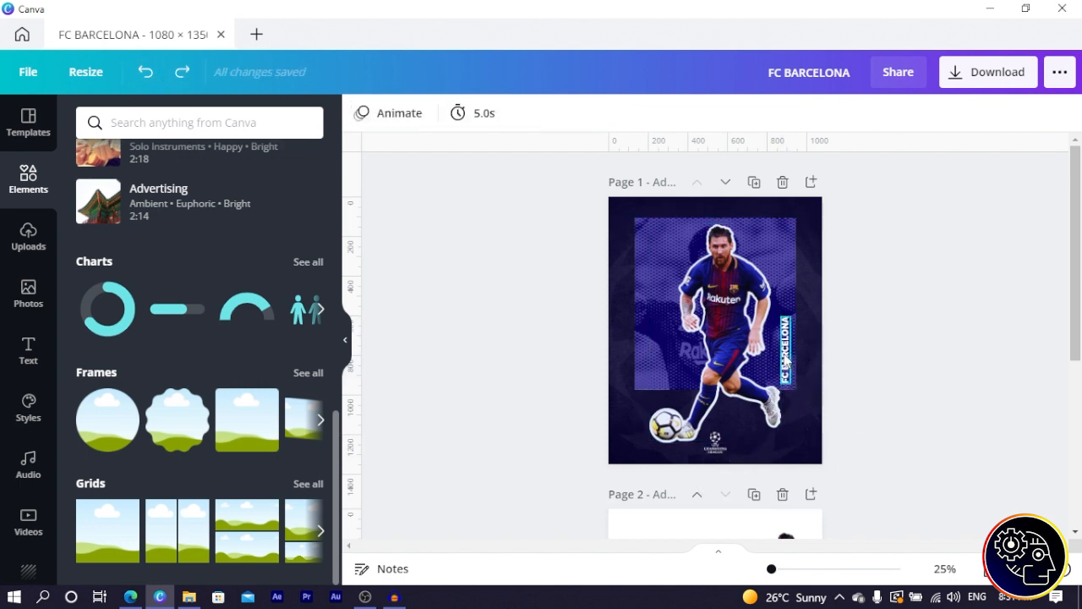
Step: Duplicate the vertical FC BARCELONA text and place the copy above it along the halftone photo's right edge
click(880, 112)
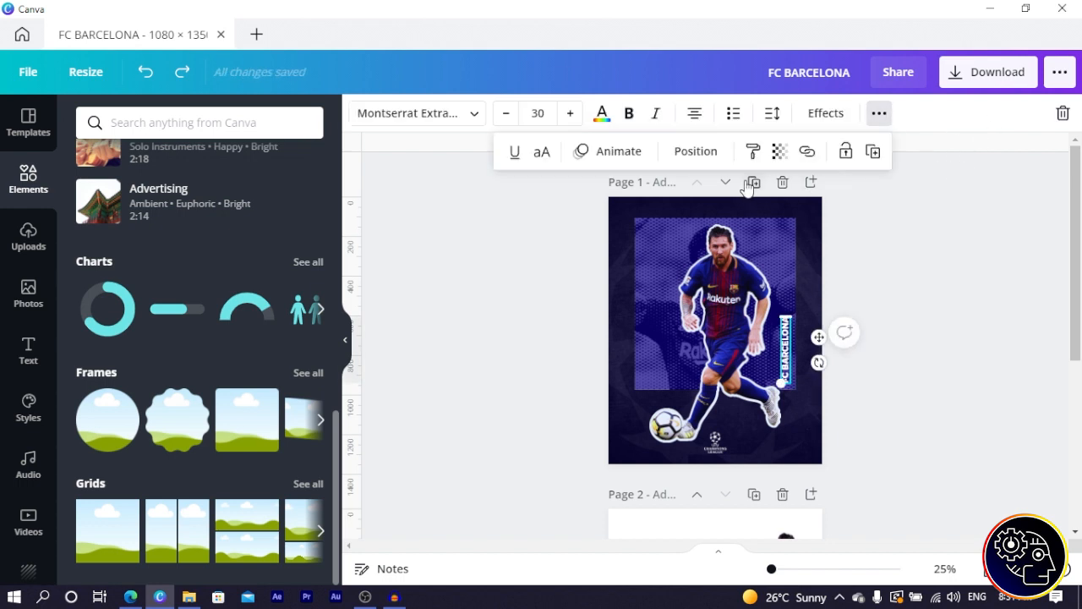
drag(819, 337, 822, 241)
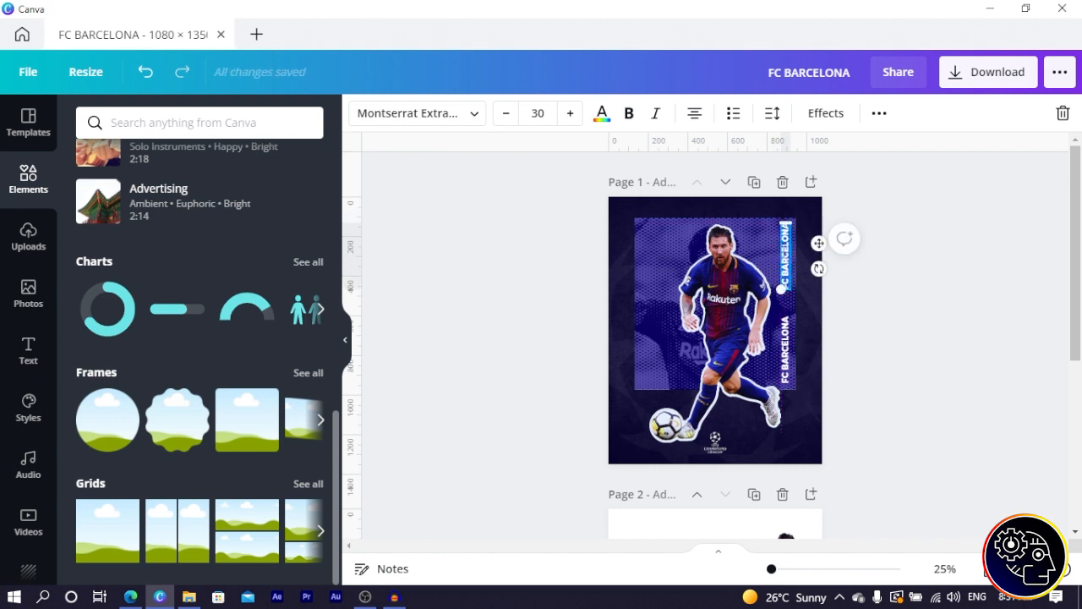
text(AL)
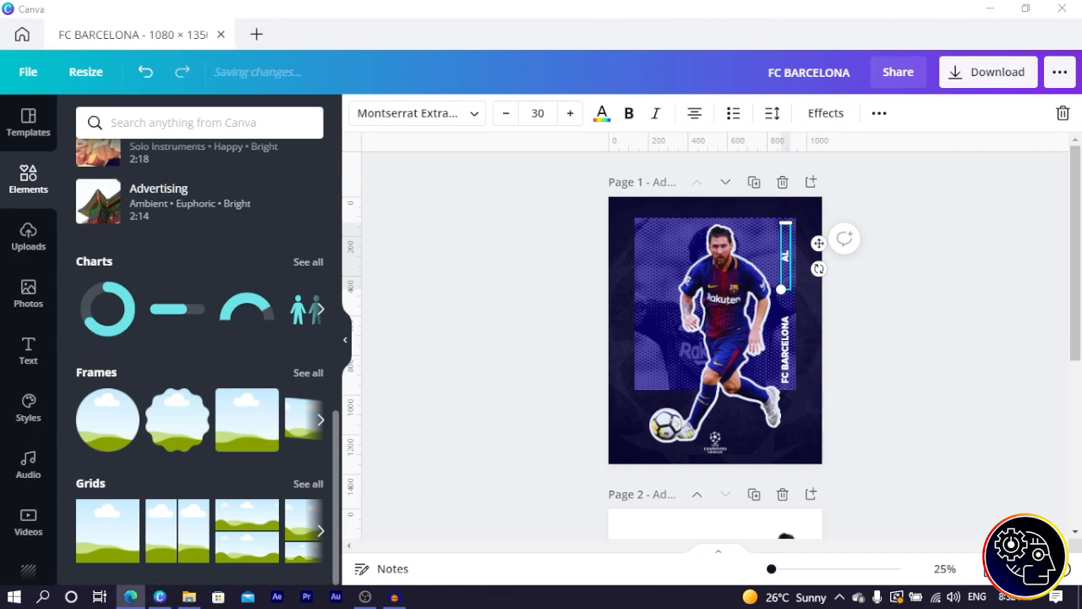
Step: Switch to the web browser and search Bing for "atletico madrid fc"
click(130, 596)
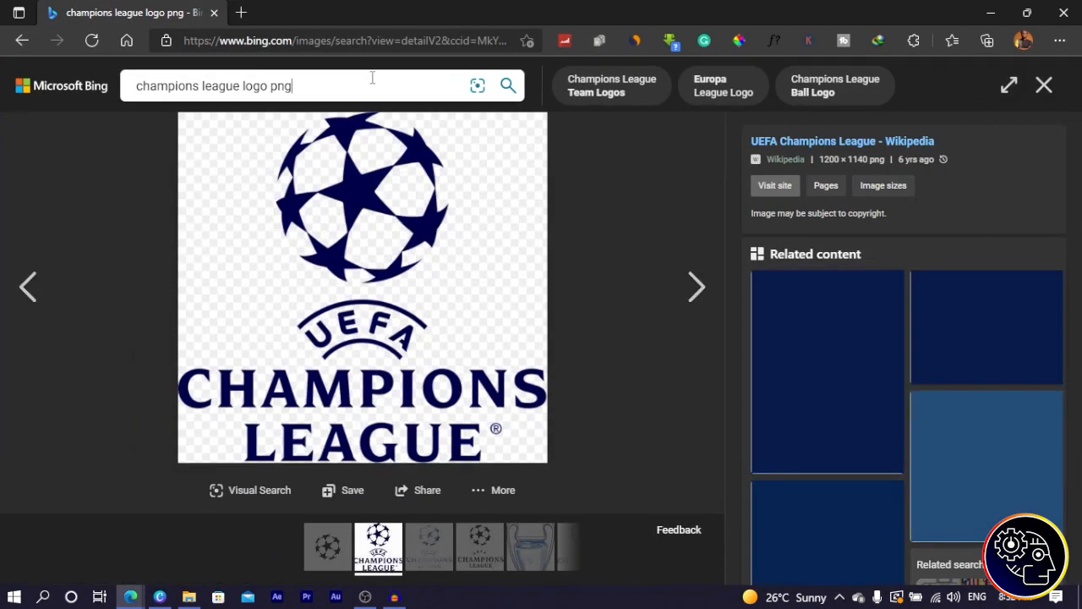
key(ctrl+a)
text(ATLET)
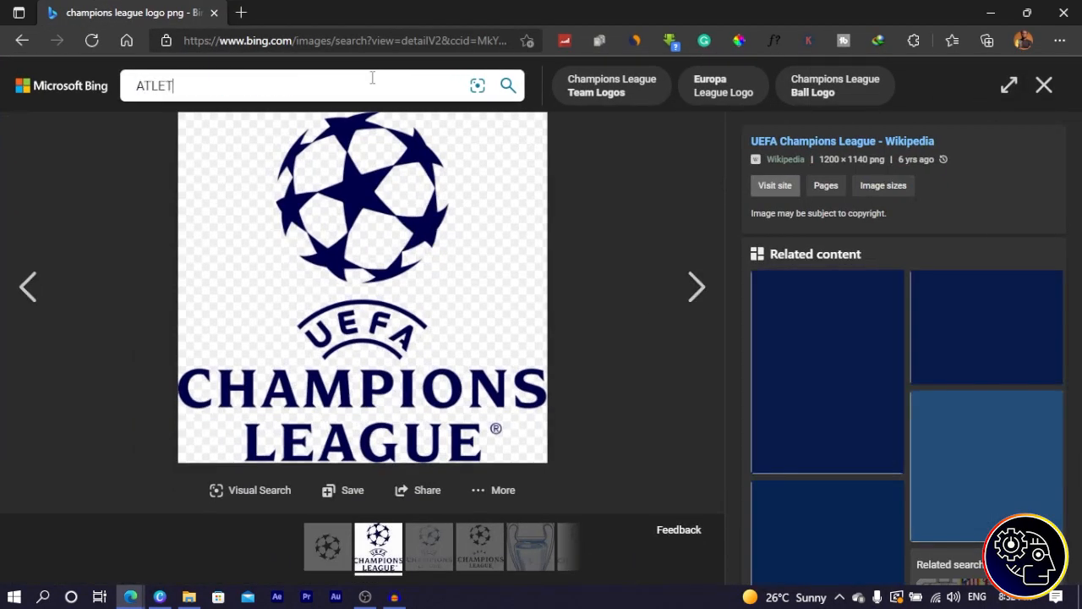
text(ICO)
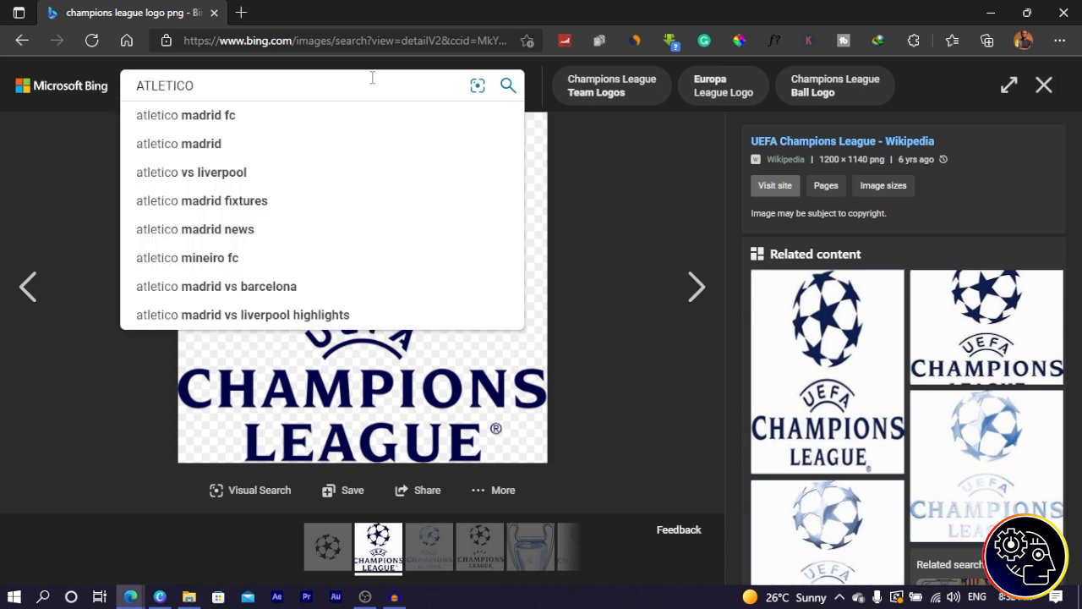
click(146, 119)
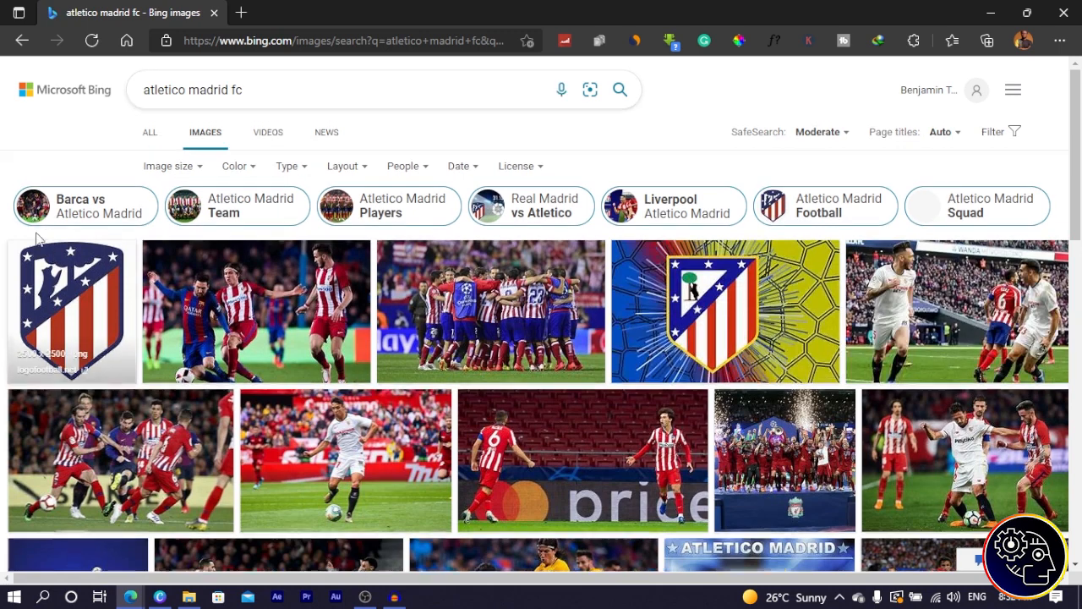
Step: Show all web results for the search and check how the club's name is spelled
click(147, 132)
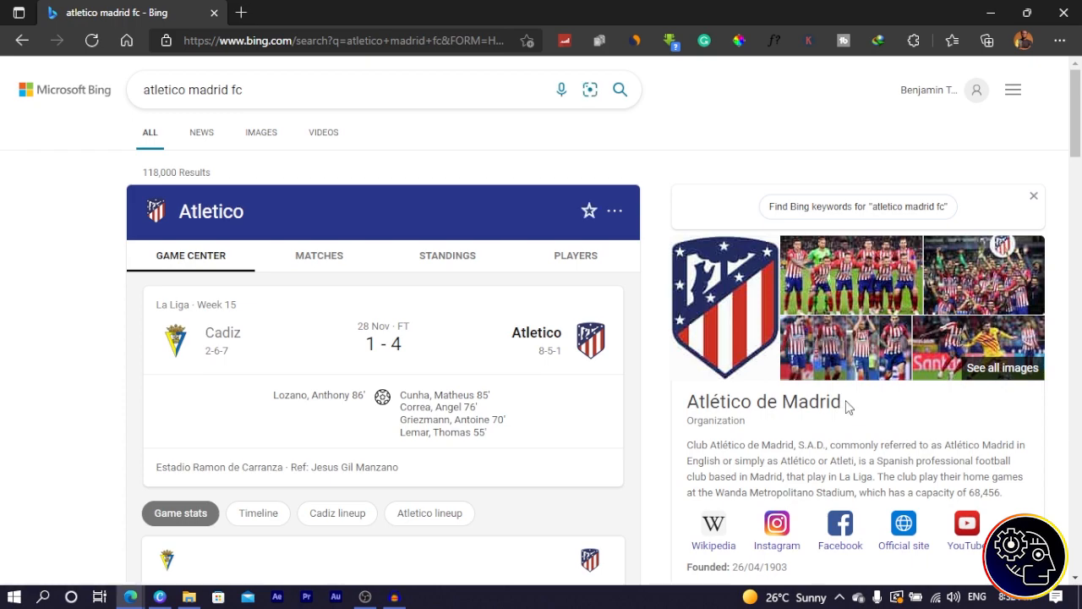
drag(848, 408, 668, 408)
click(650, 468)
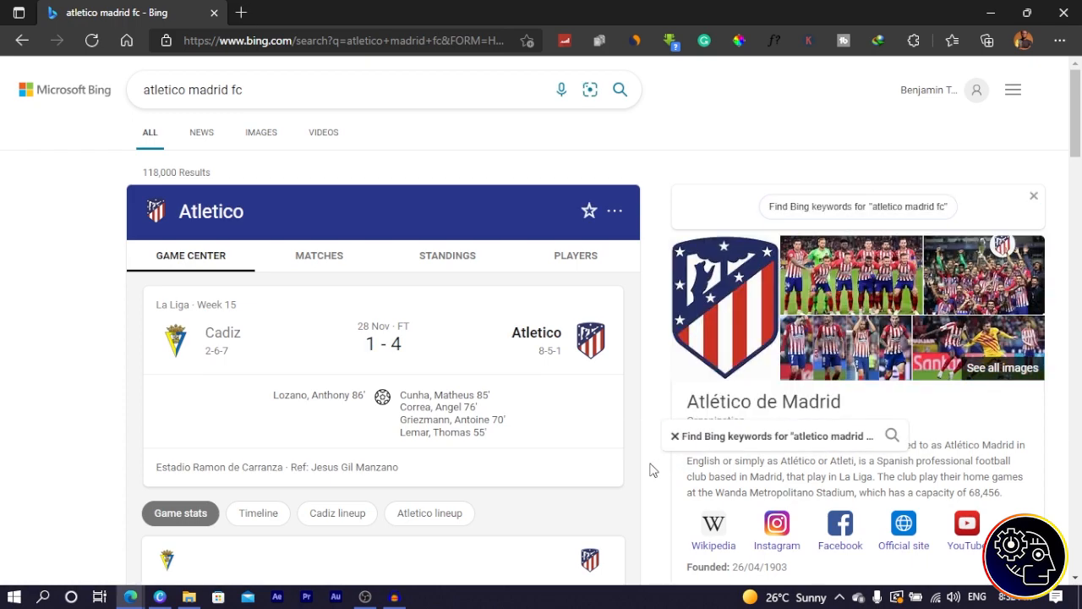
scroll(643, 465, down, 5)
scroll(631, 415, down, 7)
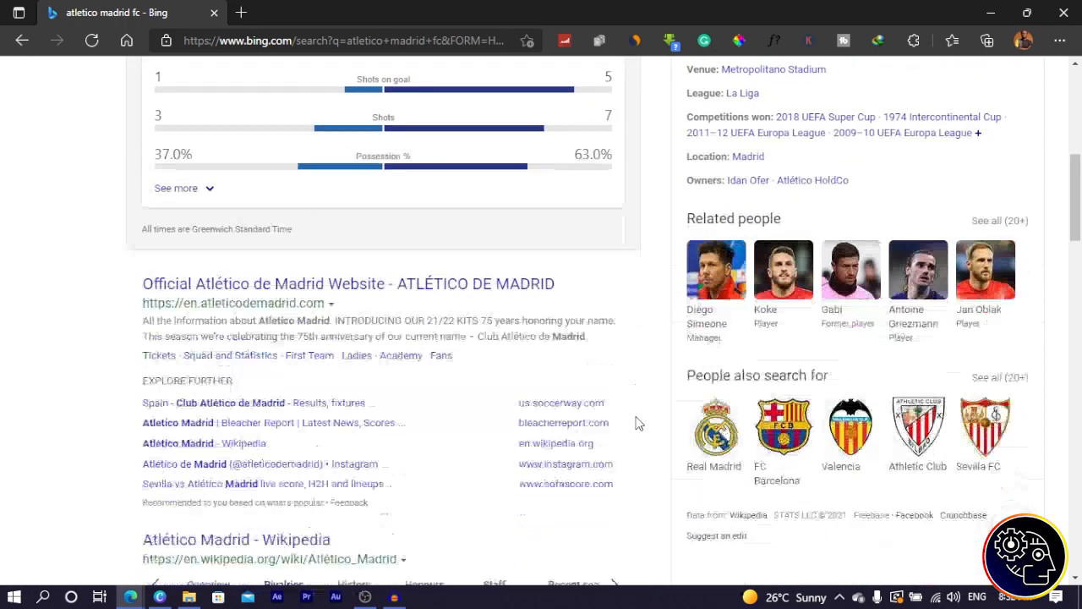
scroll(550, 421, down, 5)
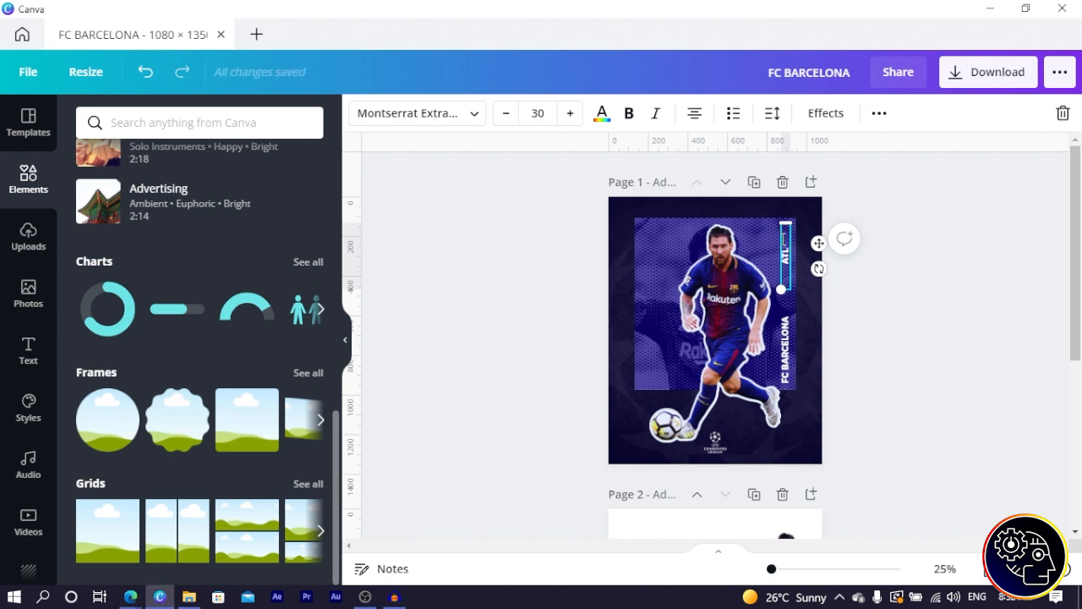
Step: Return to Canva and complete the upper vertical text as "ATLETICO MADRID"
text(ETICO MADRI)
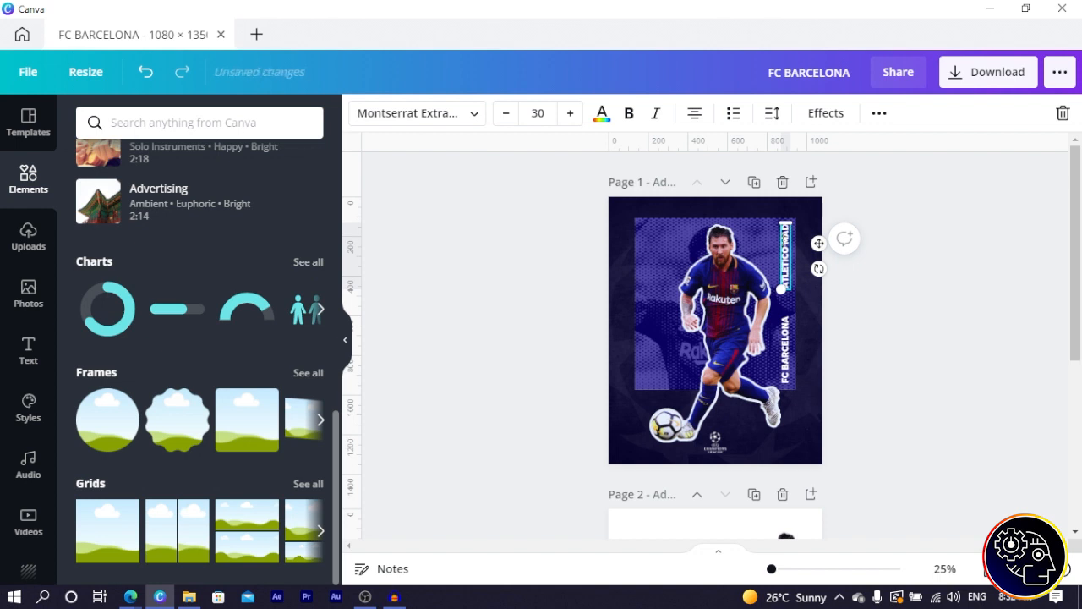
text(D)
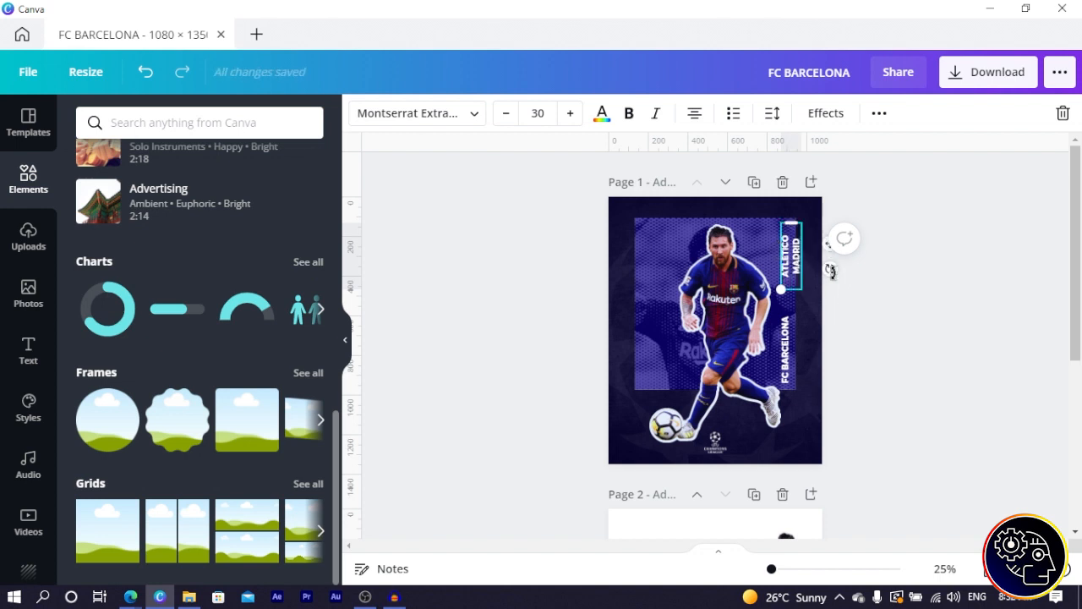
drag(831, 271, 828, 274)
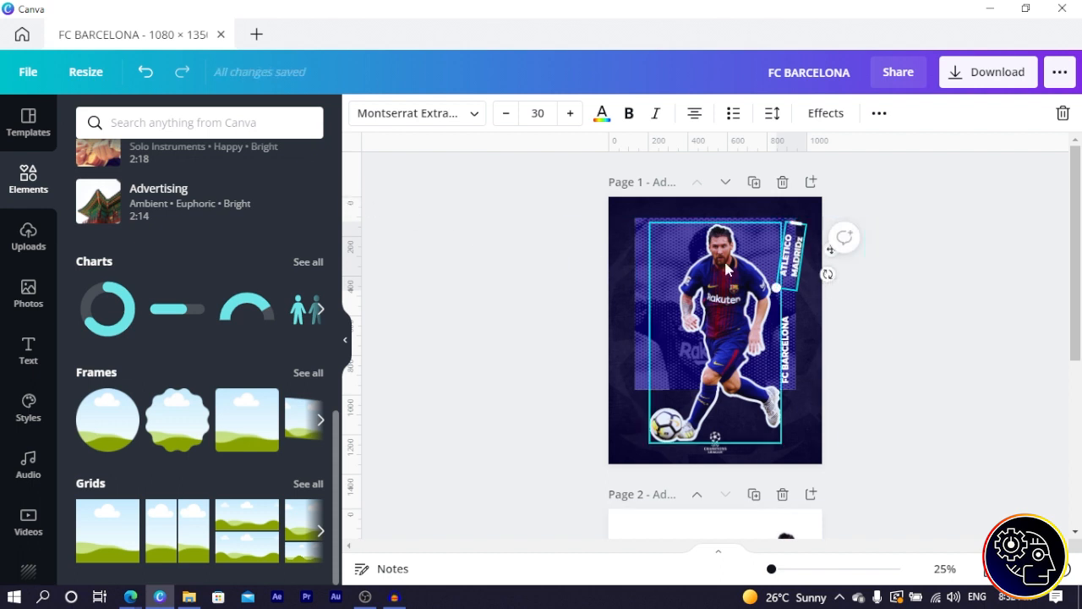
click(954, 324)
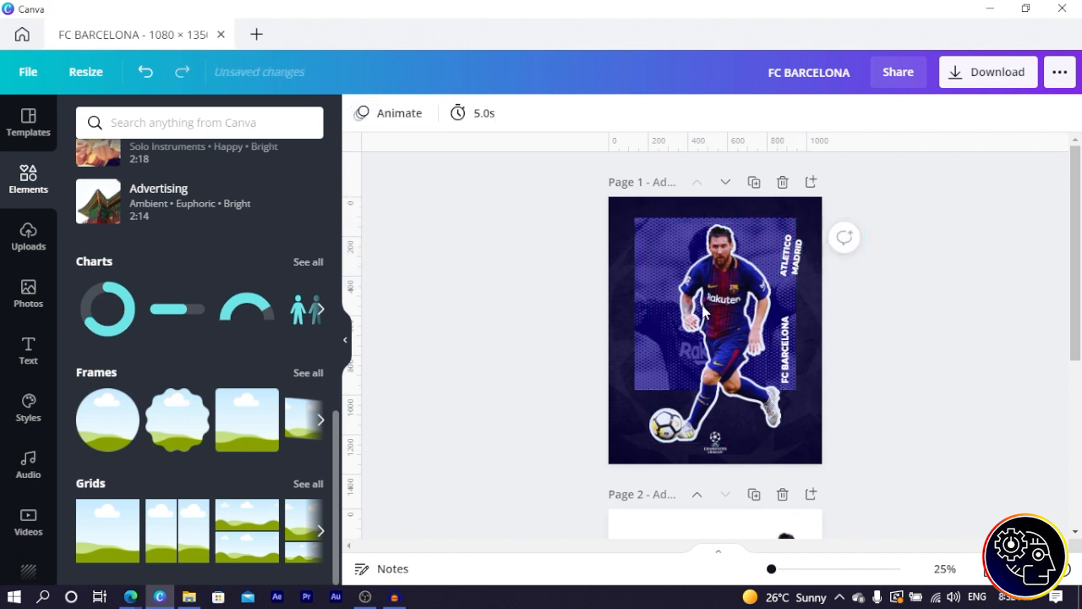
click(146, 75)
click(146, 74)
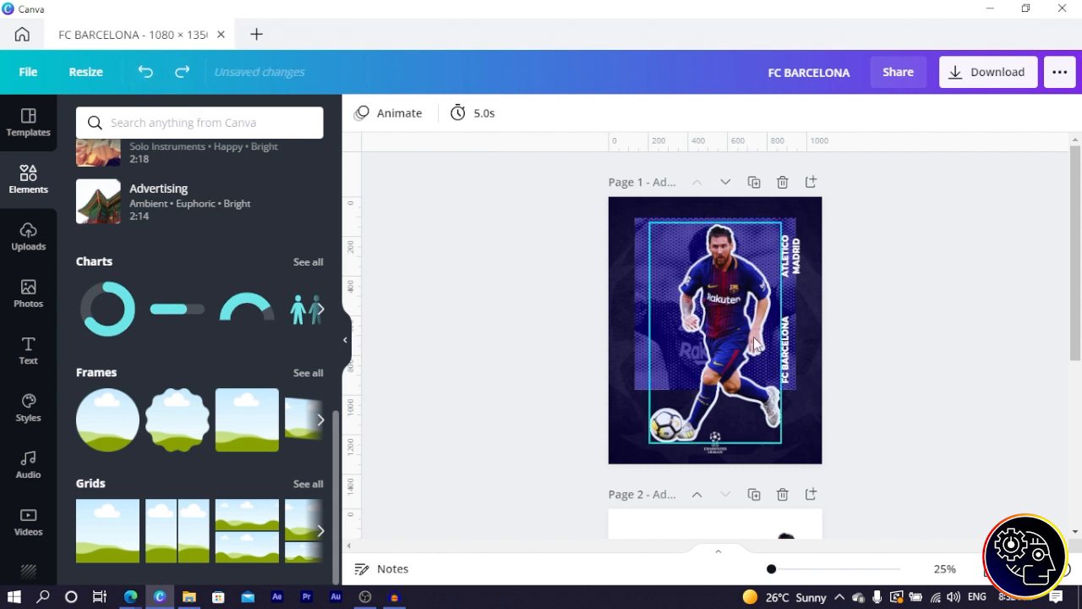
Step: Move the ATLETICO MADRID text inside the halftone photo's upper right edge and left-align its lines
drag(795, 264, 786, 262)
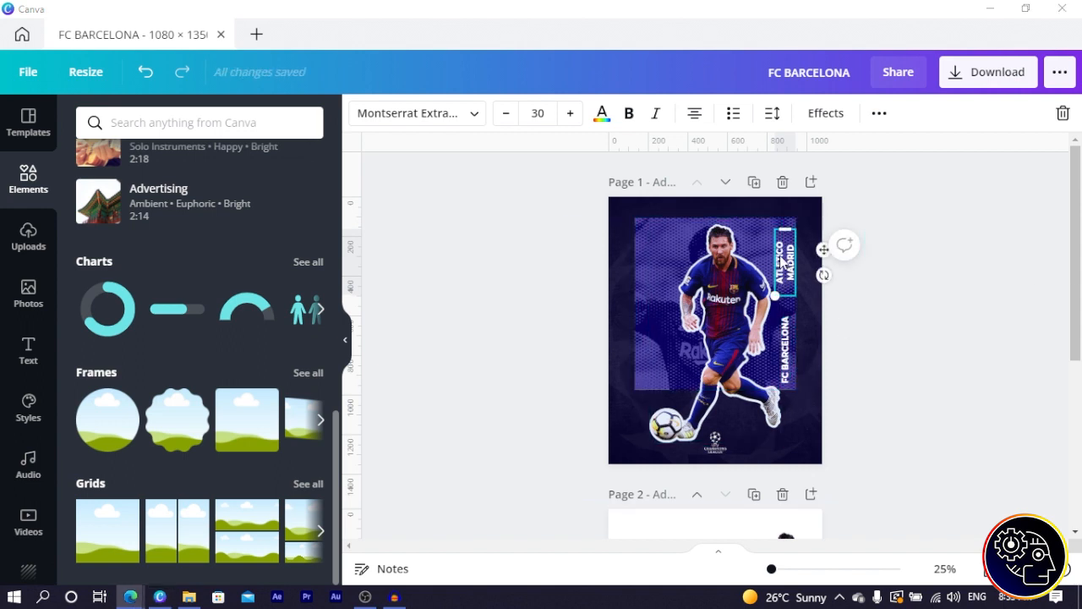
click(692, 115)
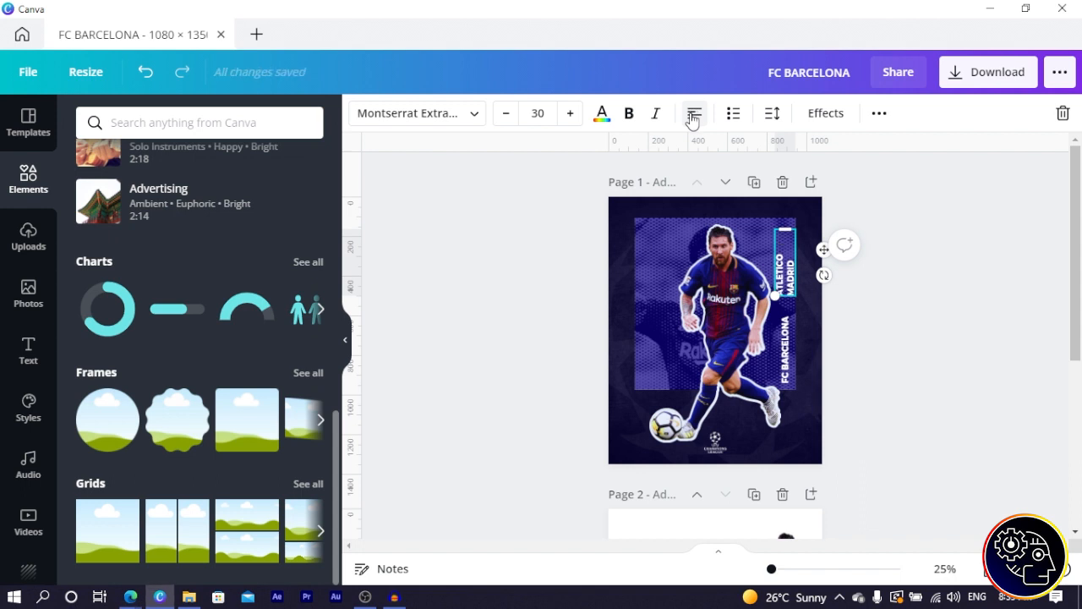
click(922, 350)
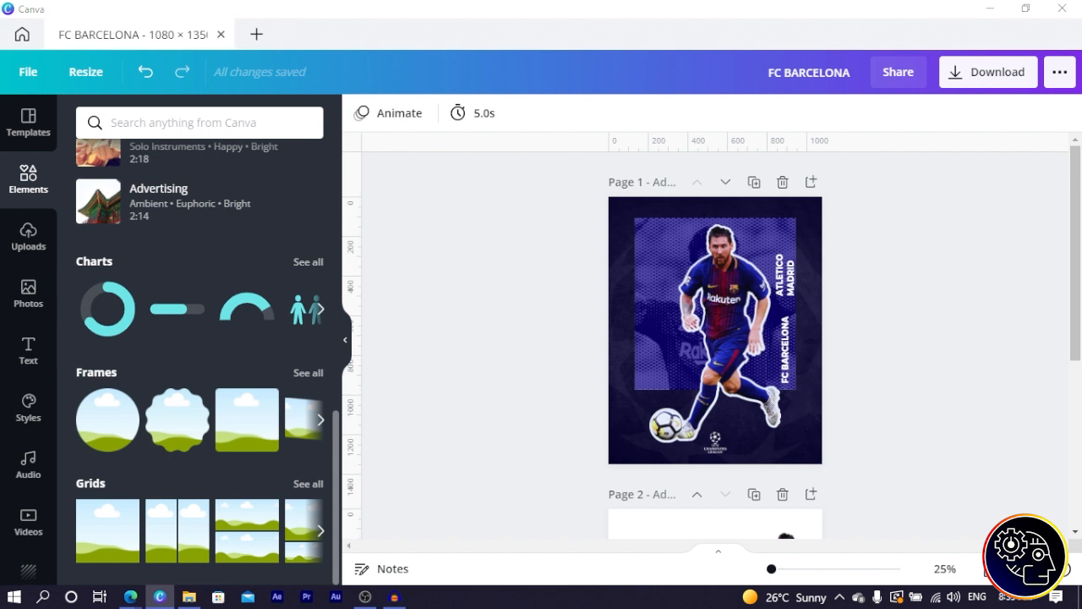
key(alt+Tab)
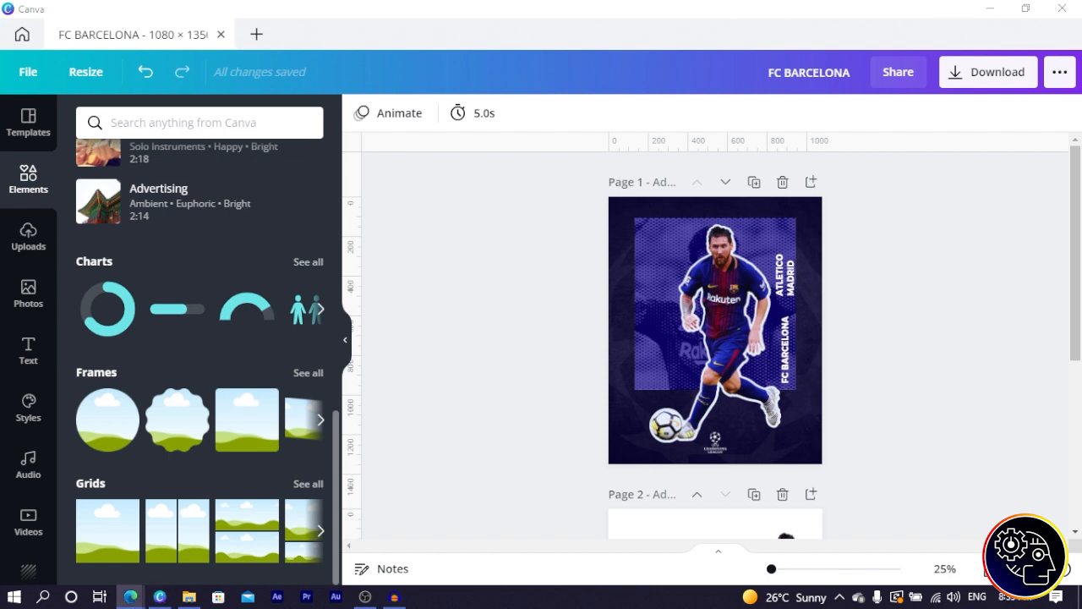
Step: Break the FC BARCELONA text into two lines after "FC" and right-align it
click(783, 345)
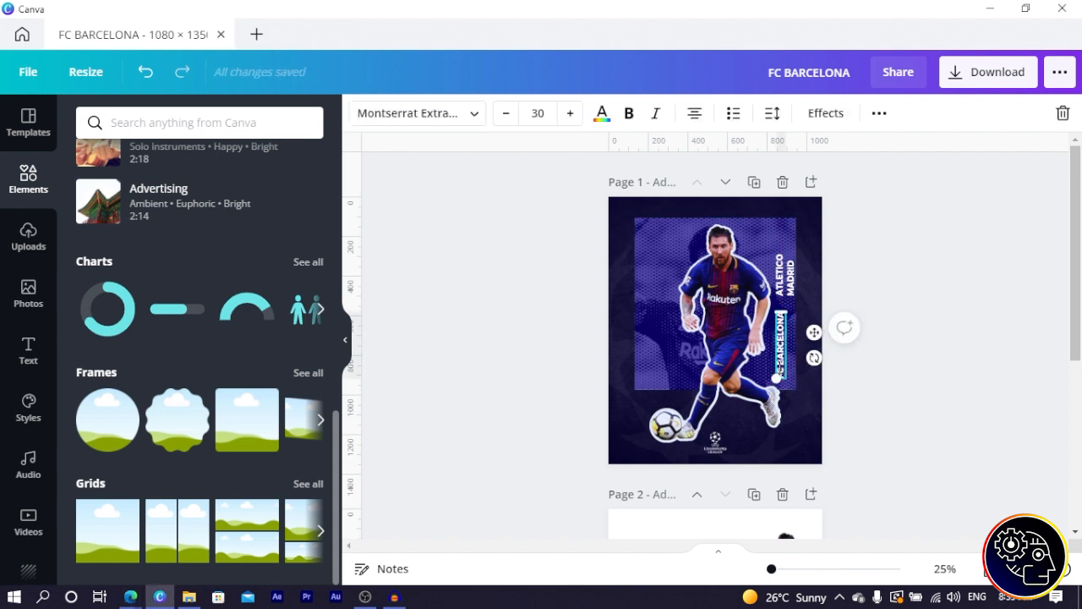
key(Return)
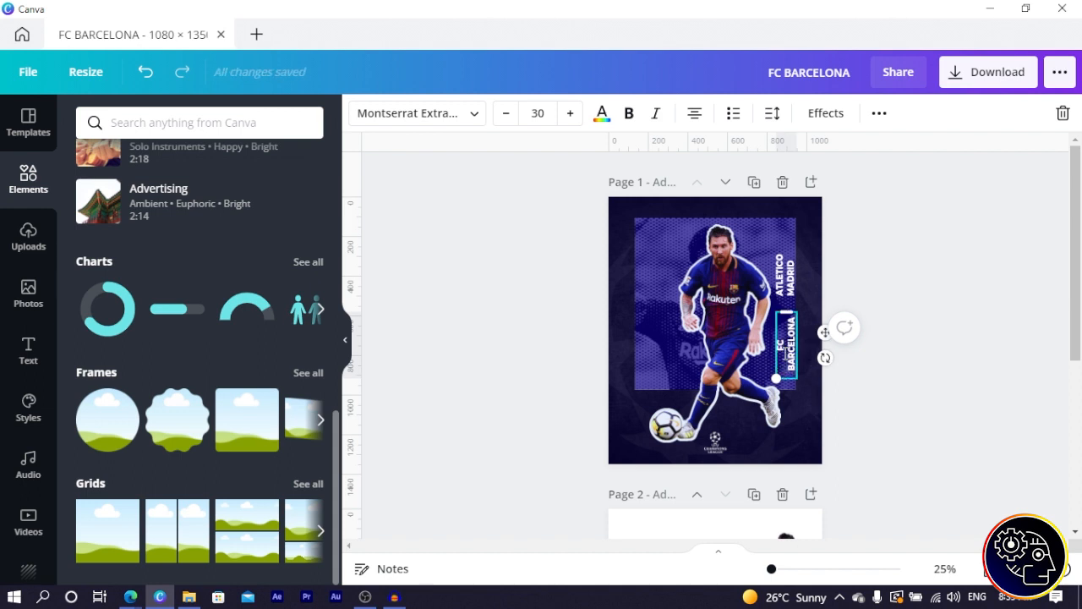
click(695, 114)
click(695, 113)
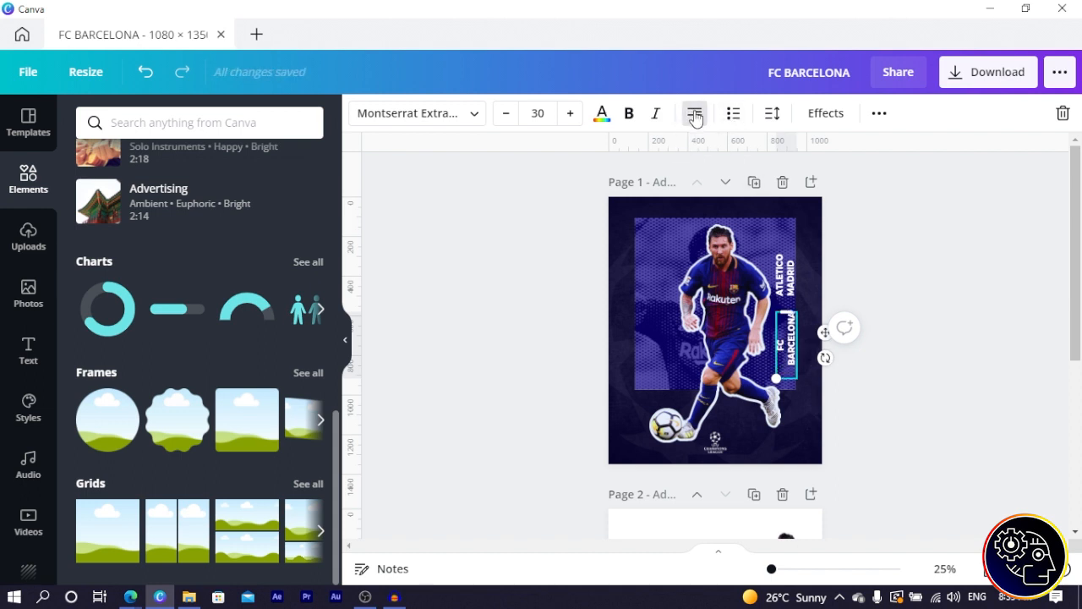
click(695, 116)
click(974, 315)
click(780, 362)
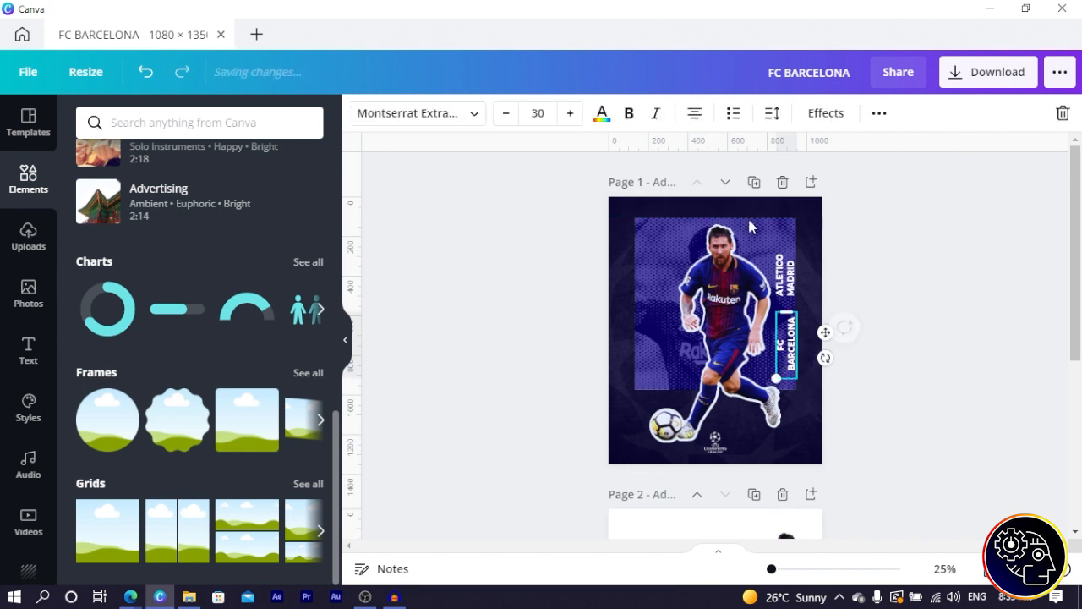
click(695, 116)
click(695, 118)
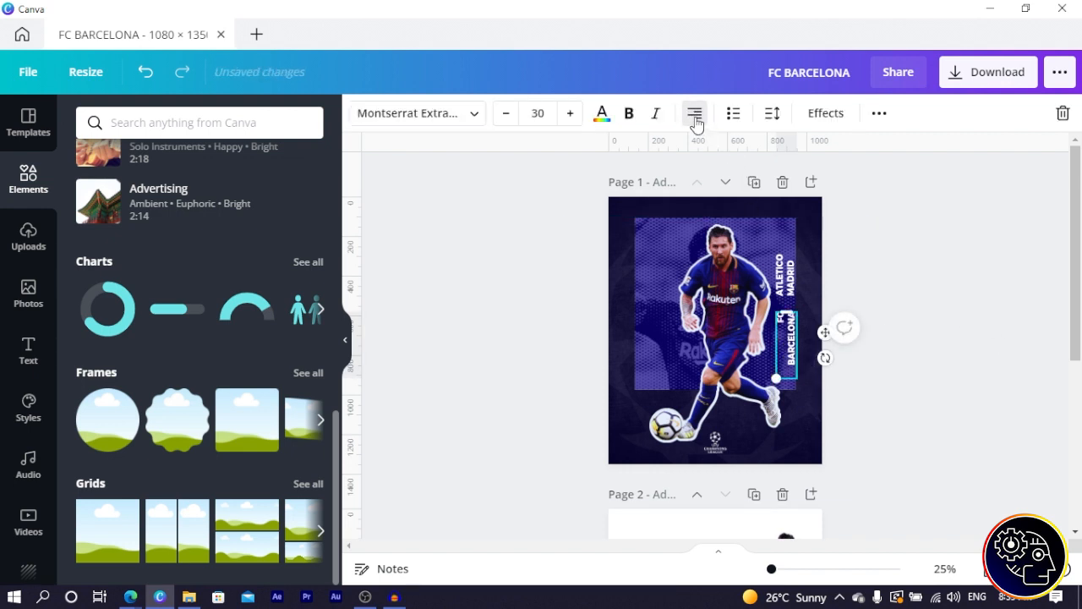
click(908, 271)
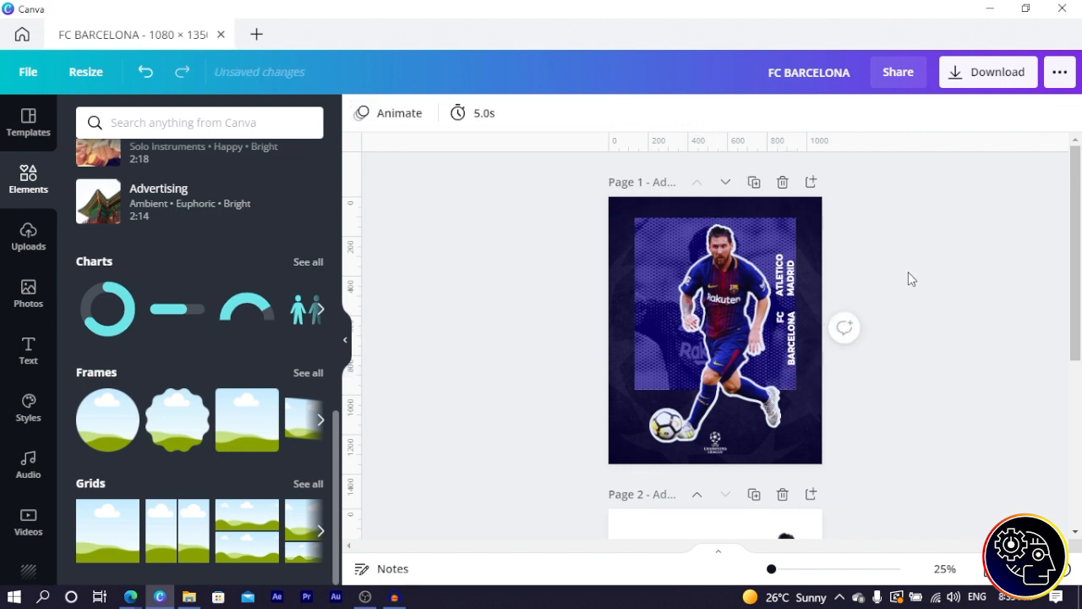
Step: Set the line spacing of the FC BARCELONA text to 1
click(794, 340)
click(772, 117)
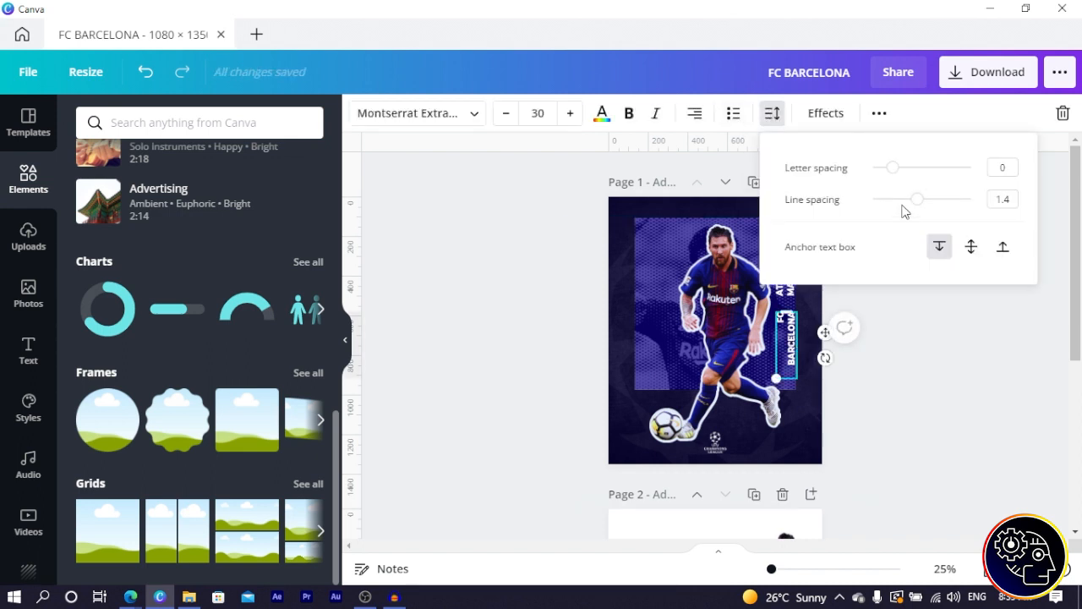
mouse_move(910, 206)
mouse_down()
mouse_move(919, 201)
mouse_move(898, 210)
mouse_up()
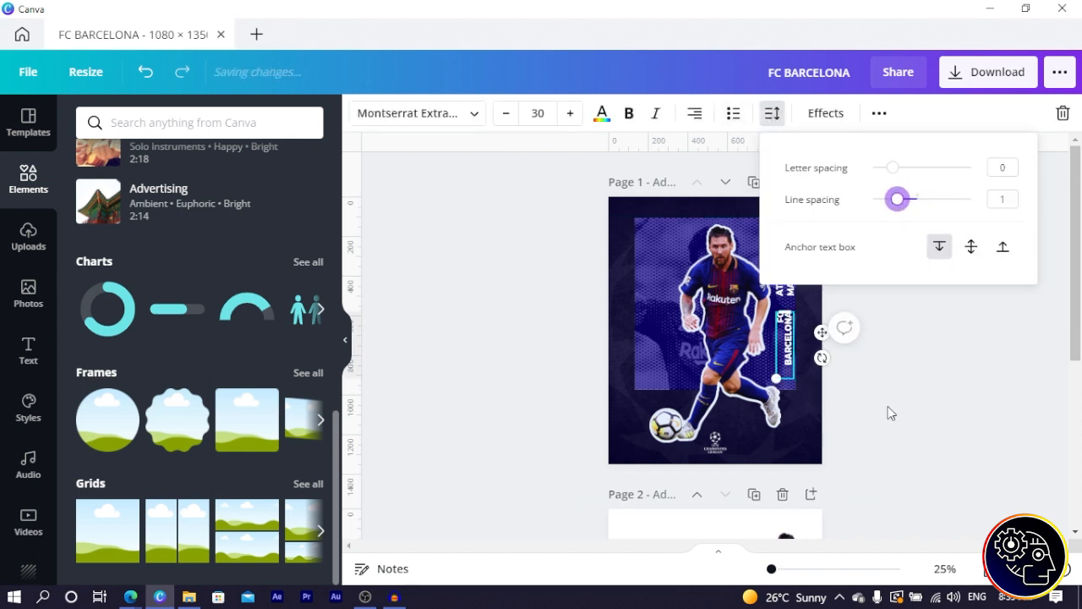
click(888, 406)
Step: Set the line spacing of the ATLETICO MADRID text to 1.15
click(793, 277)
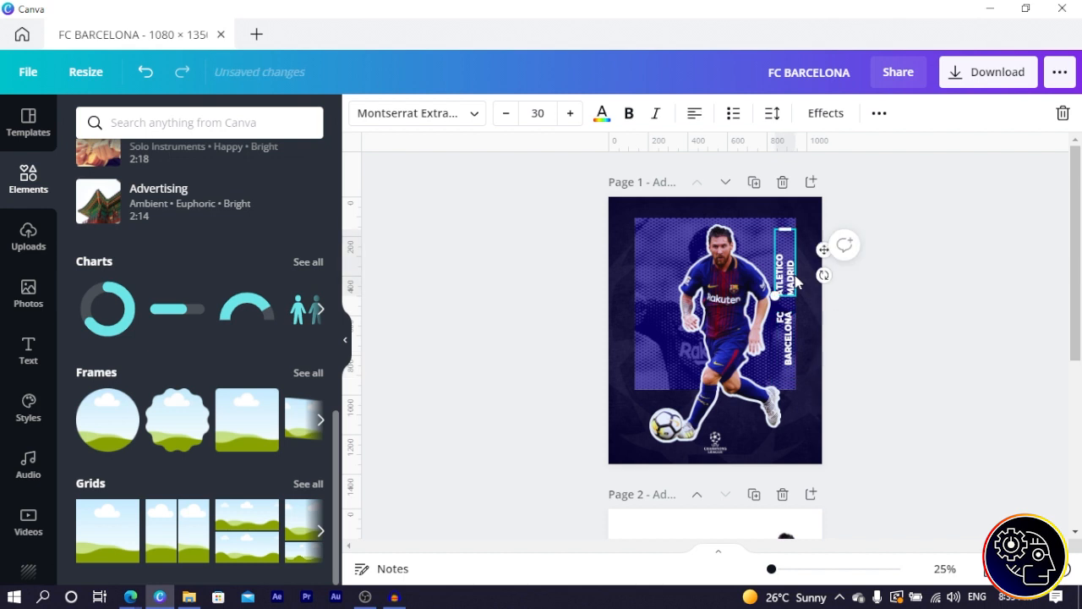
click(771, 112)
drag(918, 207, 906, 199)
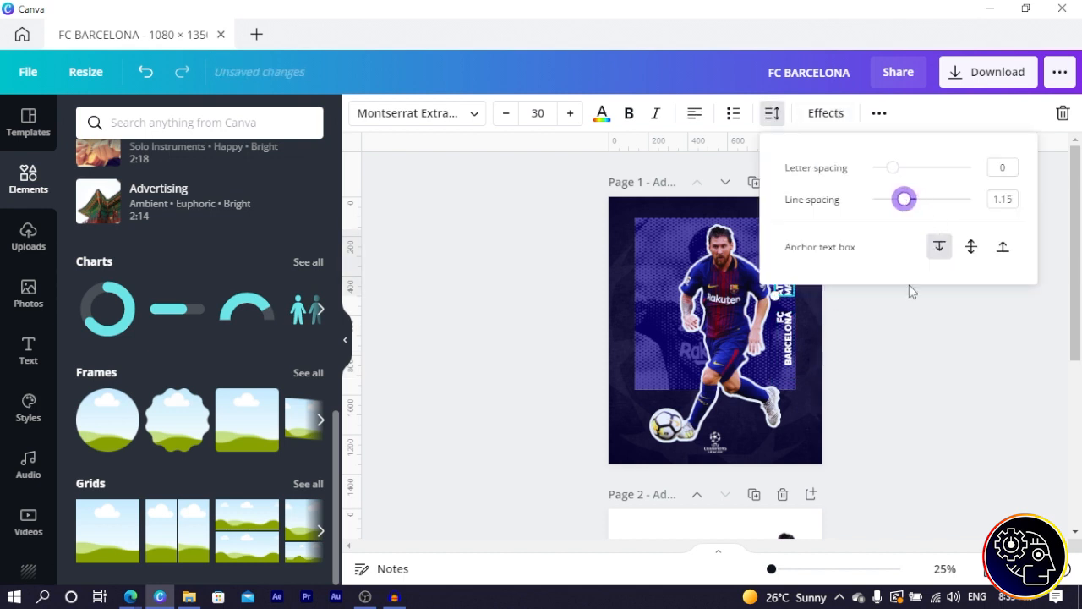
click(871, 321)
Step: Set the font size of the FC BARCELONA text to 36
click(787, 337)
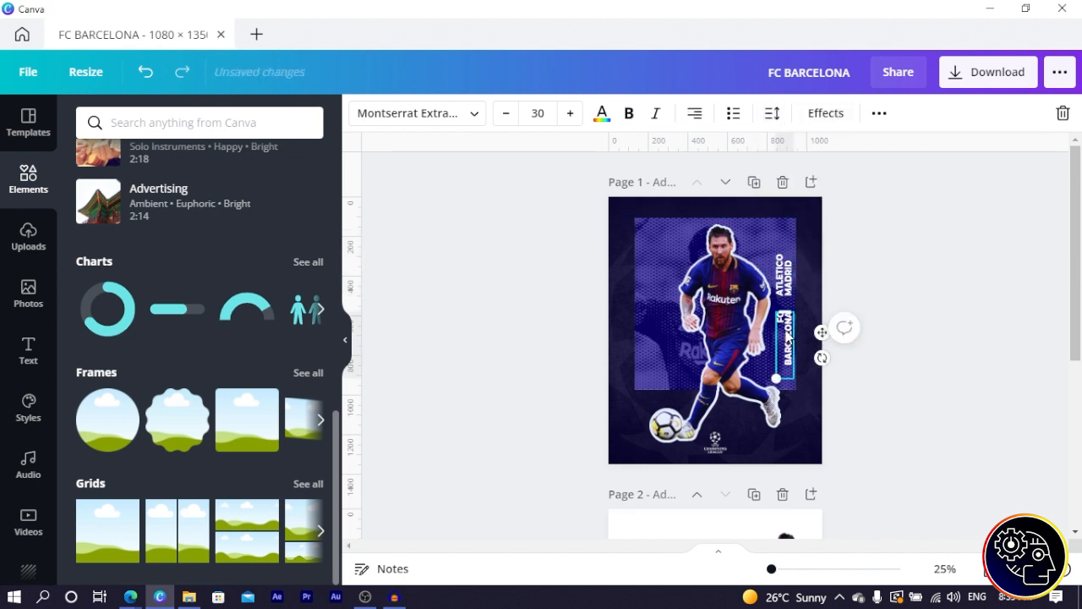
click(571, 114)
click(571, 113)
click(571, 114)
click(571, 113)
click(571, 114)
click(570, 113)
click(571, 113)
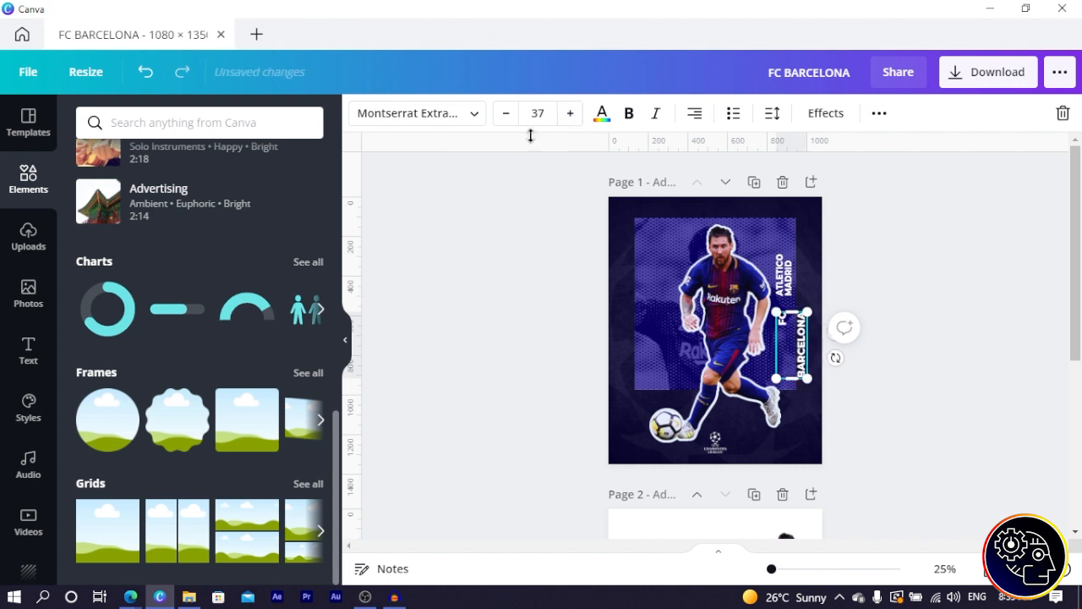
click(505, 117)
click(505, 117)
click(505, 117)
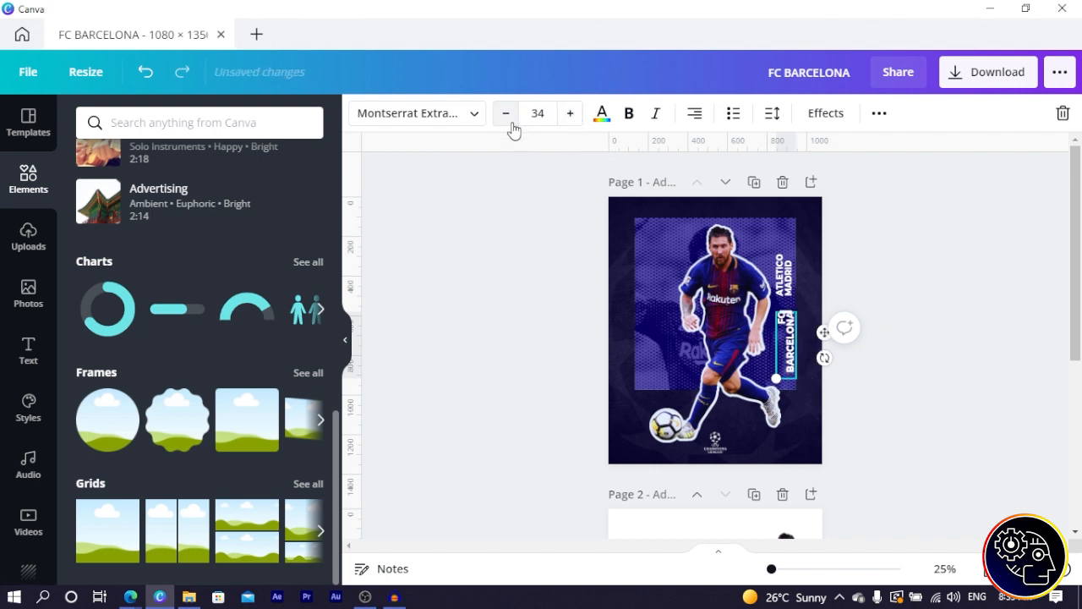
click(578, 114)
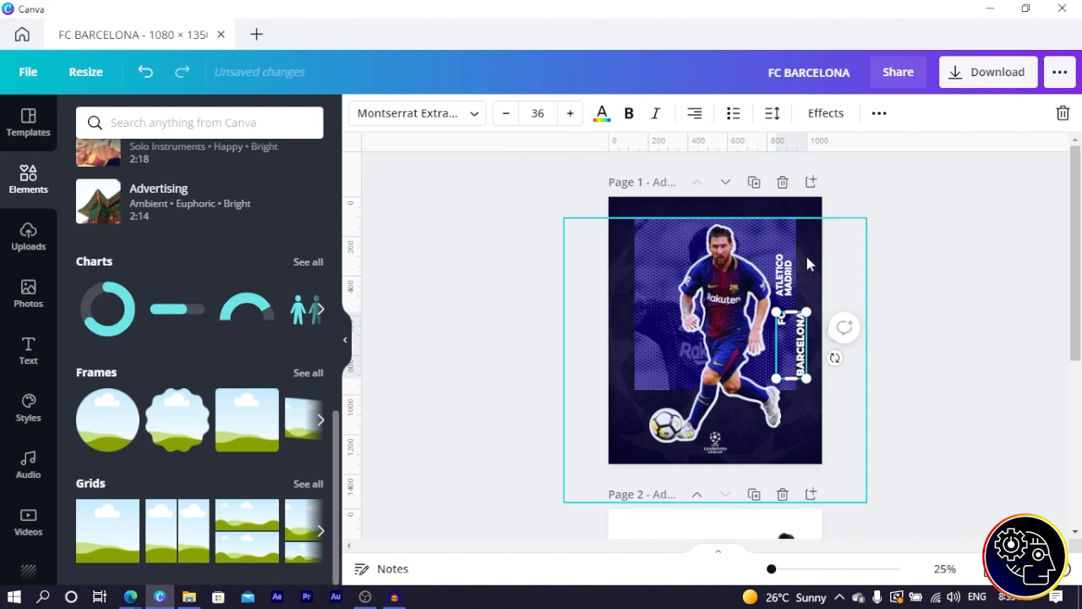
Step: Lengthen the FC BARCELONA text box slightly and place it inside the halftone photo's edge below ATLETICO MADRID
drag(792, 378, 797, 390)
drag(791, 351, 787, 343)
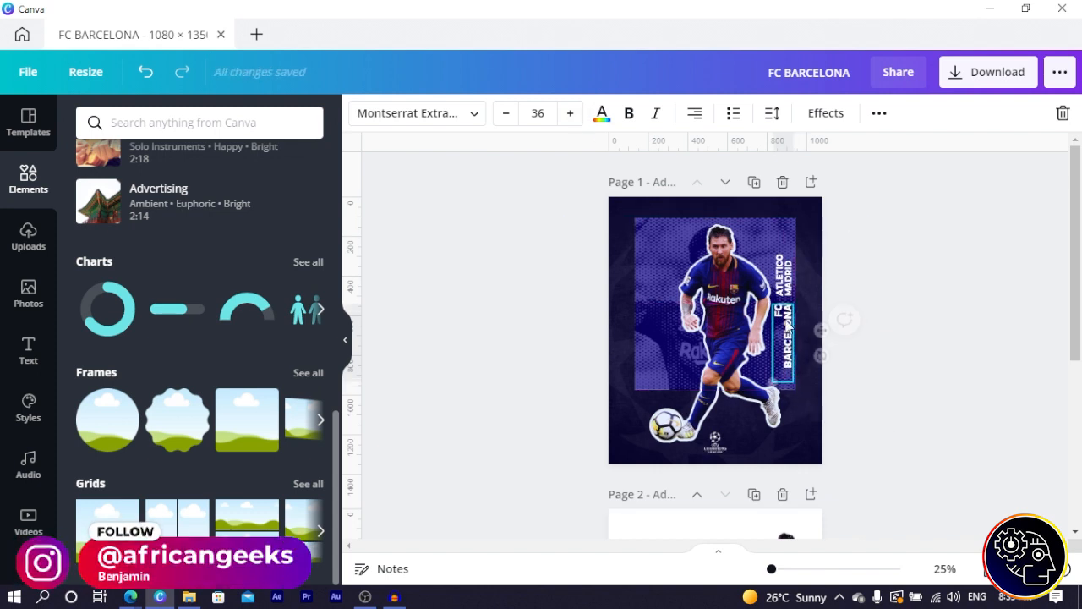
Step: Set the font size of the ATLETICO MADRID text to 36 and place it above FC BARCELONA inside the halftone photo's edge
drag(787, 277, 751, 271)
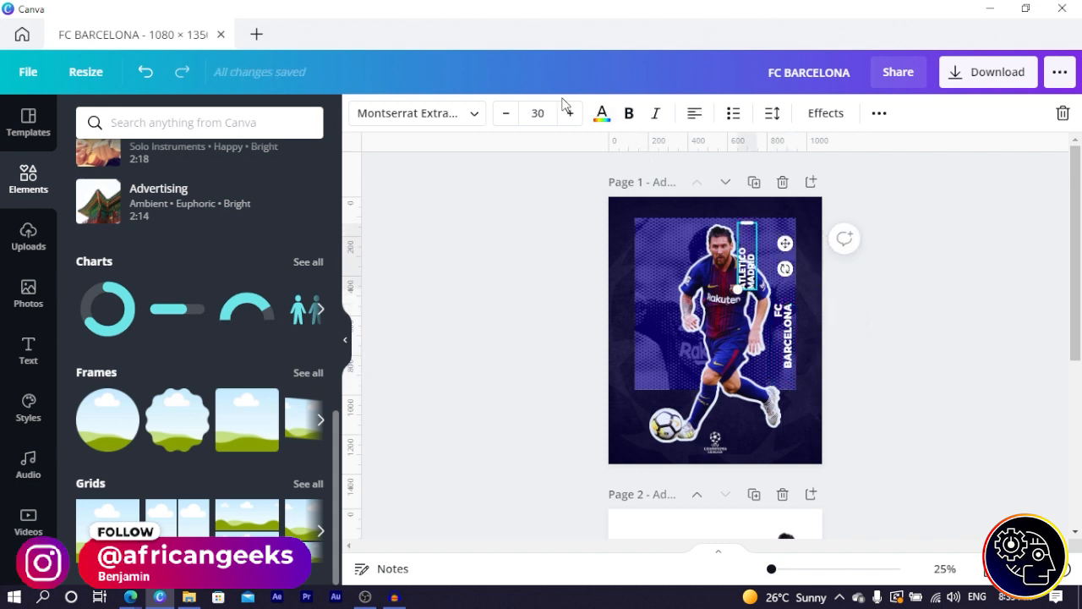
click(571, 113)
click(571, 113)
click(570, 113)
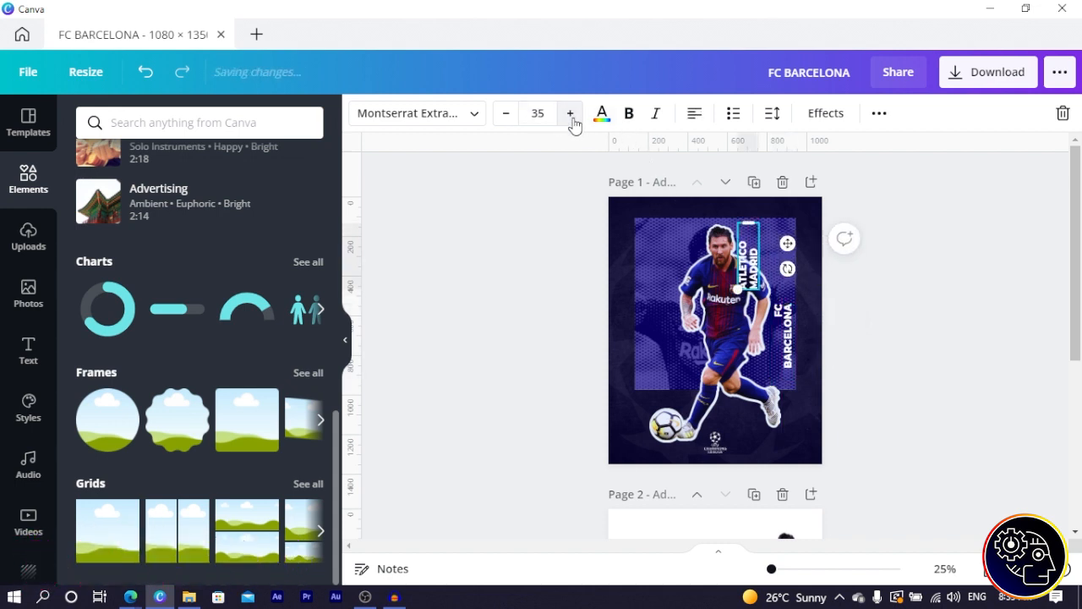
click(571, 113)
click(917, 343)
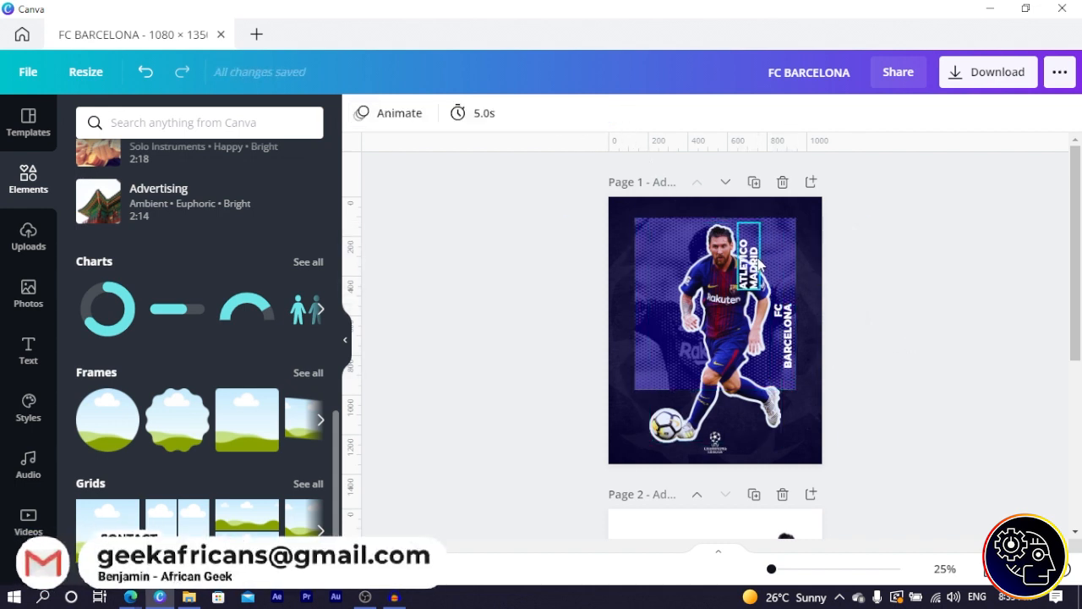
drag(755, 260, 788, 258)
Step: Shift the footballer cutout slightly left, clear of the vertical team names
click(721, 314)
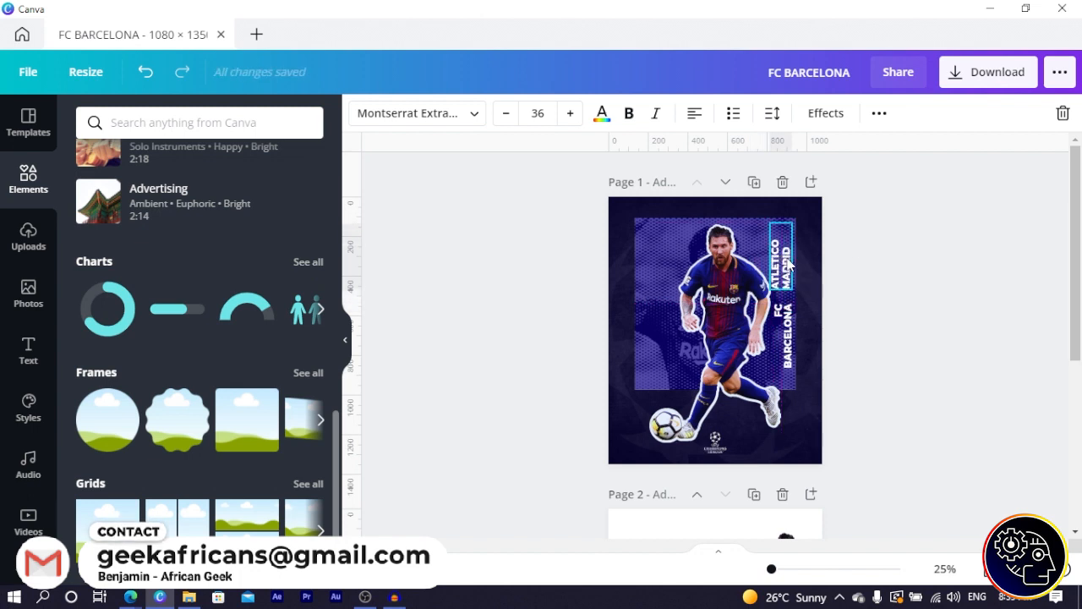
click(720, 309)
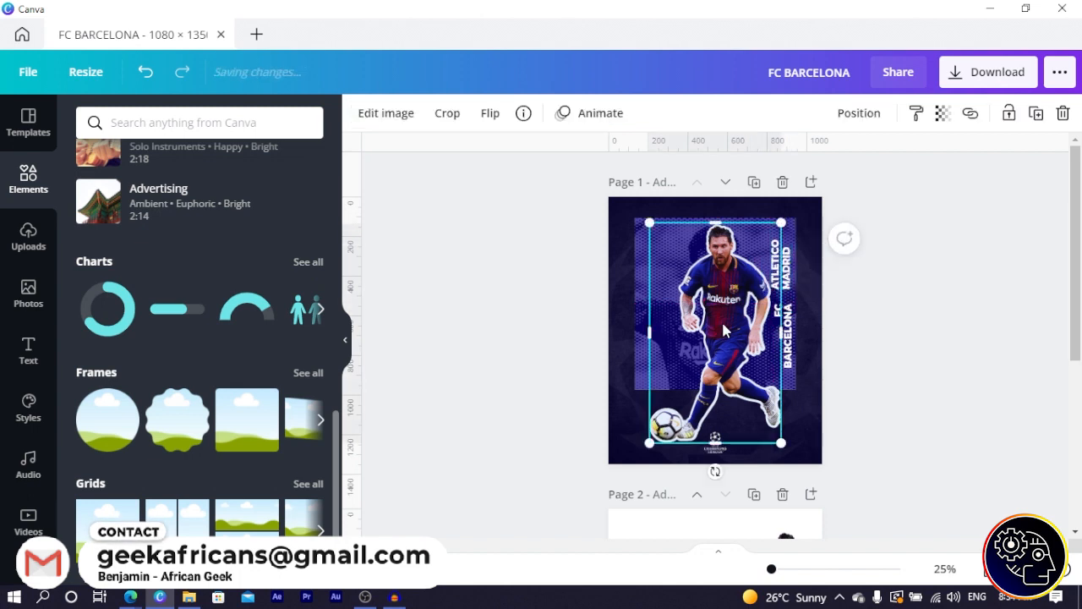
drag(721, 326, 690, 360)
click(892, 359)
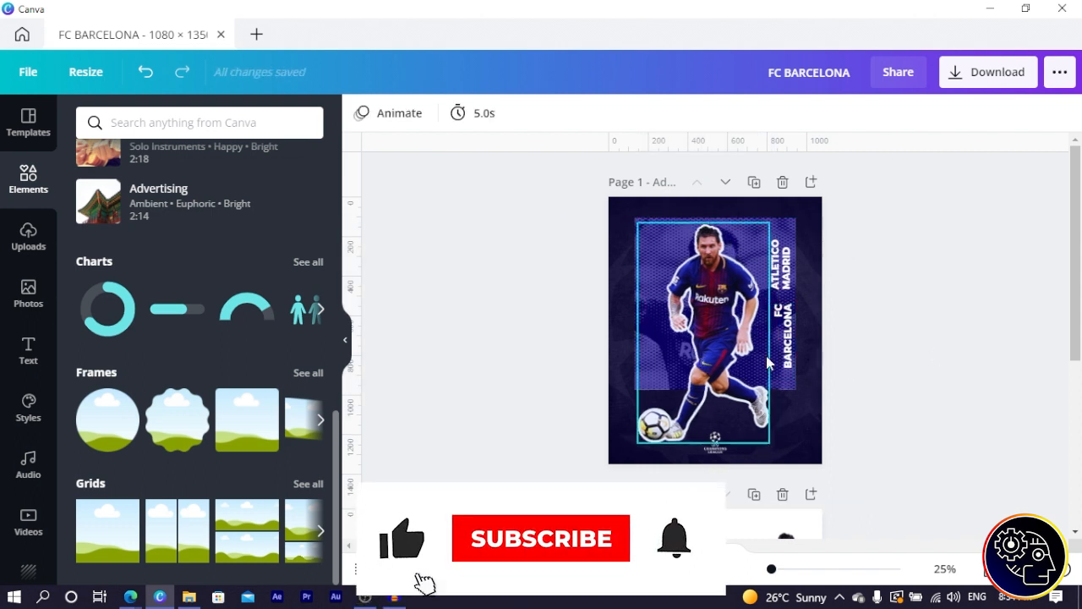
click(787, 338)
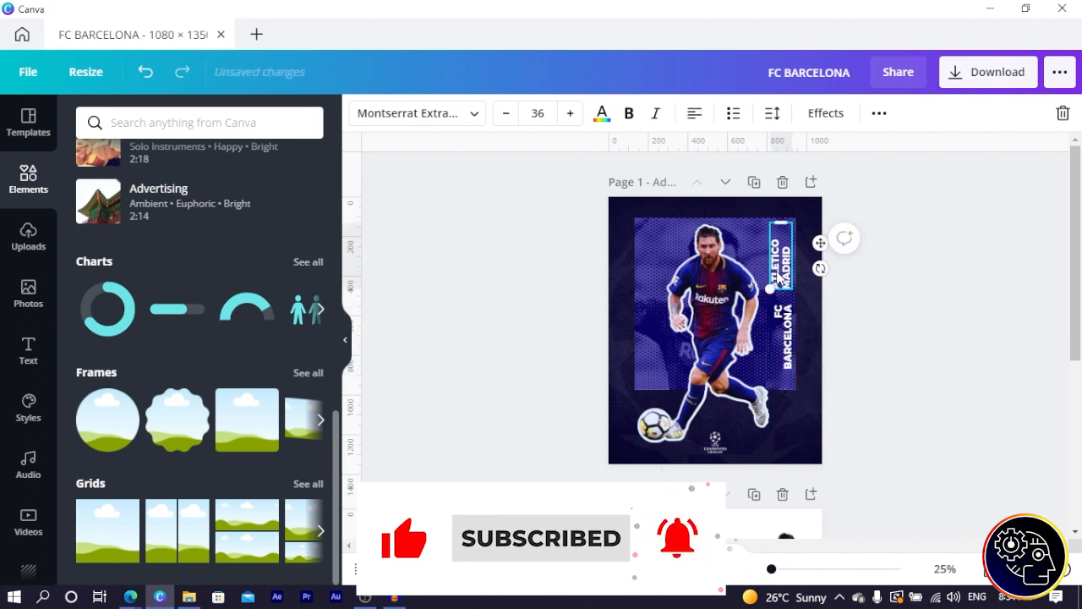
click(824, 345)
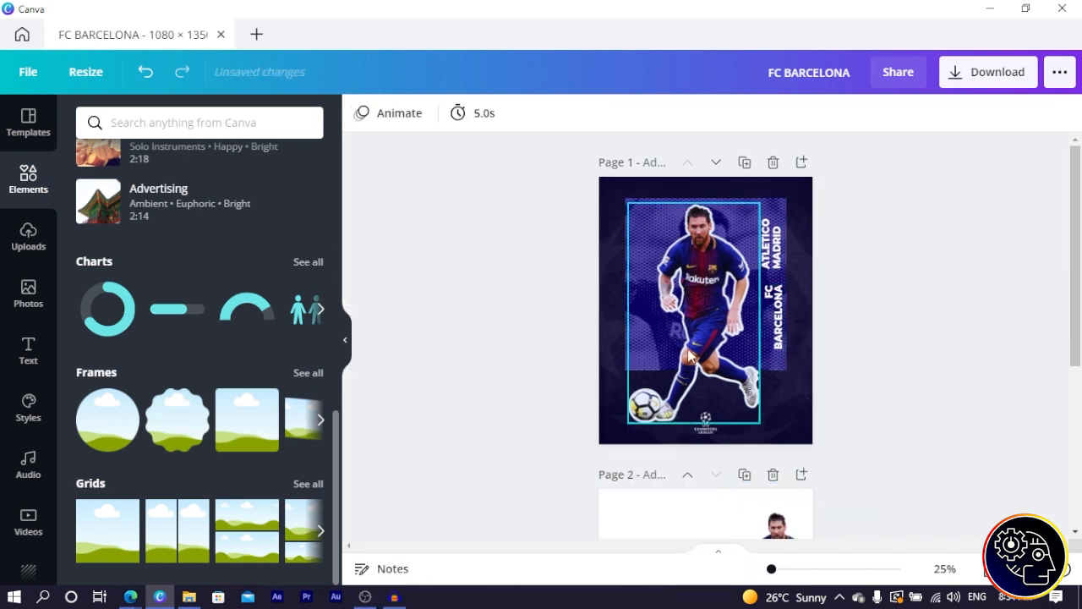
click(609, 380)
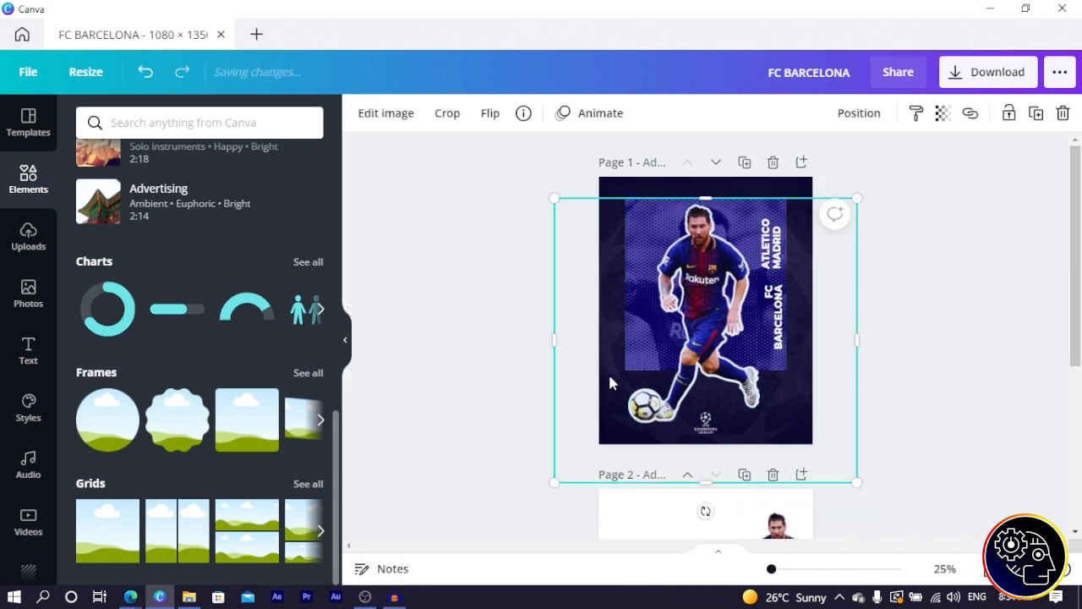
key(shift+r)
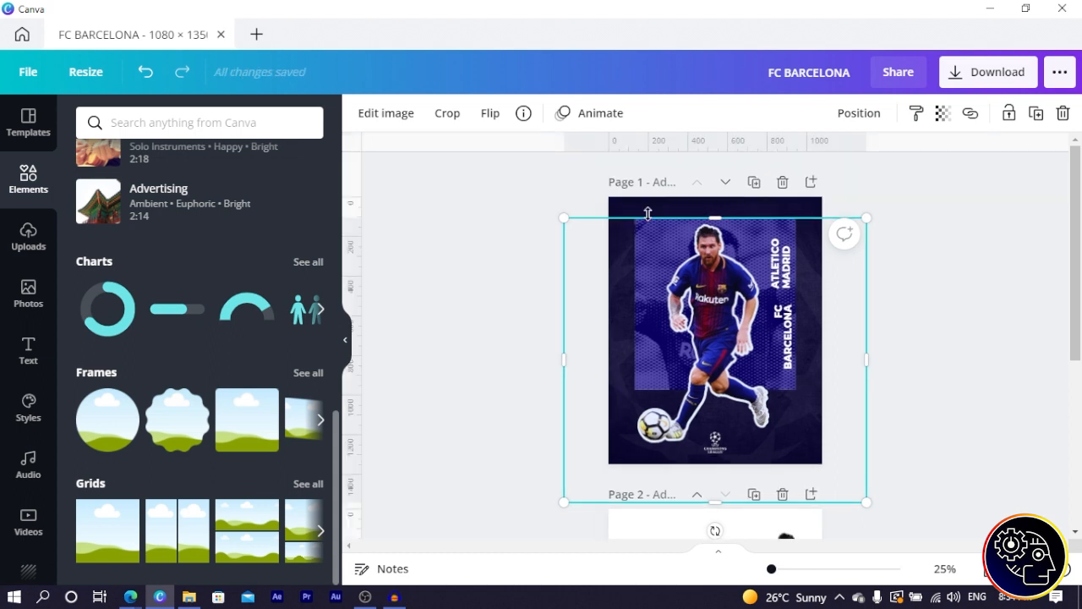
click(577, 206)
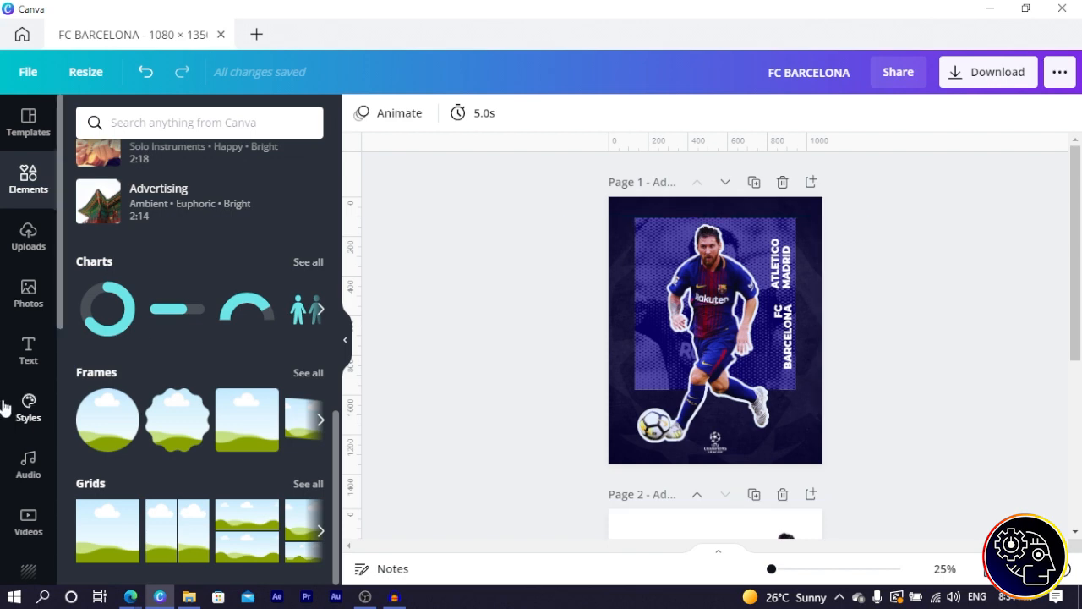
Step: Add a square shape to the poster and reshape it into a horizontal rectangle beside the ATLETICO MADRID text
scroll(176, 367, up, 9)
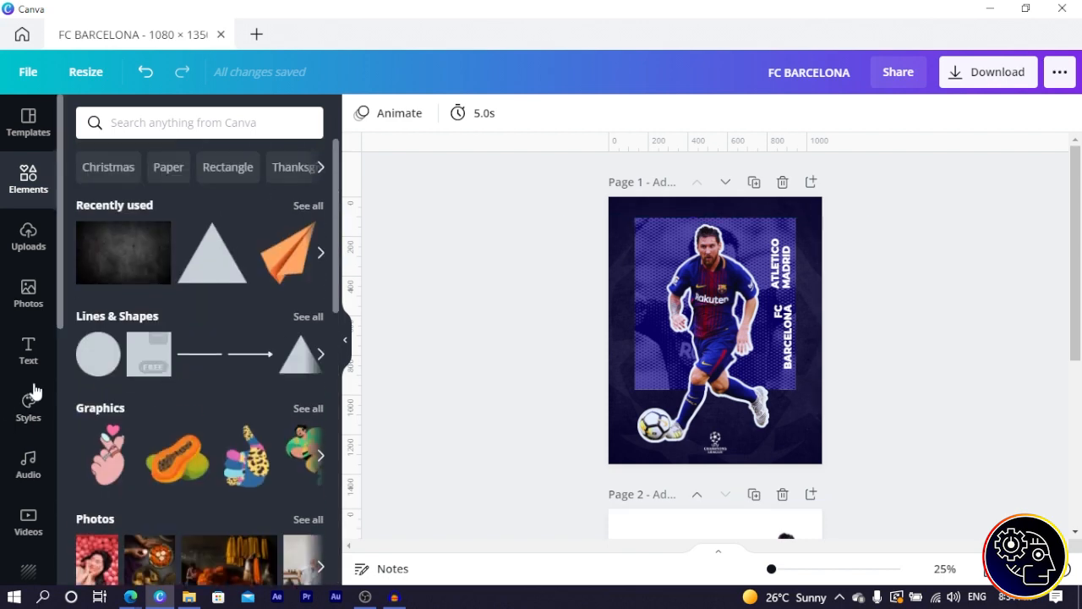
click(158, 343)
click(121, 370)
click(146, 359)
drag(718, 395, 727, 280)
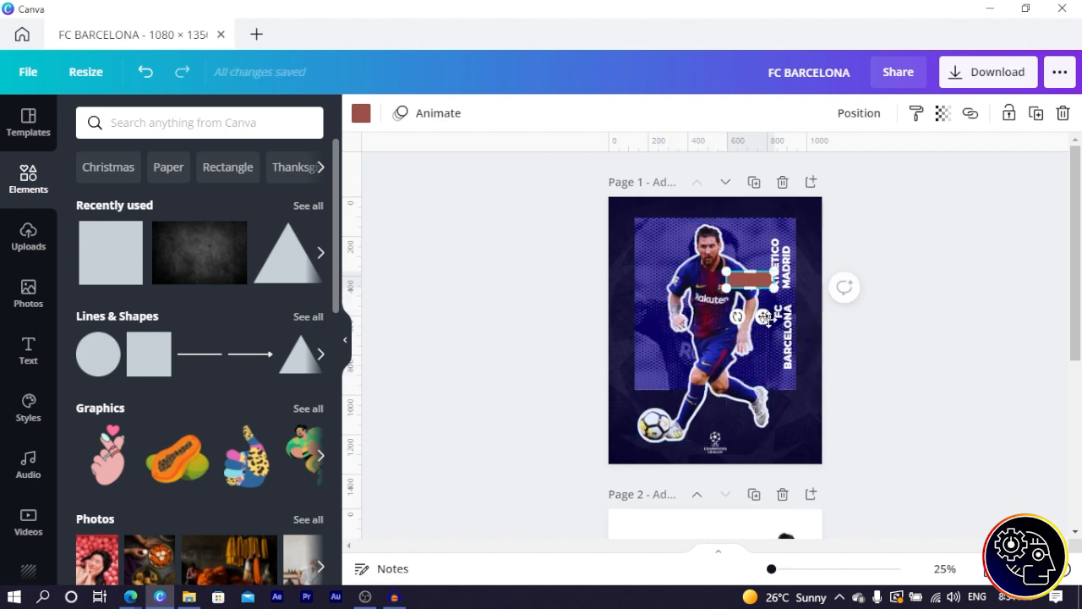
Step: Resize the rectangle to about 158 px wide and place it in the gap between ATLETICO MADRID and FC BARCELONA
drag(765, 318, 775, 331)
scroll(757, 332, up, 3)
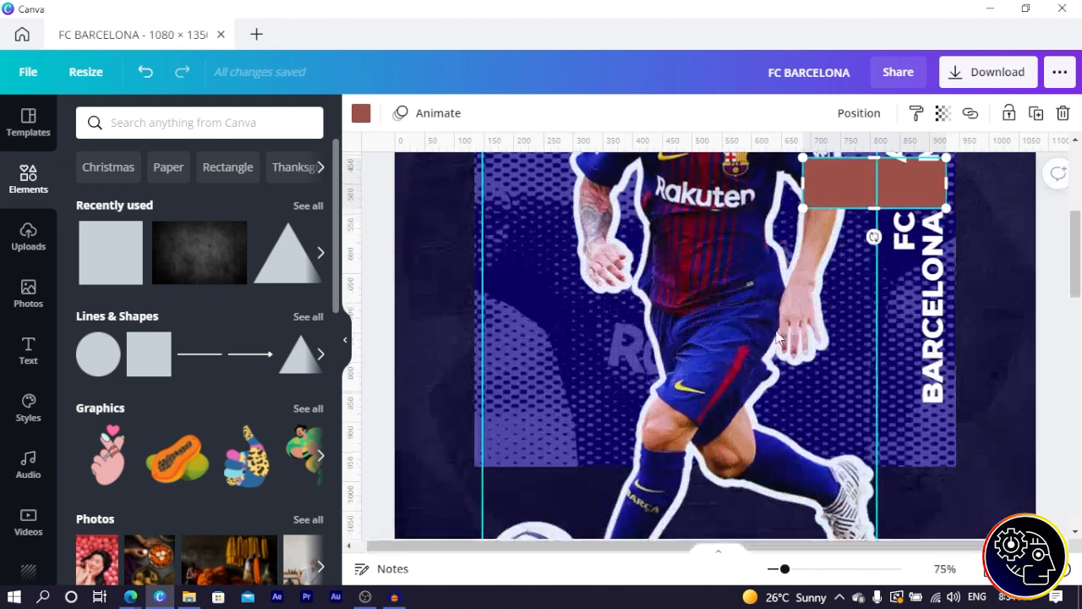
scroll(913, 373, up, 2)
drag(828, 251, 922, 288)
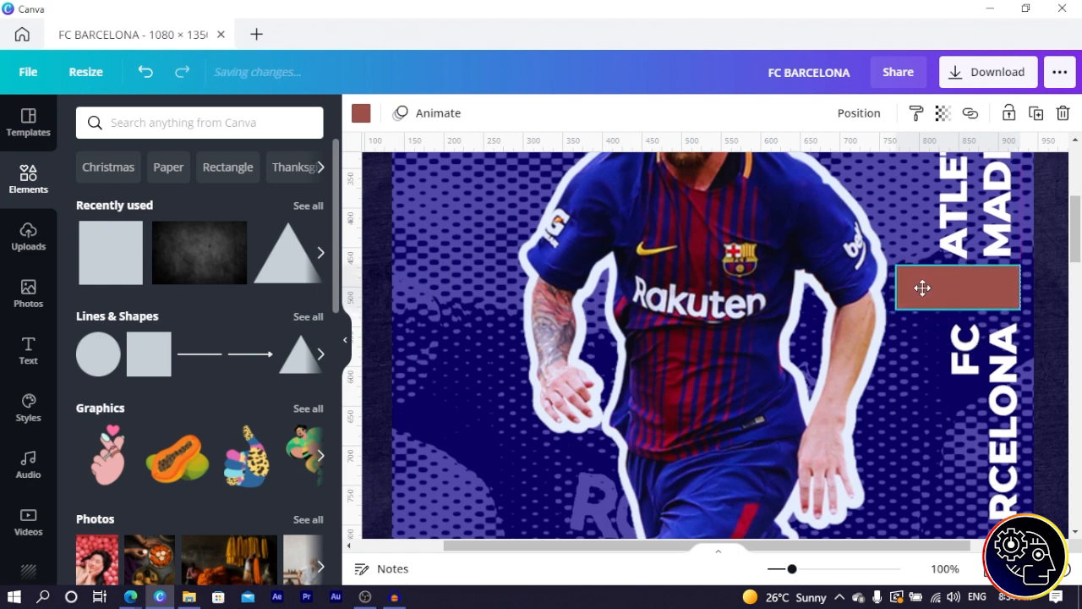
Step: Fill the rectangle with the dark red #800524 sampled from the footballer's shirt
click(361, 114)
click(93, 197)
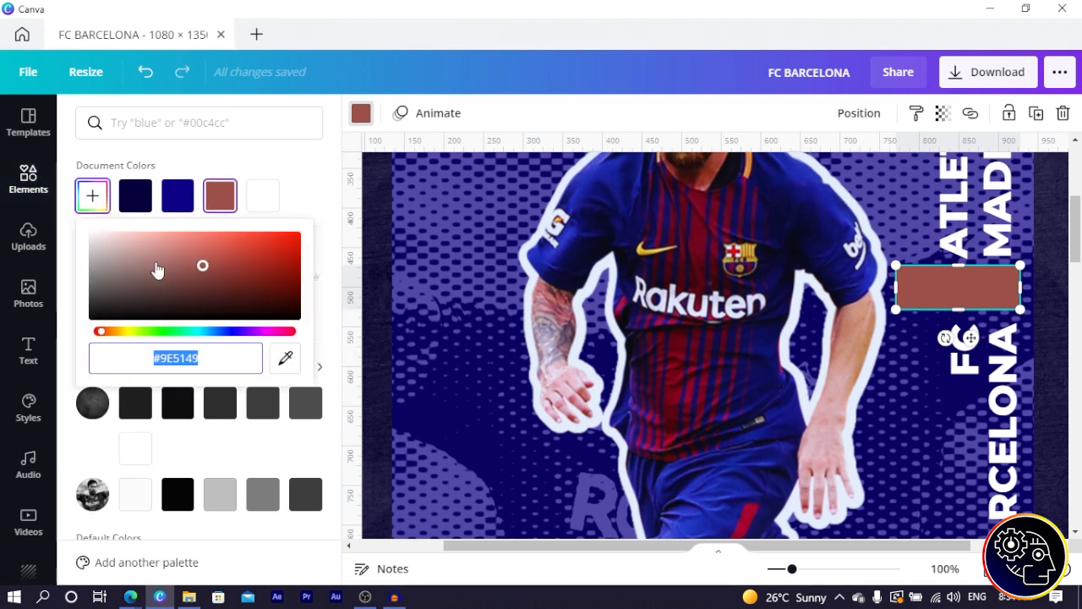
click(290, 369)
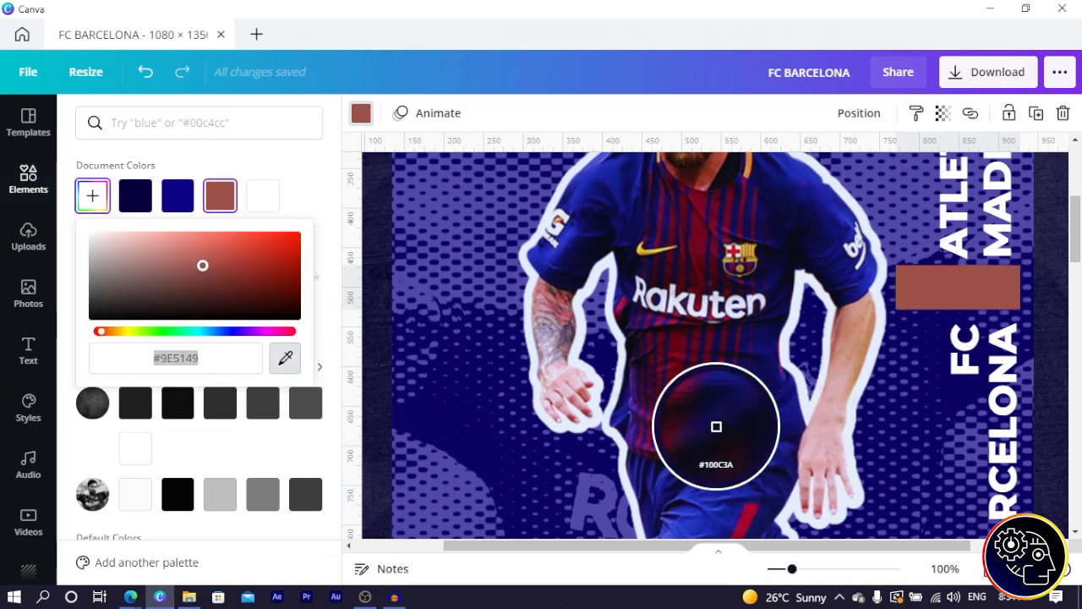
click(699, 190)
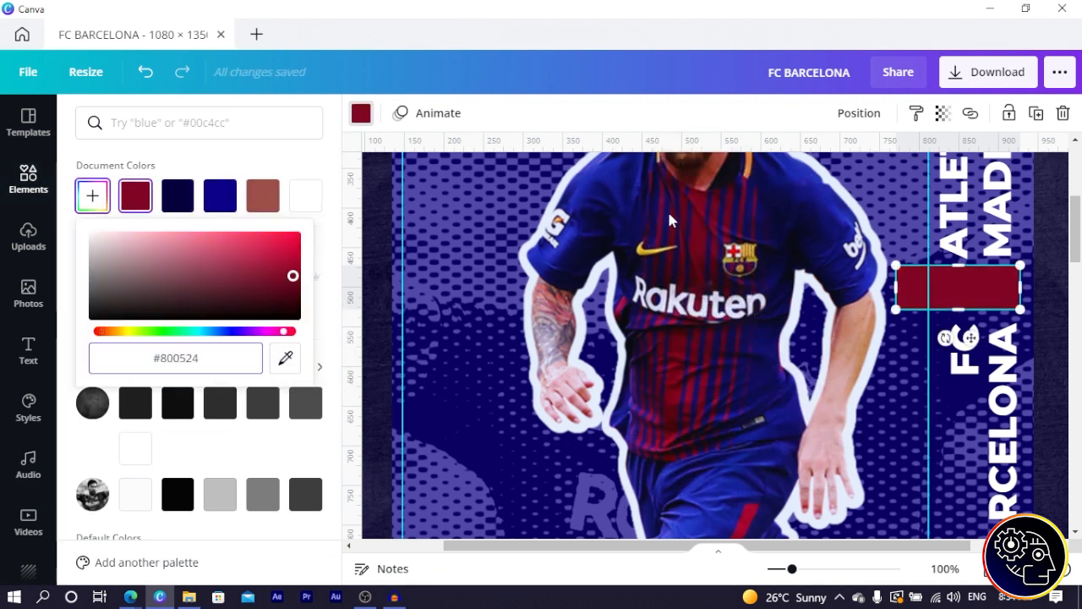
click(1000, 439)
key(ctrl+shift+c)
key(c)
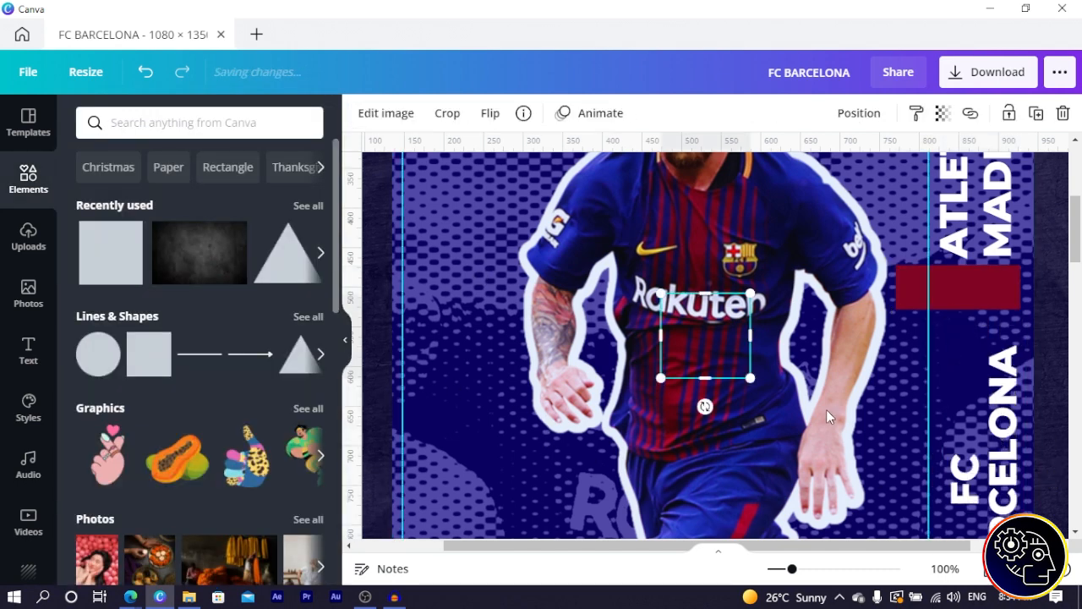
click(145, 72)
click(977, 440)
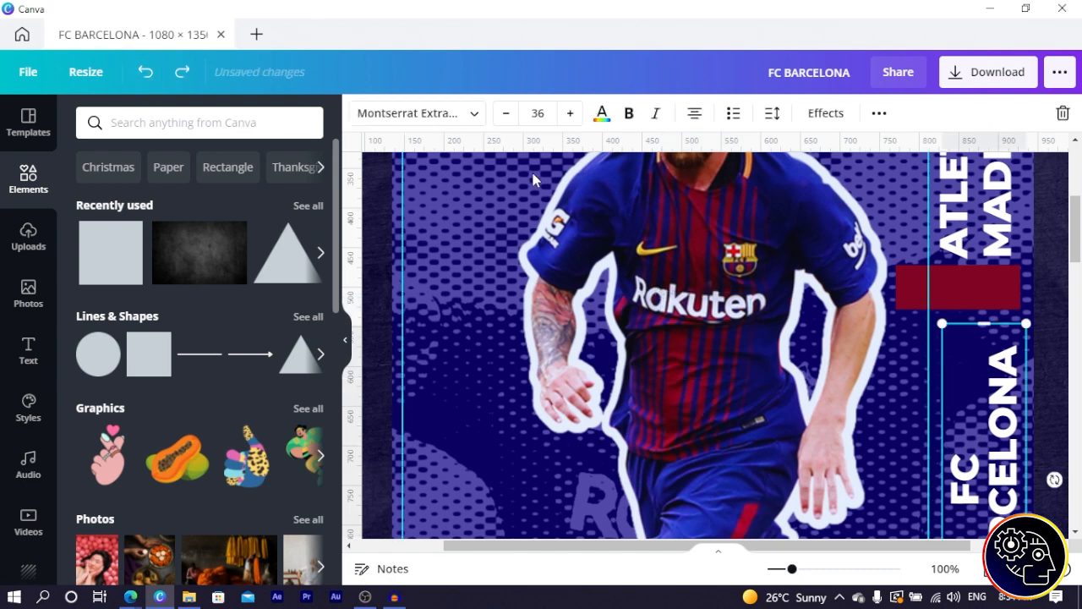
click(694, 115)
click(693, 115)
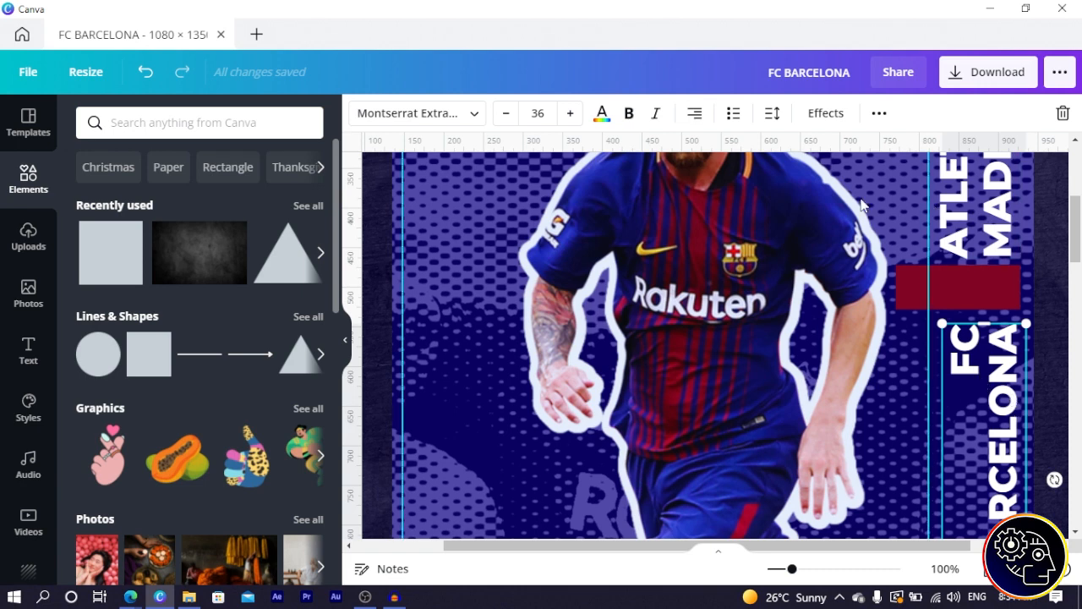
Step: Duplicate the FC BARCELONA text and rotate the copy to horizontal over the footballer
click(878, 113)
click(871, 152)
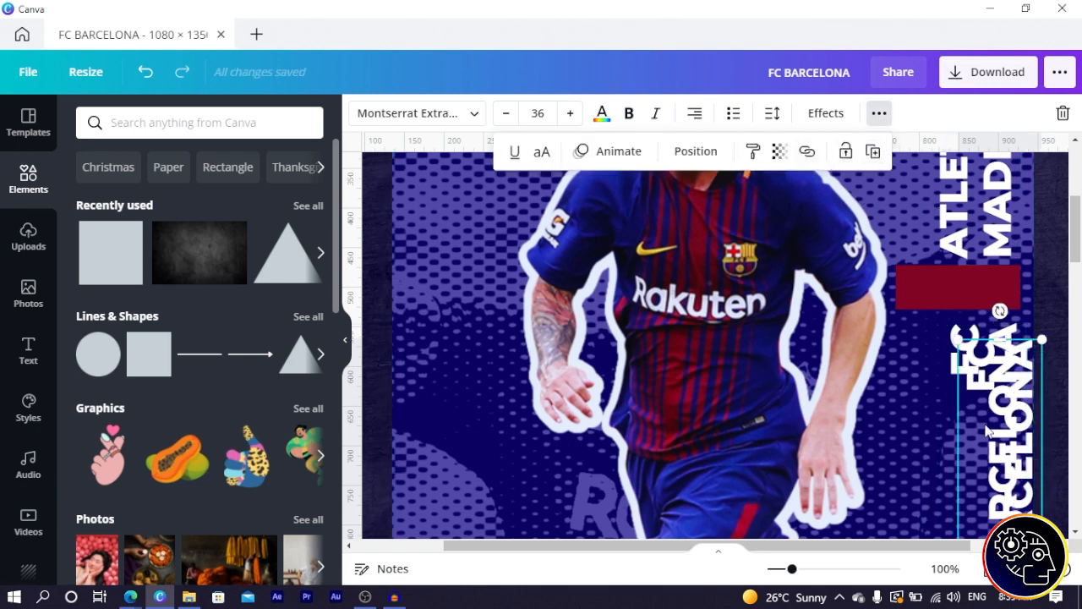
drag(993, 434, 769, 317)
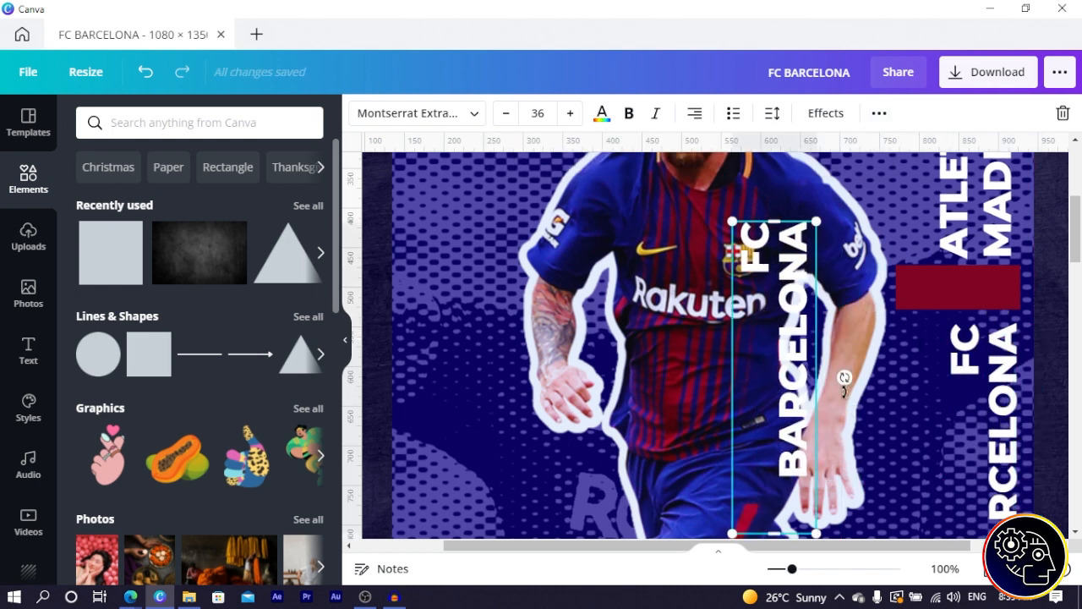
drag(844, 378, 771, 427)
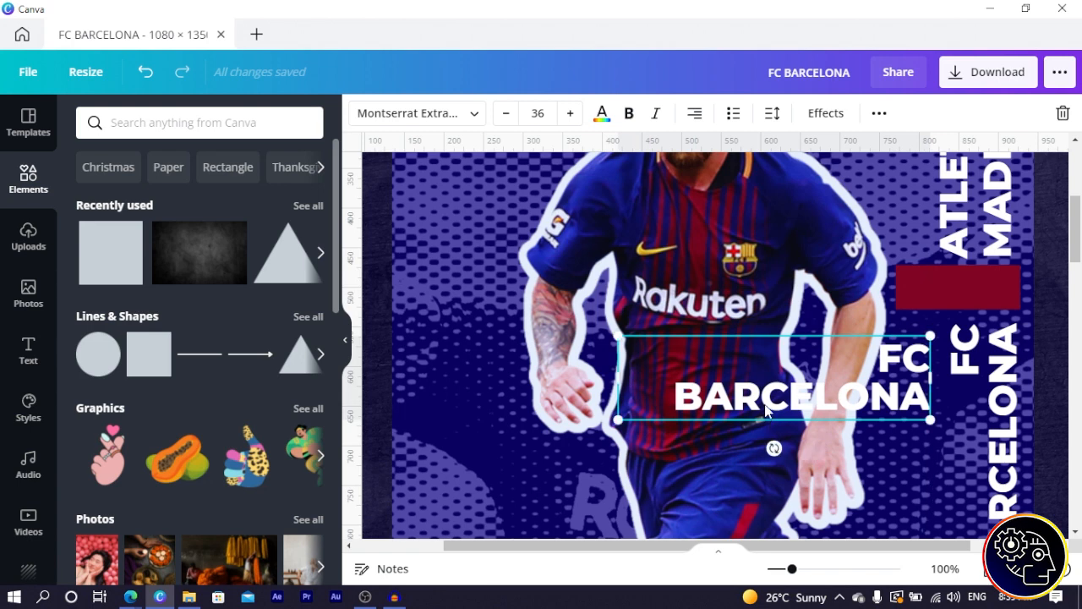
Step: Replace the horizontal copy's text with VS and centre-align it
double_click(766, 403)
key(ctrl+a)
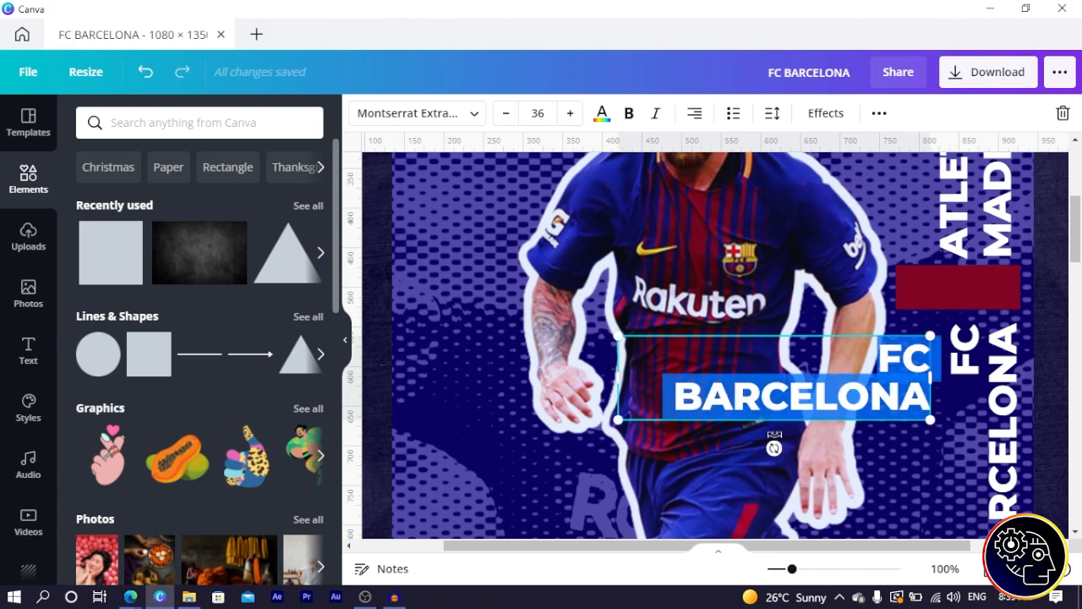
text(VS)
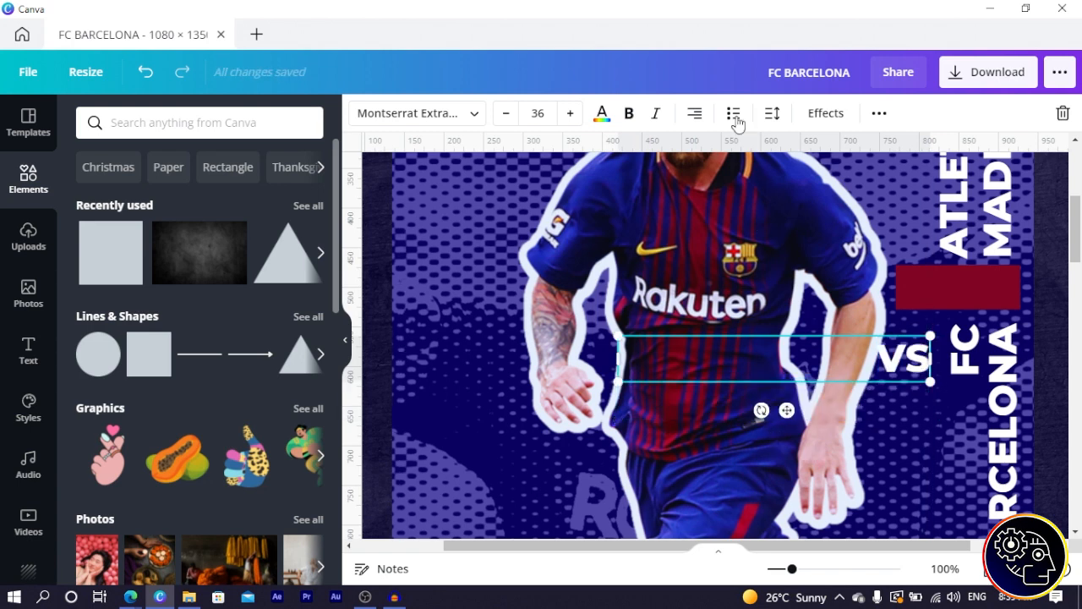
click(694, 116)
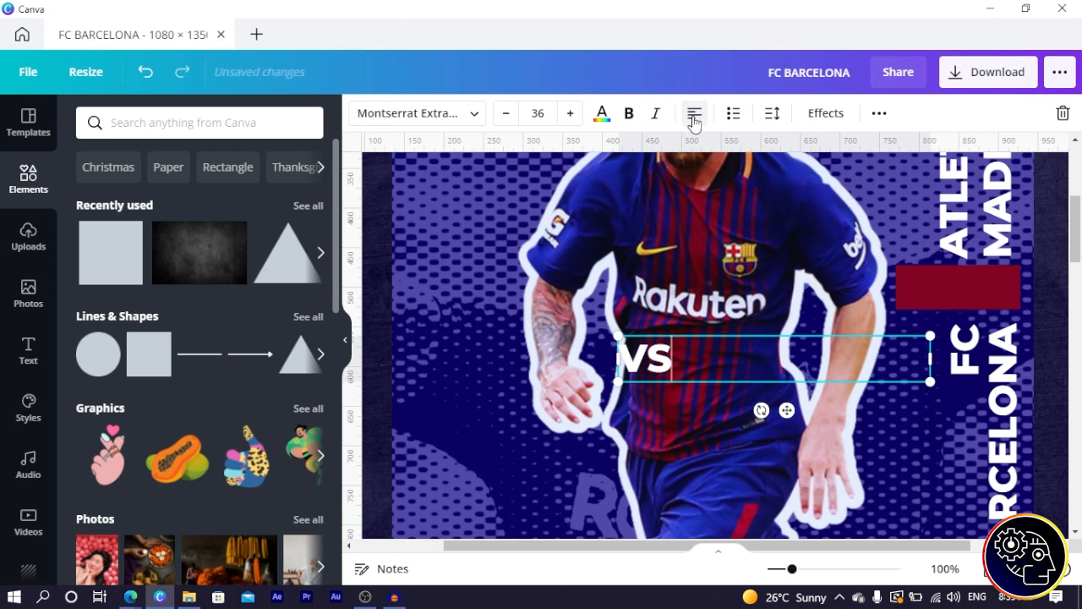
click(694, 116)
click(694, 117)
click(694, 117)
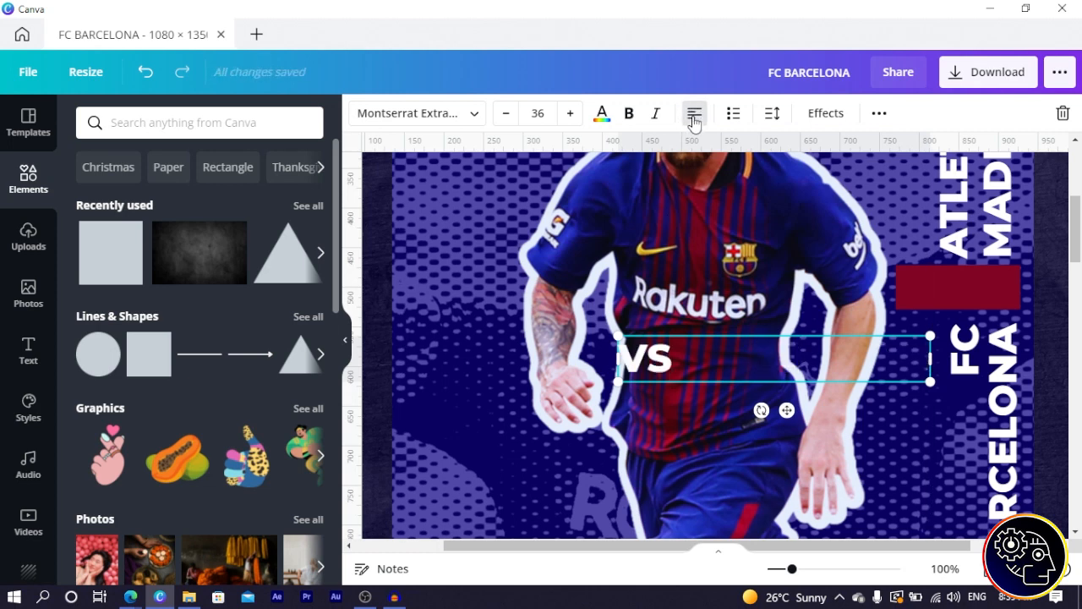
click(694, 119)
Step: Shrink the VS text to size 21.7 on the dark red rectangle and shift both team names left to centre on it
drag(617, 362, 965, 368)
drag(955, 239, 935, 237)
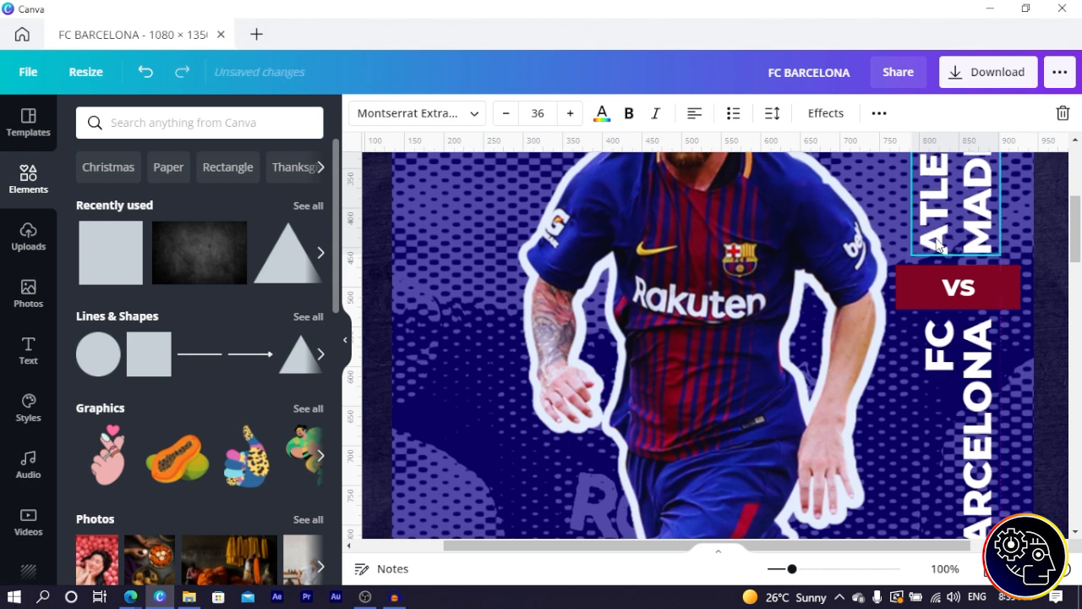
Step: Set the font size of the VS text to 25.7 and widen its box to fit the text on one line
click(958, 287)
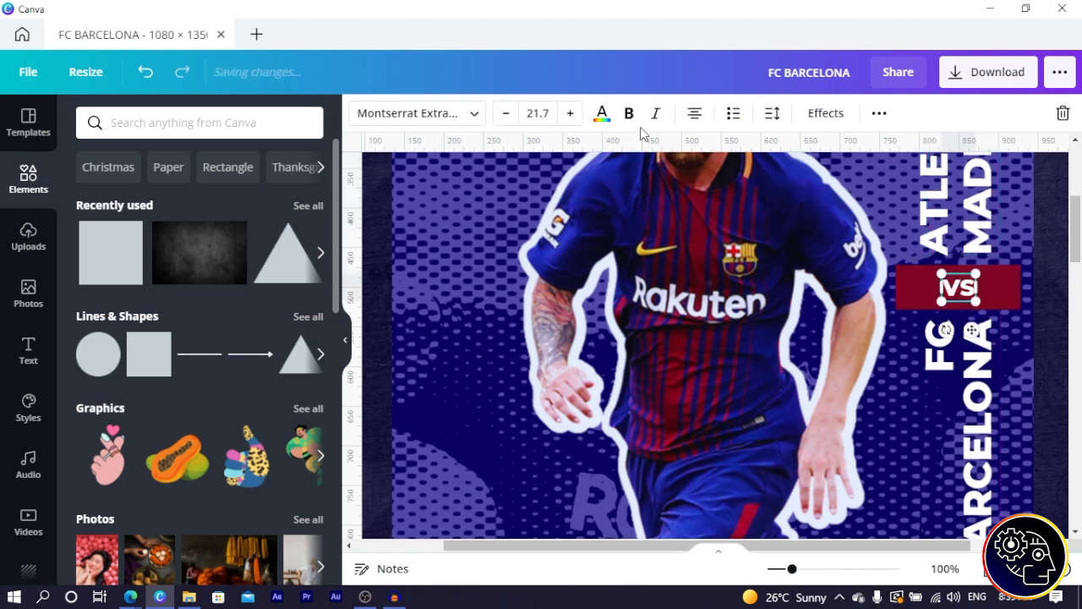
click(572, 114)
click(572, 114)
click(572, 114)
click(572, 114)
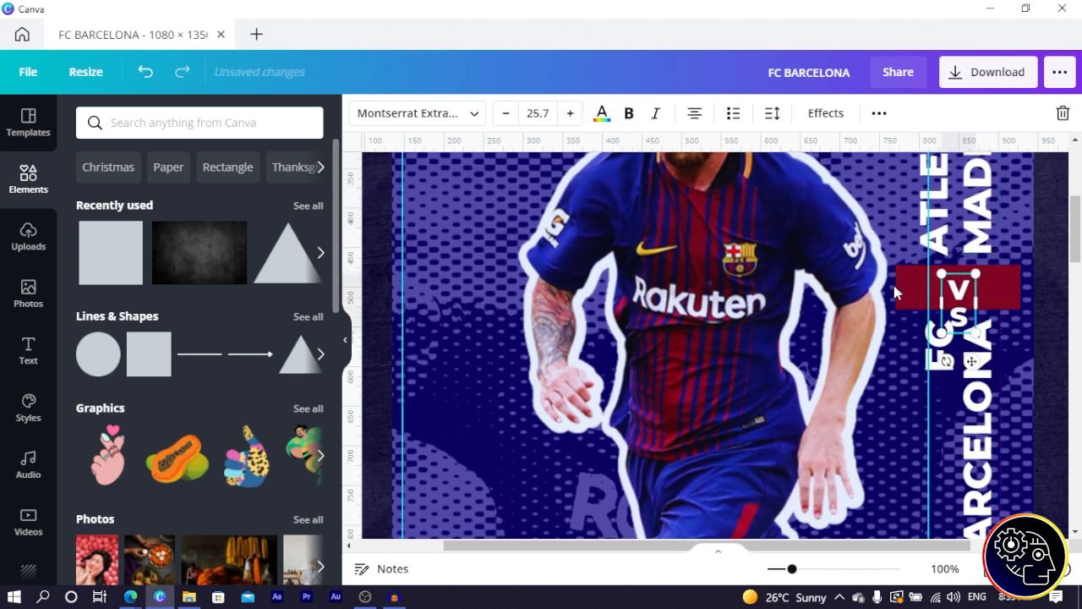
drag(939, 306, 928, 304)
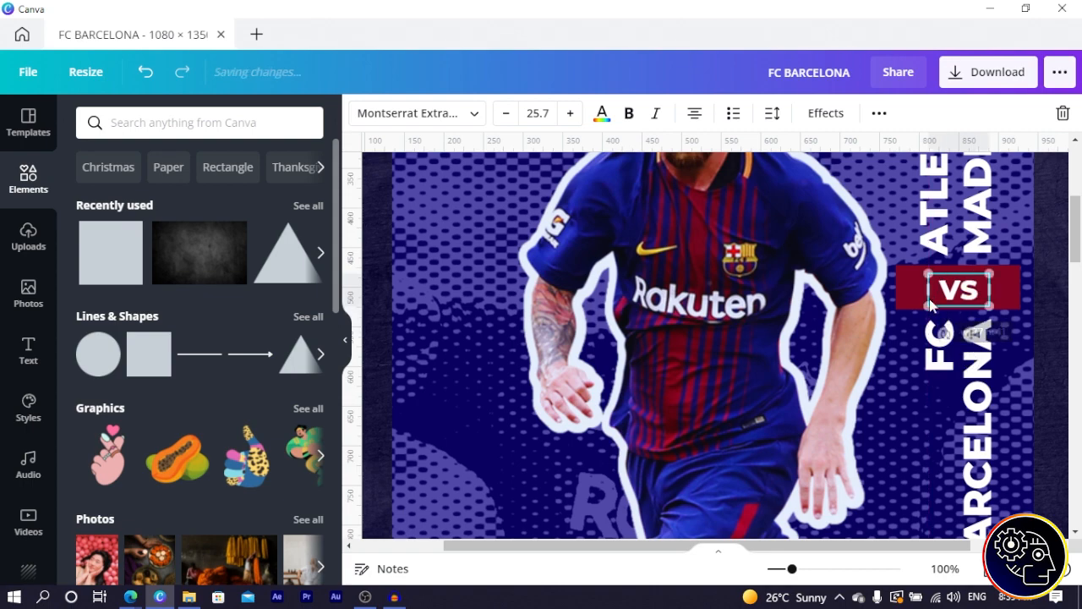
Step: Deselect the VS text, search the elements for "tape" and restrict the results to photos
scroll(933, 307, down, 3)
scroll(1005, 337, down, 5)
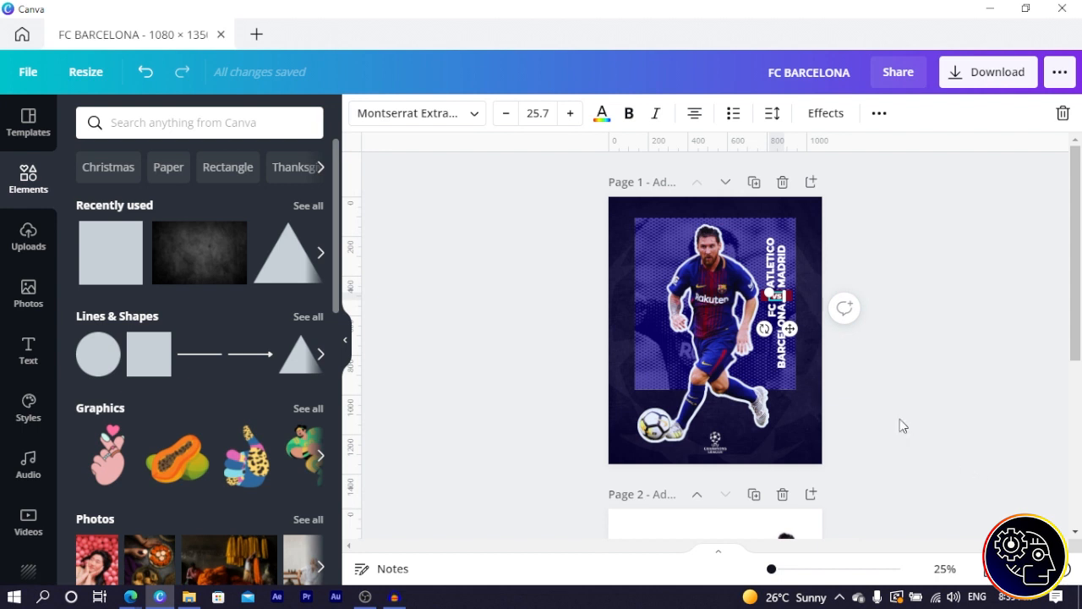
scroll(899, 423, down, 1)
click(931, 362)
scroll(930, 362, up, 1)
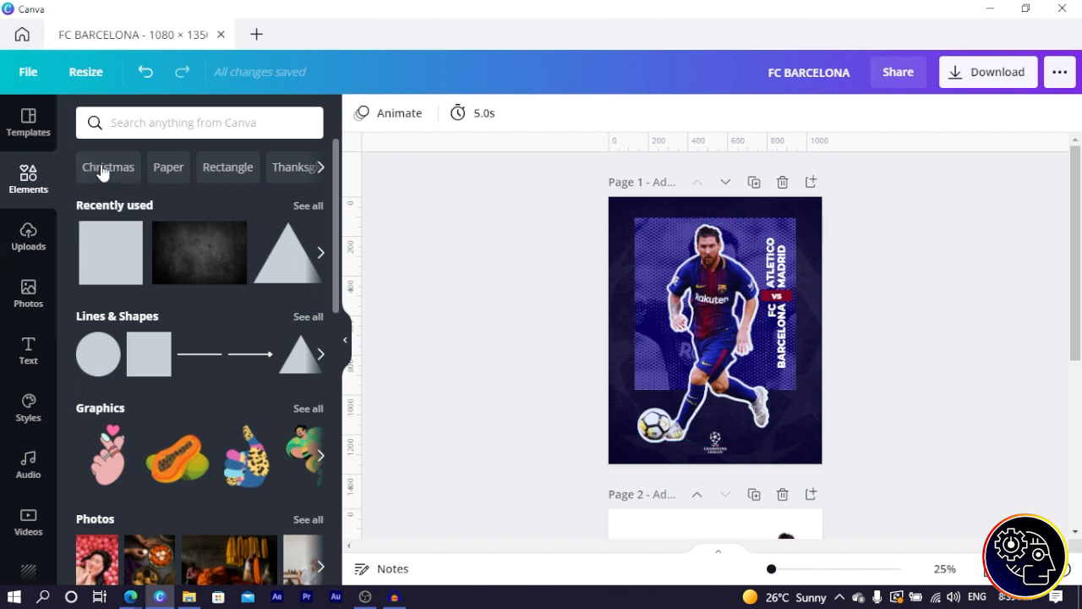
click(148, 127)
text(tape)
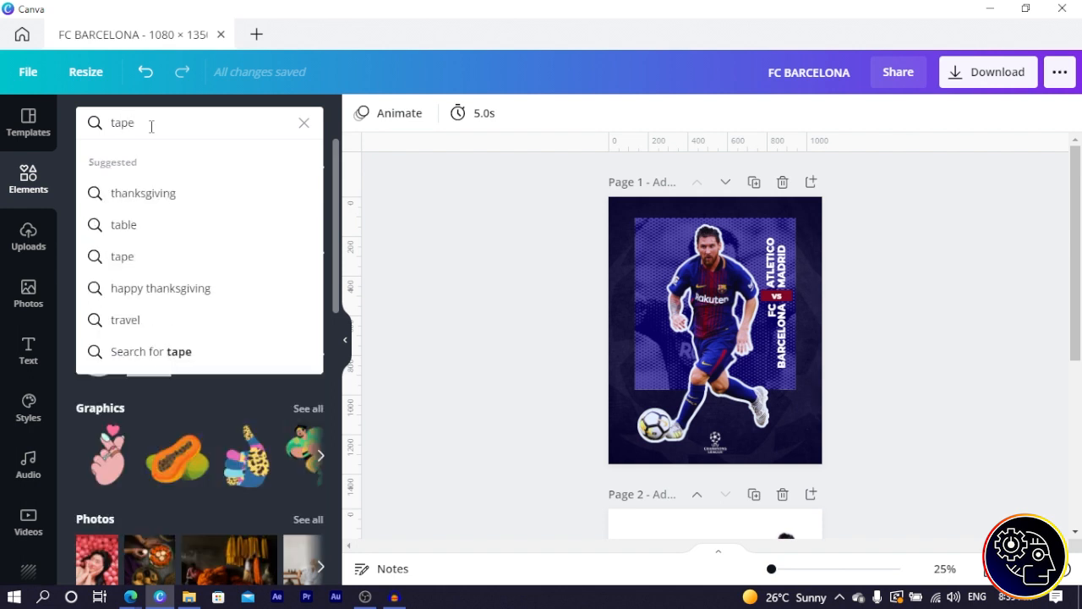
key(Return)
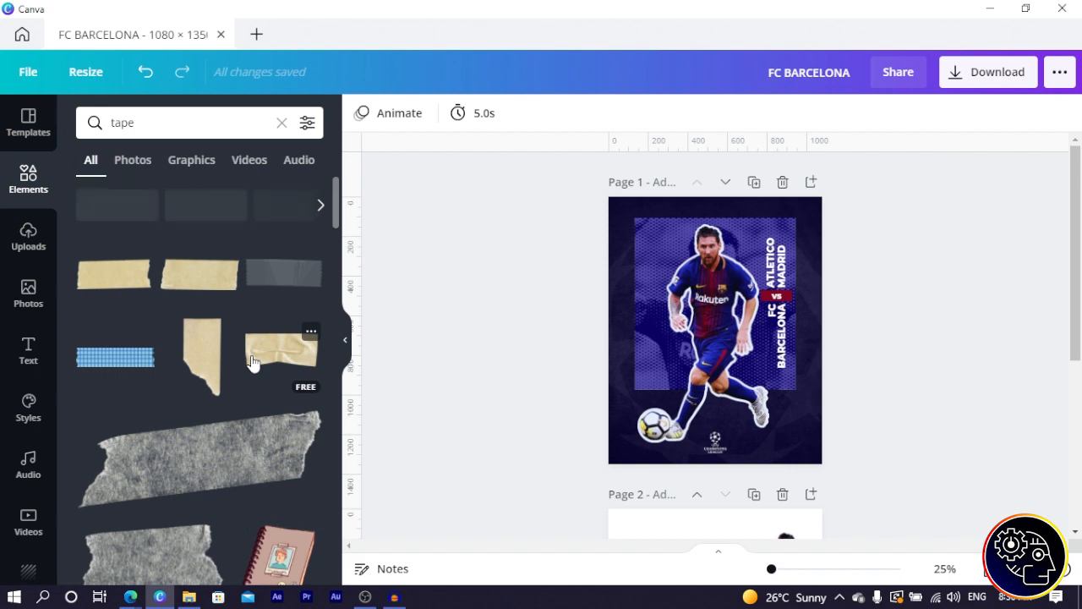
scroll(211, 378, down, 5)
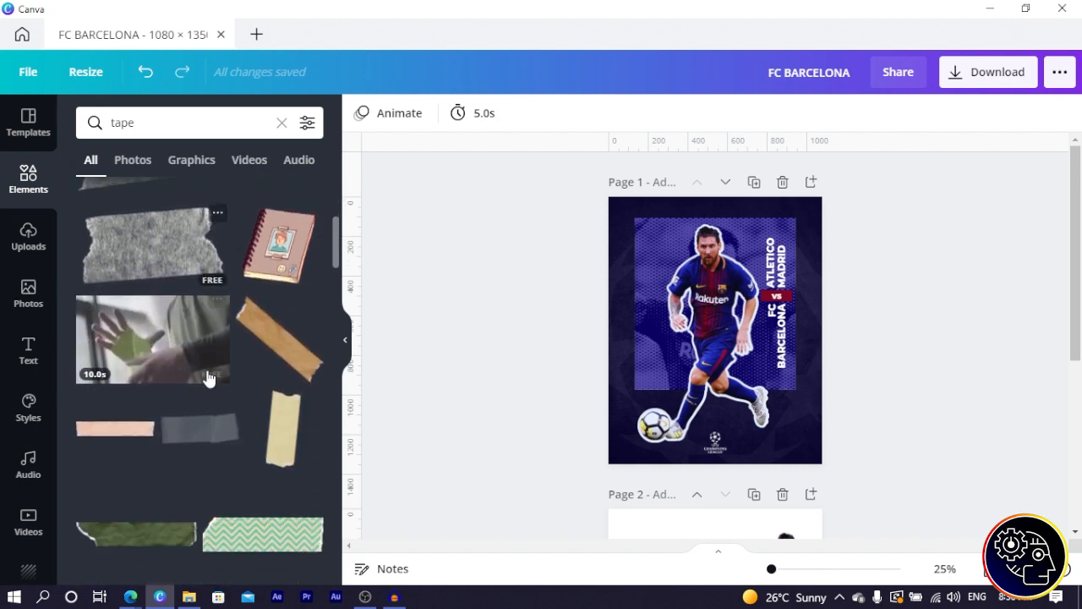
click(209, 441)
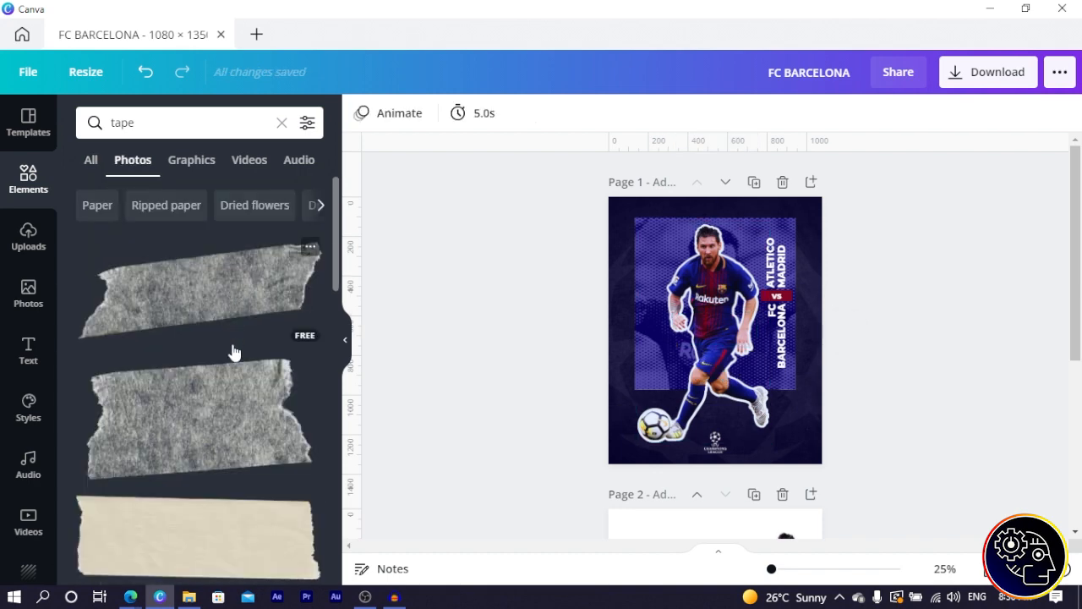
Step: Add the first torn, speckled grey tape photo, shrink it and place it at the poster's upper-right corner
click(160, 310)
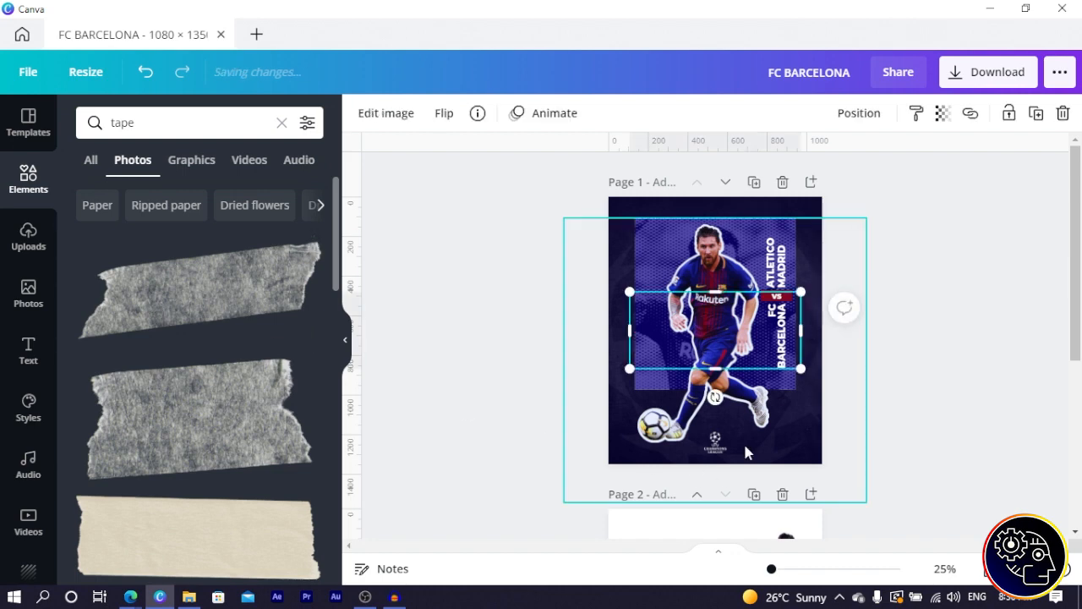
drag(630, 370, 715, 330)
drag(773, 359, 790, 272)
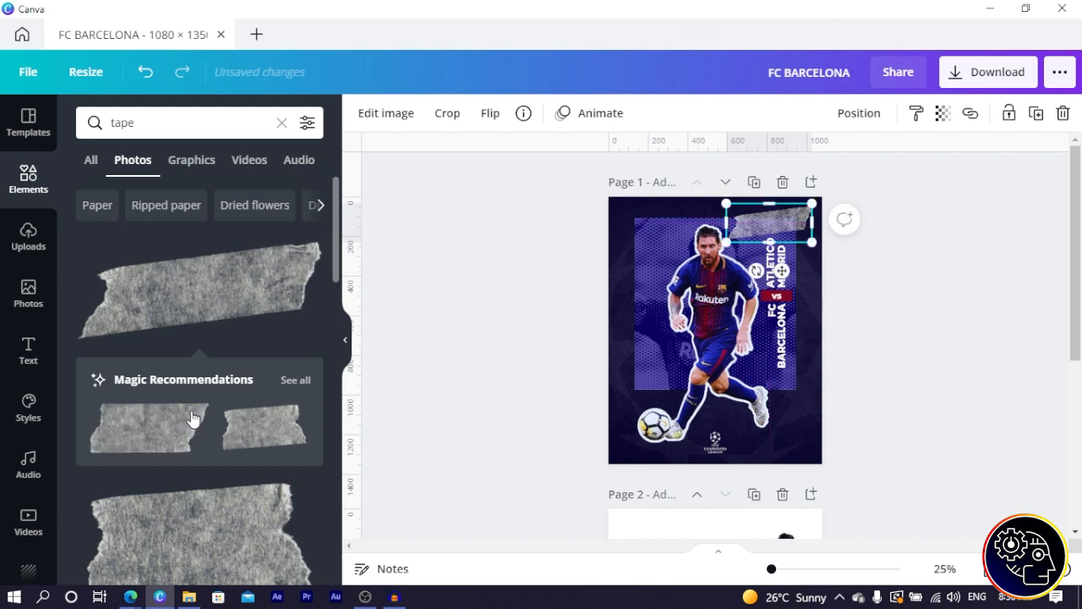
Step: Add the creased grey duct tape photo to the poster and delete the speckled tape piece
scroll(194, 414, down, 5)
scroll(191, 418, down, 3)
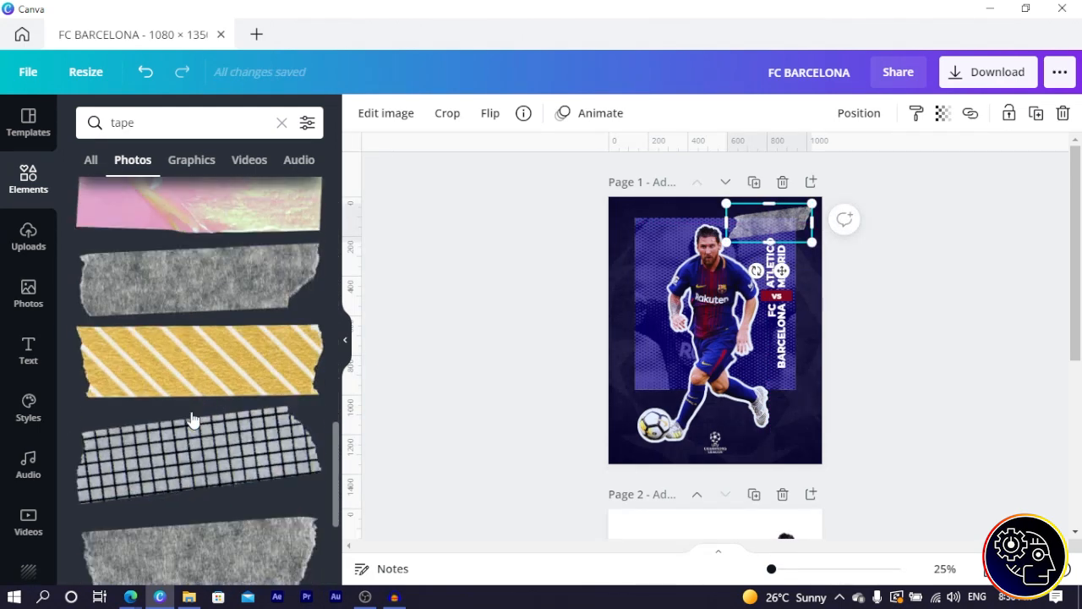
scroll(191, 417, up, 3)
click(298, 427)
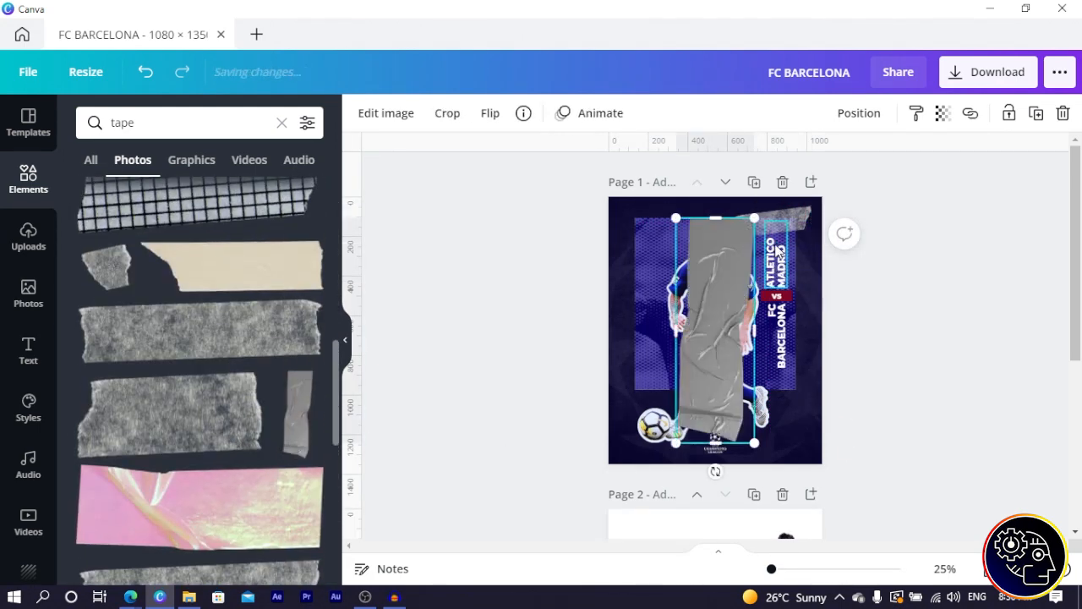
click(803, 220)
key(Delete)
Step: Rotate the duct tape to nearly horizontal, shrink it and place it above the ATLETICO MADRID text
click(724, 386)
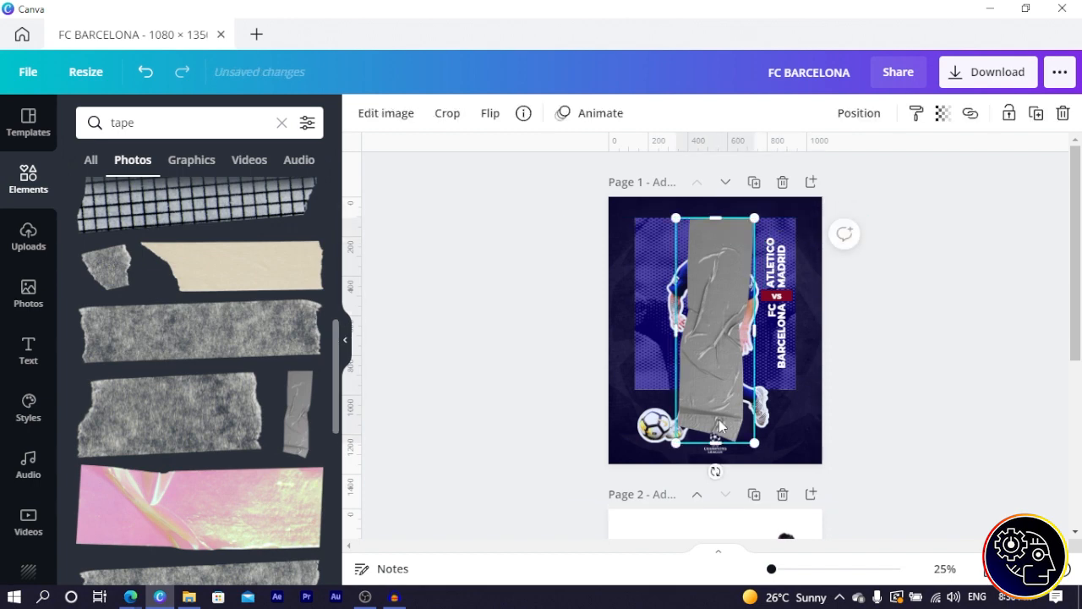
drag(713, 471, 784, 361)
drag(797, 294, 786, 218)
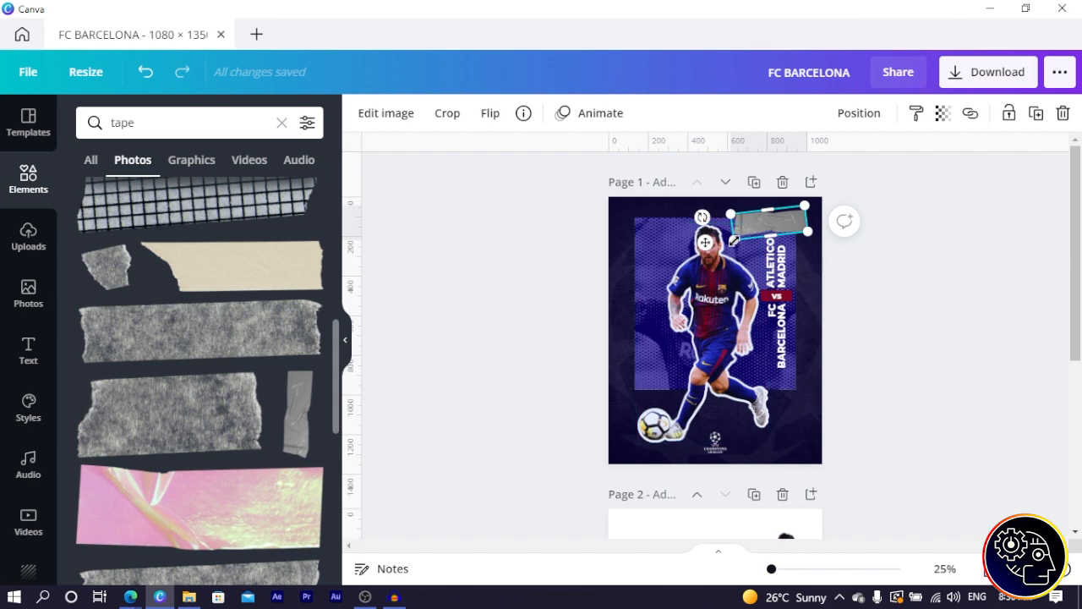
drag(734, 241, 728, 237)
click(903, 318)
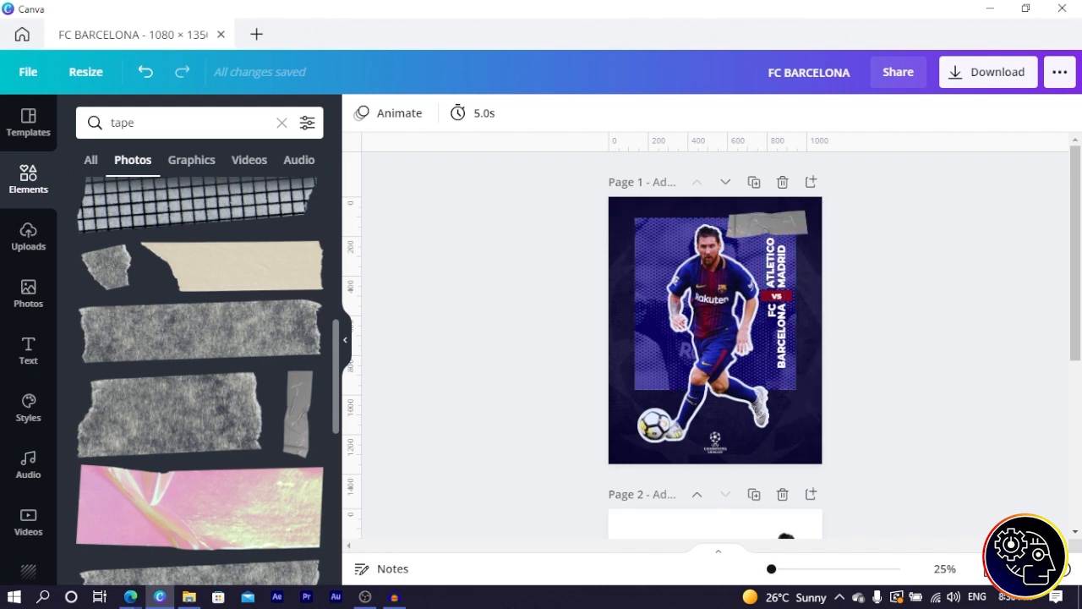
Step: Switch to the web browser and search Bing Images for "fc barcelona logo png"
drag(1081, 4, 660, 2)
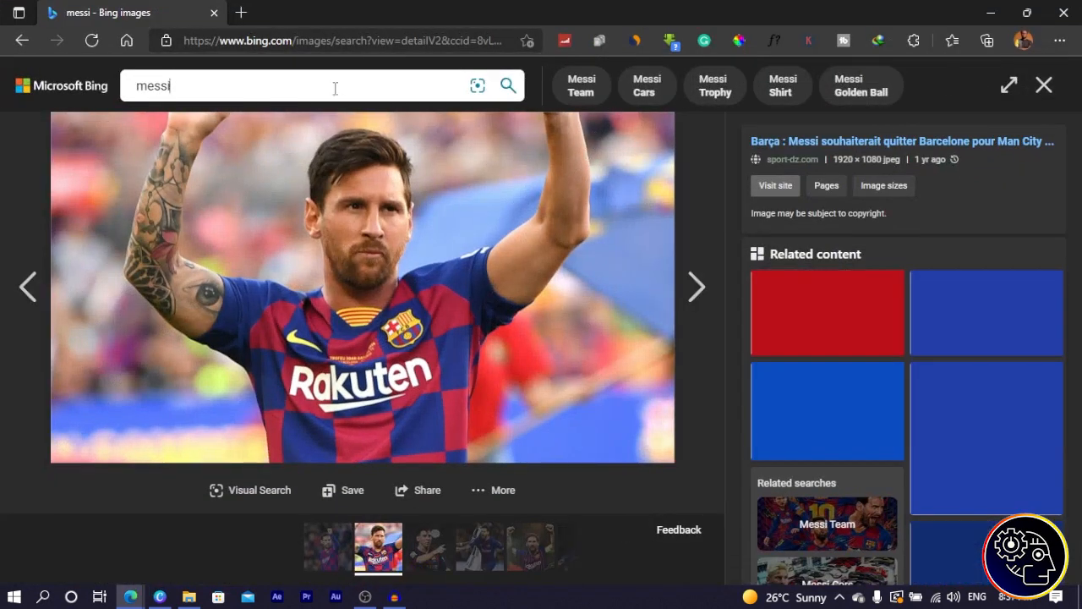
click(335, 88)
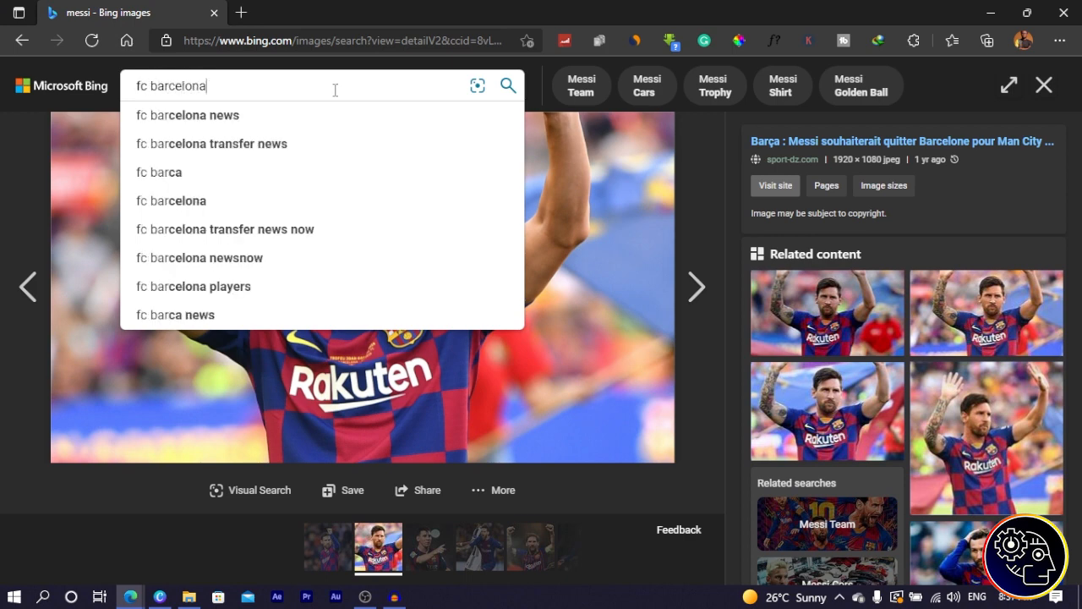
key(Return)
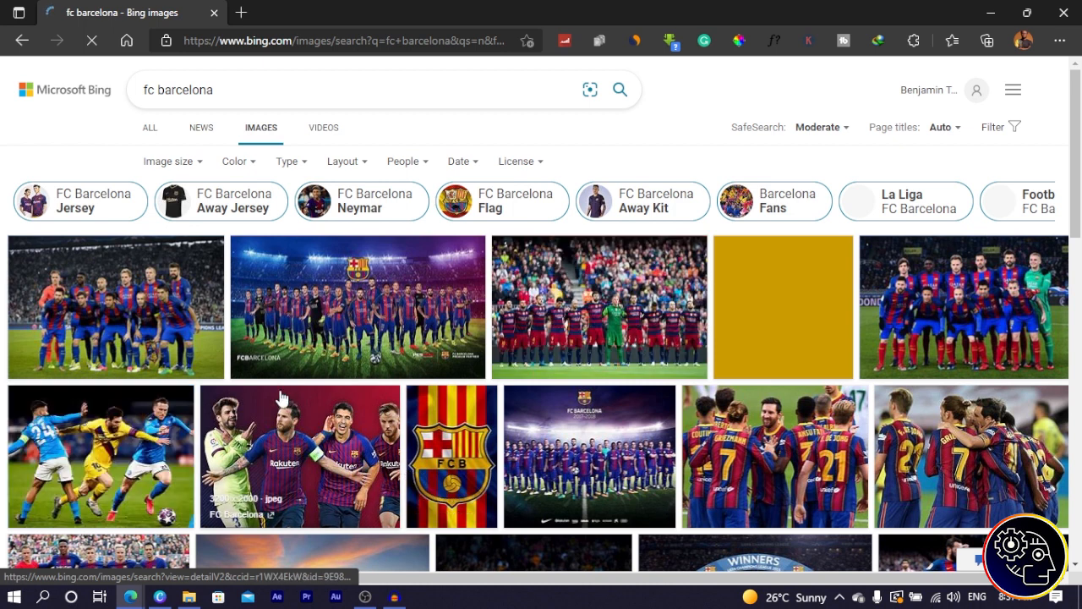
click(256, 82)
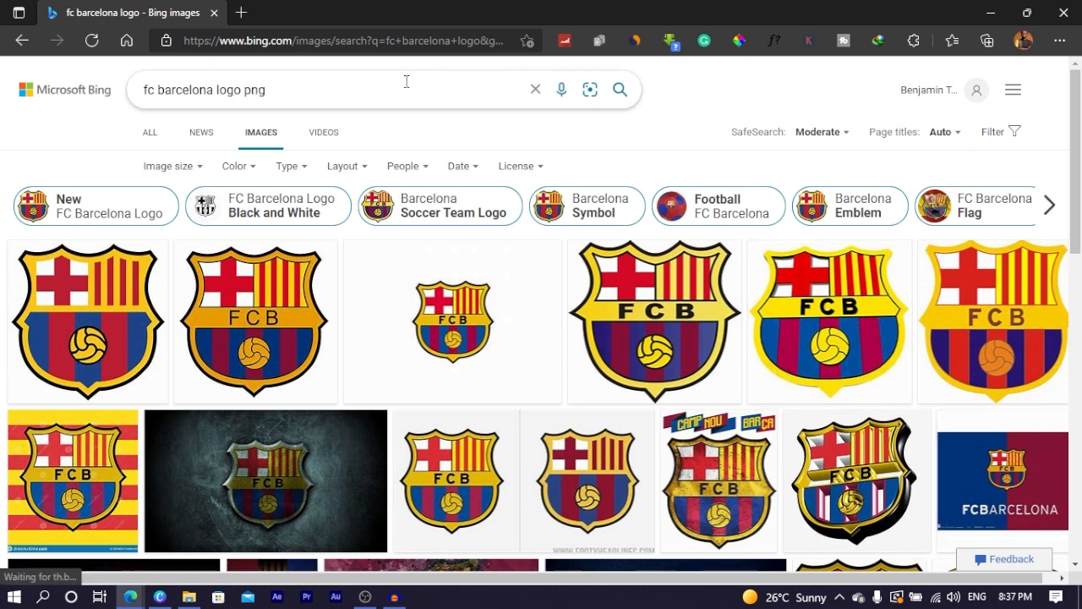
key(Return)
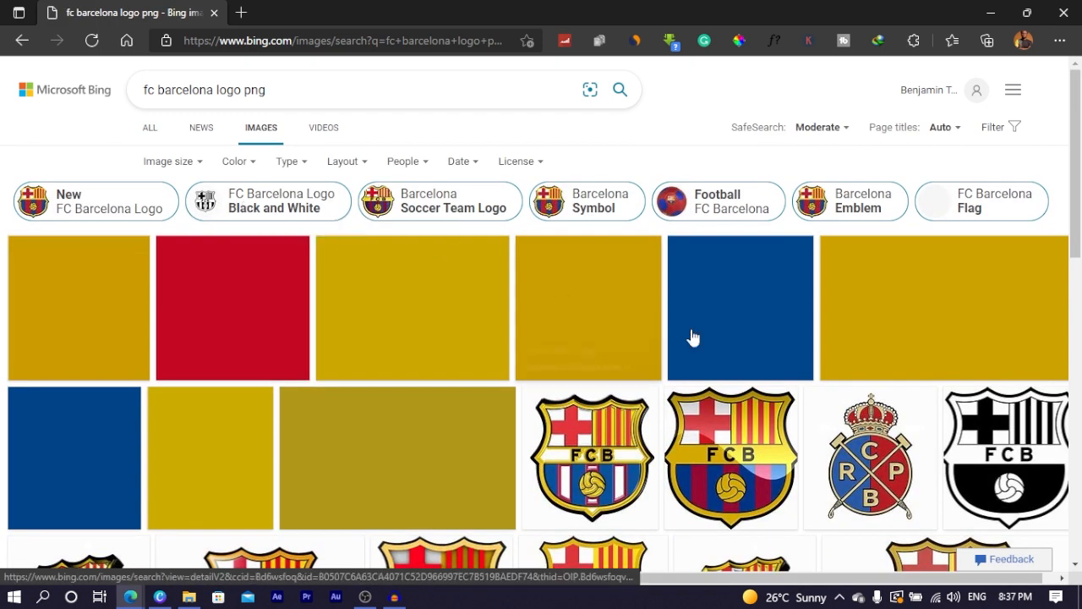
Step: Open the black-and-white FCB crest from the image results and copy the image
click(995, 458)
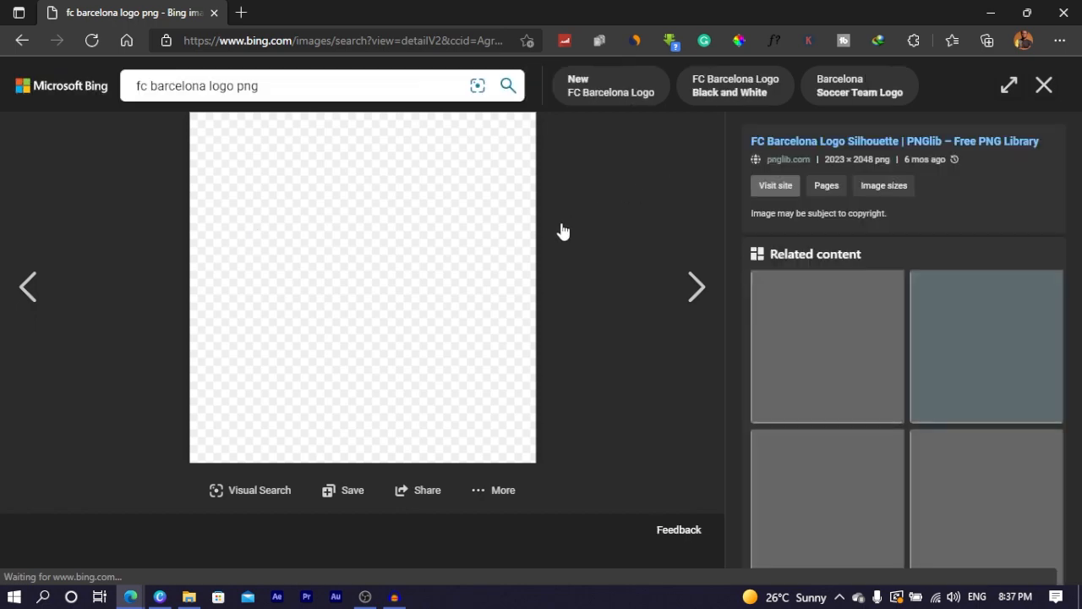
drag(743, 16, 926, 90)
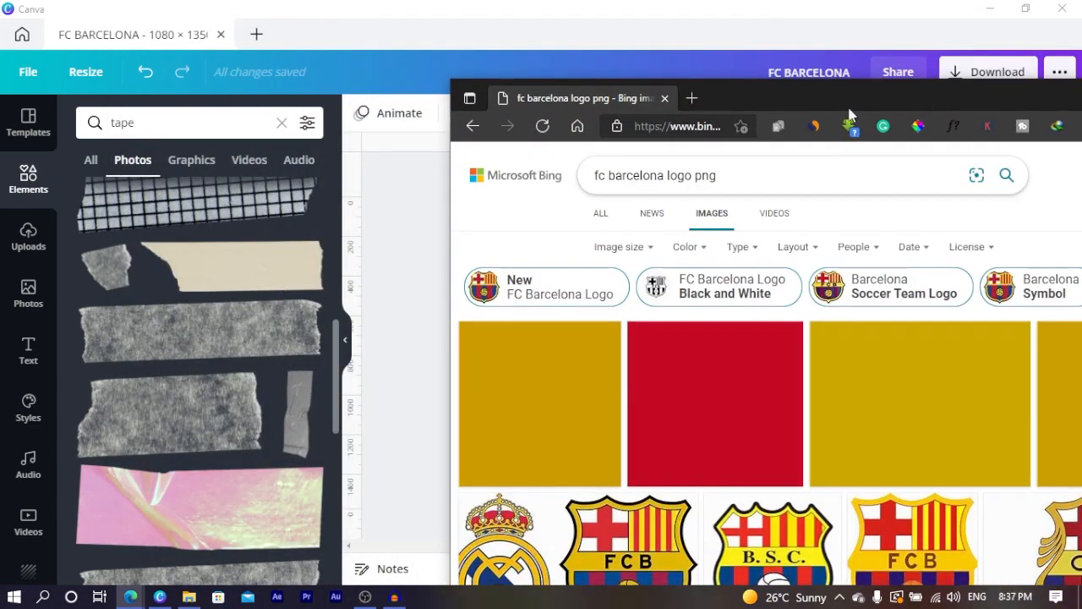
drag(856, 95, 626, 28)
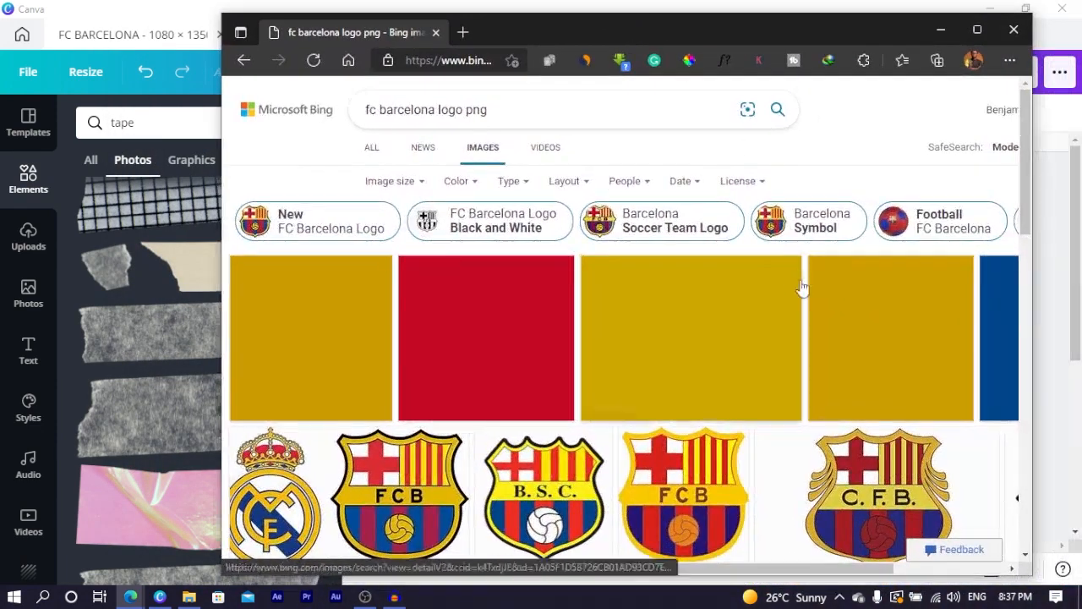
scroll(681, 333, down, 3)
click(645, 440)
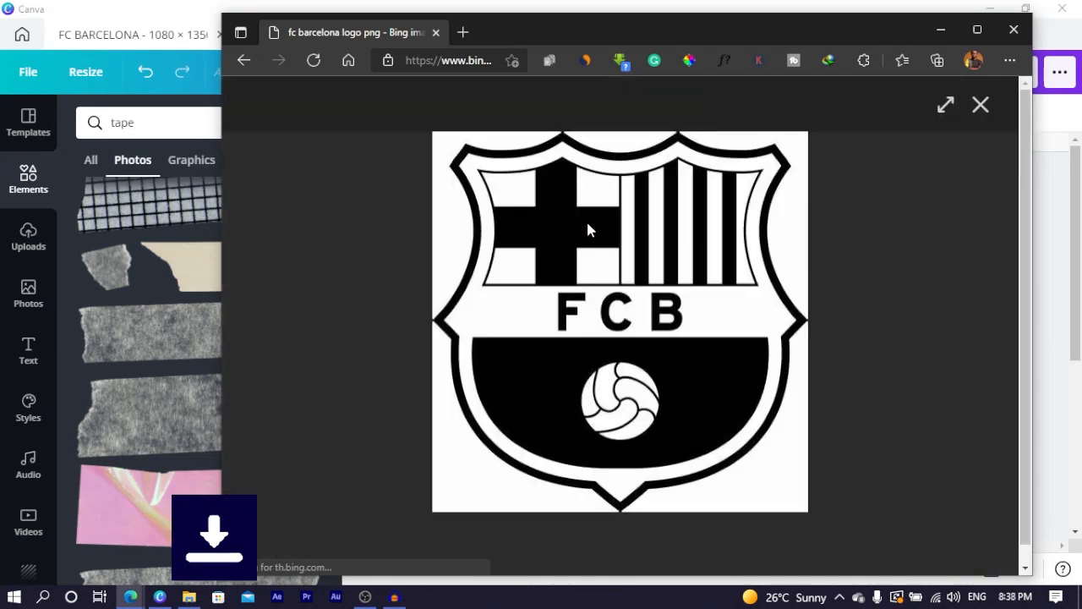
right_click(658, 210)
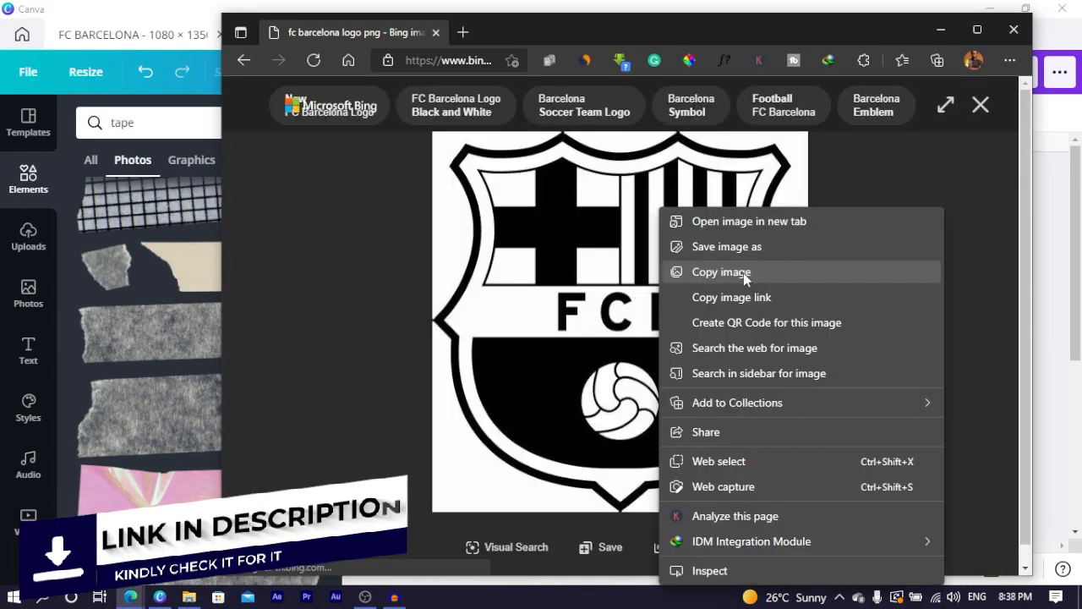
right_click(677, 393)
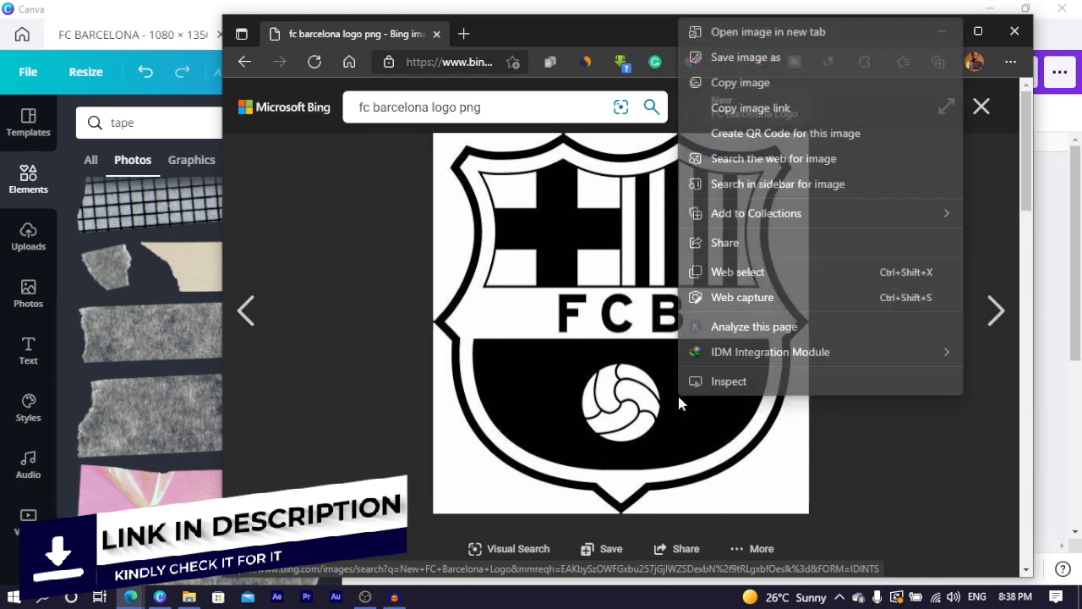
click(741, 82)
Step: Switch back to Canva and paste the copied FCB crest onto the poster on page 1
click(602, 11)
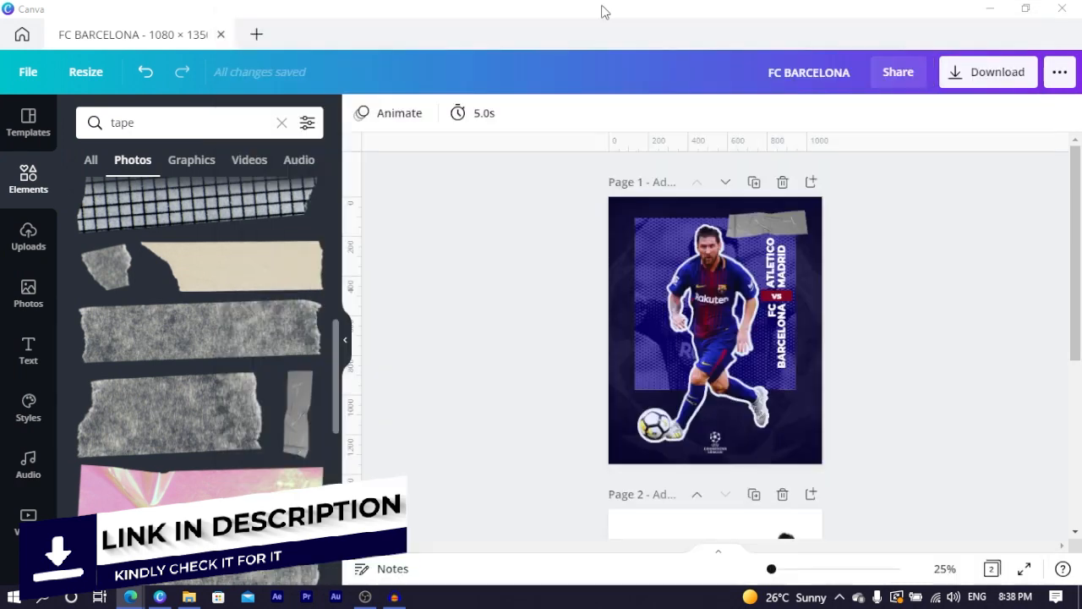
key(ctrl+v)
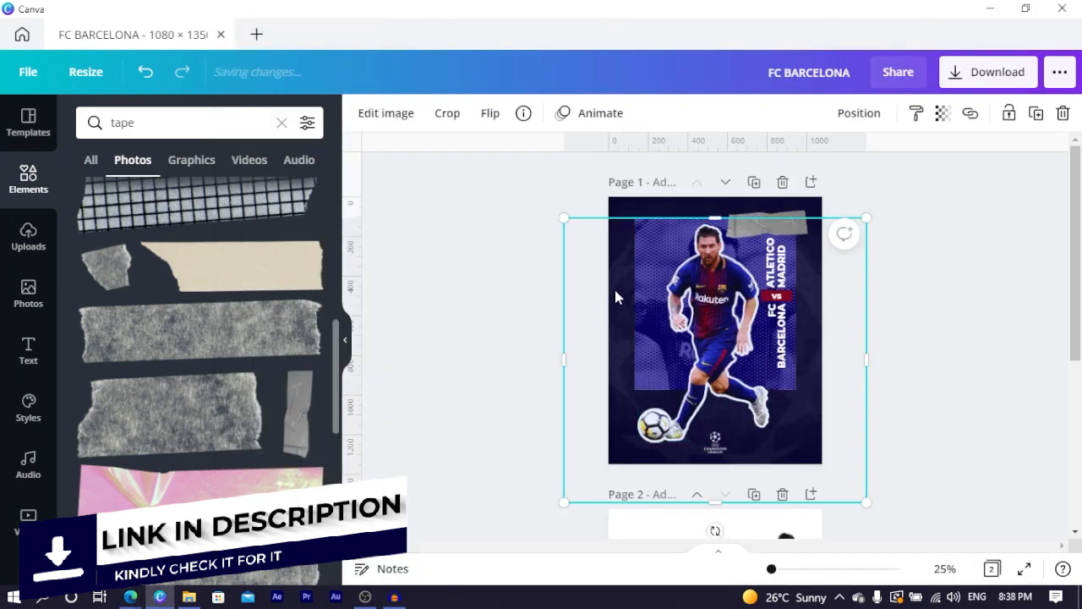
click(490, 328)
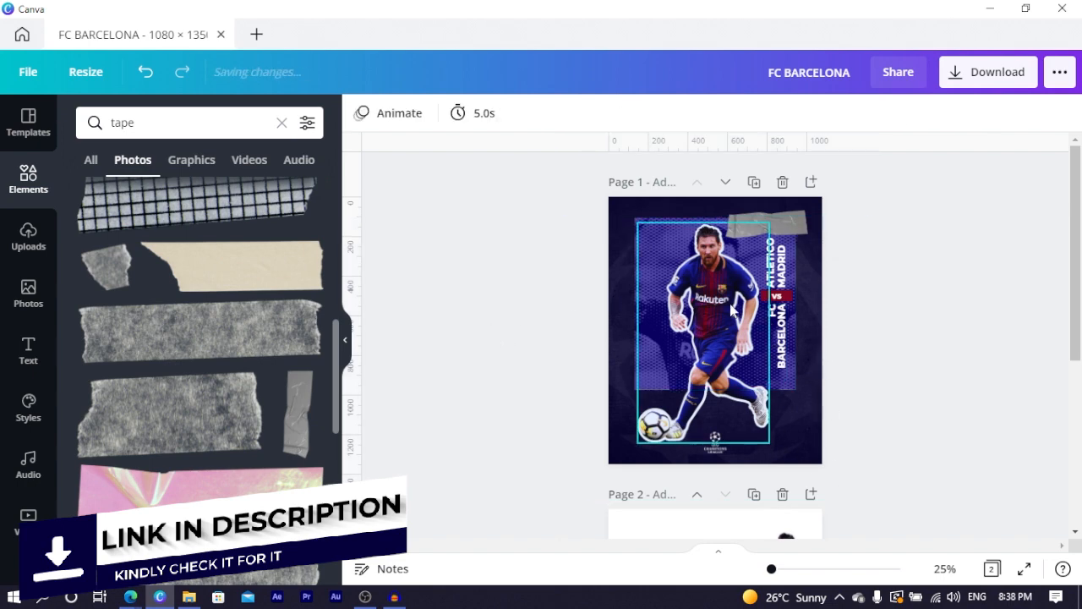
click(818, 457)
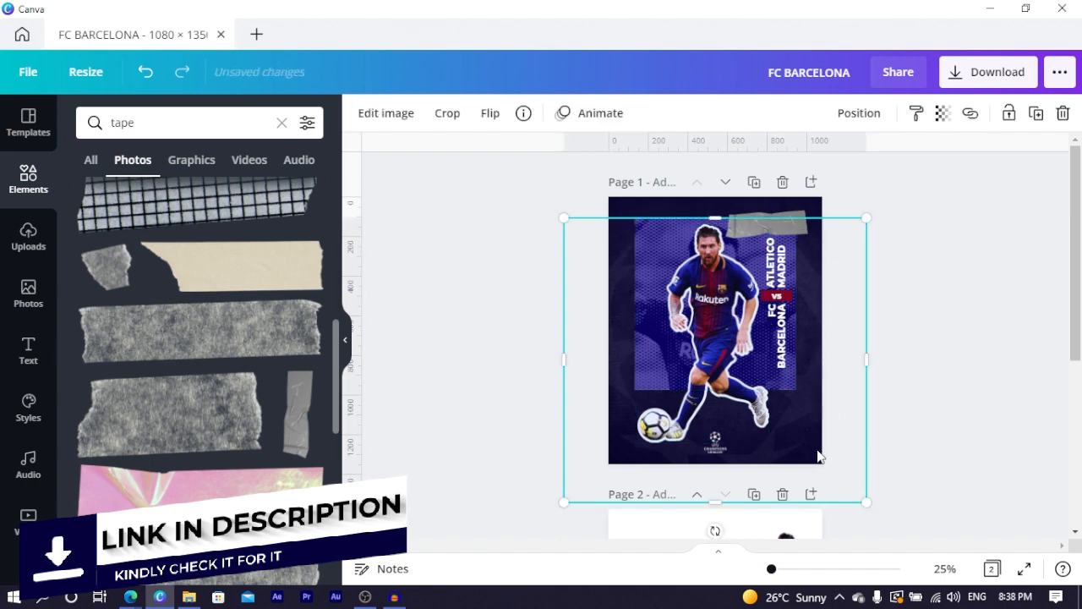
key(ctrl+v)
click(1008, 116)
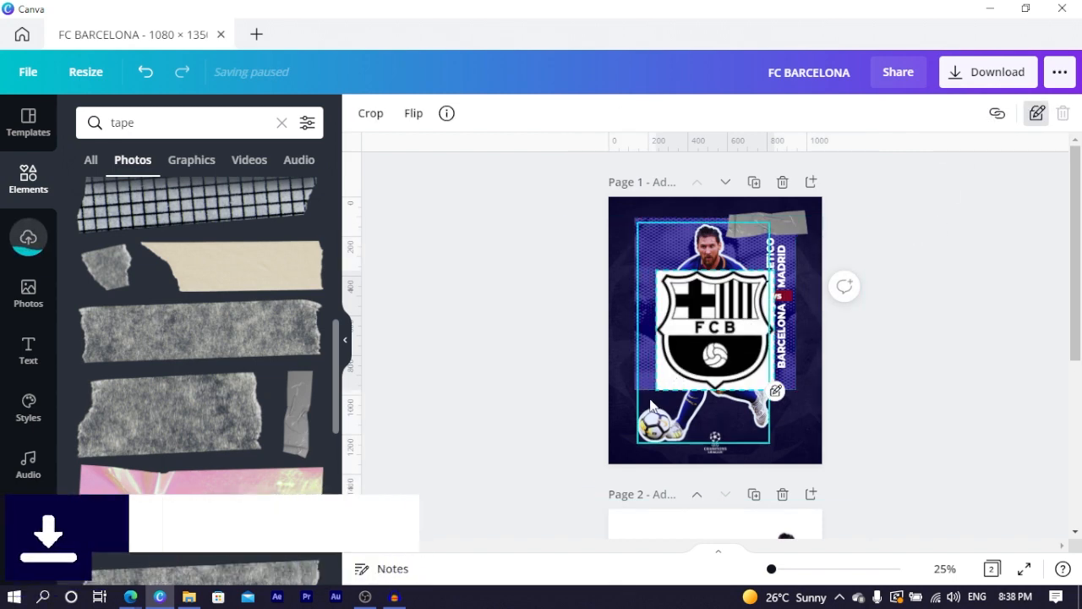
Step: Unlock the pasted FCB crest, shrink it and place it on the duct tape above the team names
click(737, 363)
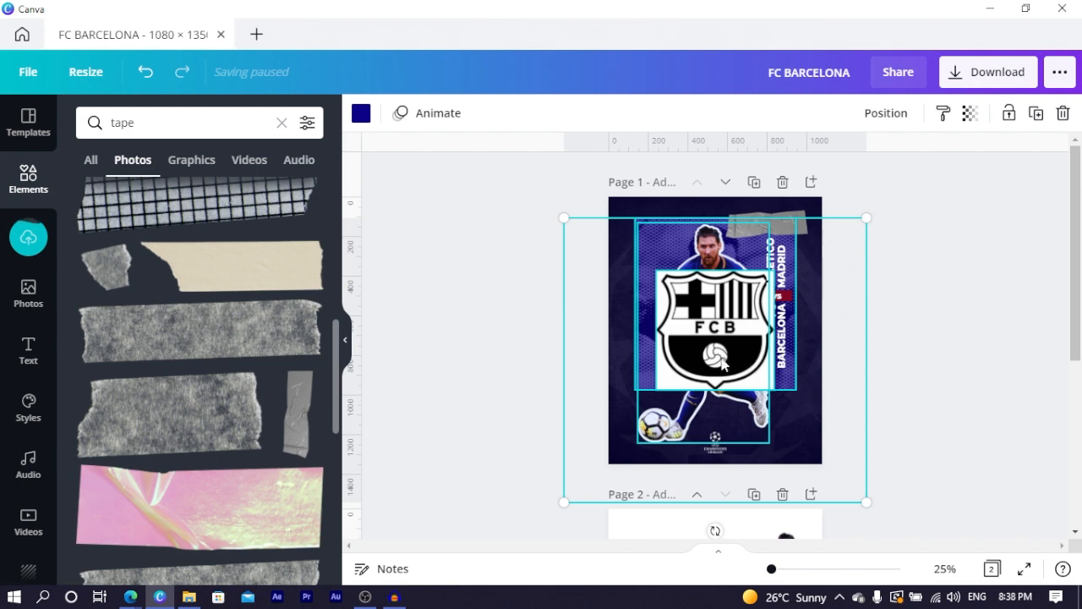
click(561, 316)
click(717, 336)
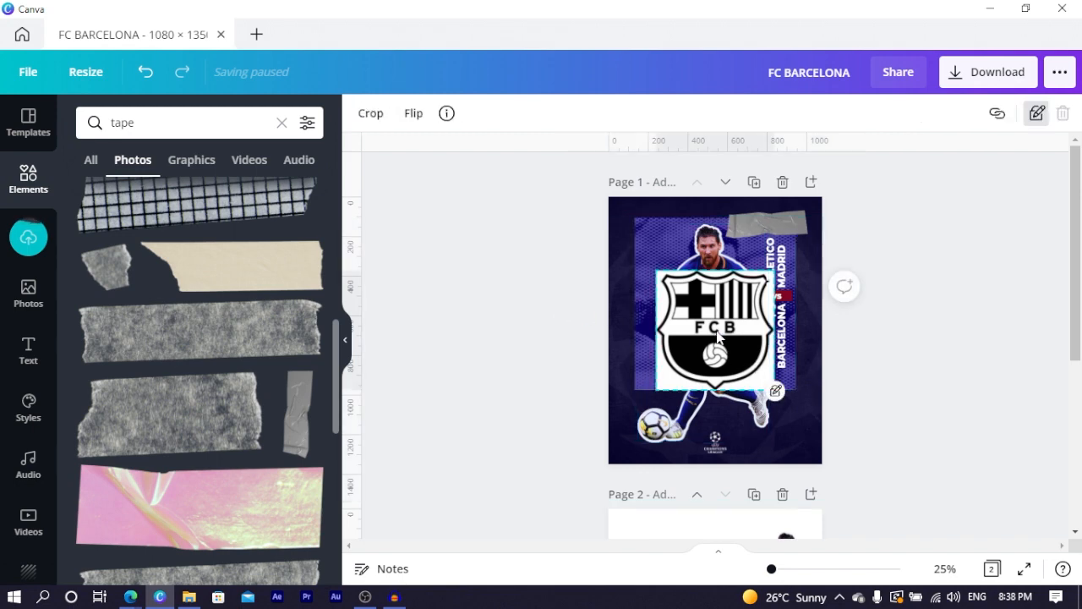
click(1038, 113)
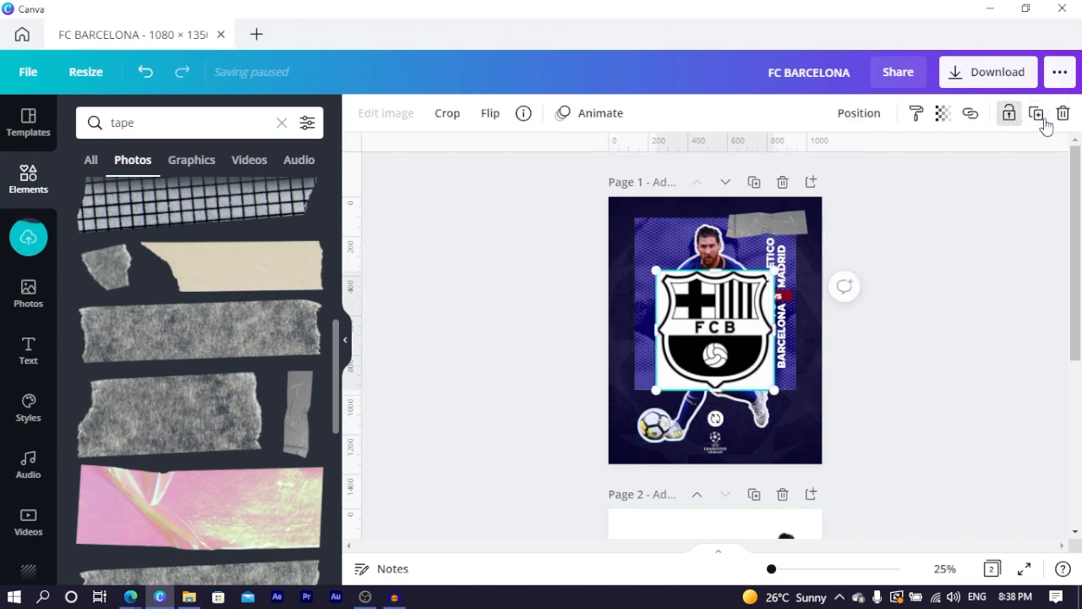
drag(656, 390, 760, 302)
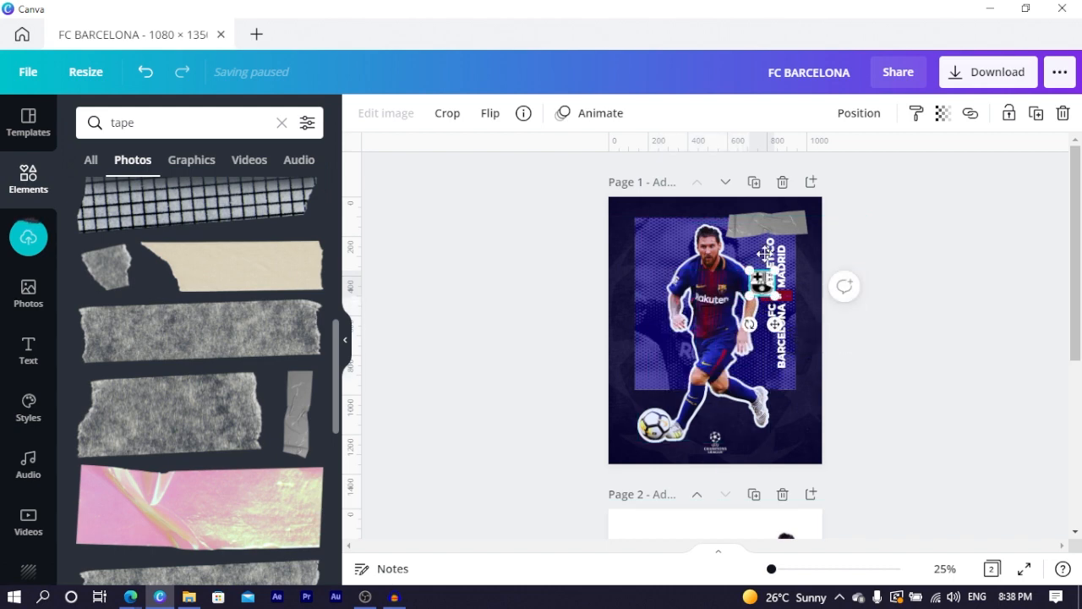
drag(764, 254, 787, 196)
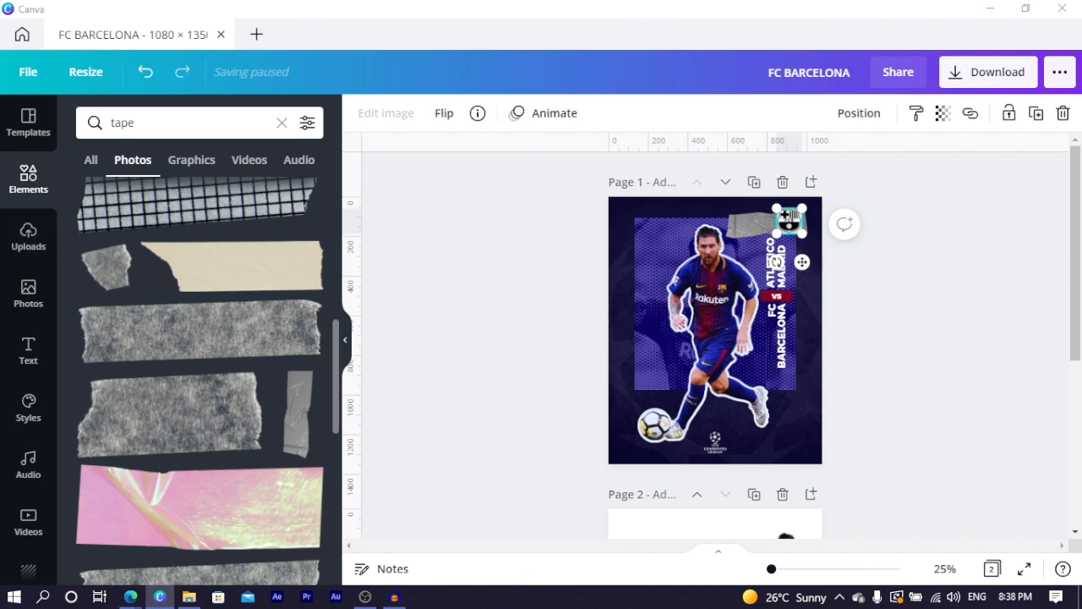
Step: Open a new web browser window, search Bing for "atletico madrid logo" and browse the image results
key(ctrl+n)
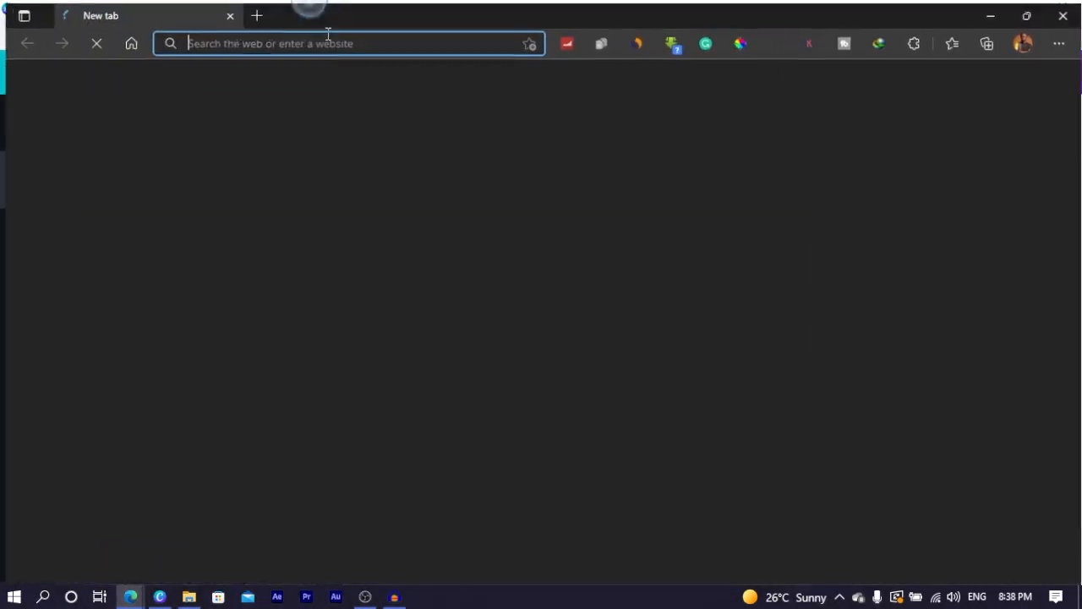
text(alt)
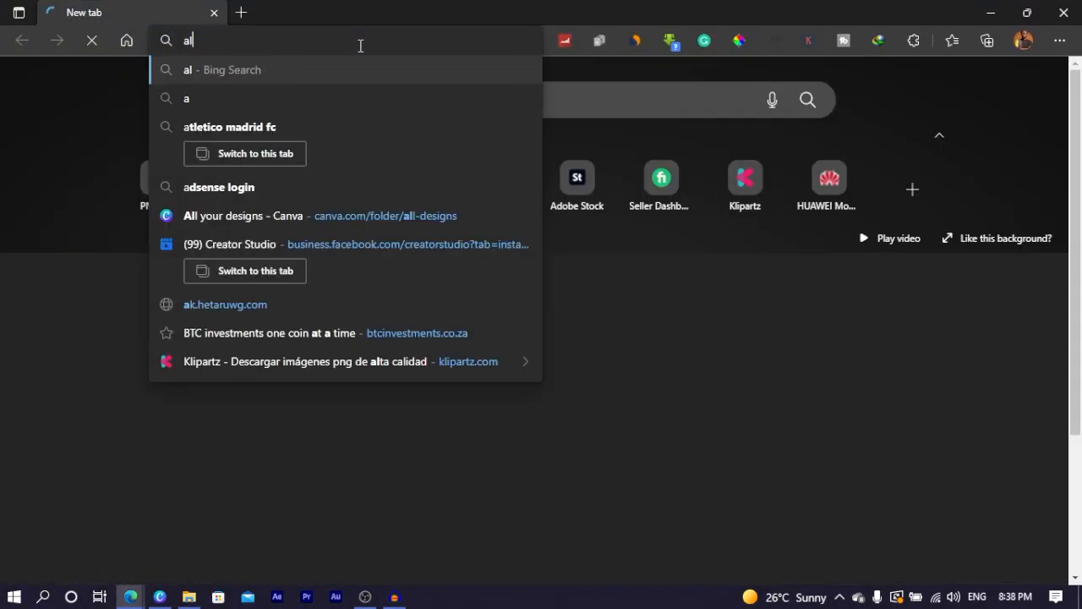
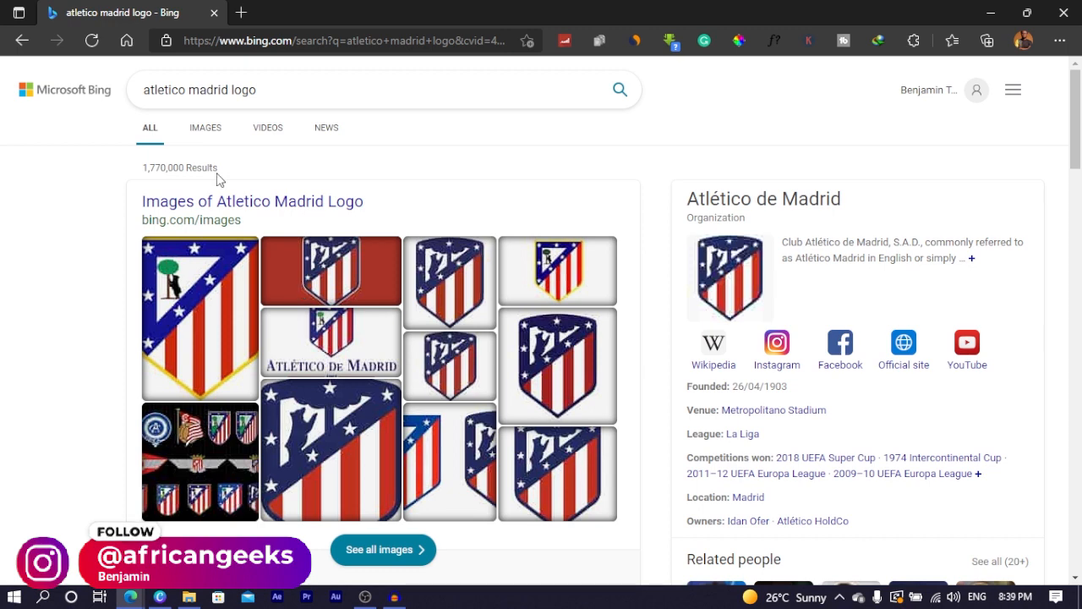
click(208, 130)
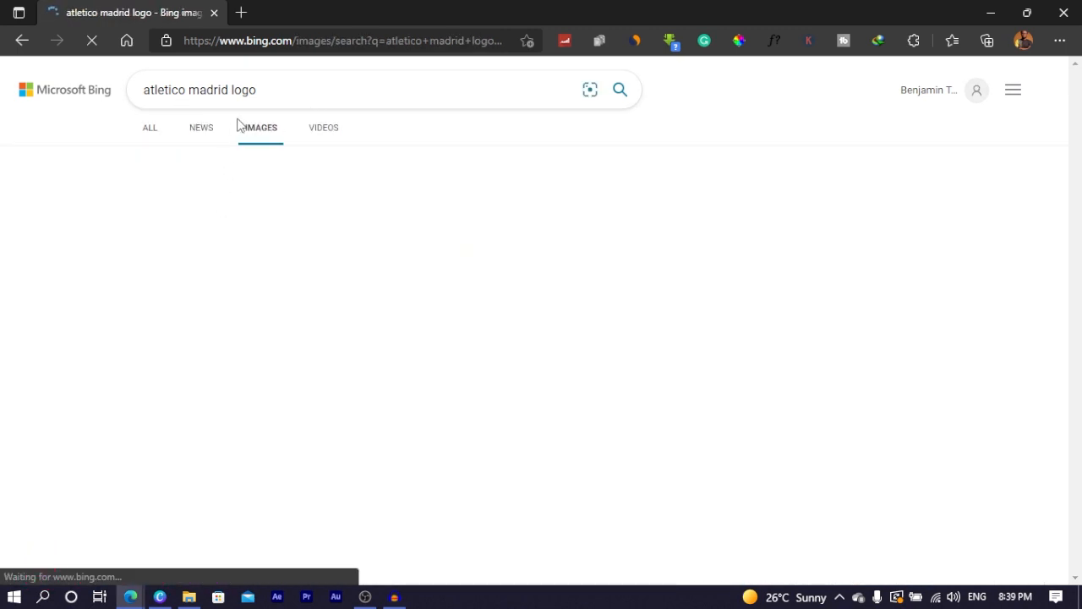
scroll(275, 273, down, 2)
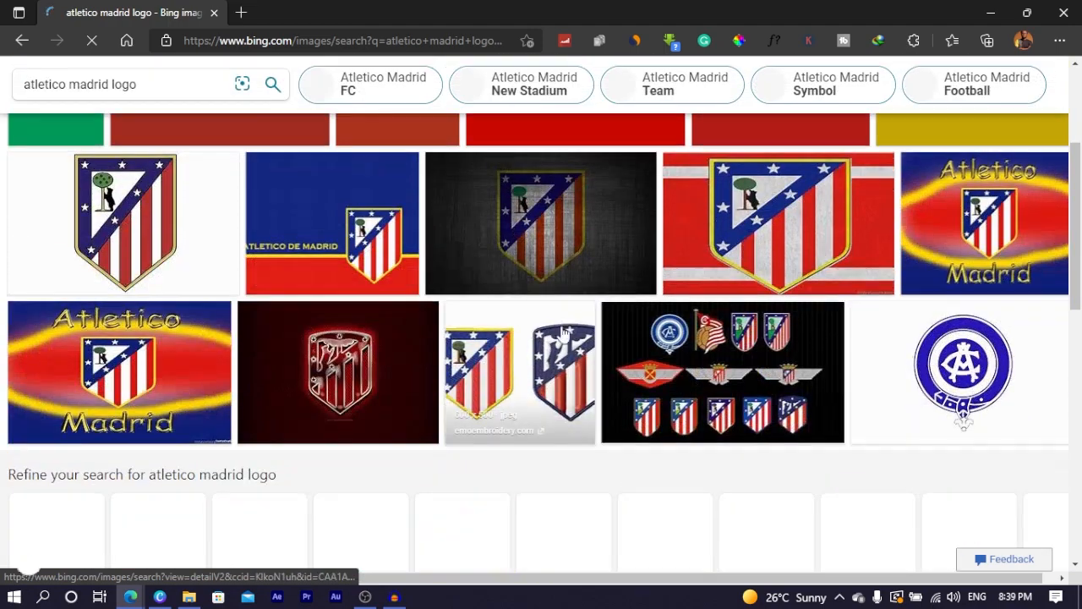
scroll(354, 373, up, 2)
scroll(353, 373, down, 8)
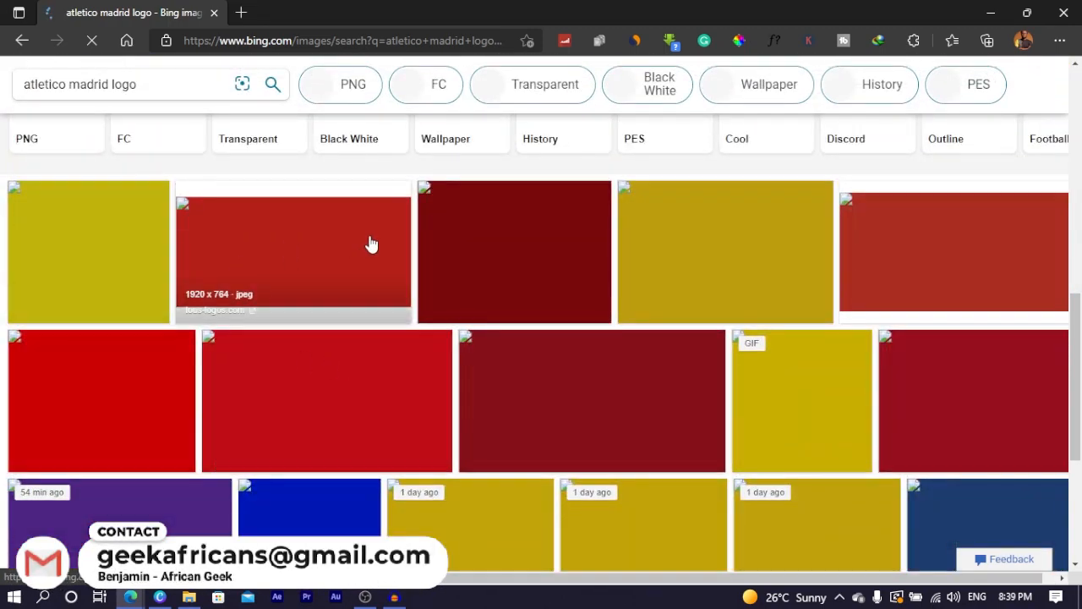
scroll(332, 293, up, 7)
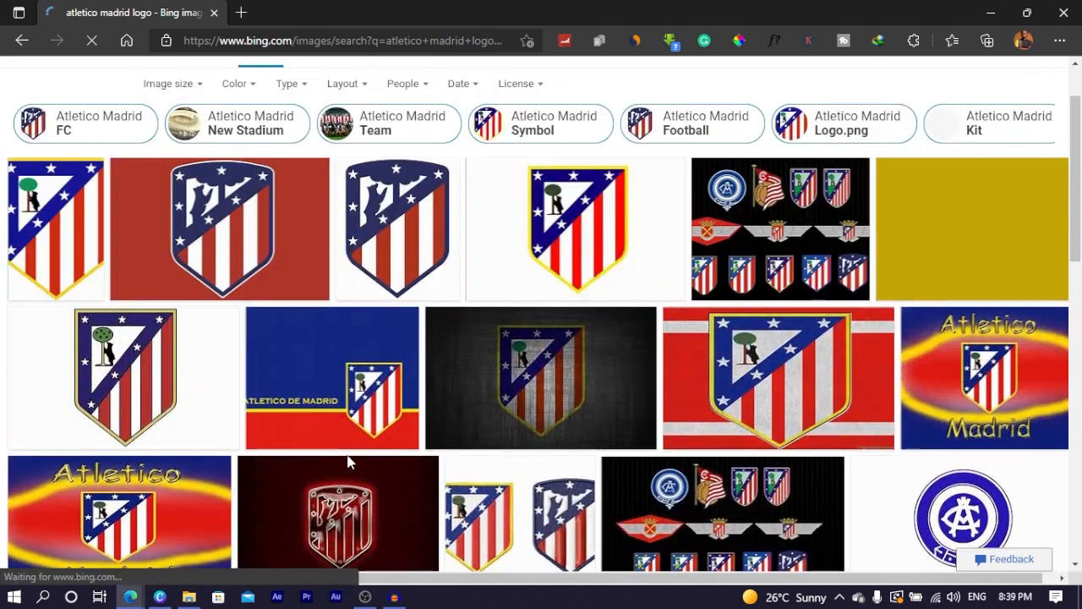
scroll(347, 459, up, 2)
Step: Refine the image search to "atletico madrid logo black and white"
click(267, 88)
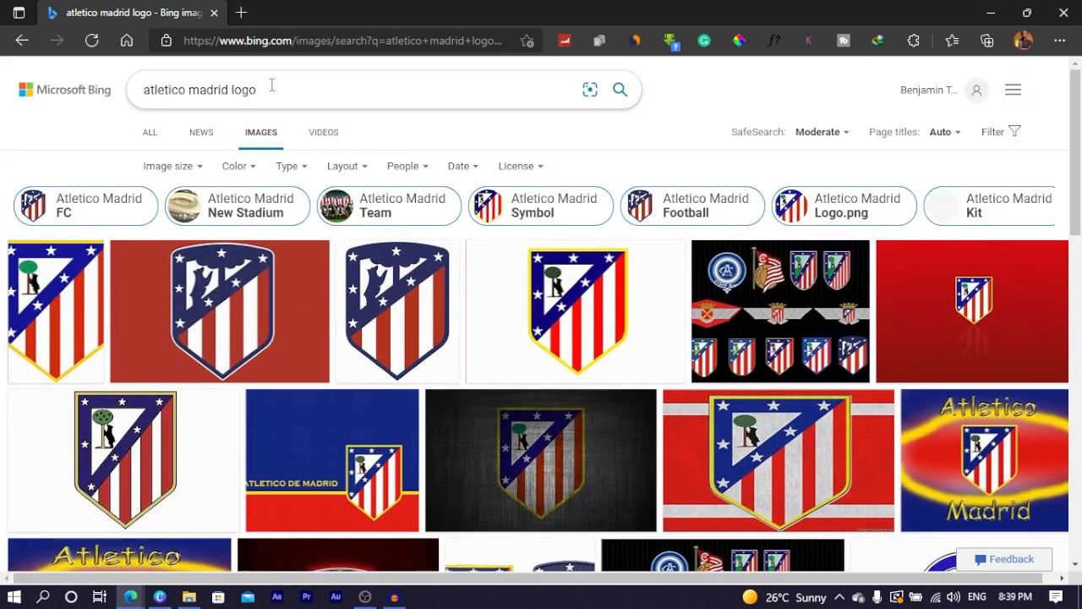
text(black and w)
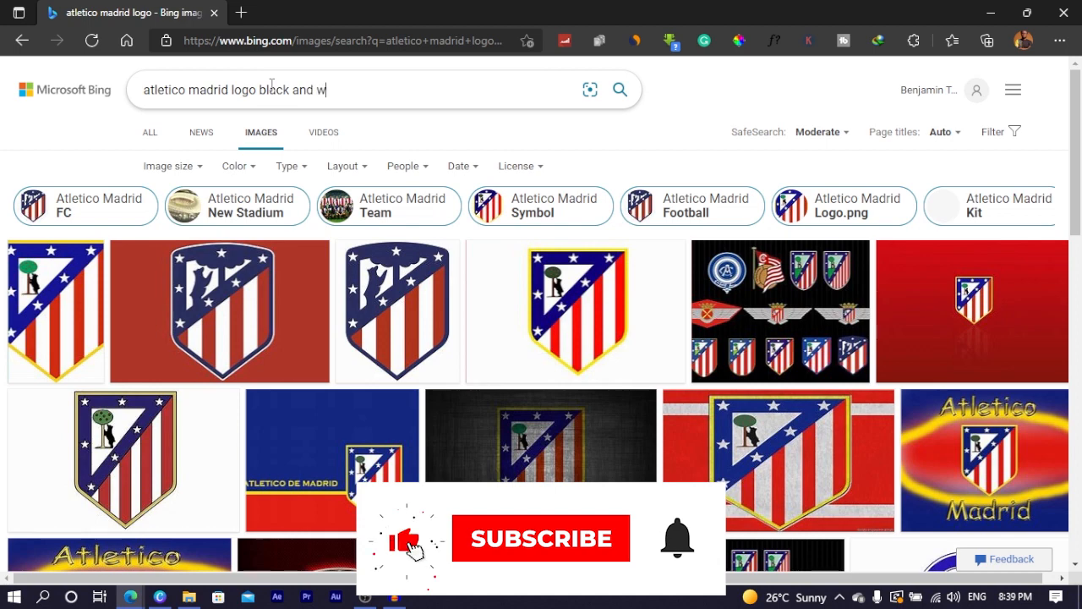
text(hite)
key(Return)
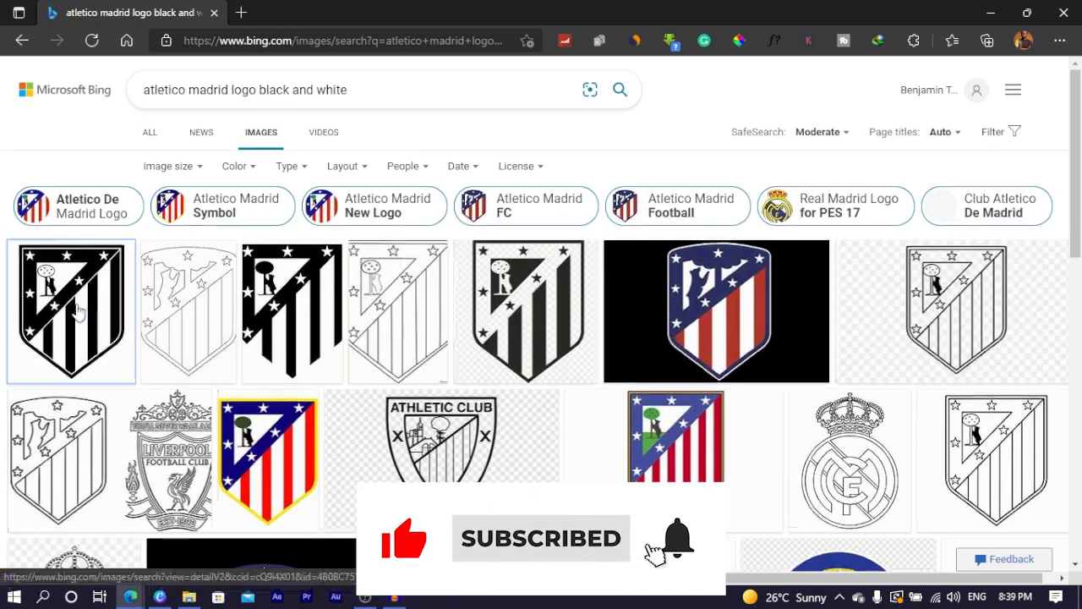
Step: Open the solid black-and-white Atletico Madrid crest from the image results and copy the image
click(456, 311)
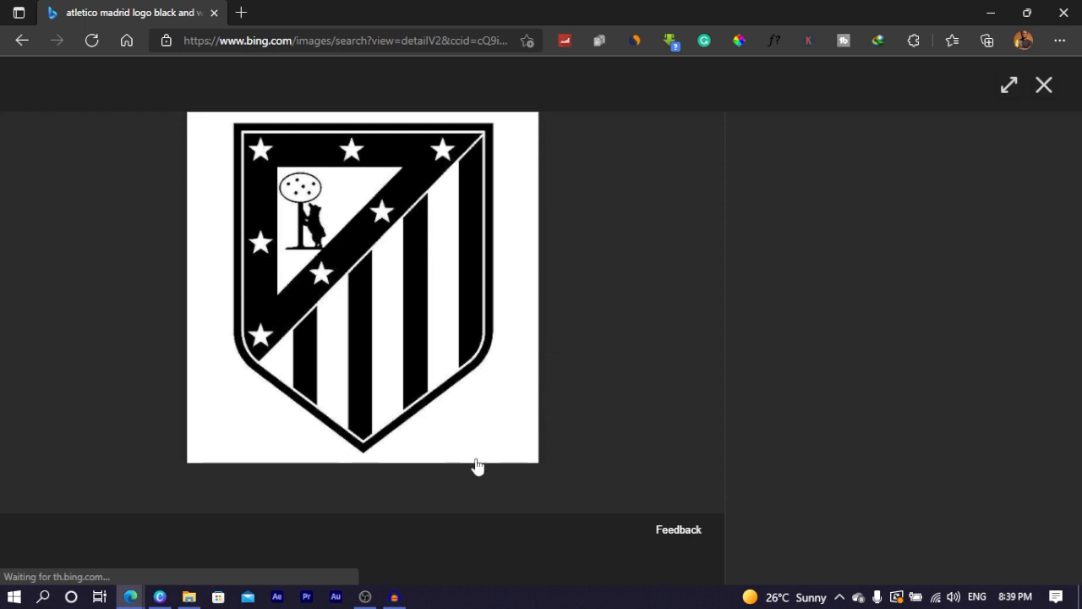
right_click(379, 301)
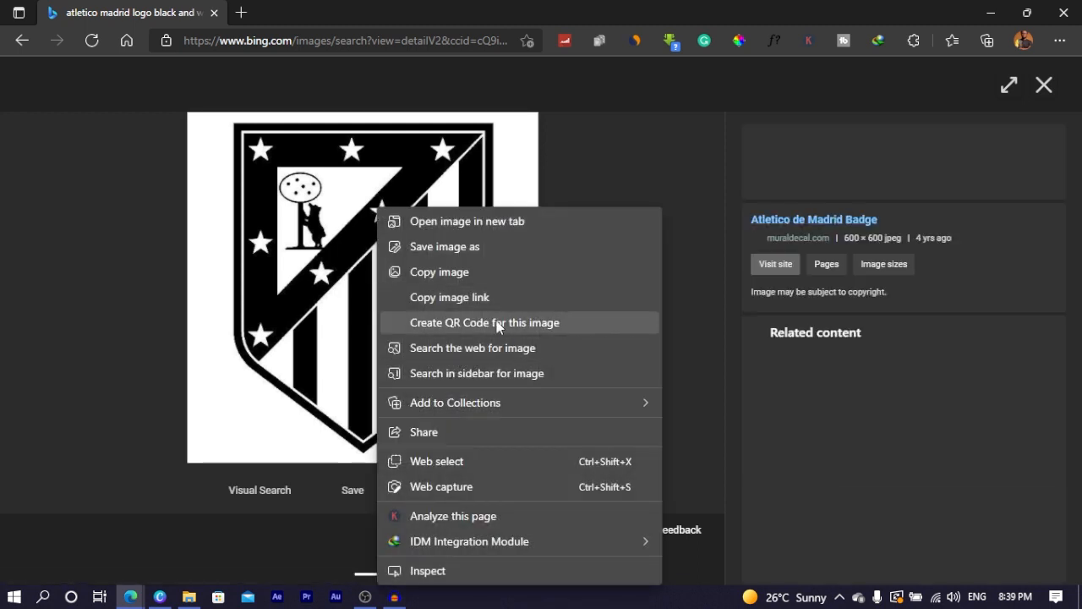
click(448, 274)
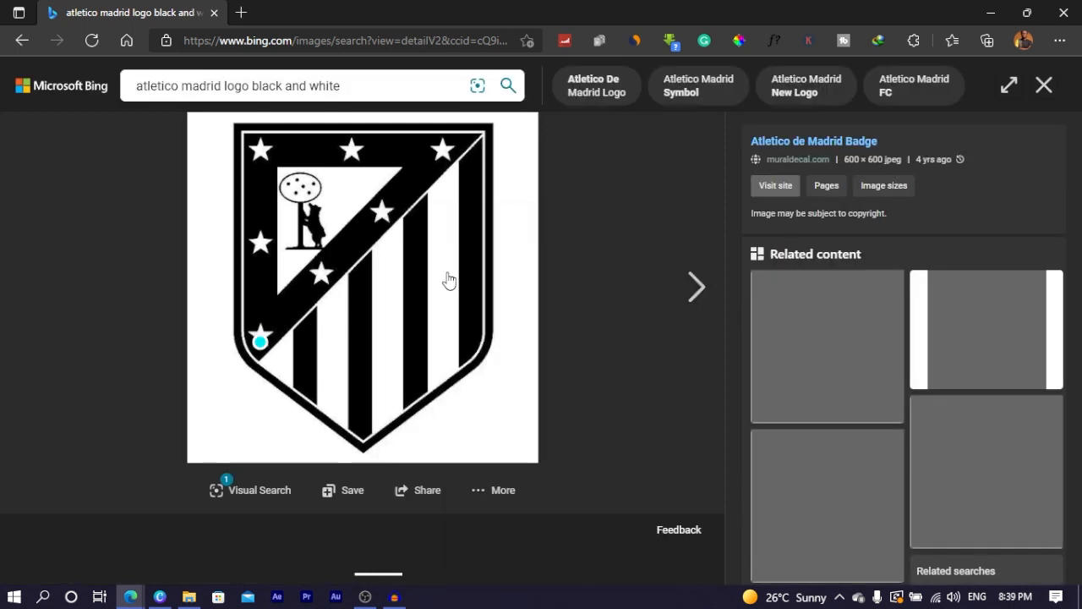
Step: Switch back to Canva, paste the Atletico Madrid crest onto page 1 and place it small on the duct tape beside the FCB crest
click(994, 14)
key(ctrl+v)
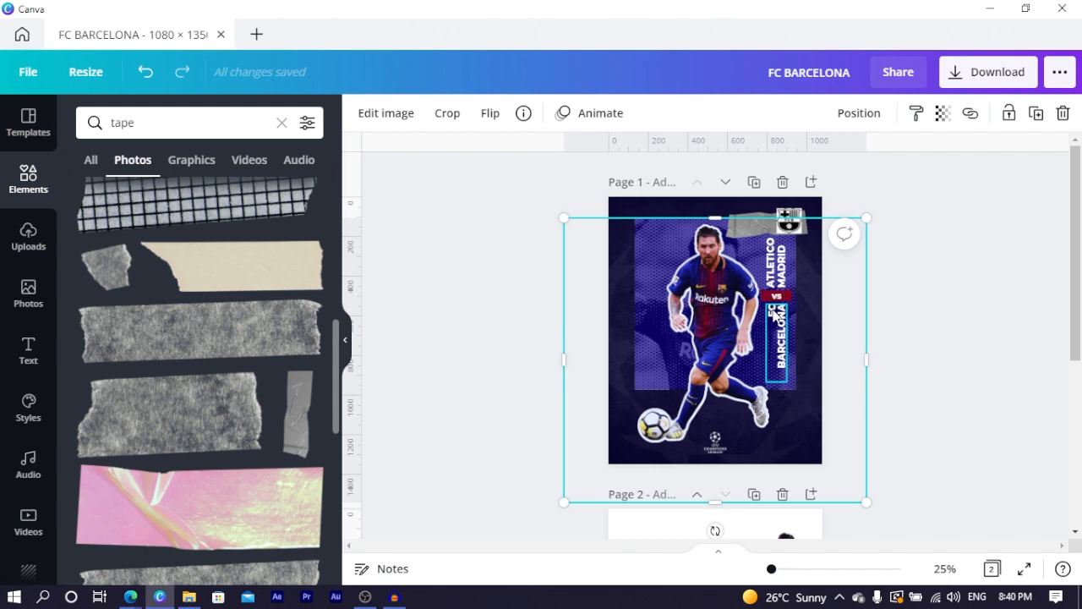
click(627, 209)
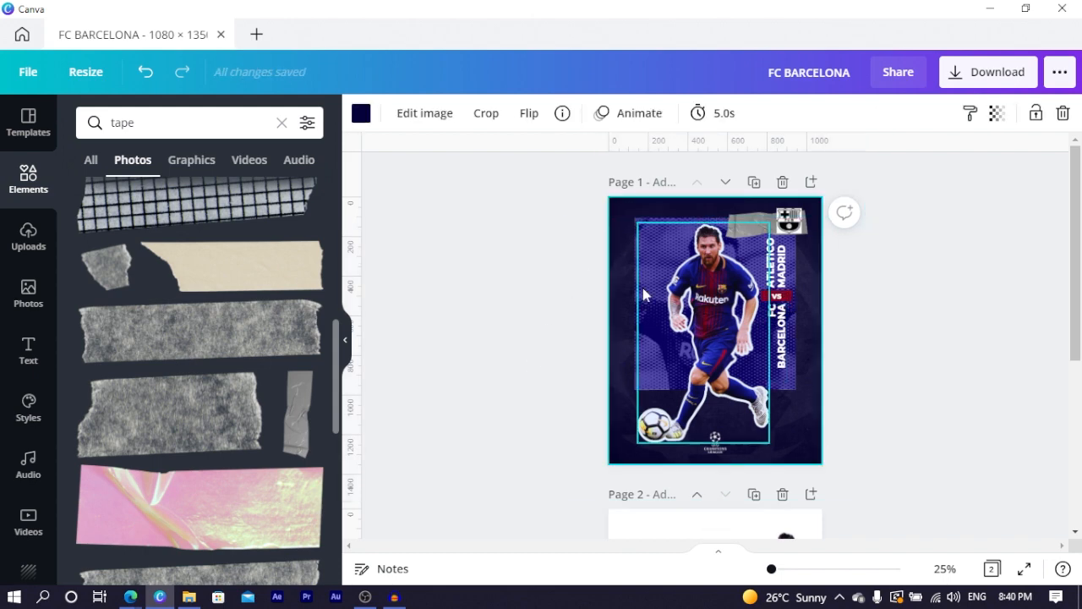
key(ctrl+v)
drag(652, 402, 761, 250)
scroll(918, 283, up, 3)
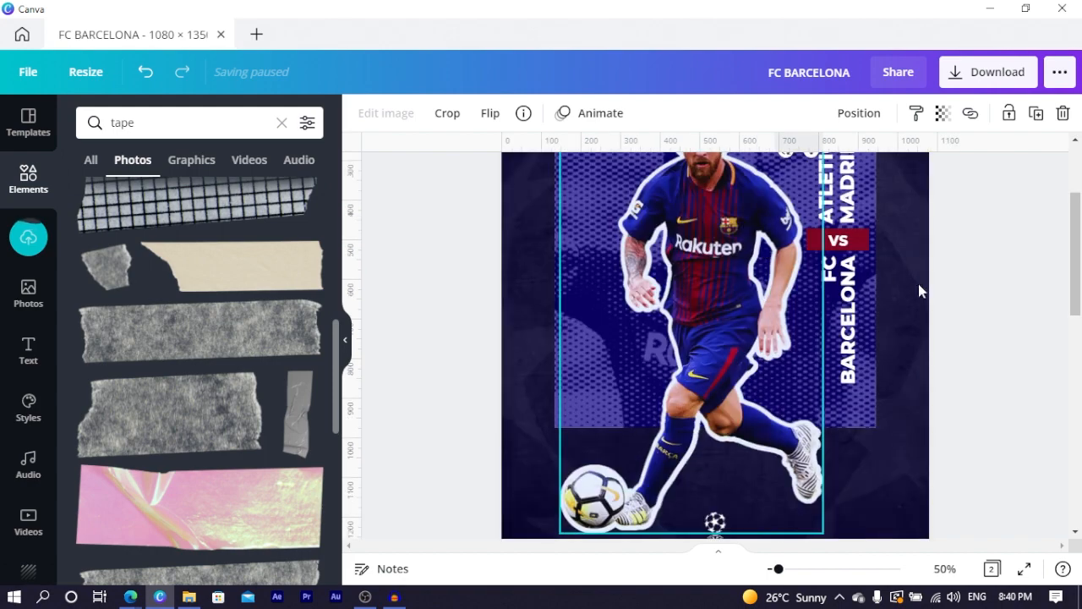
scroll(954, 317, up, 5)
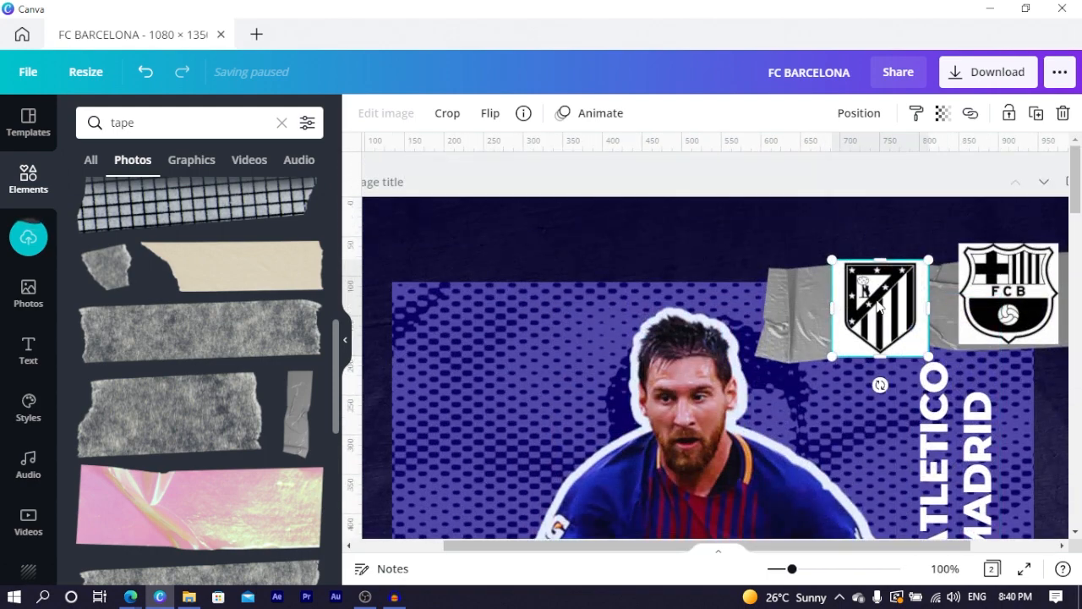
Step: Remove the white background from the FCB crest with Background Remover
click(995, 311)
click(1029, 291)
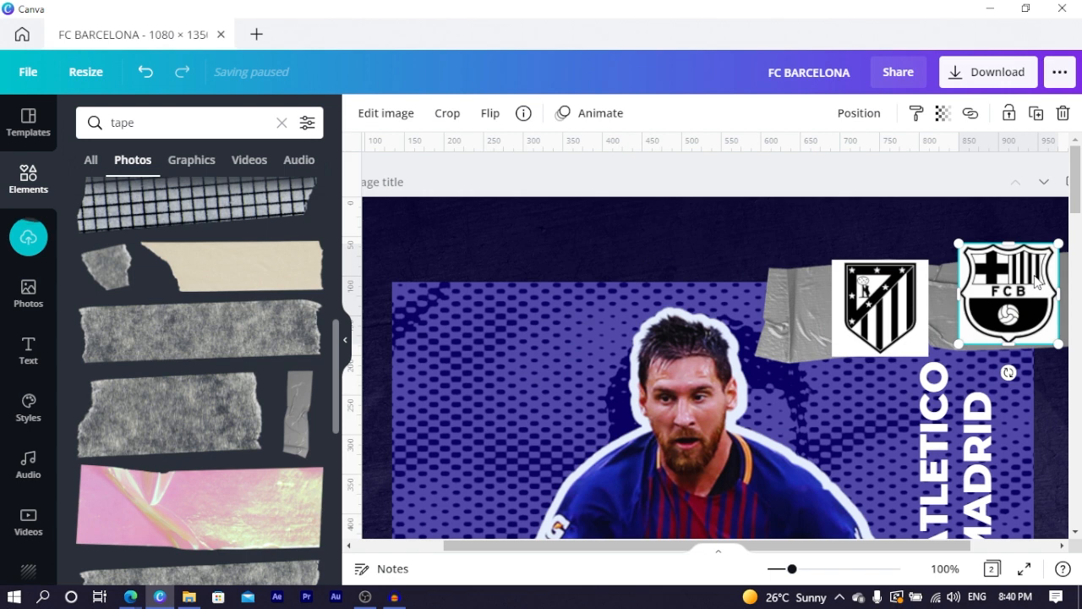
click(370, 112)
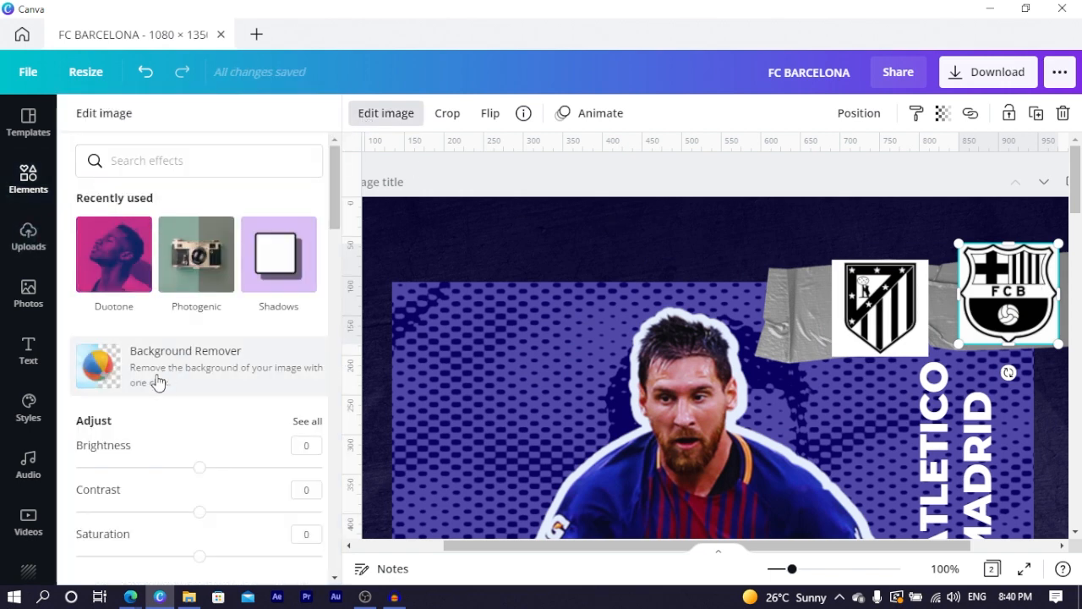
click(157, 382)
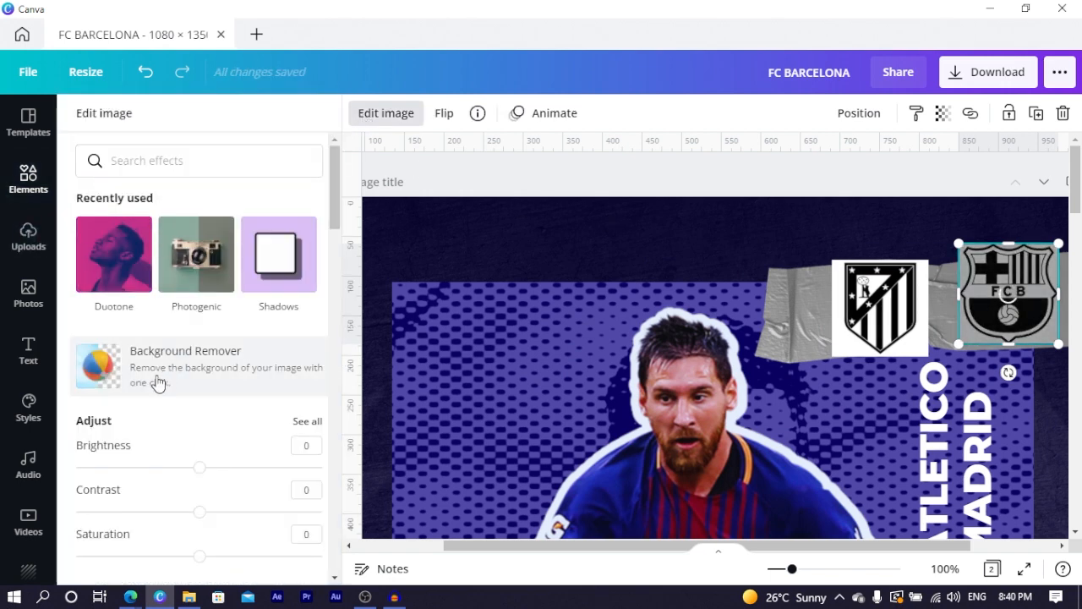
click(278, 563)
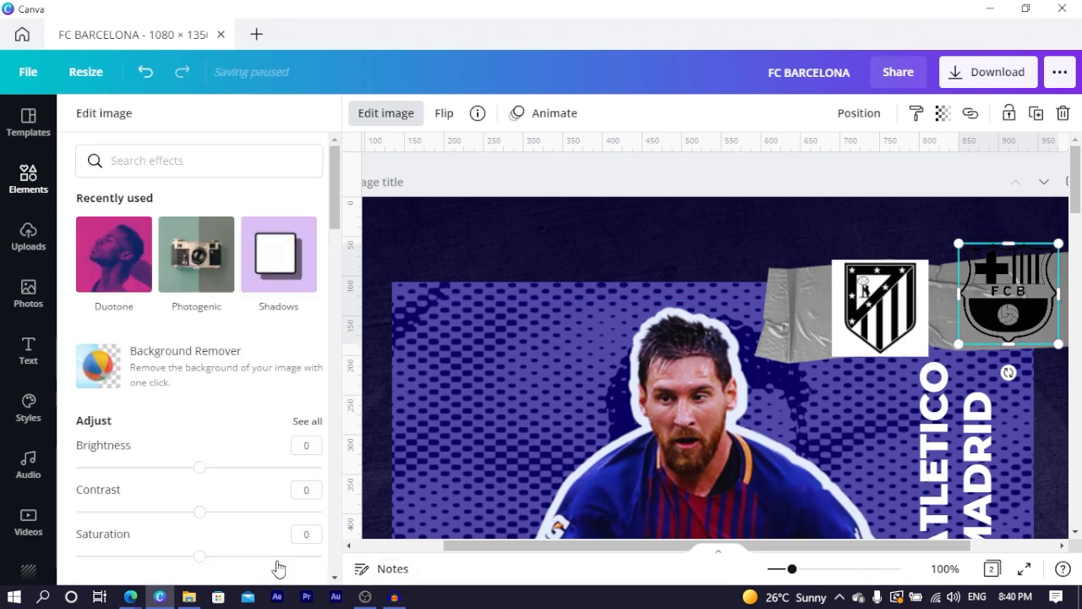
Step: Remove the white background from the Atletico Madrid crest with Background Remover
click(871, 306)
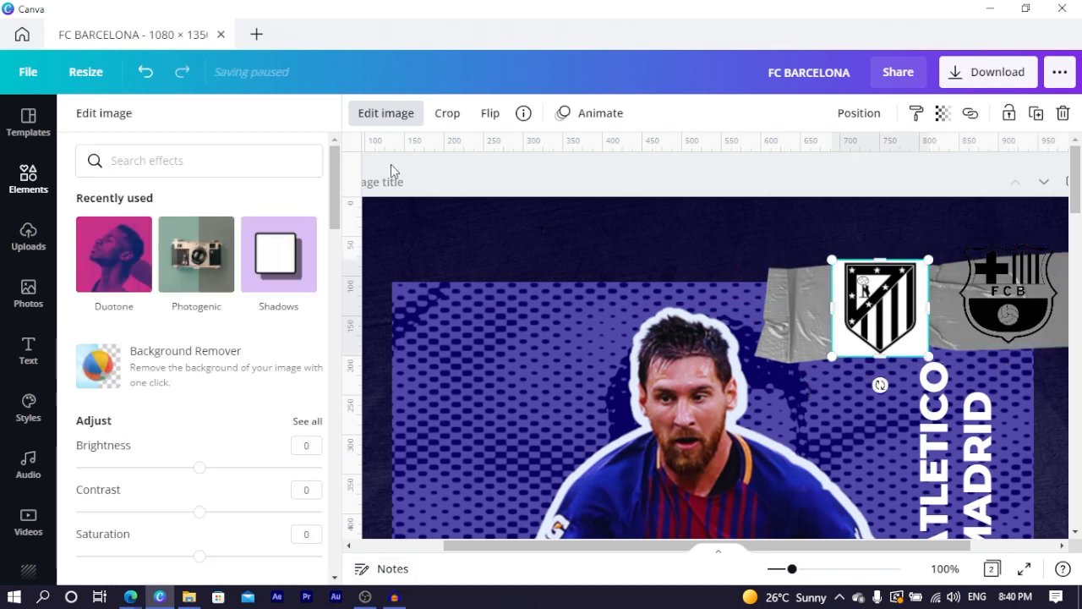
click(391, 121)
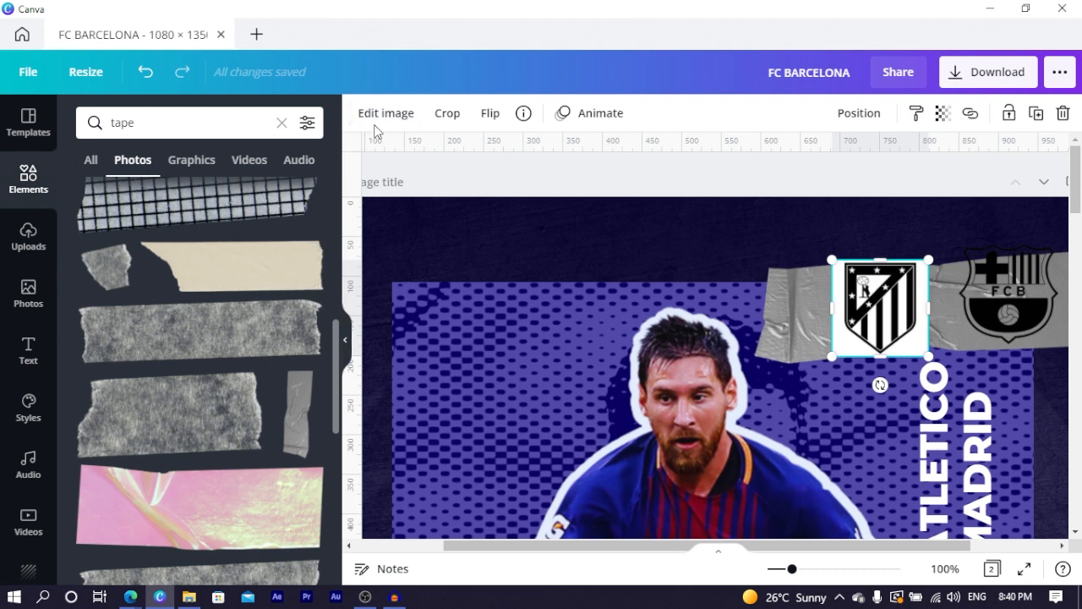
click(382, 116)
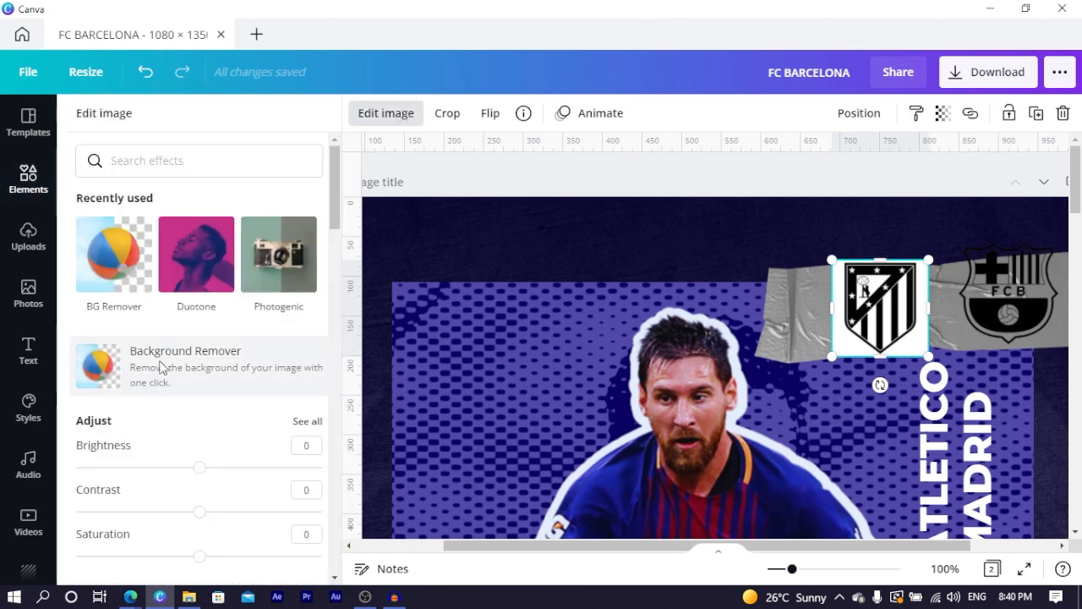
click(161, 366)
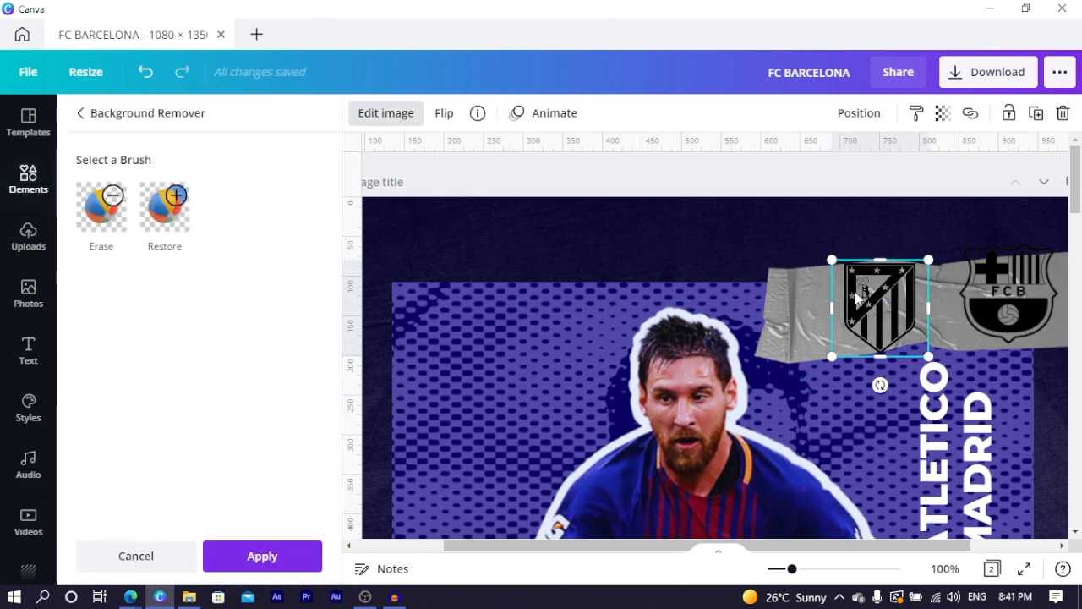
Step: Match the Atletico Madrid crest to the FCB crest's size and height, and scale down and slightly tilt both crests to fit the tape
drag(890, 299, 898, 282)
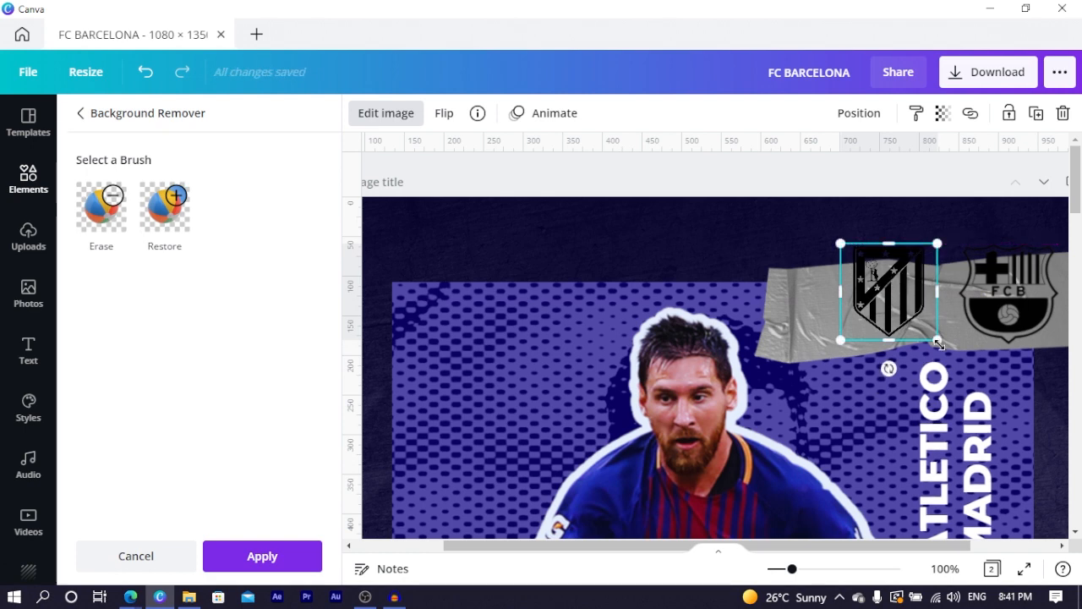
mouse_move(940, 343)
mouse_down()
mouse_move(954, 353)
mouse_move(942, 344)
mouse_up()
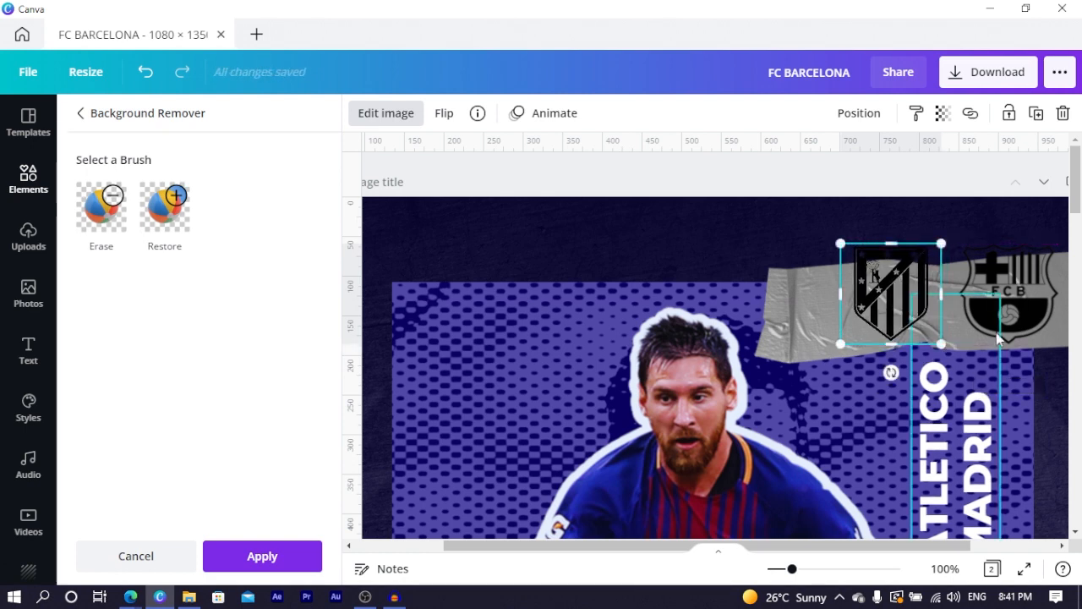
shift+click(1040, 298)
drag(1059, 243, 1012, 267)
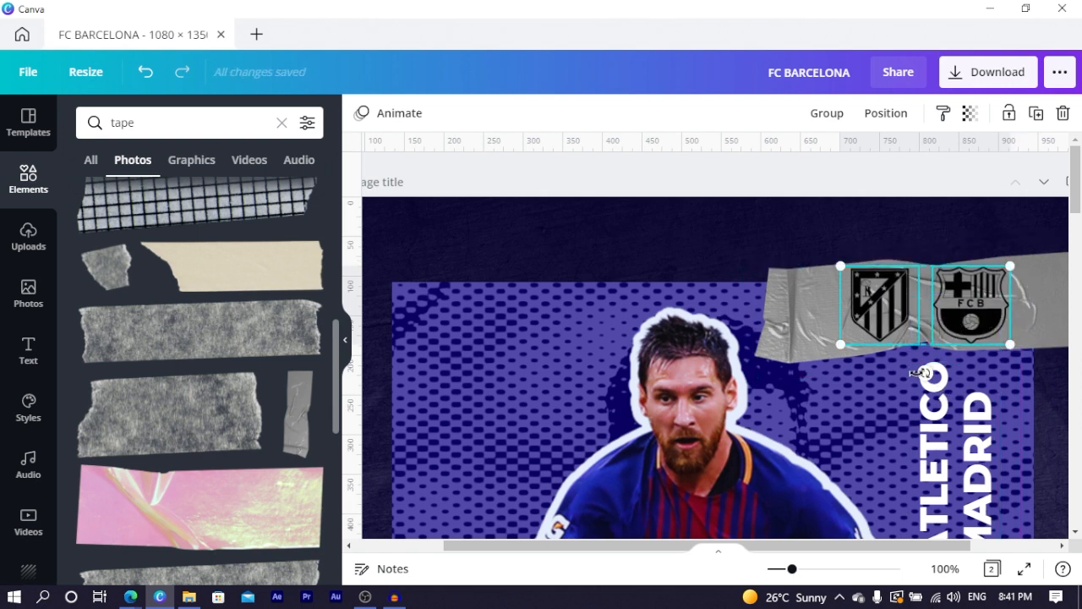
drag(919, 372, 919, 375)
click(928, 239)
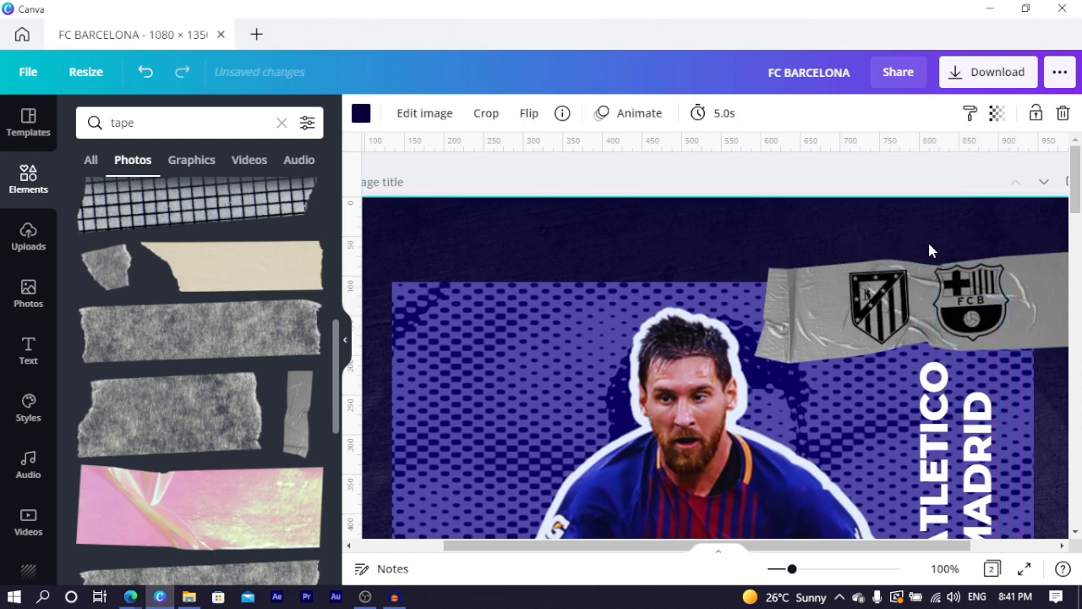
Step: Move the FCB crest farther from the Atletico Madrid crest and set both crests' transparency to 75
click(984, 312)
drag(973, 281, 997, 278)
click(884, 301)
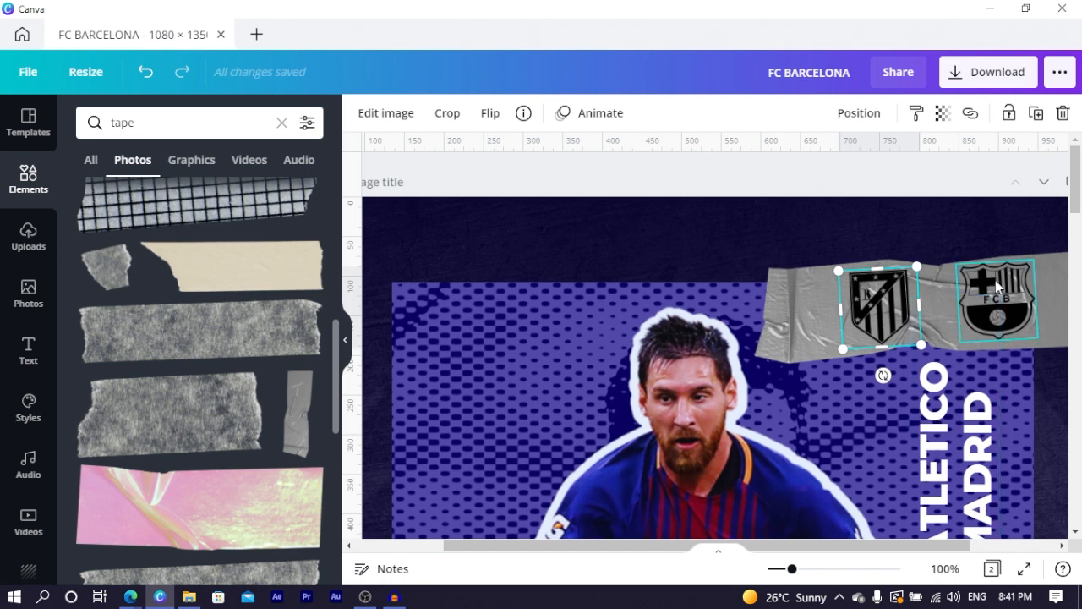
shift+click(998, 286)
click(968, 116)
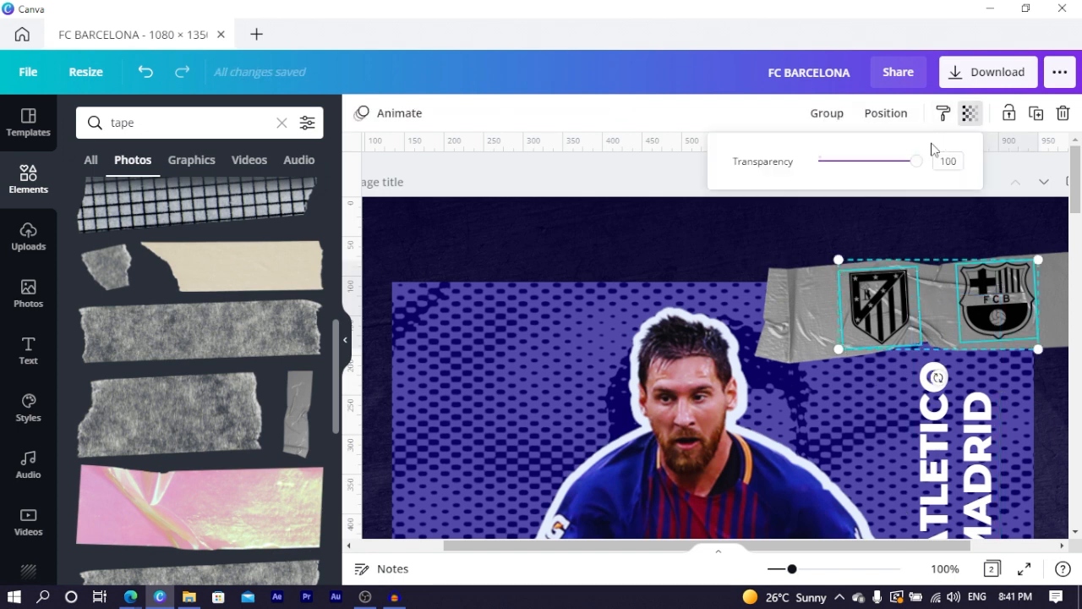
drag(918, 163, 895, 162)
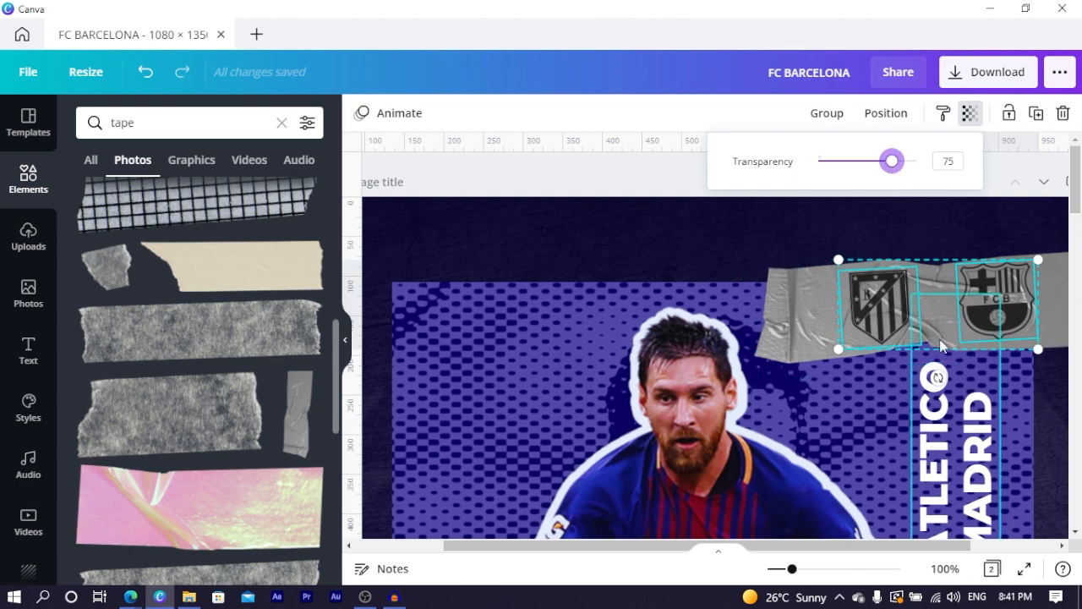
Step: Duplicate the VS text, place the copy between the two crests on the tape and change its text to "x"
scroll(941, 345, down, 5)
click(967, 285)
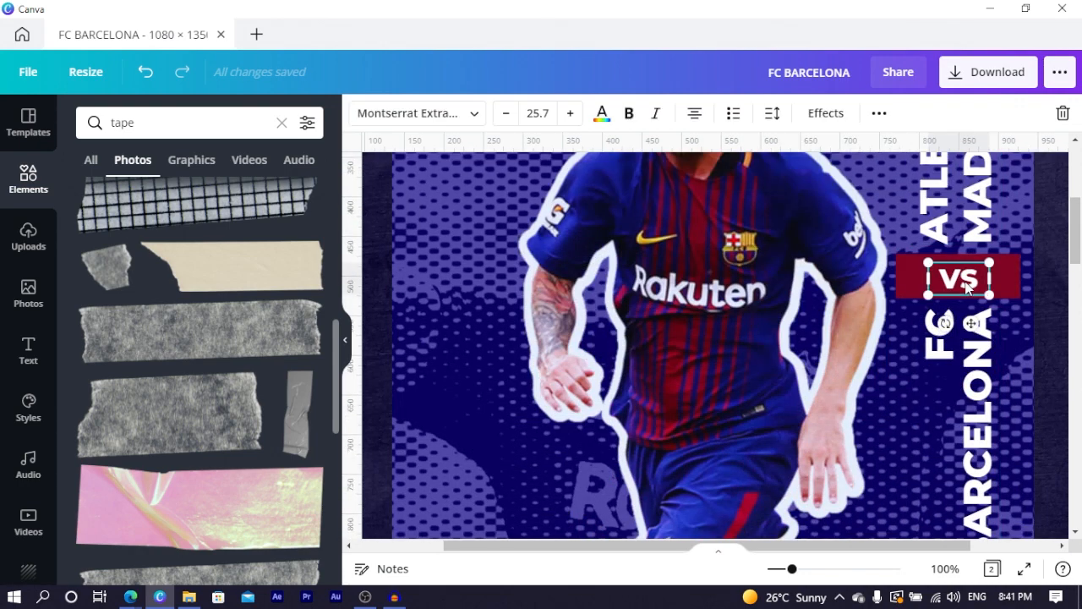
key(ctrl+d)
drag(979, 334, 938, 344)
scroll(917, 283, up, 2)
scroll(919, 282, up, 2)
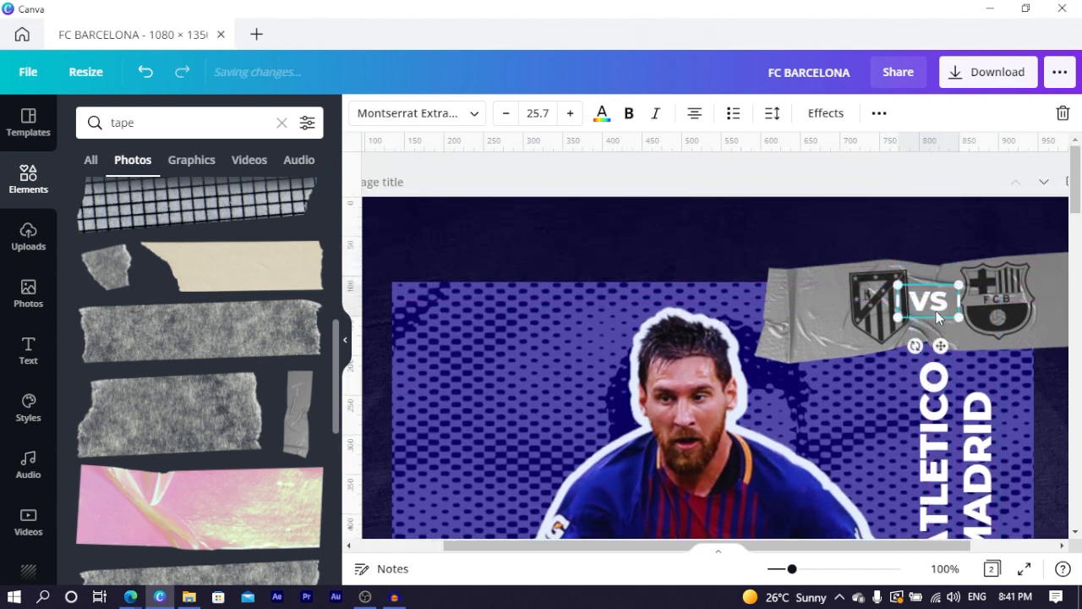
text(x)
drag(949, 349, 949, 348)
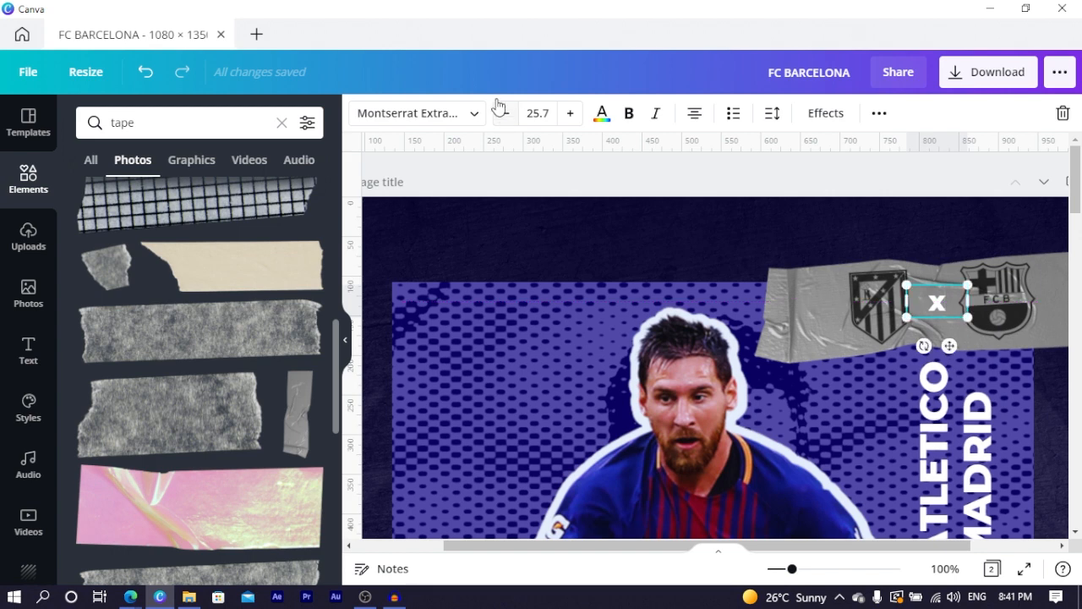
Step: Colour the "x" between the two crests black and set its transparency to about 44
click(601, 115)
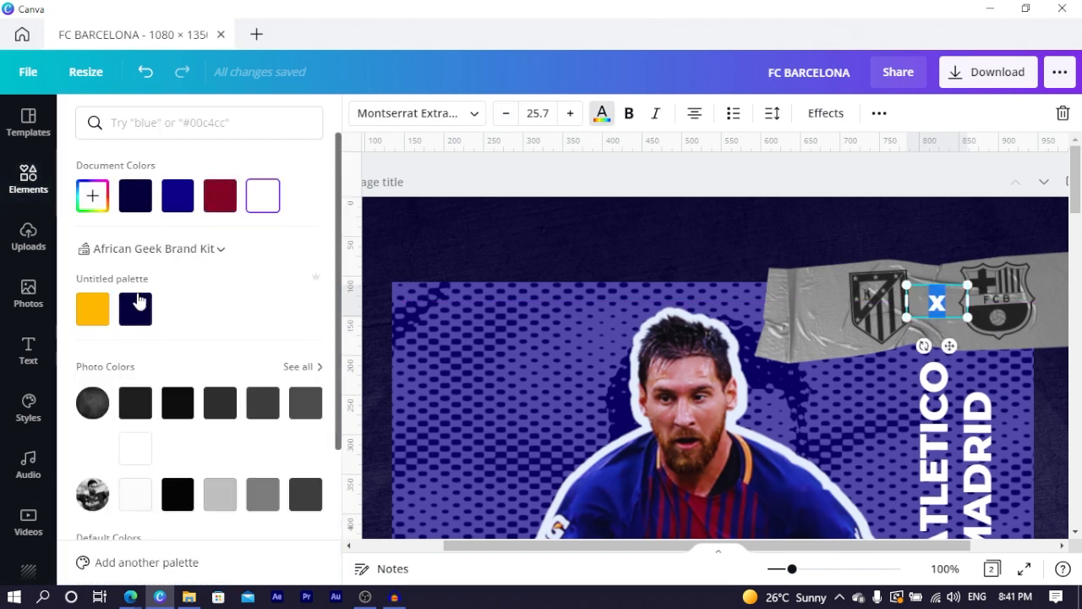
click(177, 499)
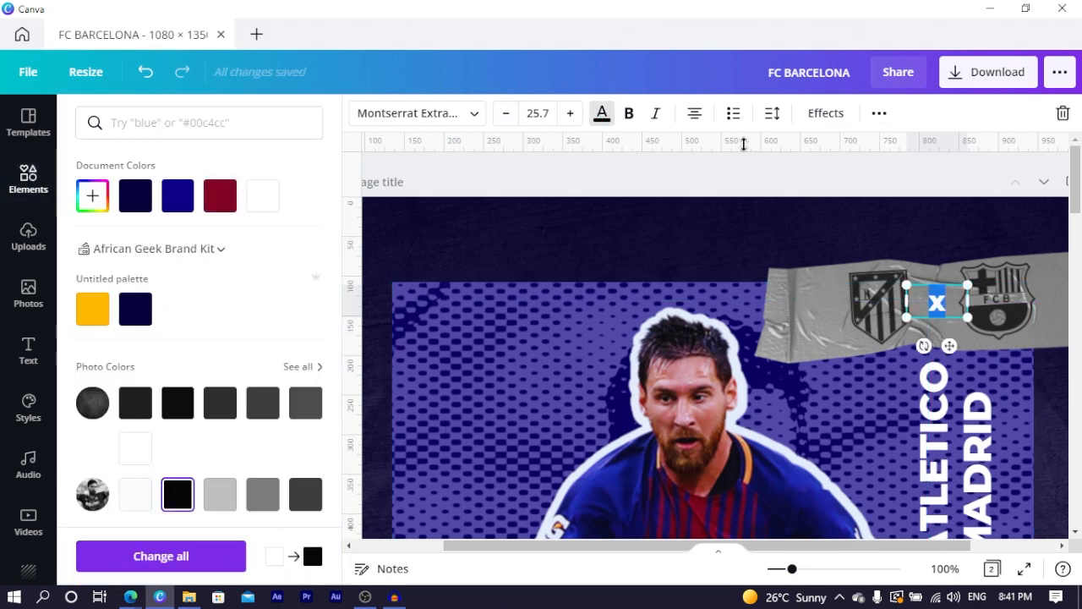
click(879, 113)
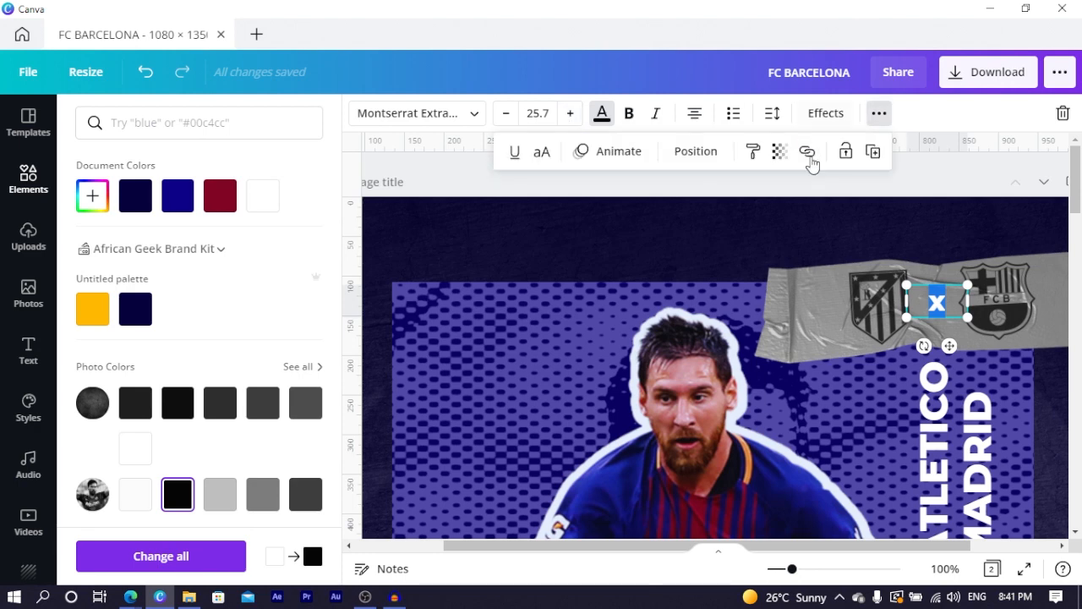
click(777, 153)
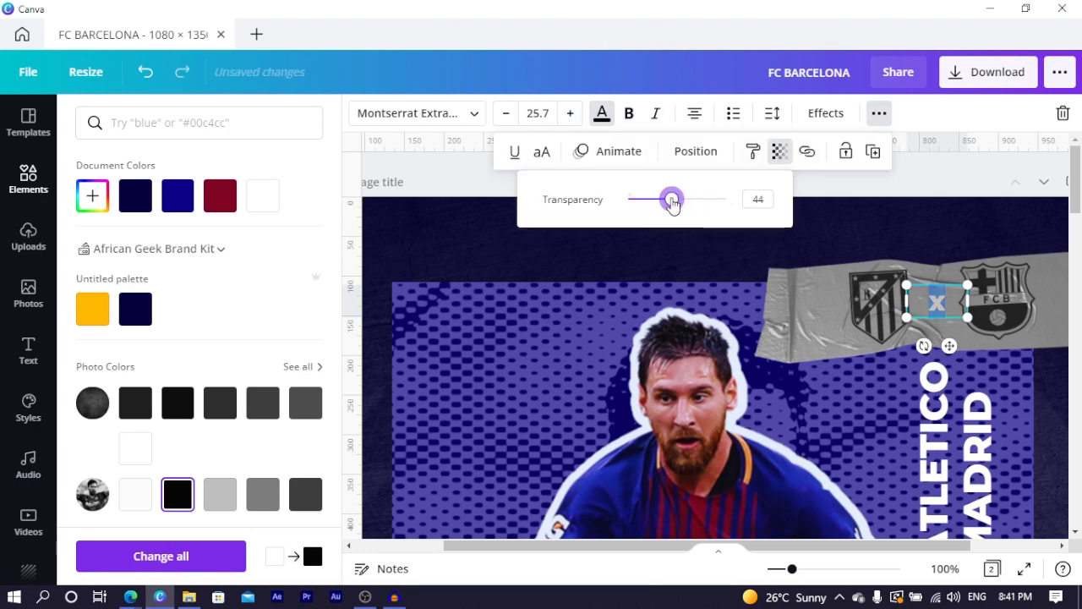
click(431, 191)
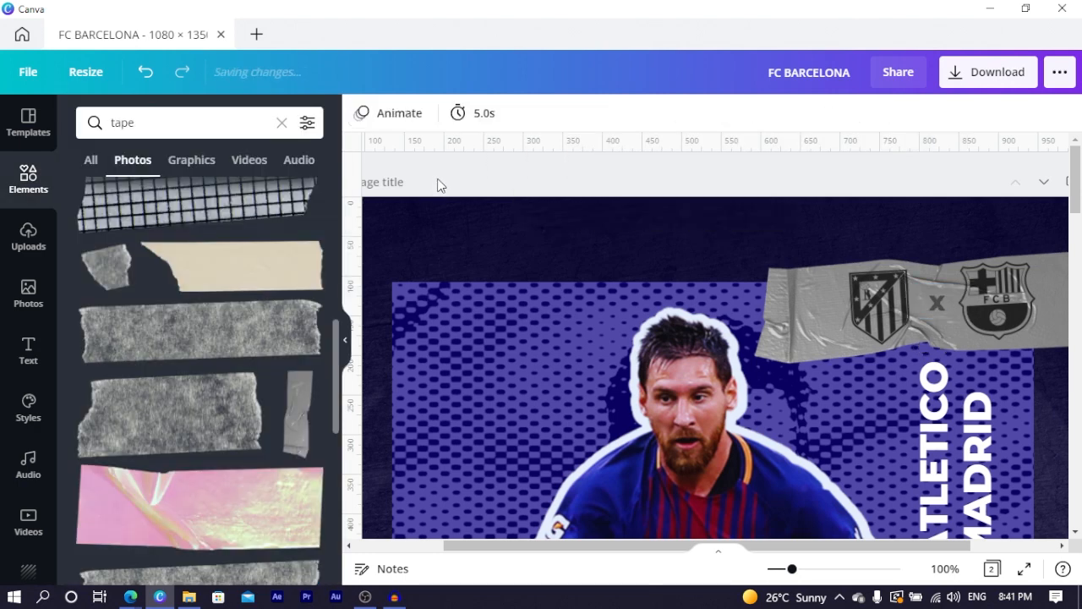
Step: Select the tape, both crests and the "x" together and enlarge them slightly toward the poster's upper left
click(885, 321)
shift+click(803, 317)
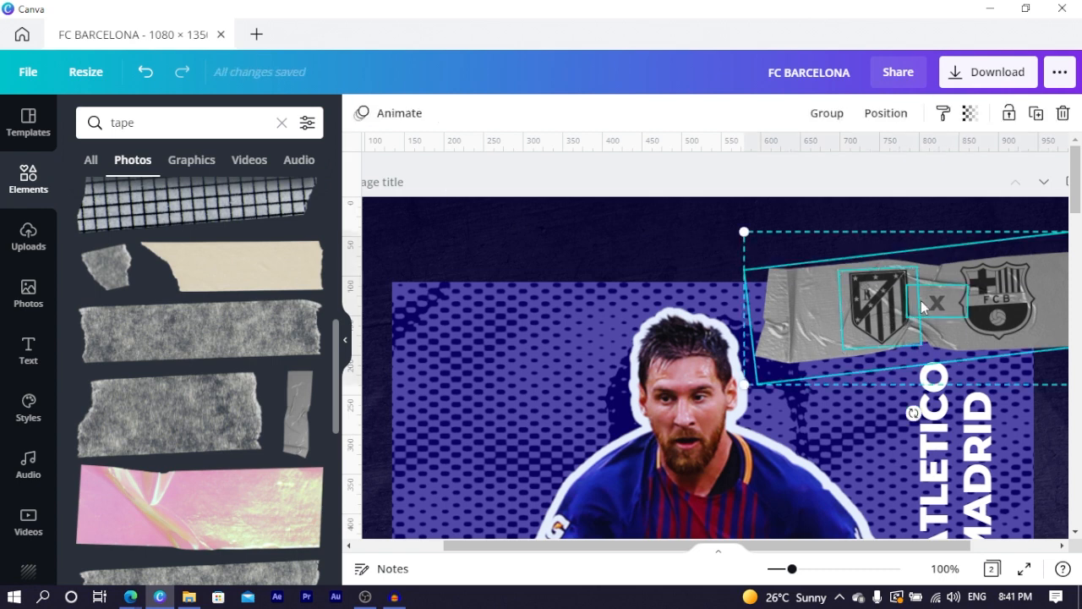
shift+click(931, 306)
shift+click(1012, 299)
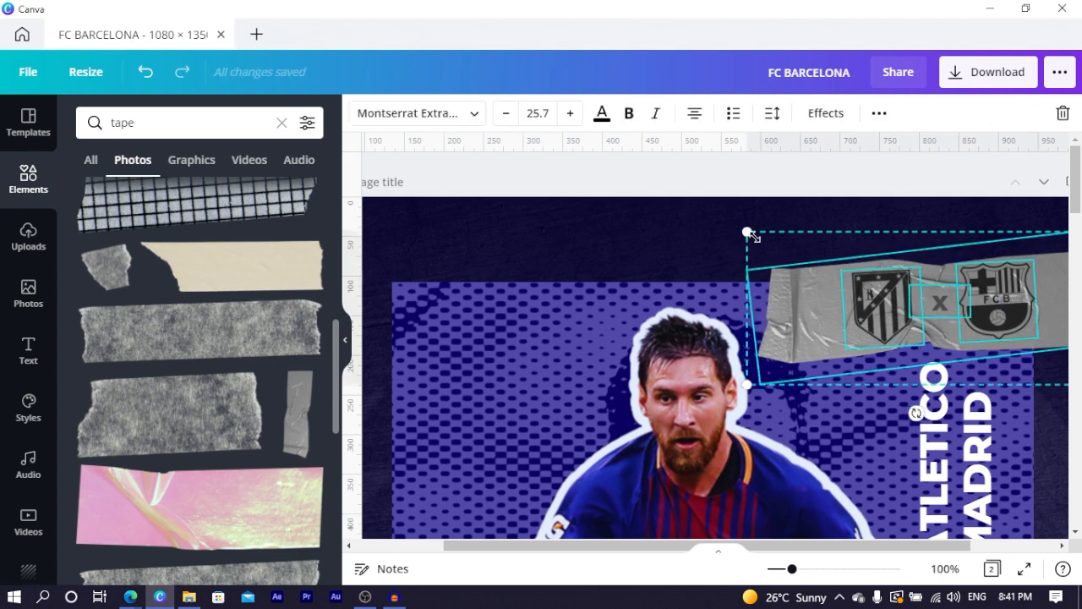
drag(748, 233, 714, 239)
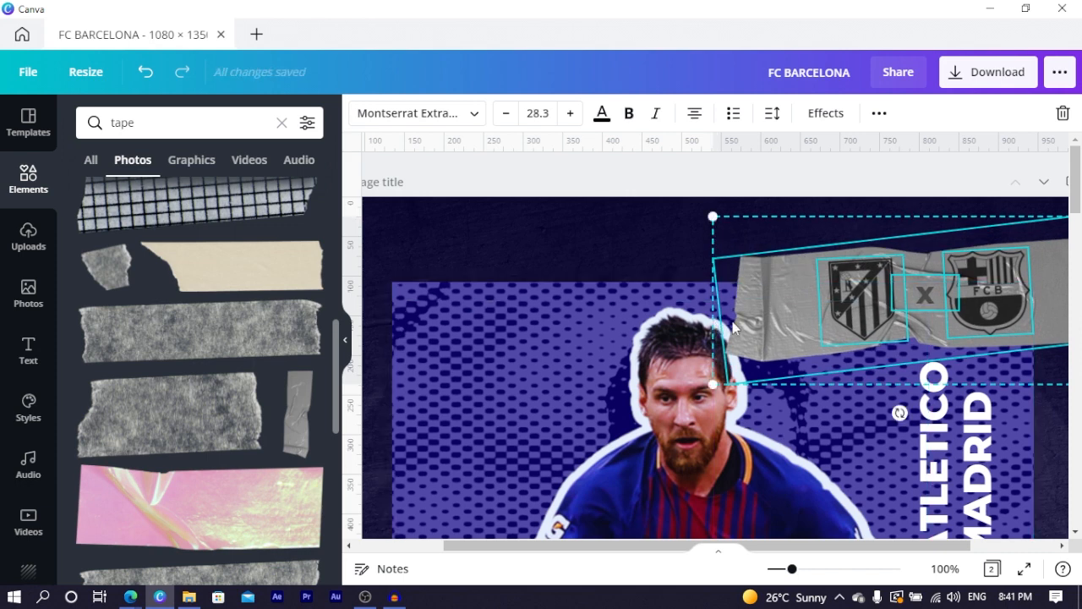
click(654, 377)
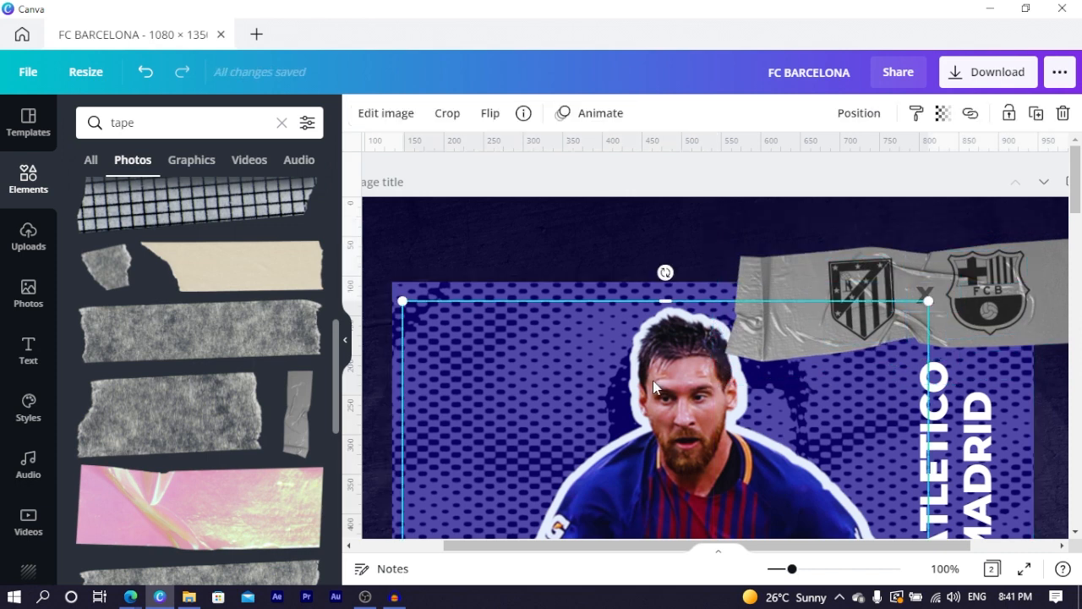
key(ctrl+minus)
key(ctrl+minus)
key(ctrl+minus)
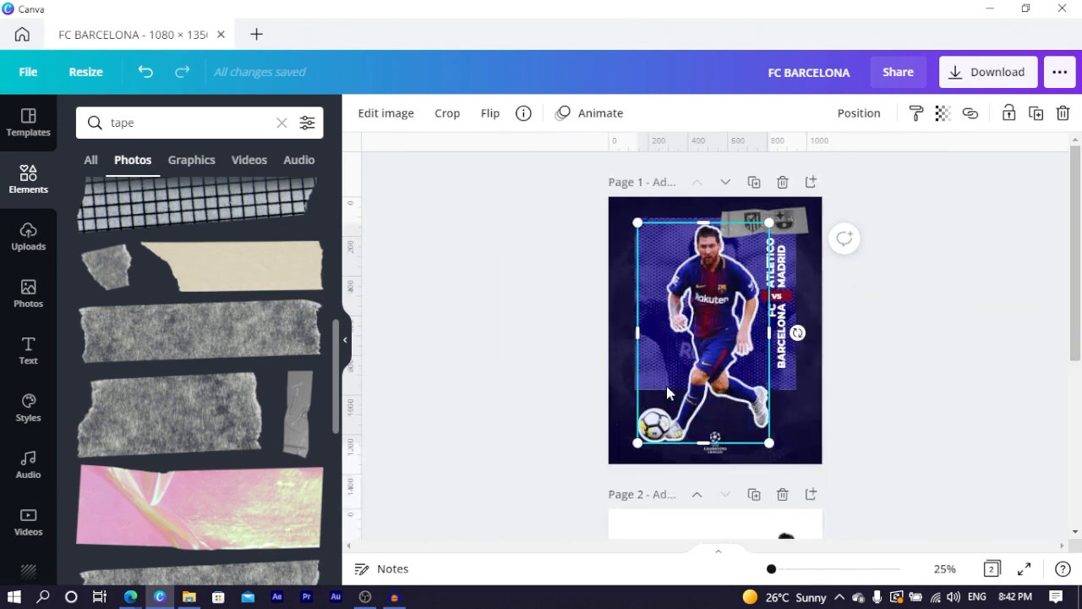
click(534, 405)
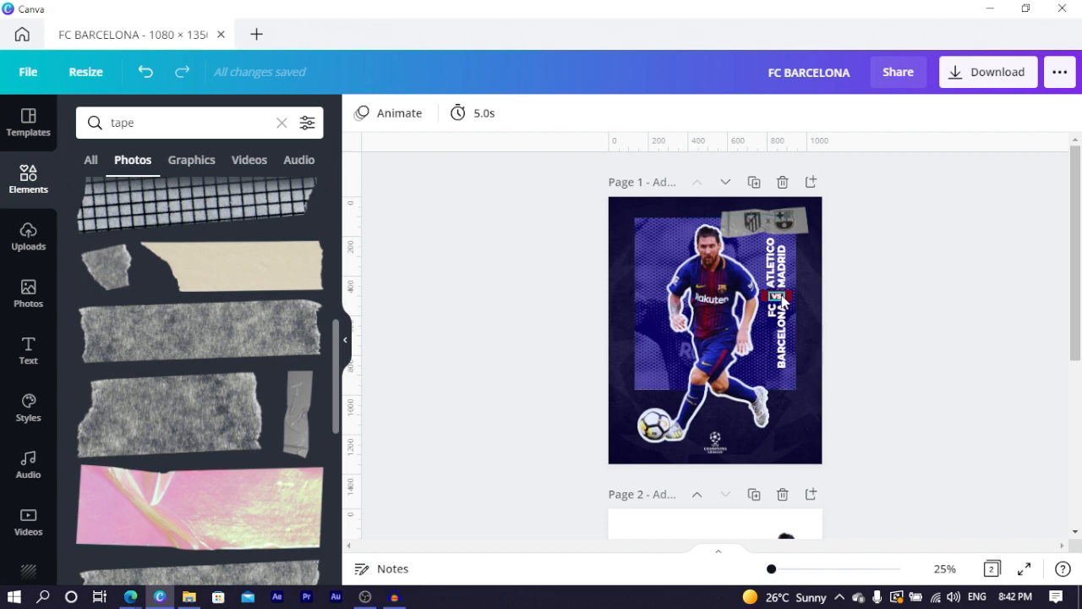
Step: Duplicate the VS text, place the copy just above the Champions League logo and change its text to "12:00 GMT"
click(790, 325)
drag(795, 334, 717, 454)
ctrl+scroll(721, 454, up, 3)
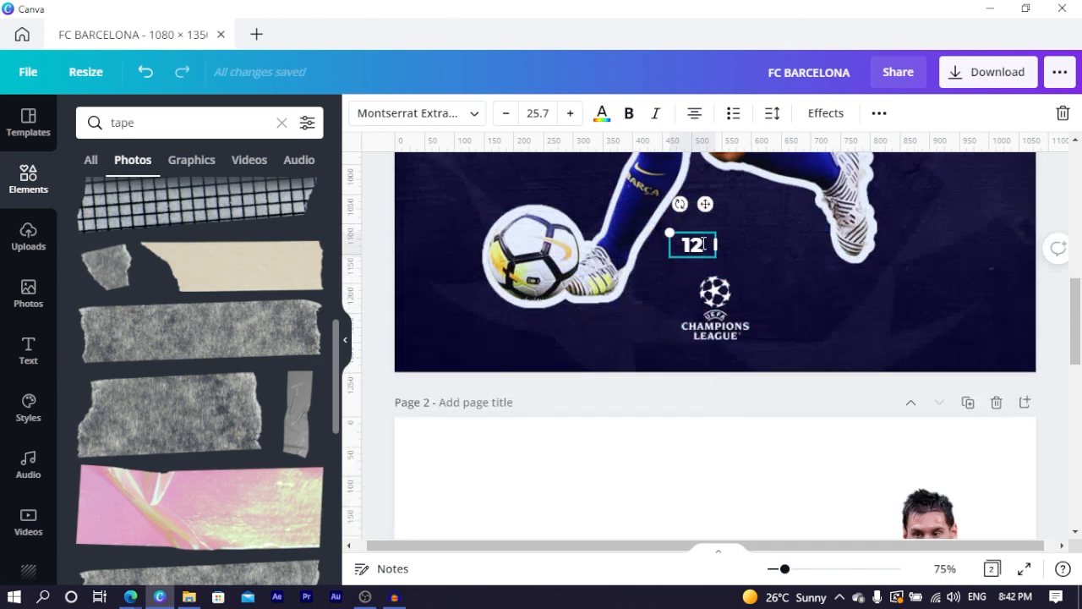
text(3)
text(00 GMT)
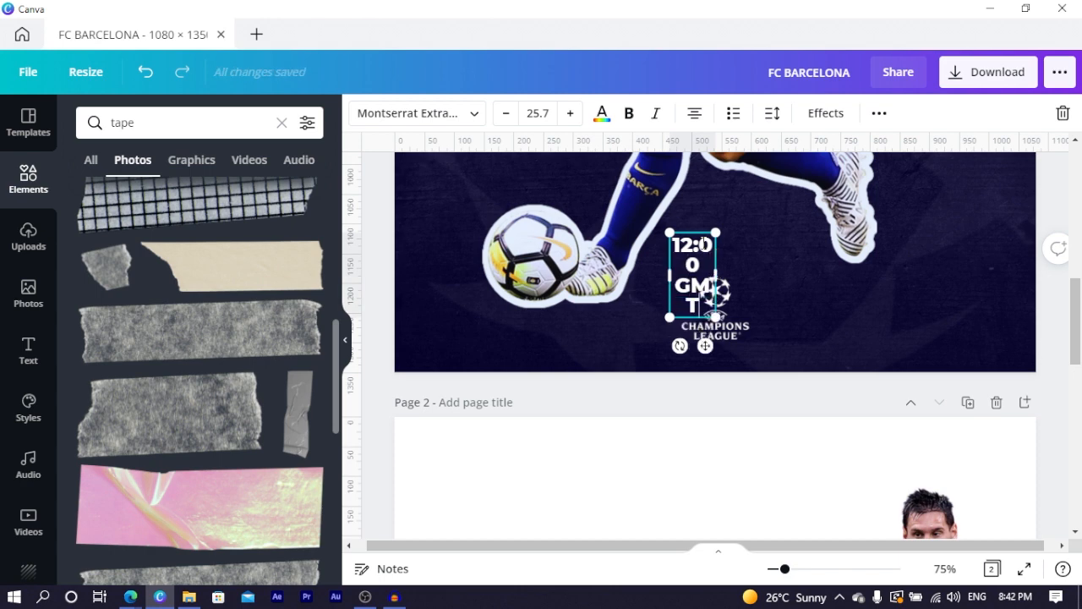
Step: Widen the match time text to fit on one line and add a "|" separator after GMT
drag(719, 272, 793, 248)
text(|)
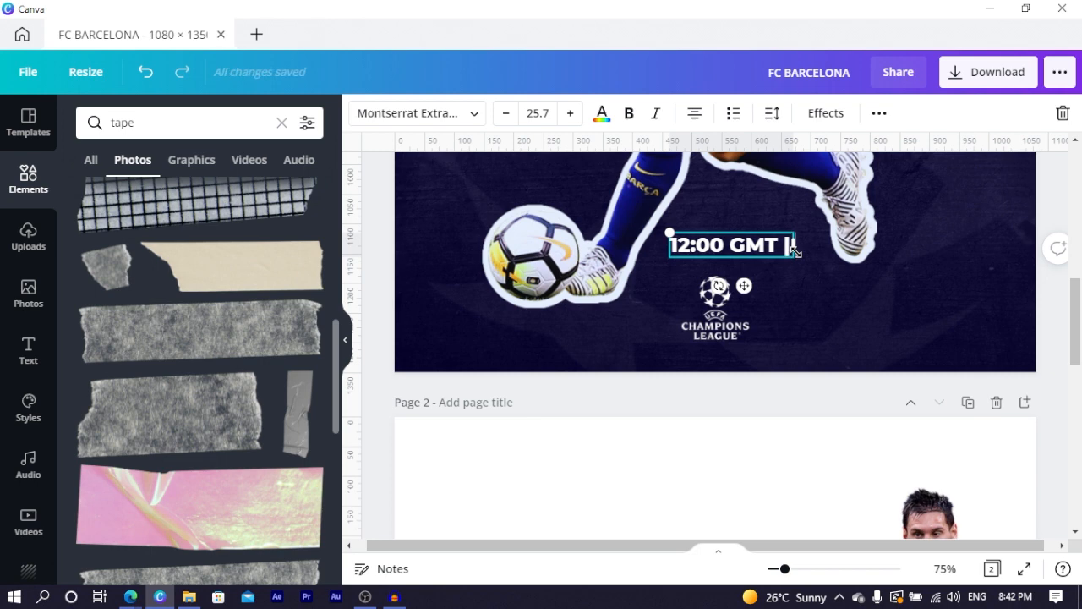
key(BackSpace)
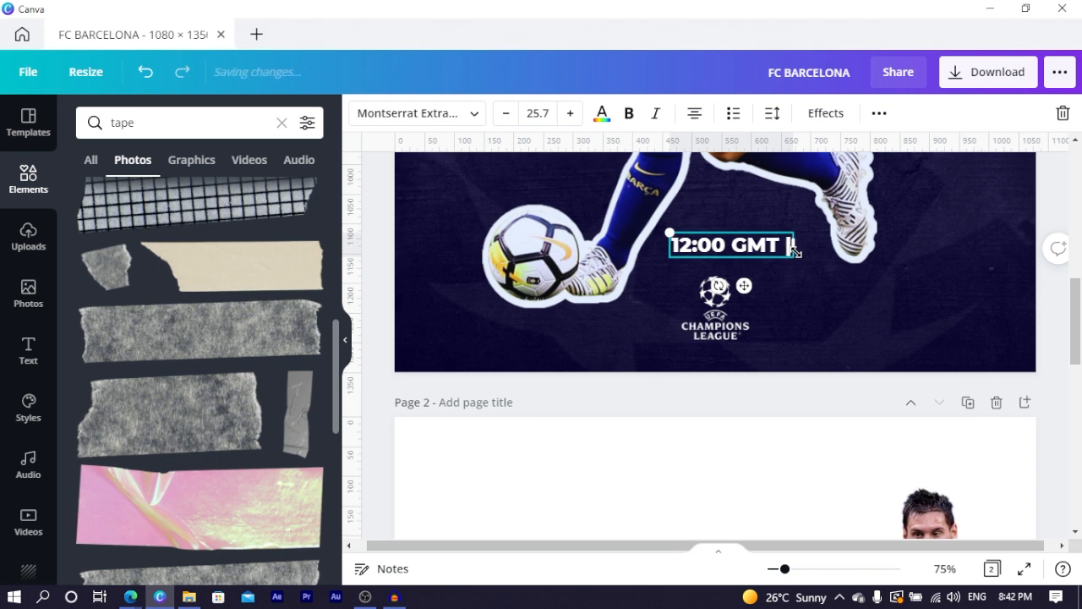
key(BackSpace)
scroll(797, 253, down, 2)
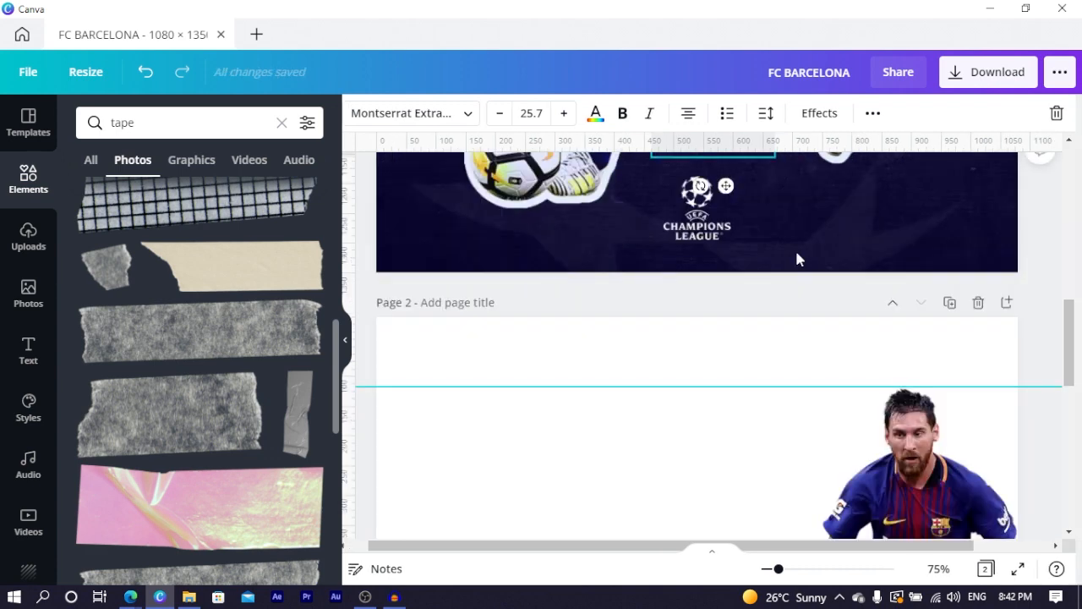
scroll(797, 258, up, 3)
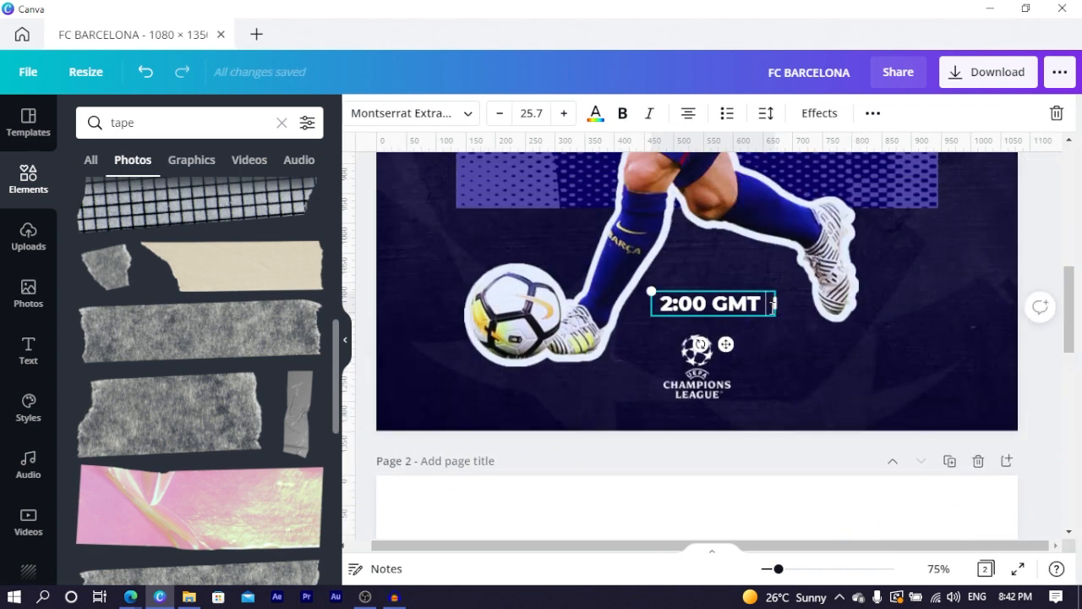
text(\)
key(BackSpace)
key(BackSpace)
text(})
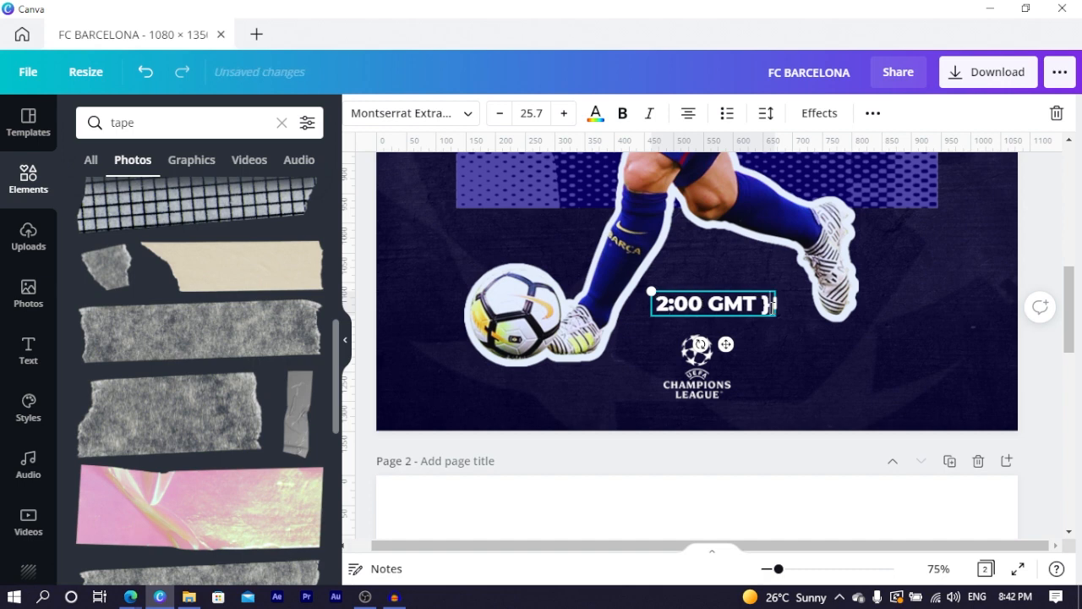
key(BackSpace)
text(|)
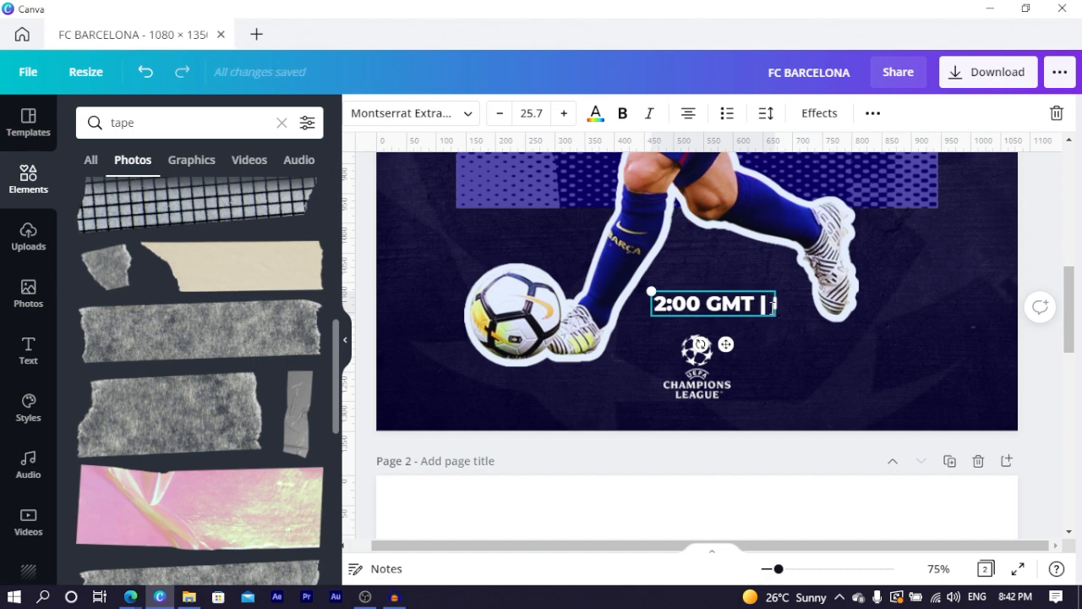
scroll(773, 310, down, 3)
scroll(773, 313, up, 3)
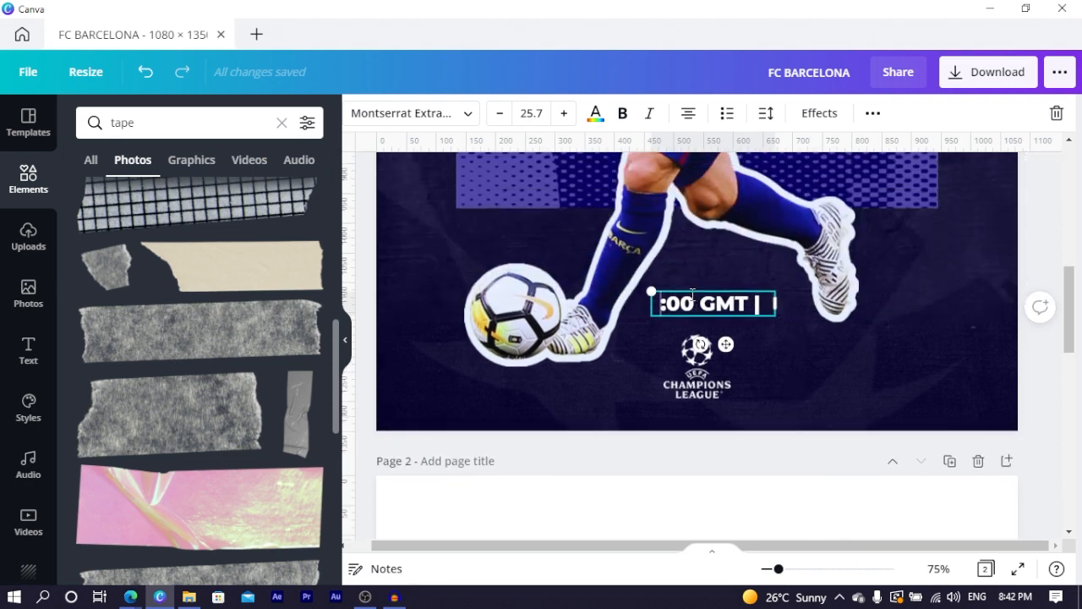
Step: Change the kick-off time in the match text to 21:00
text(9)
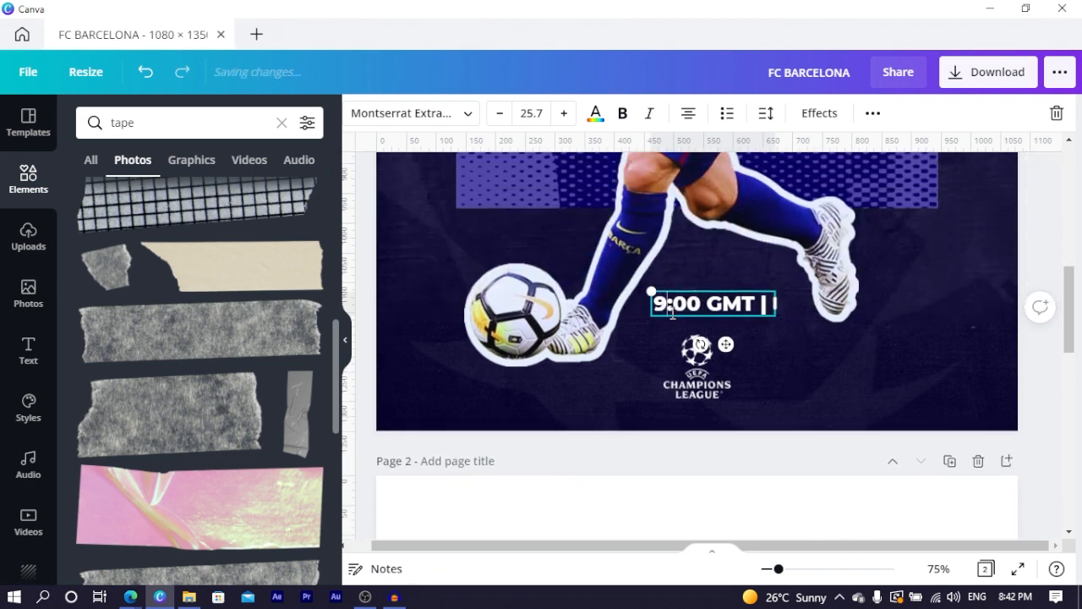
key(BackSpace)
text(21:00)
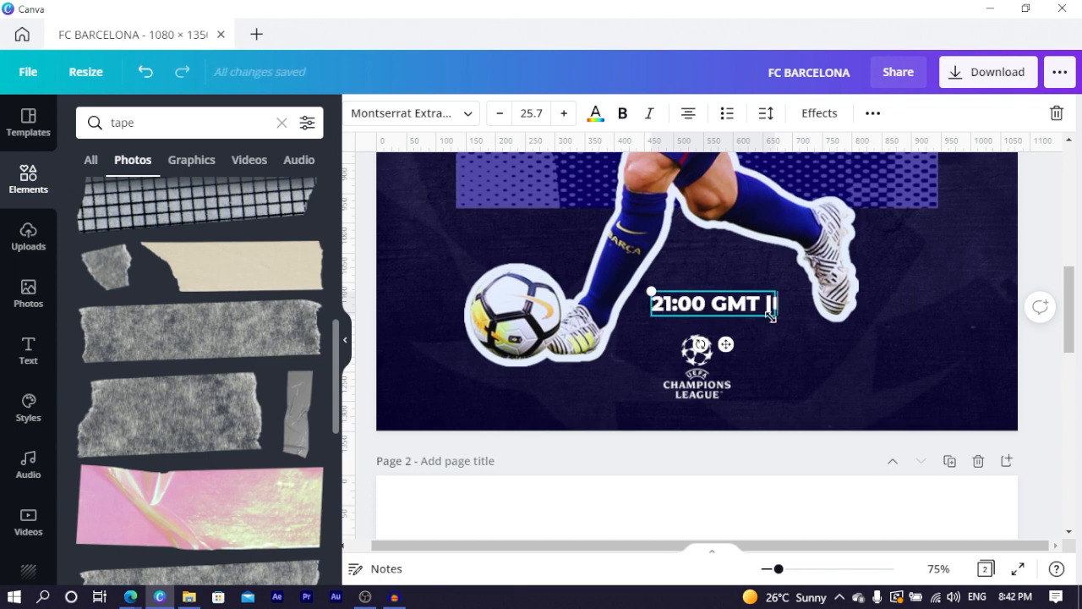
Step: Add the date 19.12.2021 after the separator and widen the text box to about 384 px so everything fits on one line
text( GMT 19.)
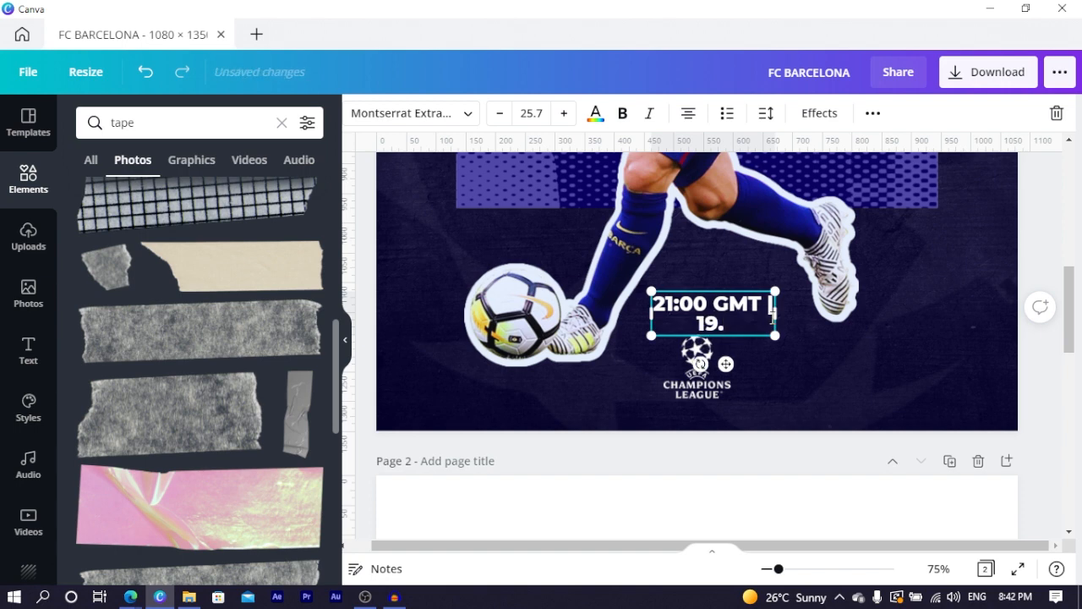
text(12.212)
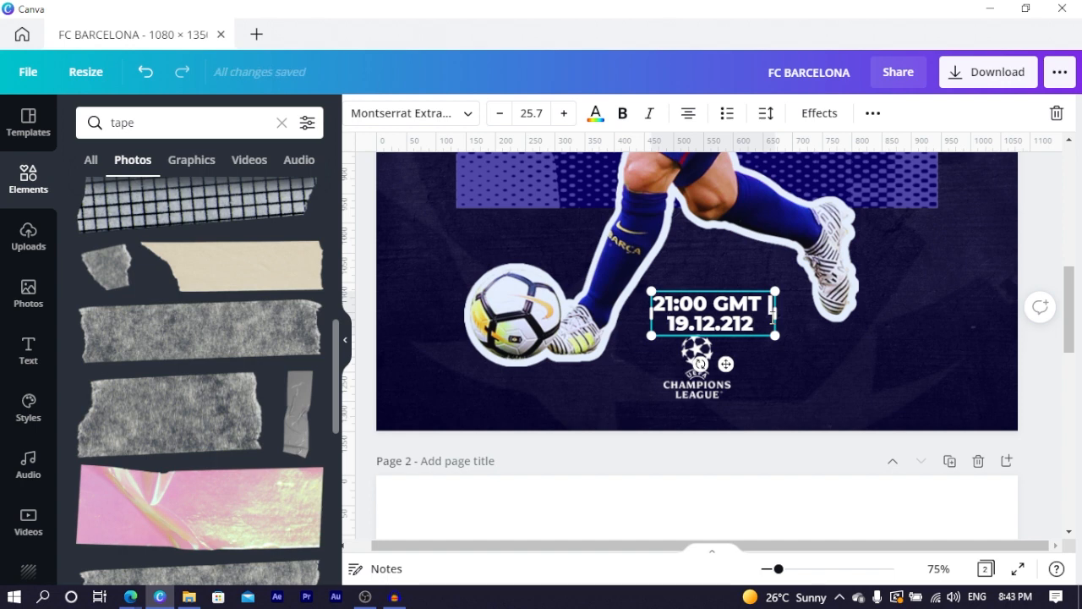
key(BackSpace)
key(BackSpace)
text(021)
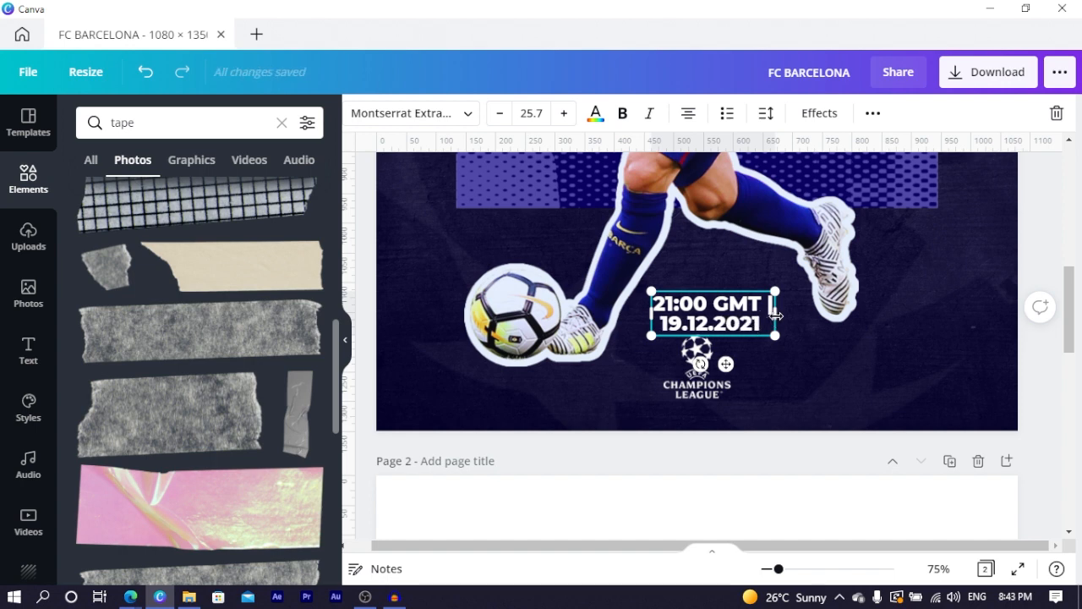
drag(776, 314, 885, 302)
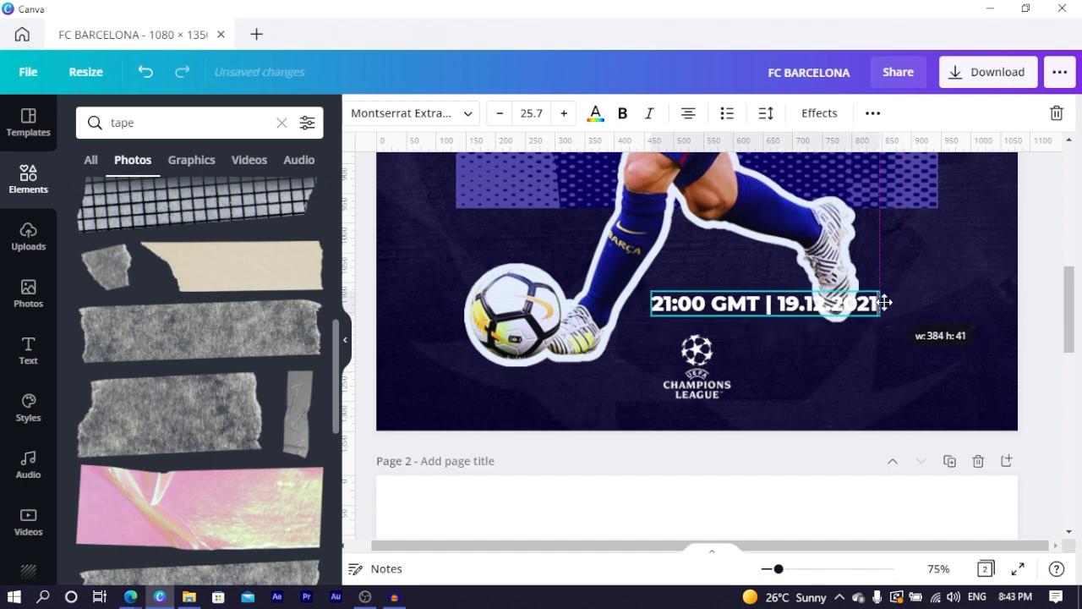
Step: Move the Champions League logo below the right boot and centre the time and date text, enlarged to size 33.7, near the poster's bottom edge
drag(776, 346, 881, 391)
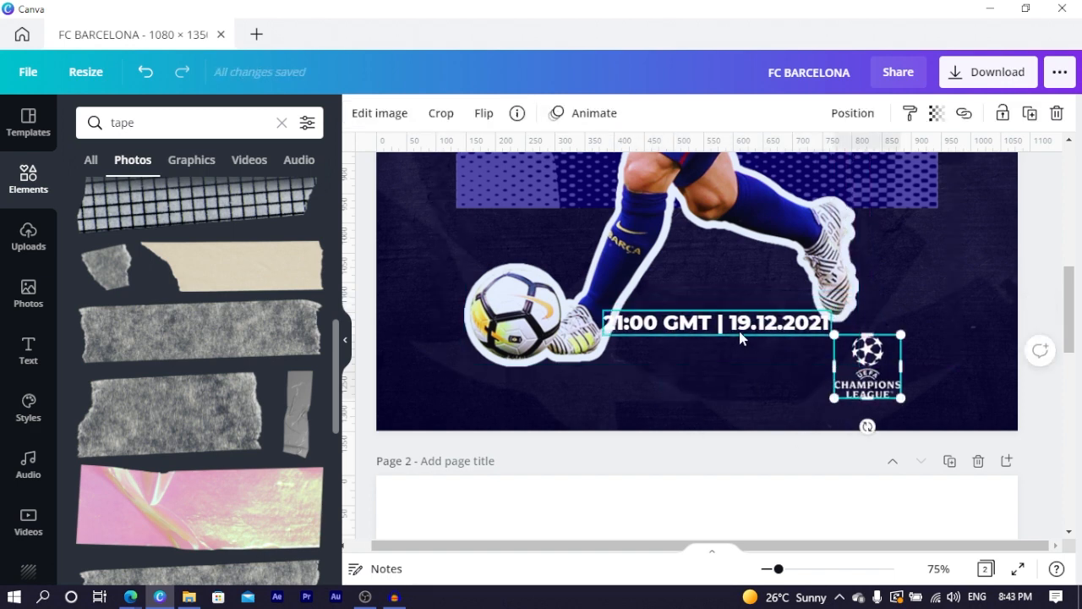
drag(739, 336, 651, 418)
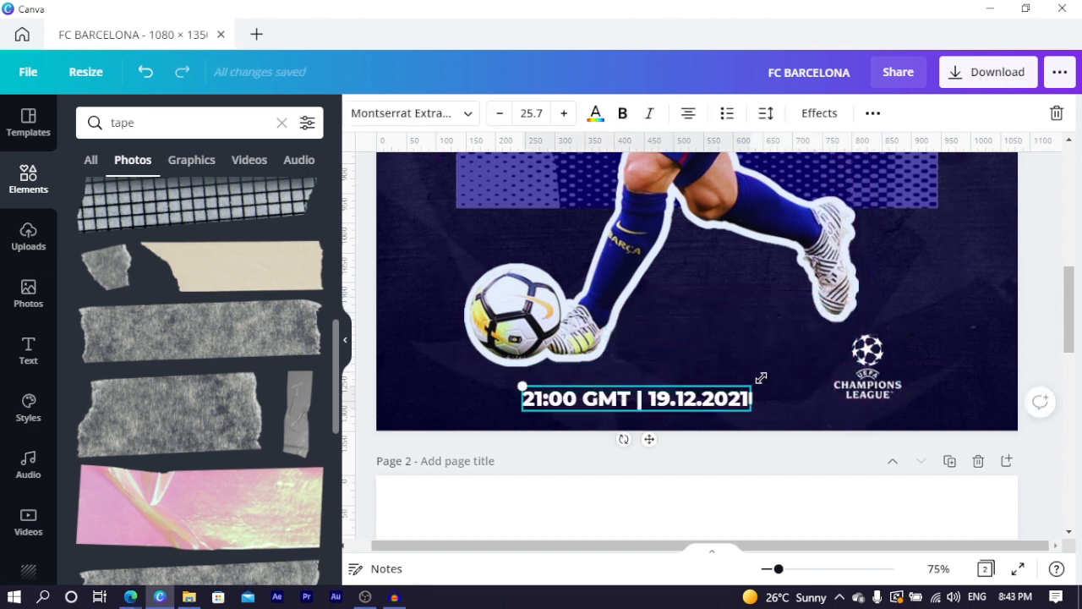
drag(785, 375, 823, 360)
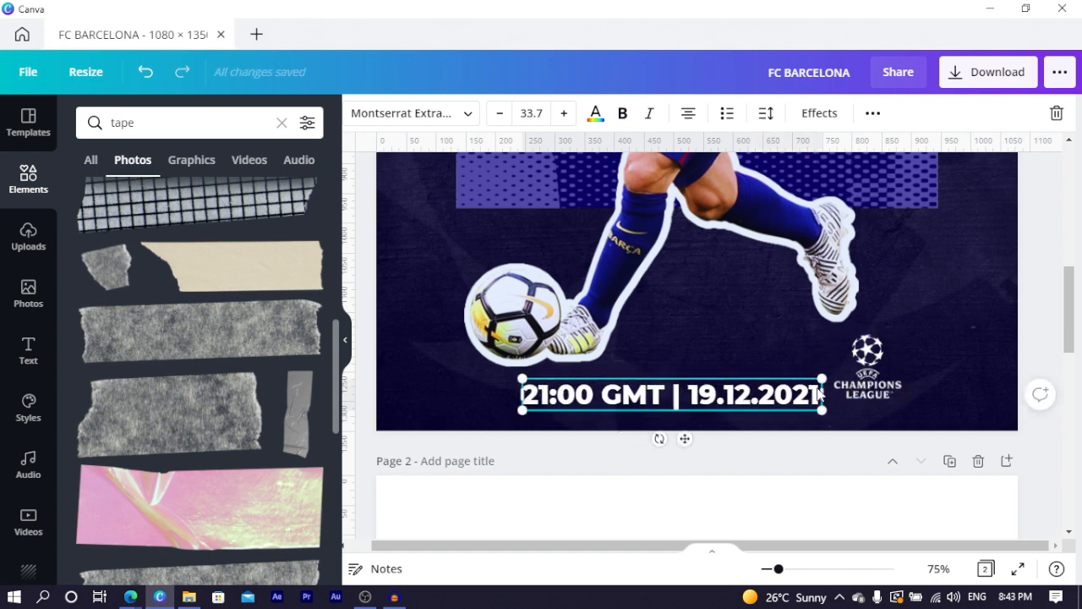
scroll(817, 395, down, 5)
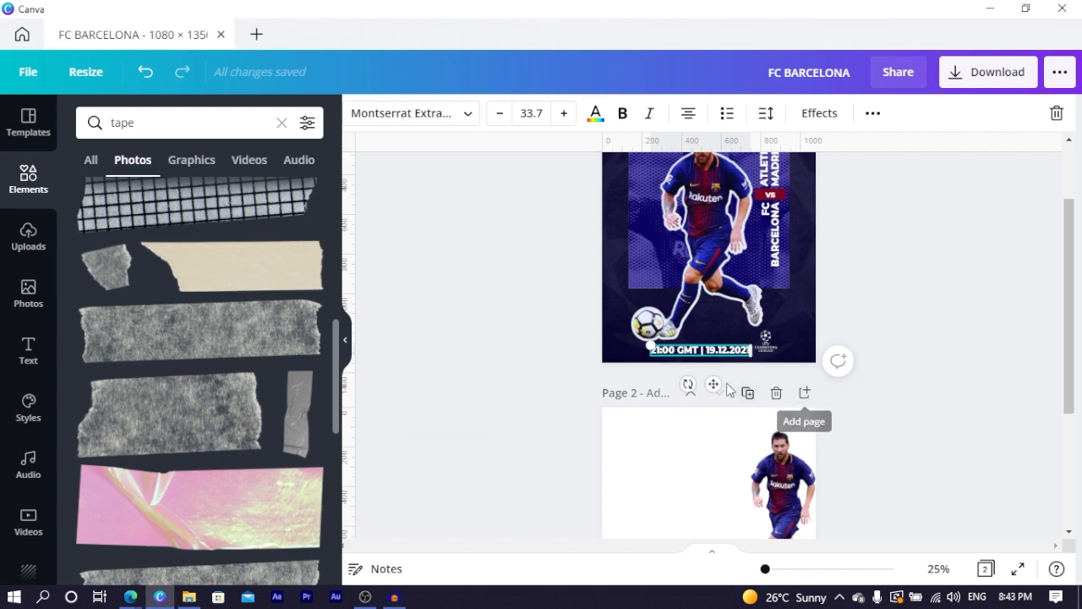
drag(725, 378, 723, 376)
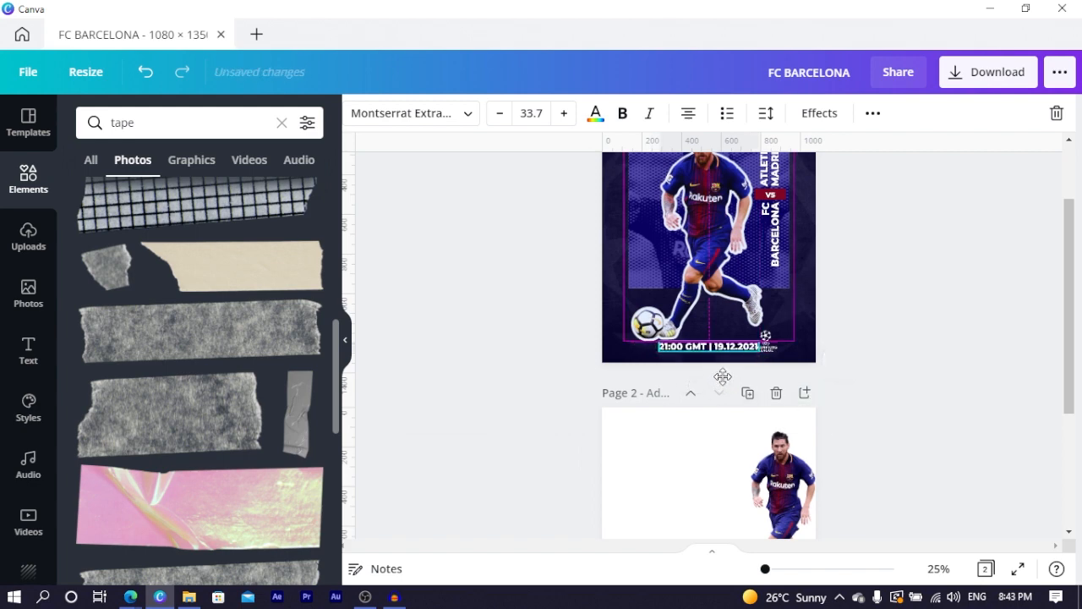
Step: Change the font of the time and date text to Montserrat Classic
click(459, 113)
text(mont)
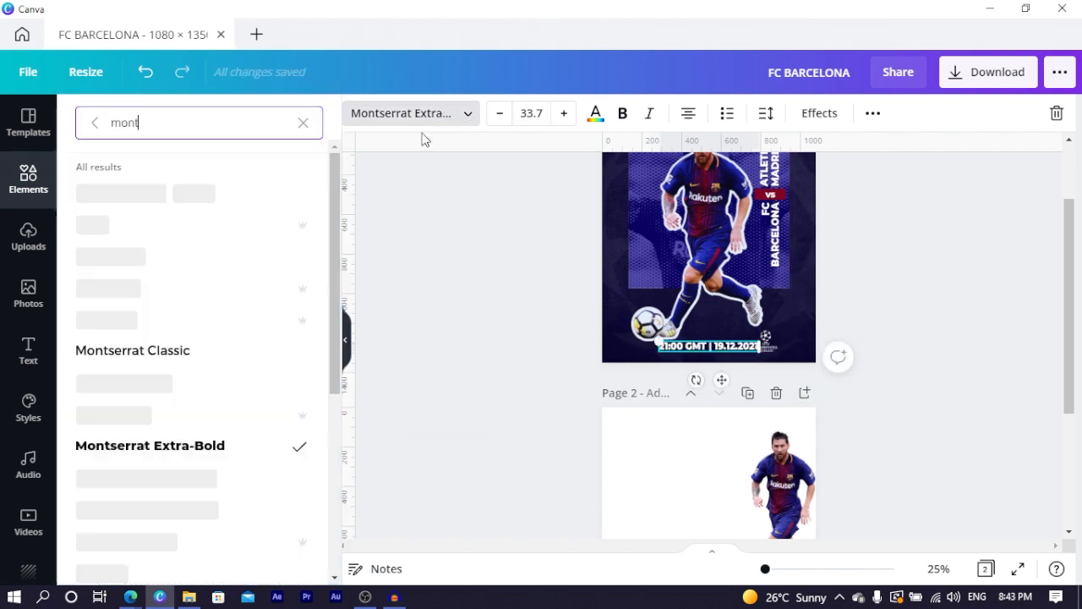
click(143, 354)
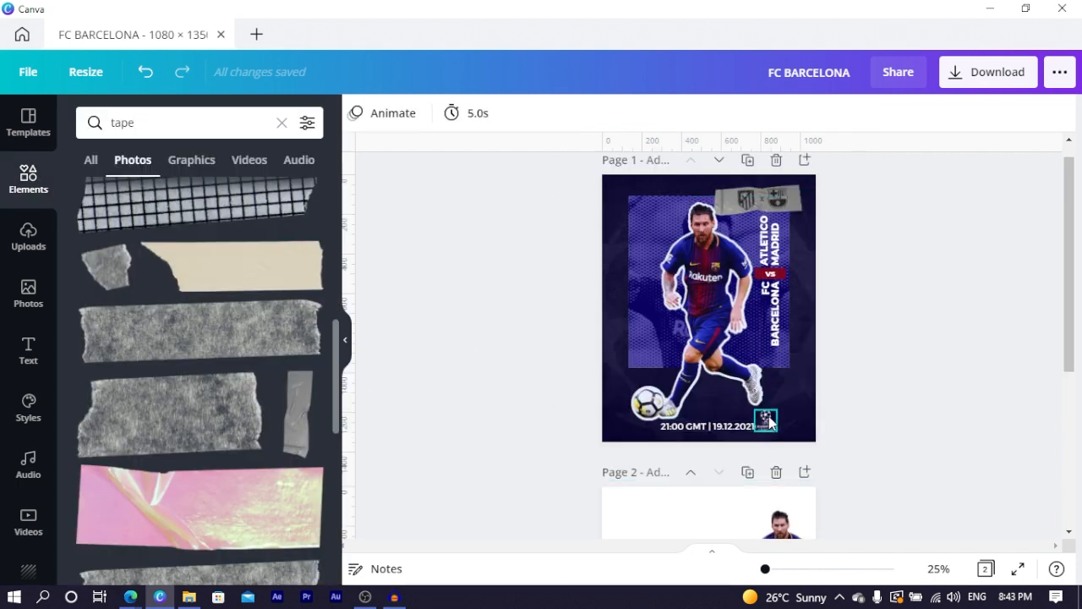
Step: Try the Champions League logo in the photo's upper-left corner, then centre it directly above the time and date text
click(767, 415)
drag(765, 414, 647, 188)
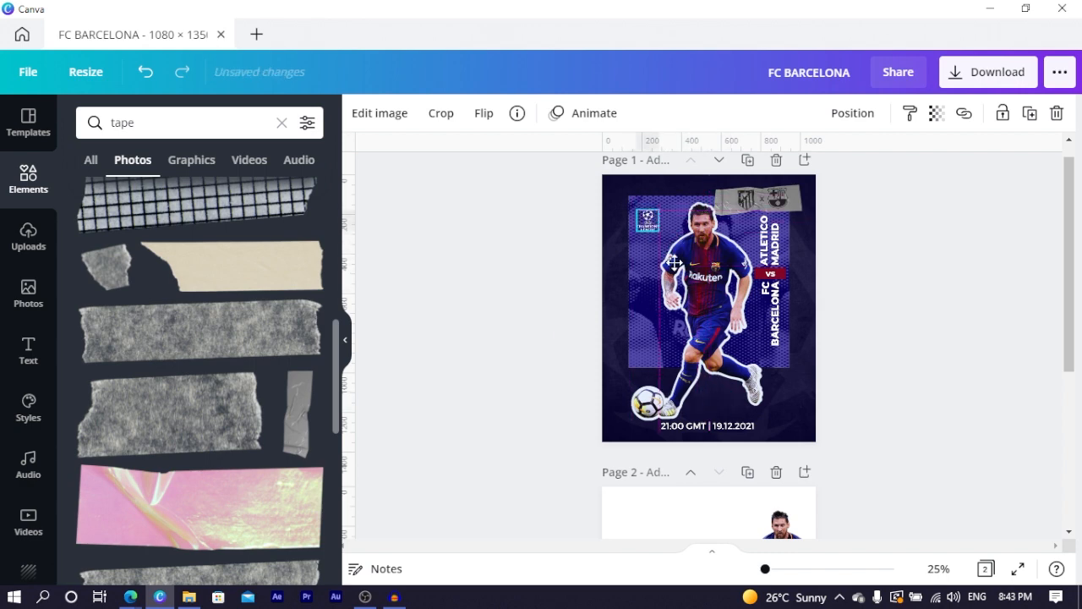
drag(674, 263, 714, 402)
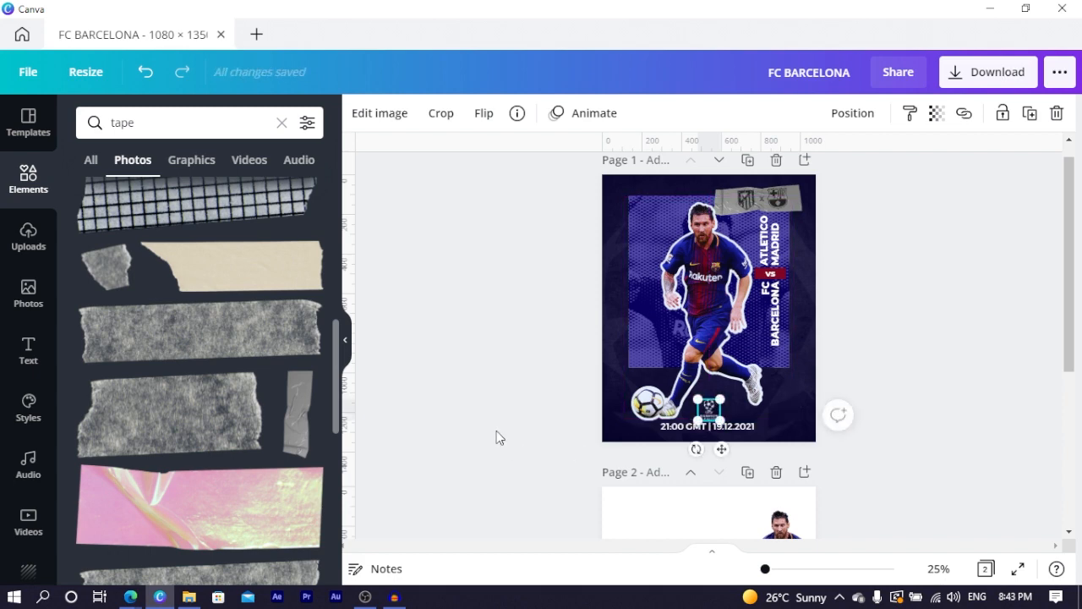
Step: Move the time and date text slightly down to leave a small gap below the Champions League logo
click(517, 416)
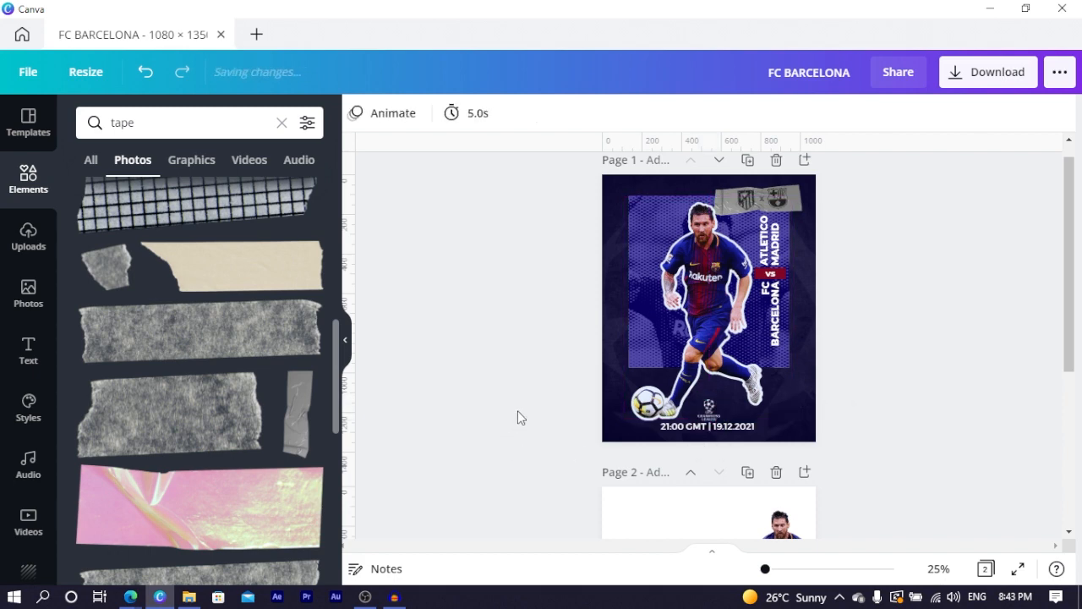
click(729, 427)
drag(729, 428, 729, 431)
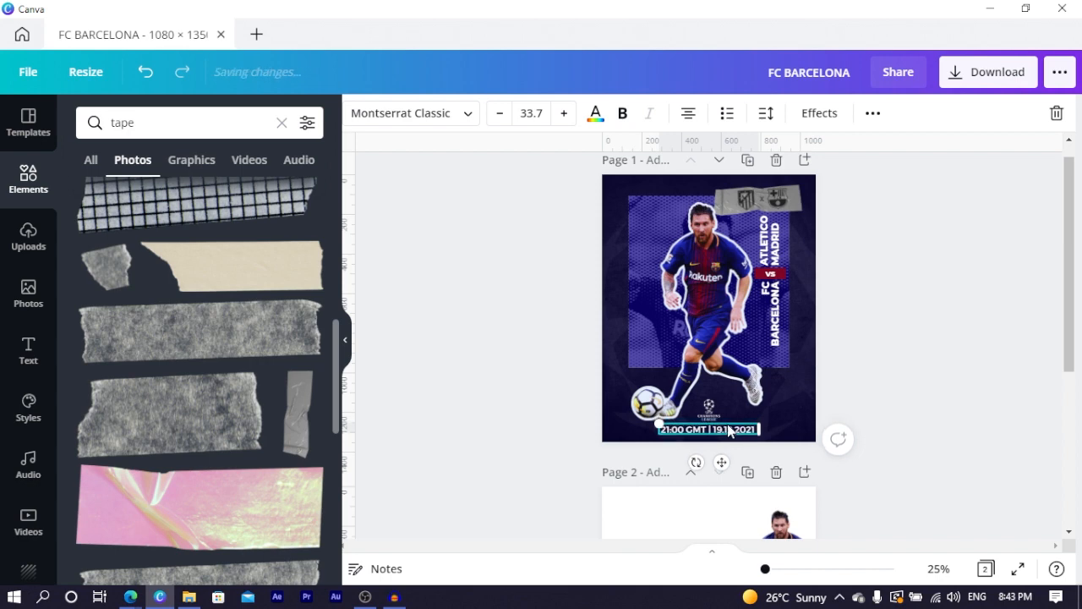
click(540, 416)
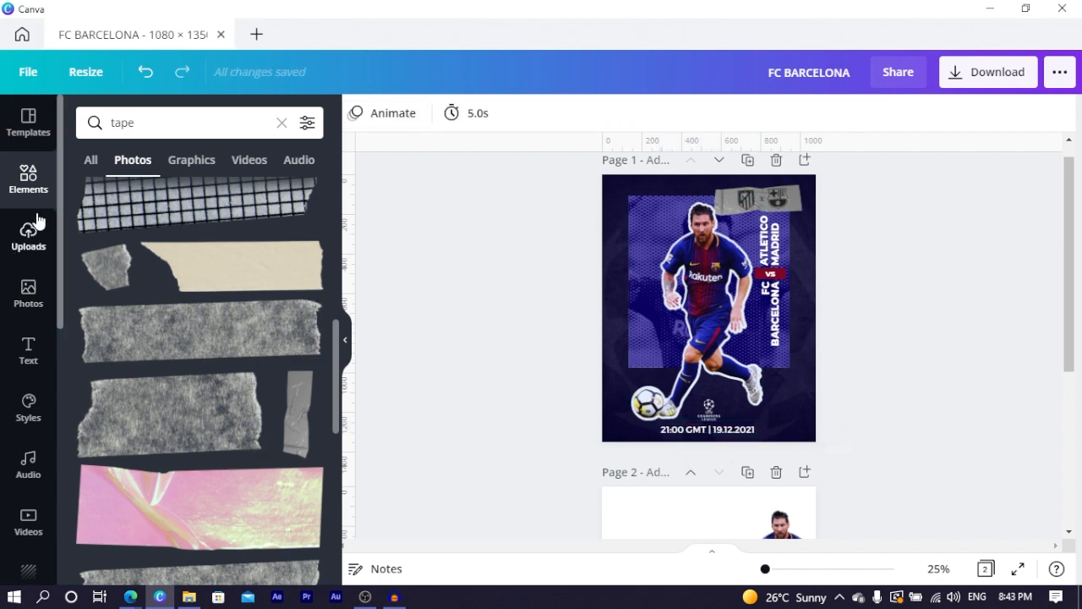
Step: Add the blurred black shadow image from the uploads and shrink it to a small ellipse near the footballer's raised boot
click(22, 247)
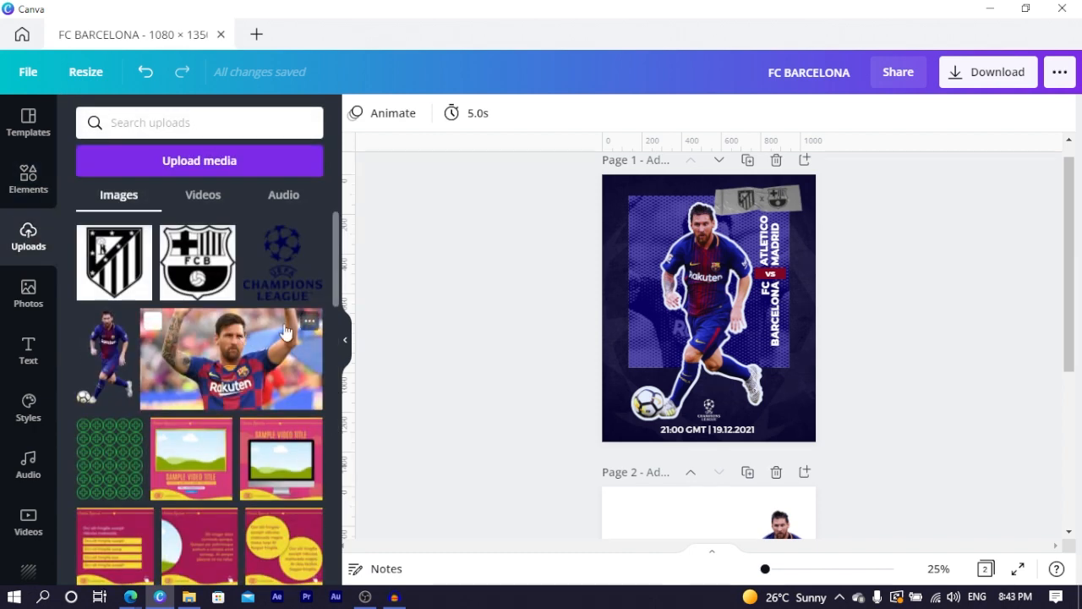
drag(337, 247, 340, 582)
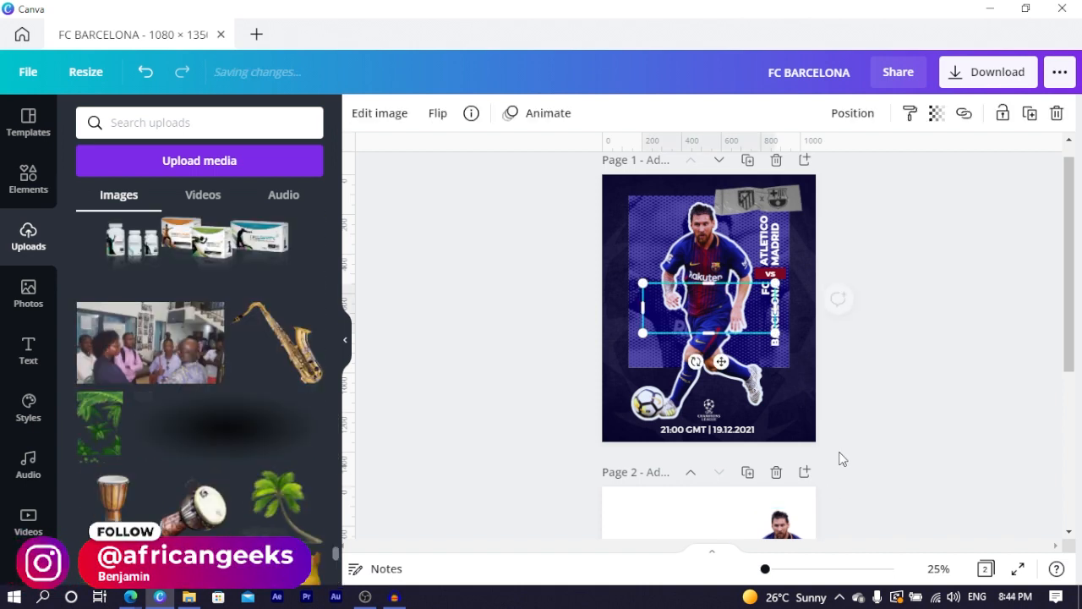
drag(718, 319, 706, 393)
drag(636, 361, 725, 403)
Step: Position the small shadow on the ground just beneath the footballer's raised boot
scroll(746, 405, up, 4)
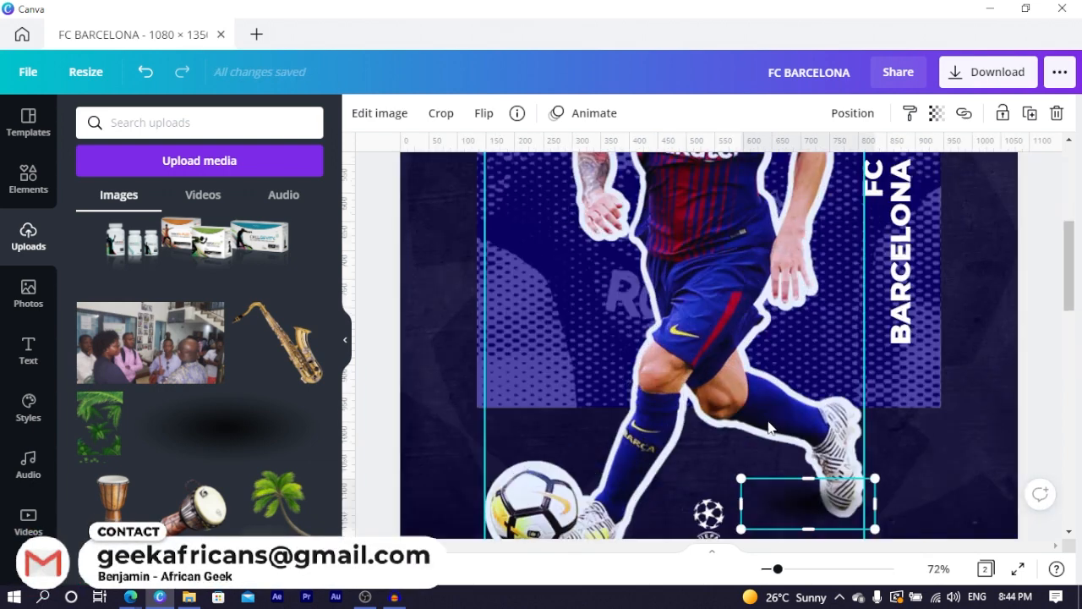
scroll(788, 442, down, 3)
drag(793, 339, 817, 357)
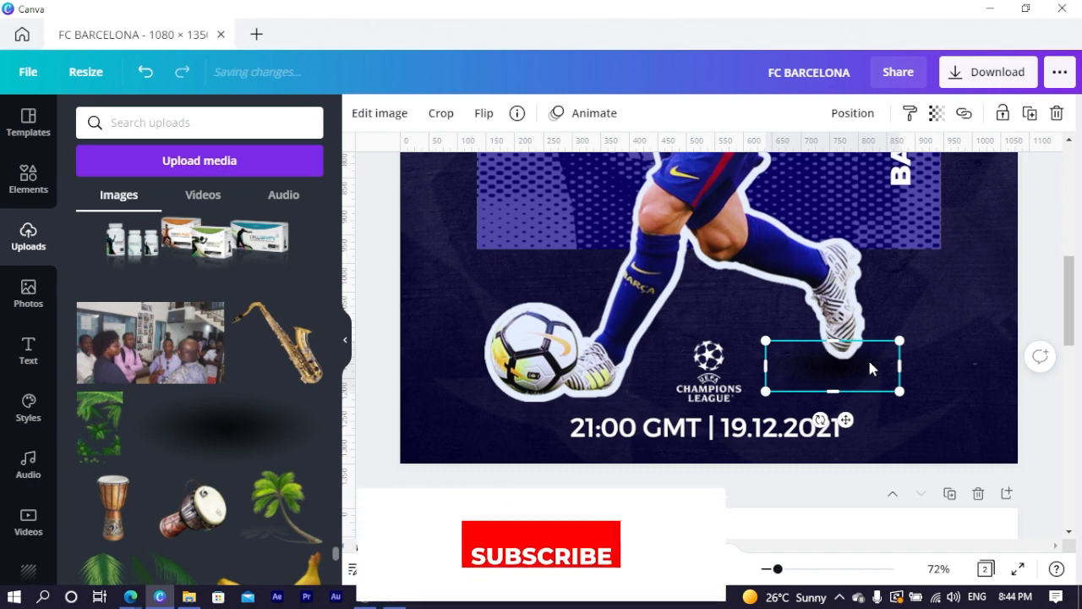
drag(870, 370, 867, 380)
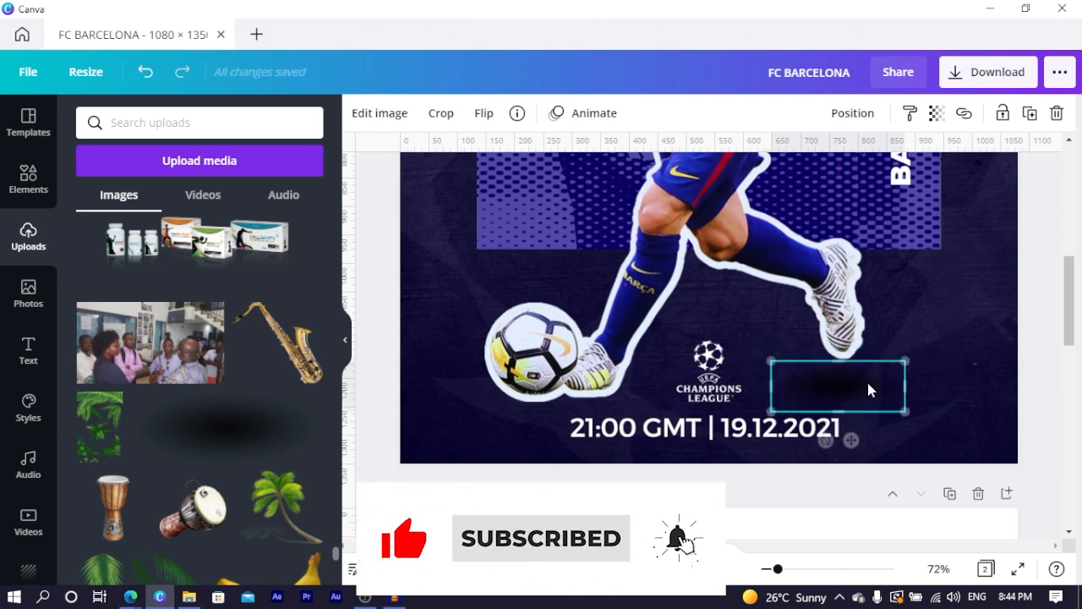
key(Escape)
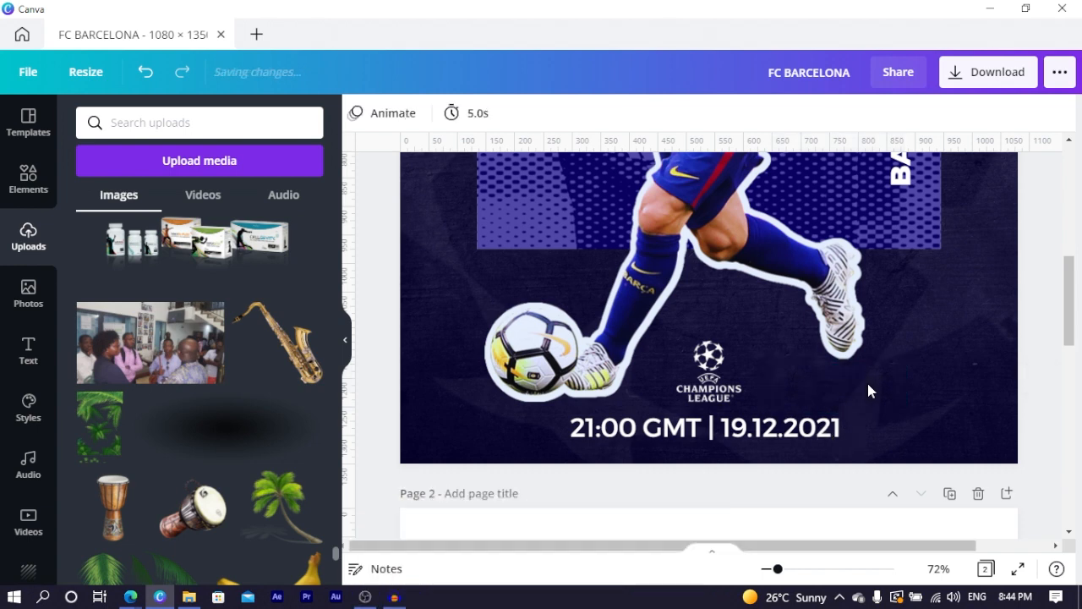
Step: Duplicate the shadow, enlarge the copy to about 414 × 156 px and place it beneath and behind the ball and front boot
click(867, 385)
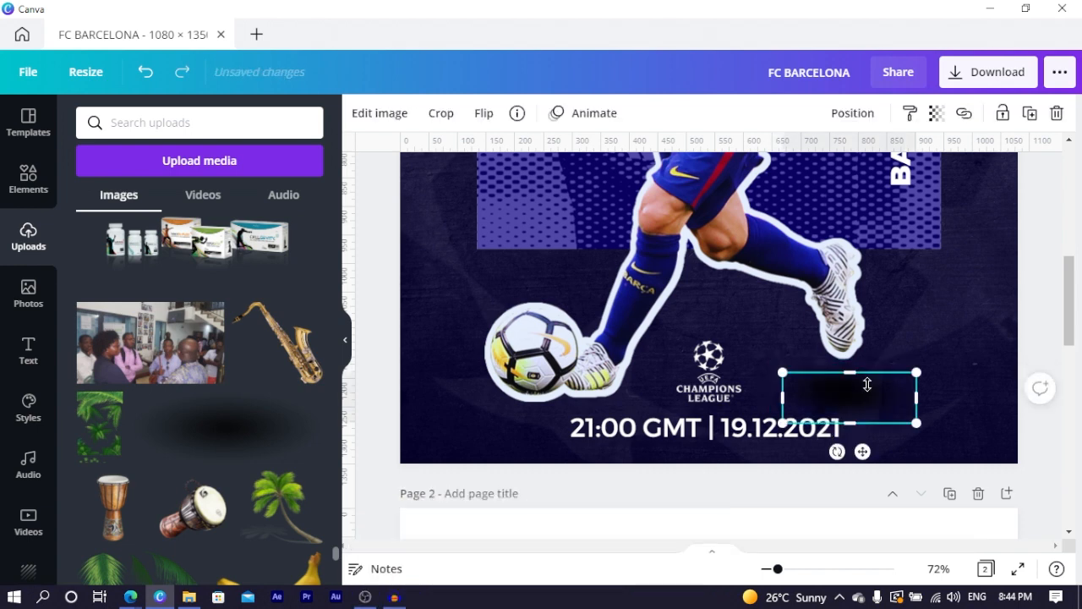
drag(793, 401, 472, 406)
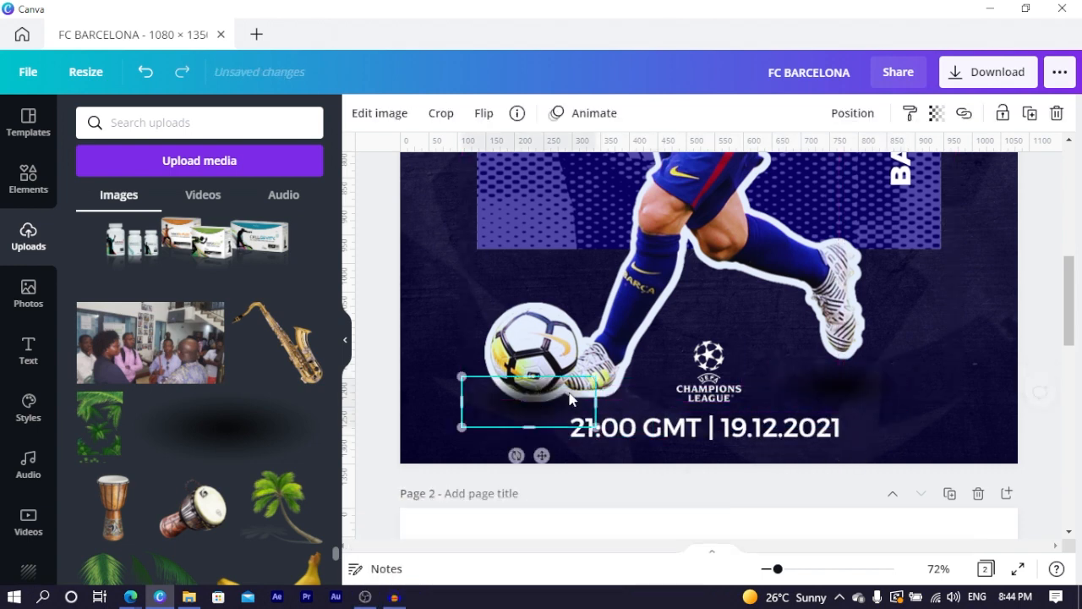
drag(595, 377, 712, 372)
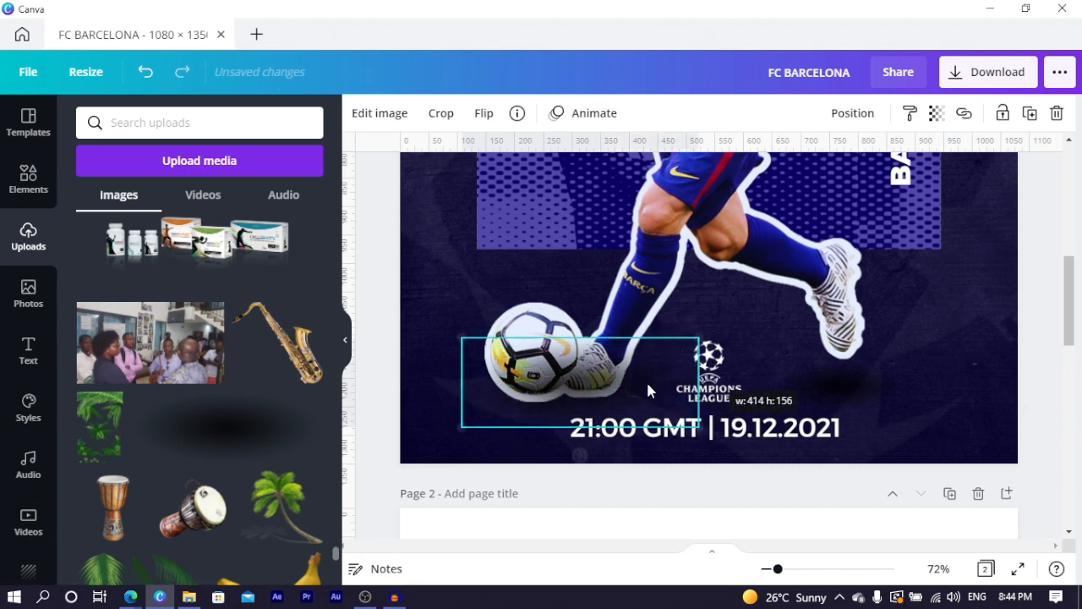
drag(643, 385, 625, 393)
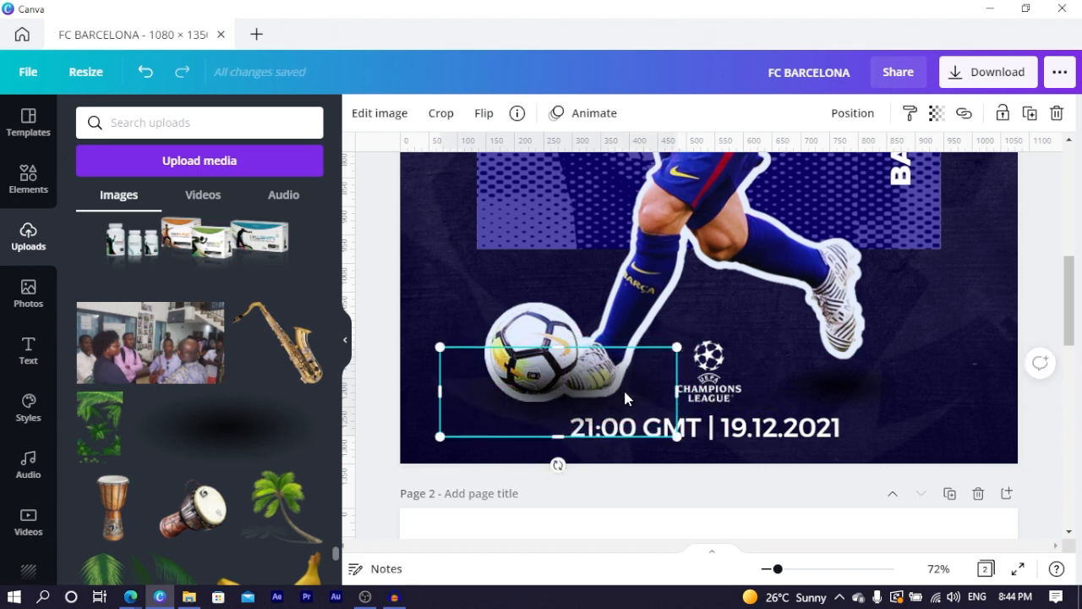
click(372, 370)
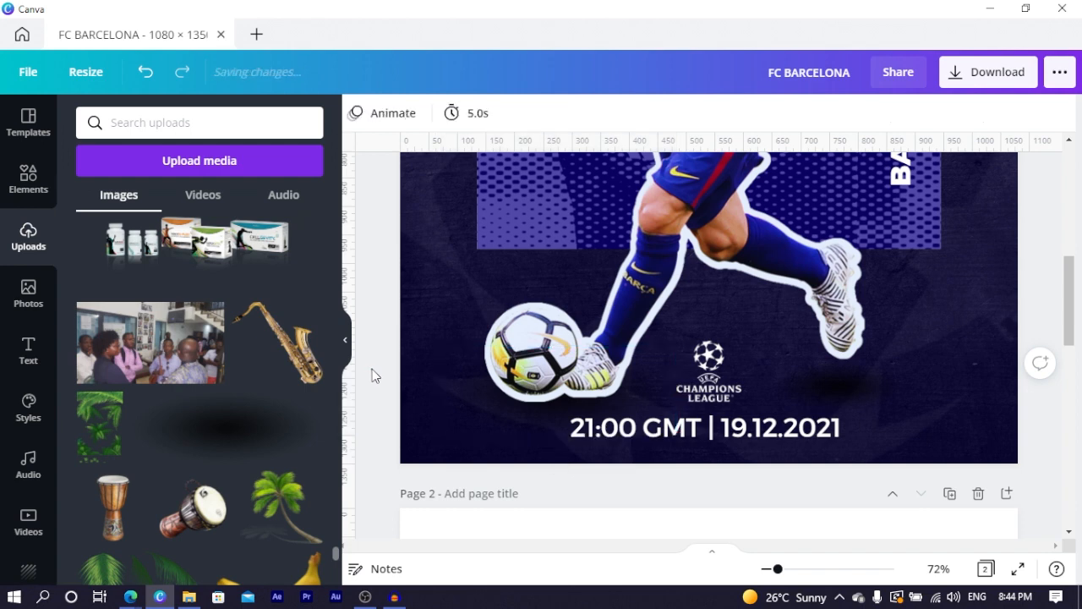
ctrl+scroll(374, 375, down, 6)
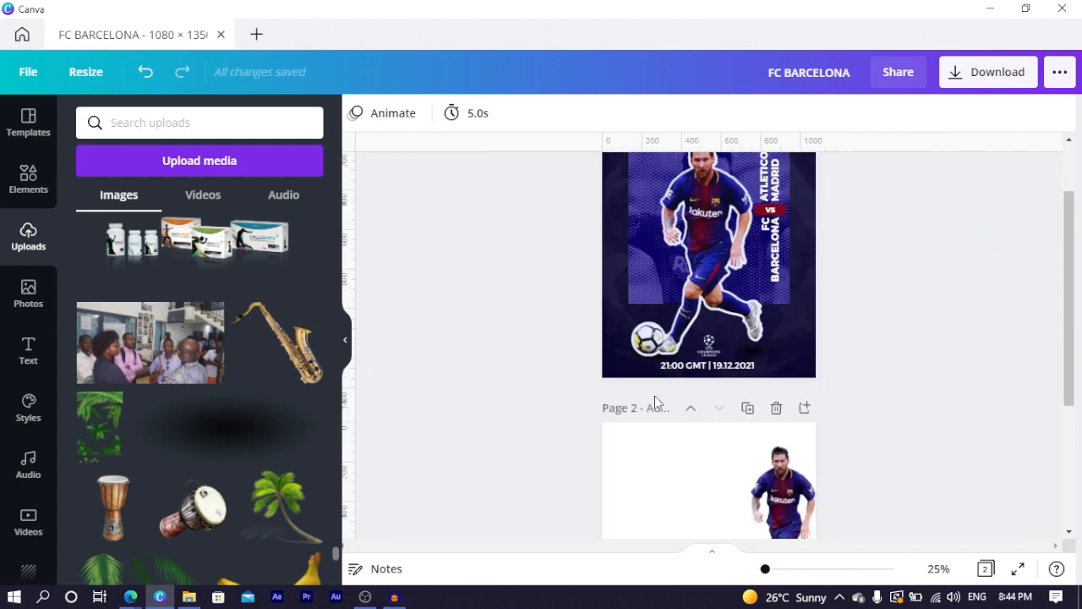
scroll(943, 355, up, 2)
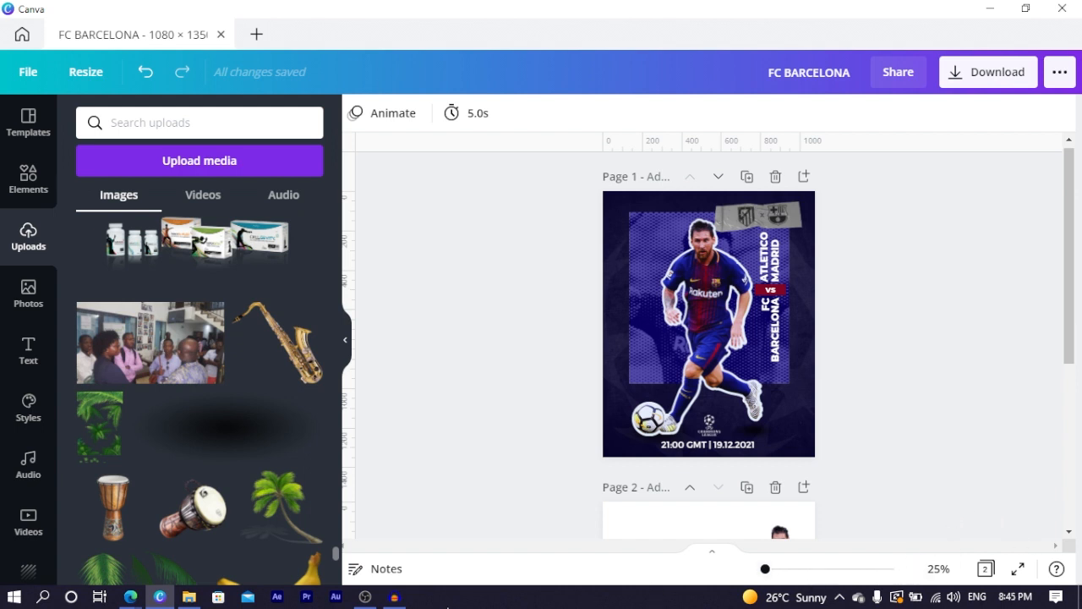
click(365, 596)
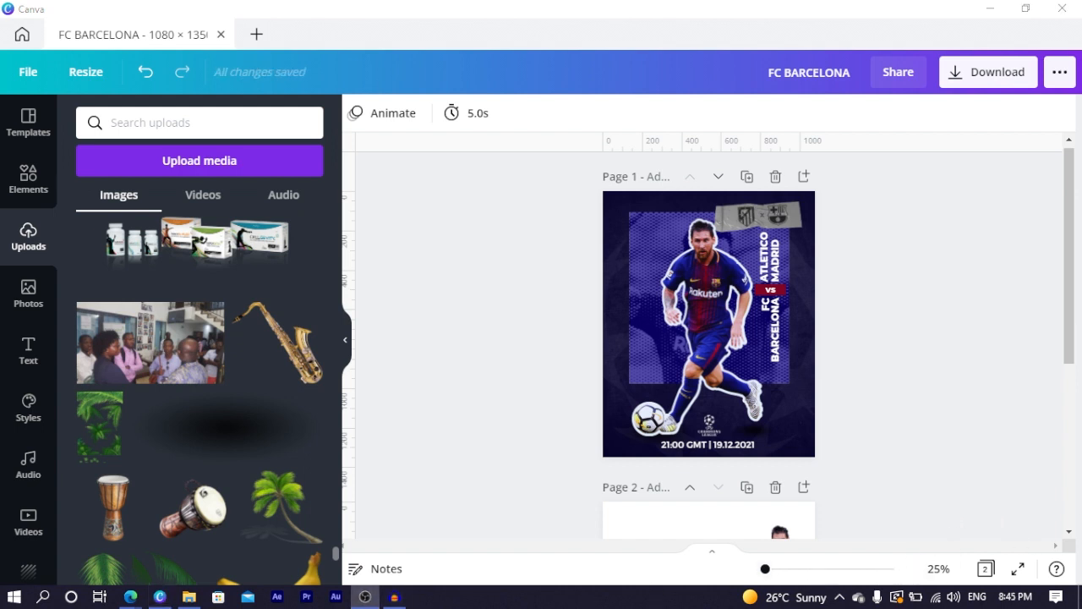